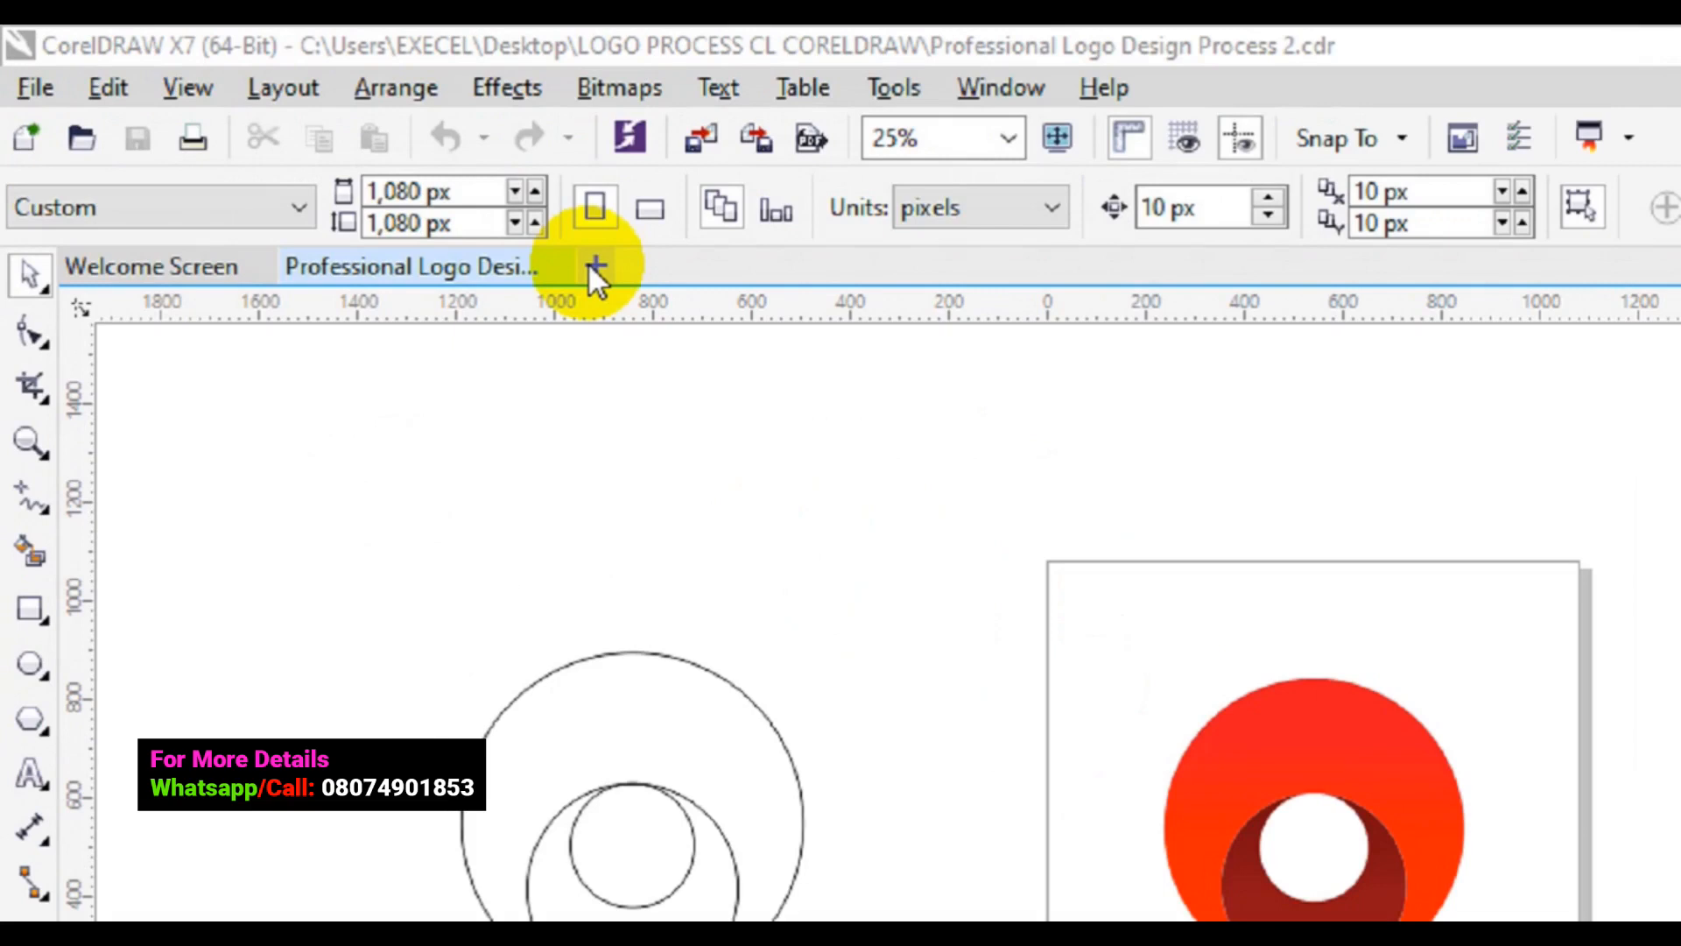
Start a new document and name it "Letterhead Design"
{"action": "left_click", "coordinate": [595, 266]}
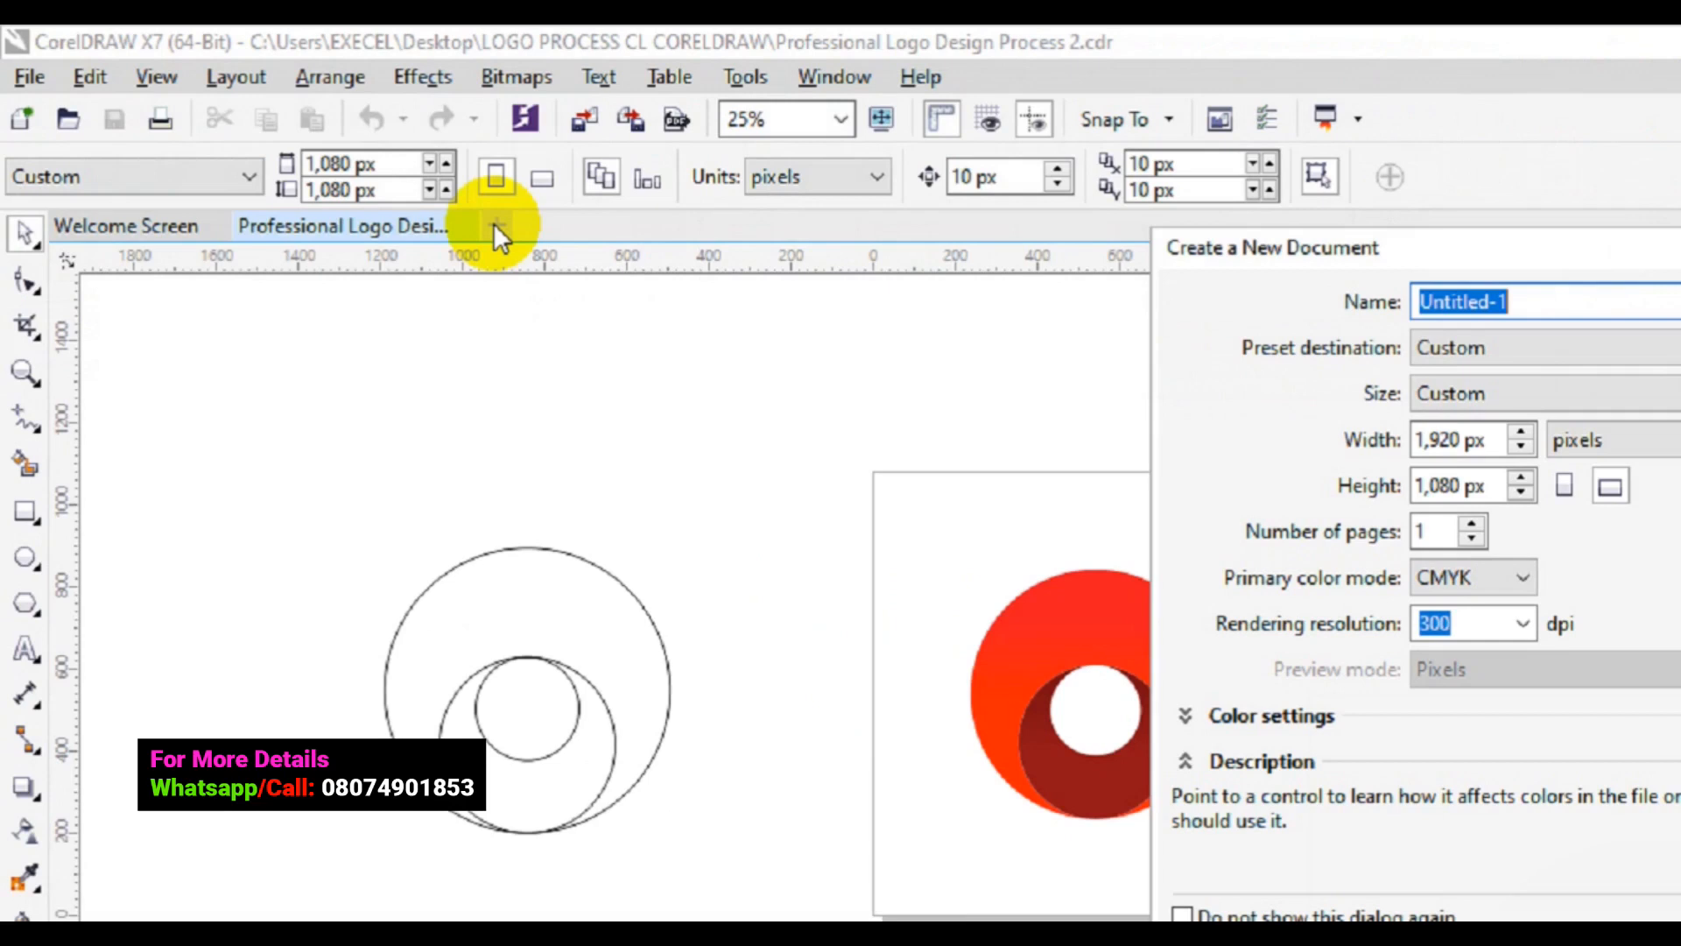
{"action": "left_click", "coordinate": [1458, 251]}
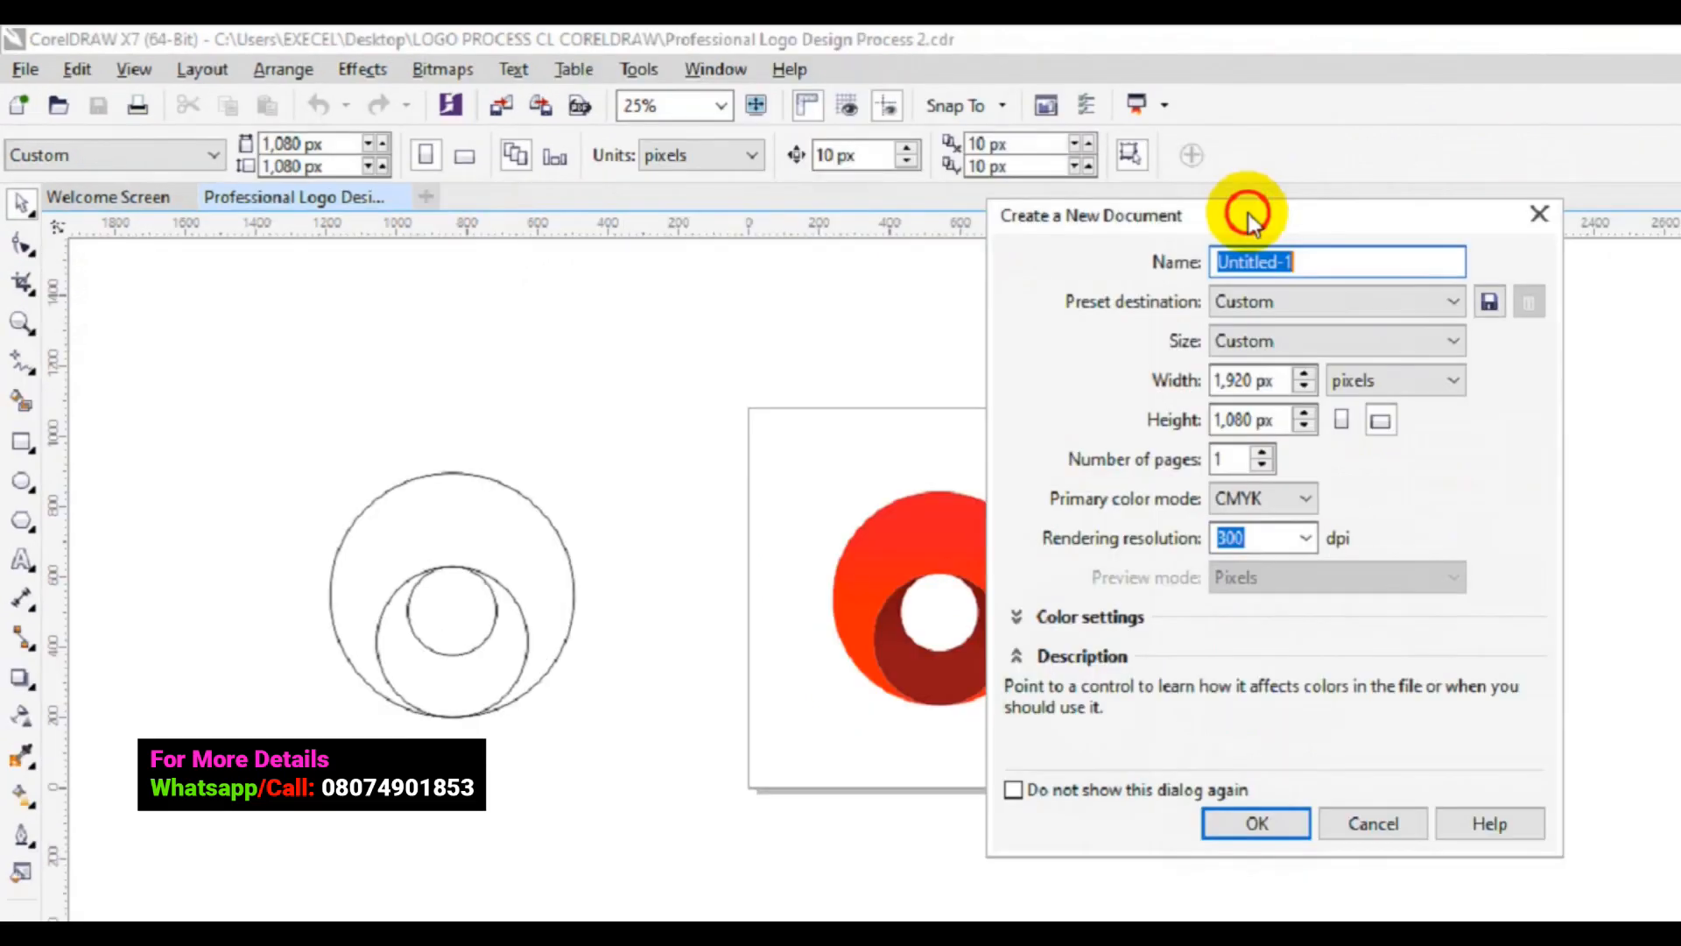
{"action": "left_click_drag", "start_coordinate": [1251, 219], "coordinate": [996, 231]}
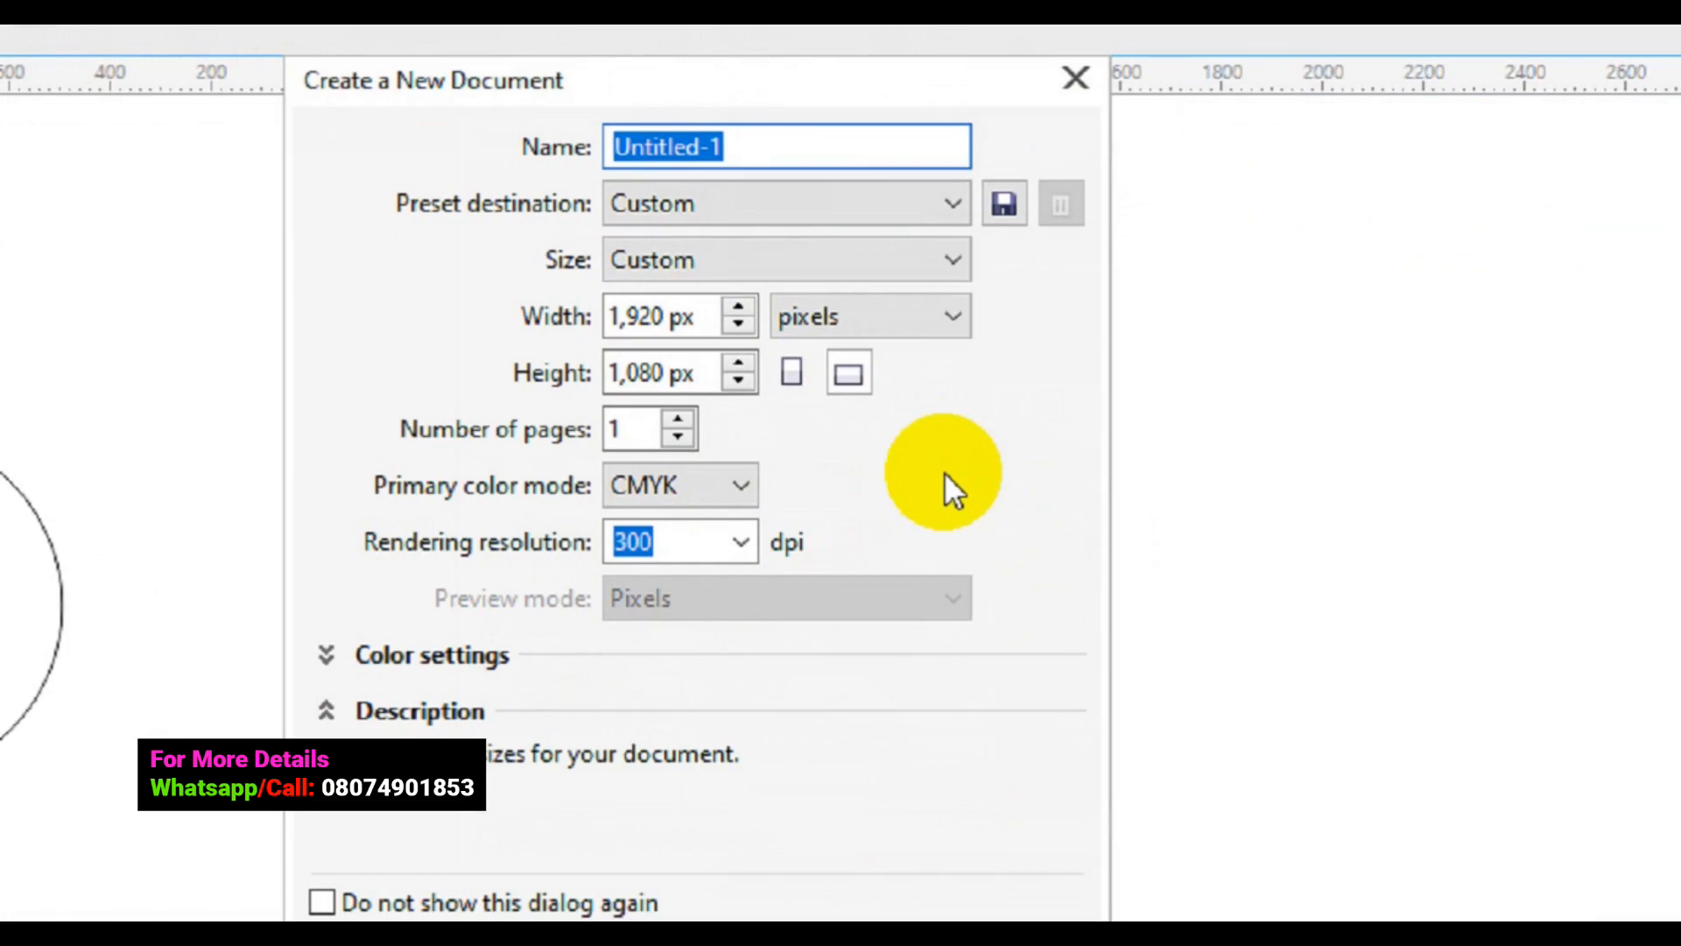
{"action": "left_click", "coordinate": [819, 152]}
{"action": "key", "text": "BackSpace"}
{"action": "key", "text": "BackSpace"}
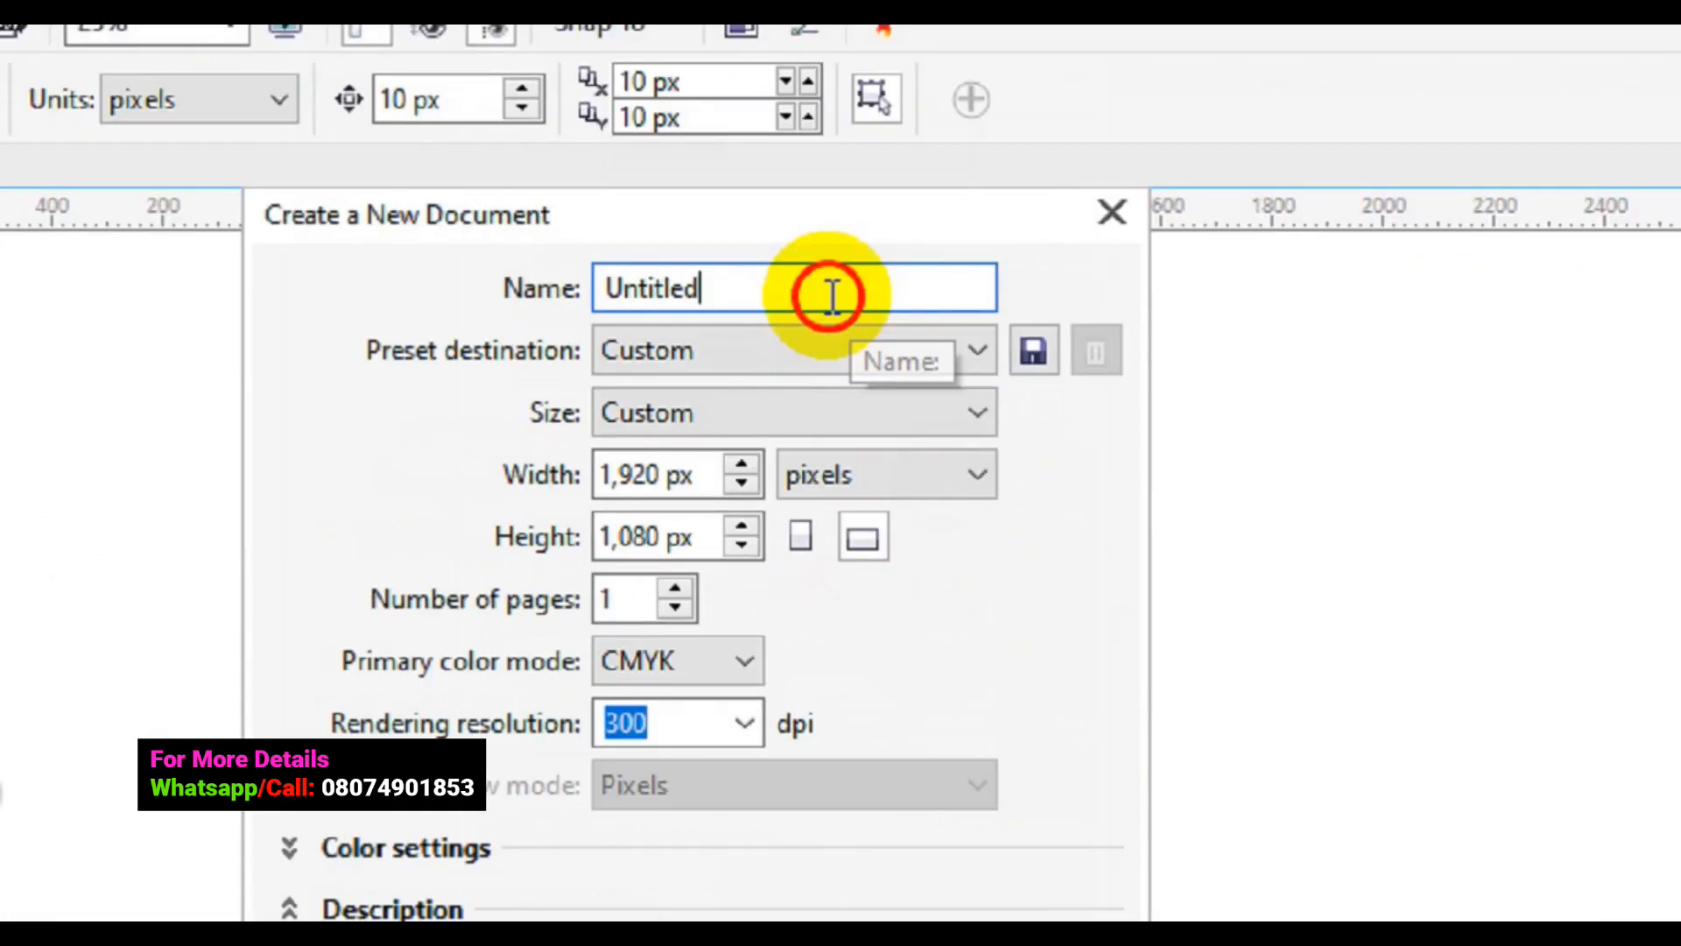
{"action": "key", "text": "BackSpace"}
{"action": "key", "text": "BackSpace"}
{"action": "key", "text": "BackSpace"}
{"action": "key", "text": "BackSpace"}
{"action": "key", "text": "BackSpace"}
{"action": "key", "text": "BackSpace"}
{"action": "key", "text": "BackSpace"}
{"action": "key", "text": "BackSpace"}
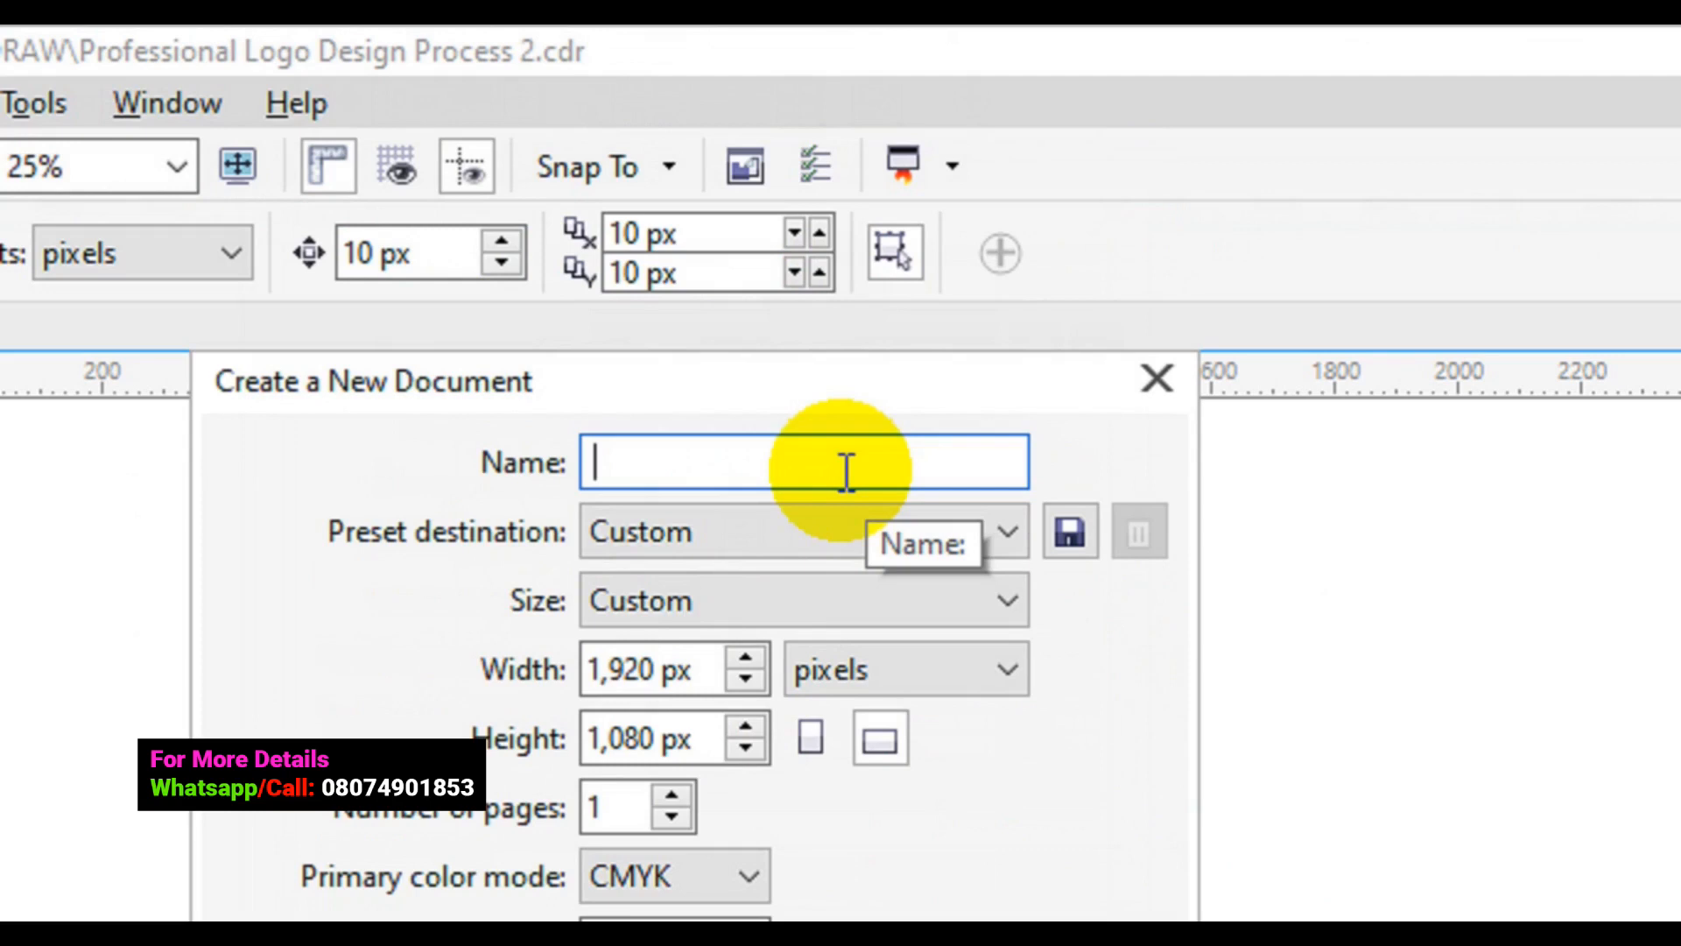
{"action": "type", "text": "Letterhead "}
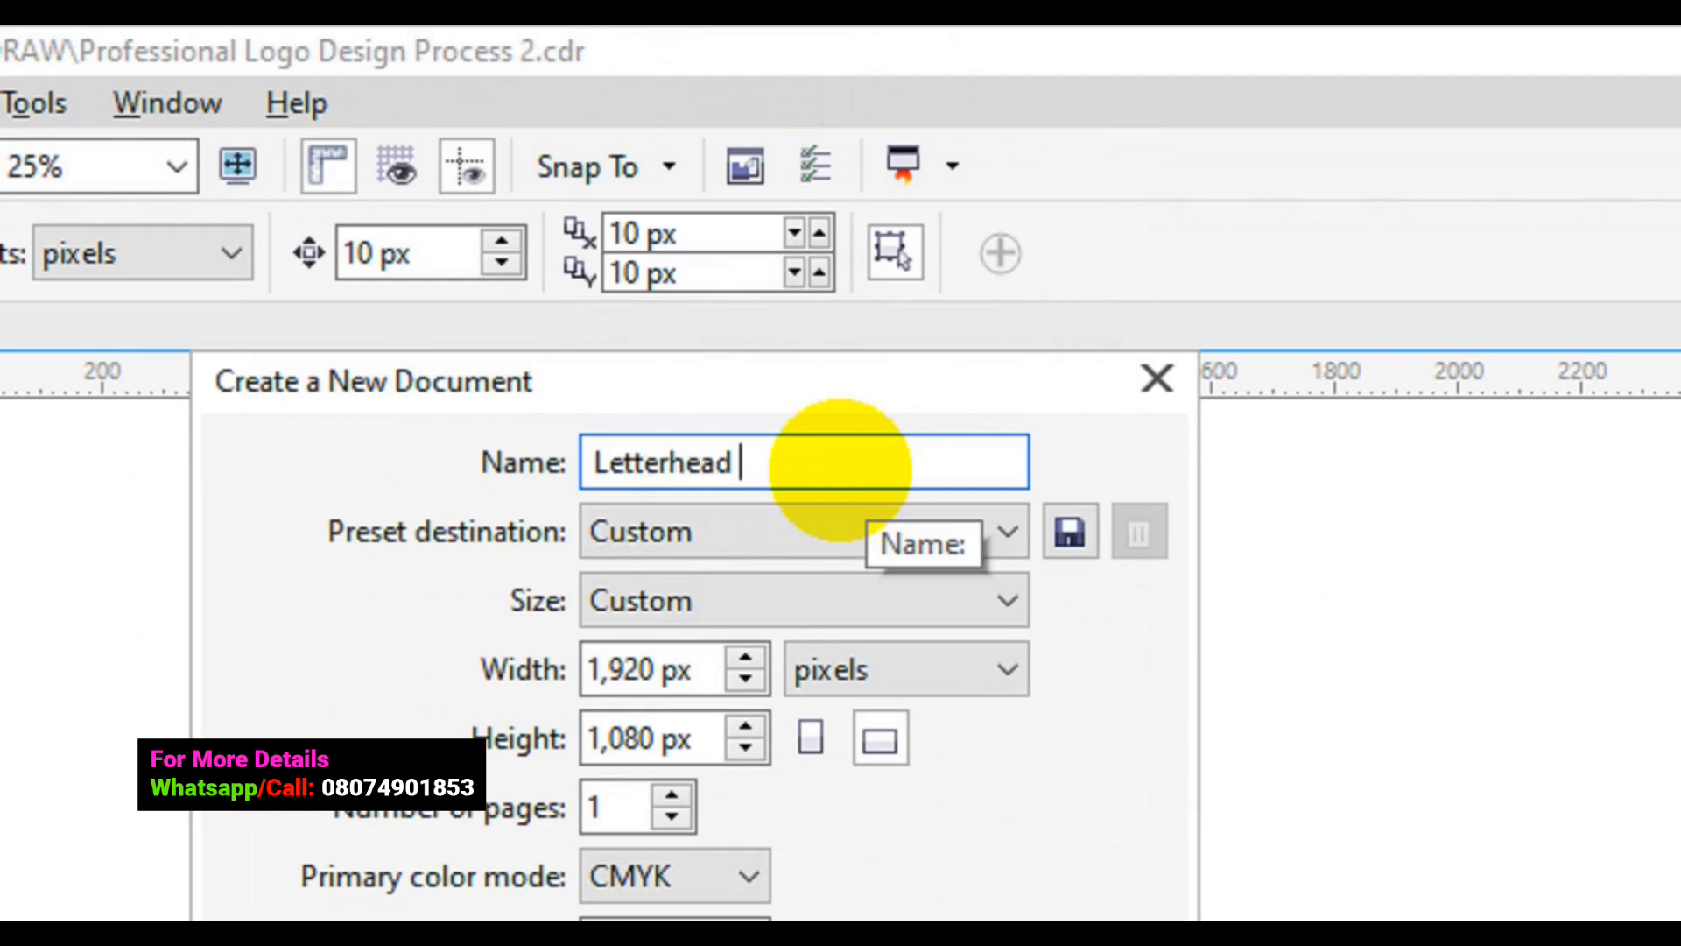
{"action": "type", "text": "Design"}
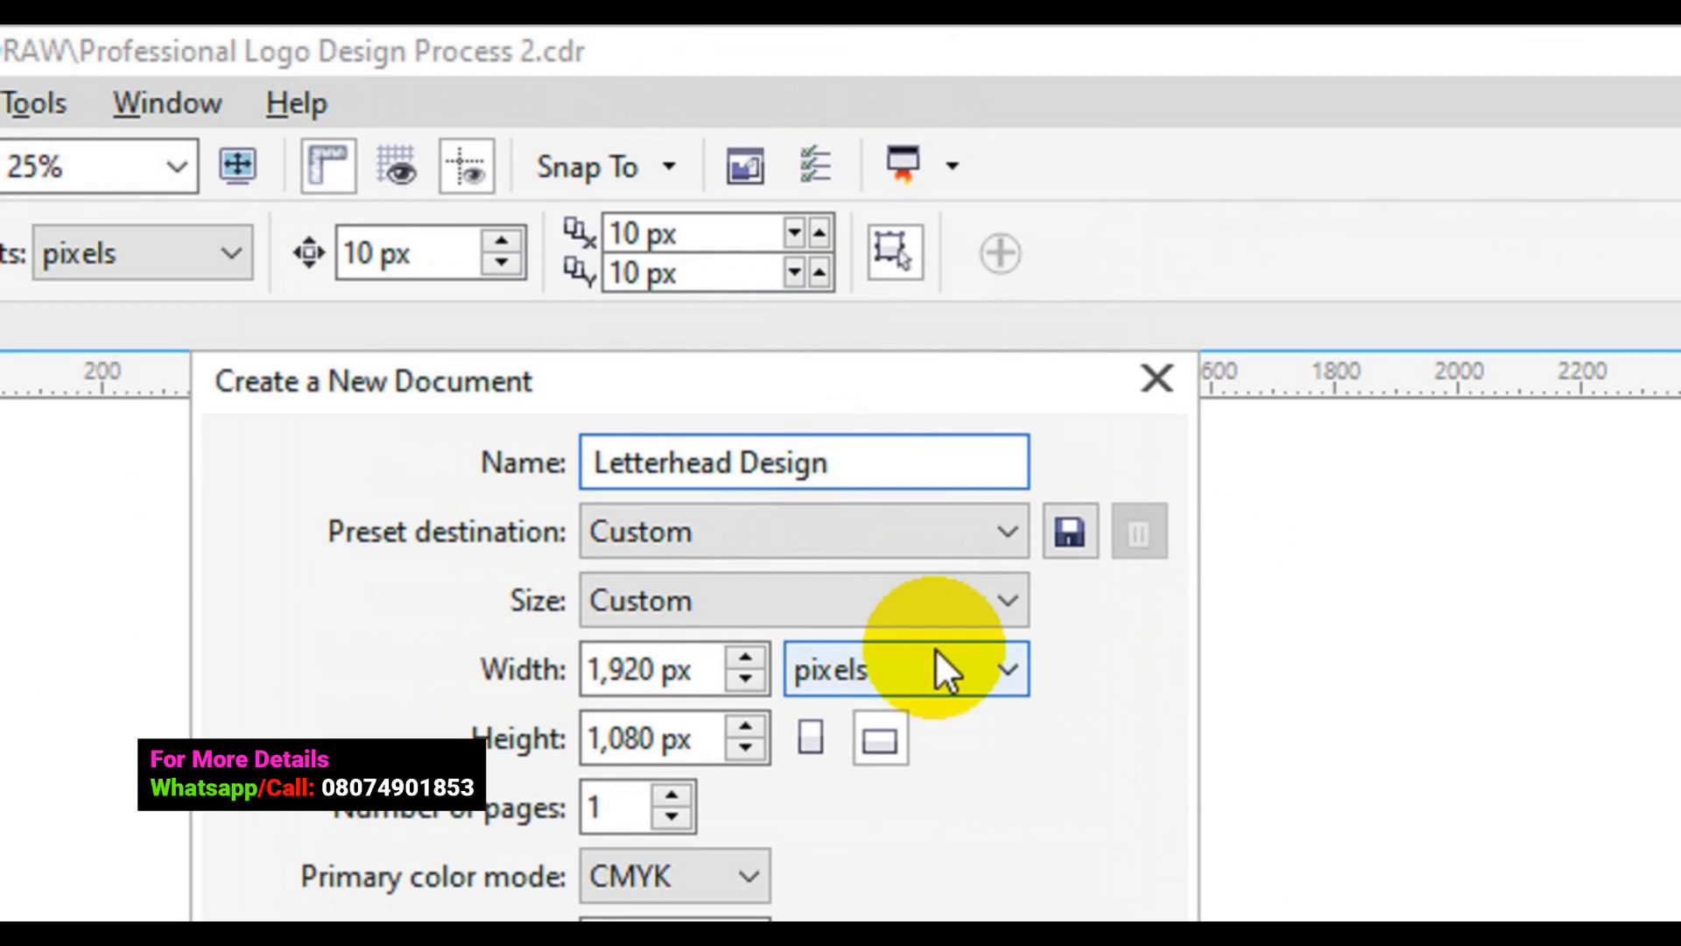
Set the new document's page size to A4 and its units to inches
{"action": "left_click", "coordinate": [978, 616]}
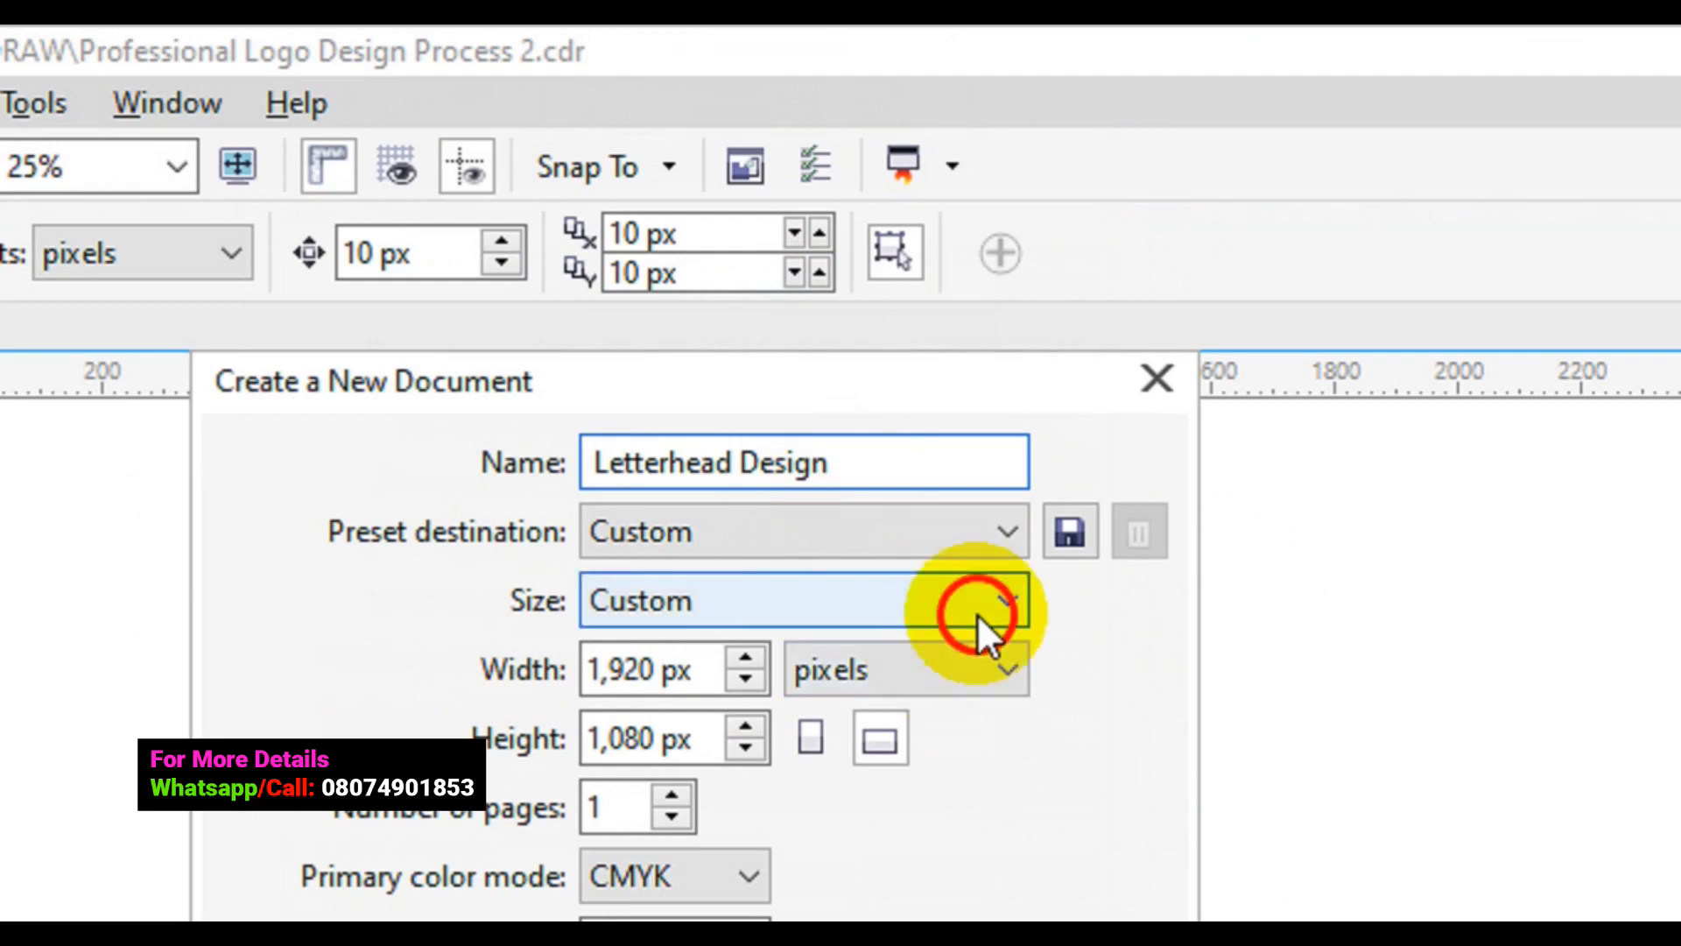
{"action": "left_click", "coordinate": [978, 615]}
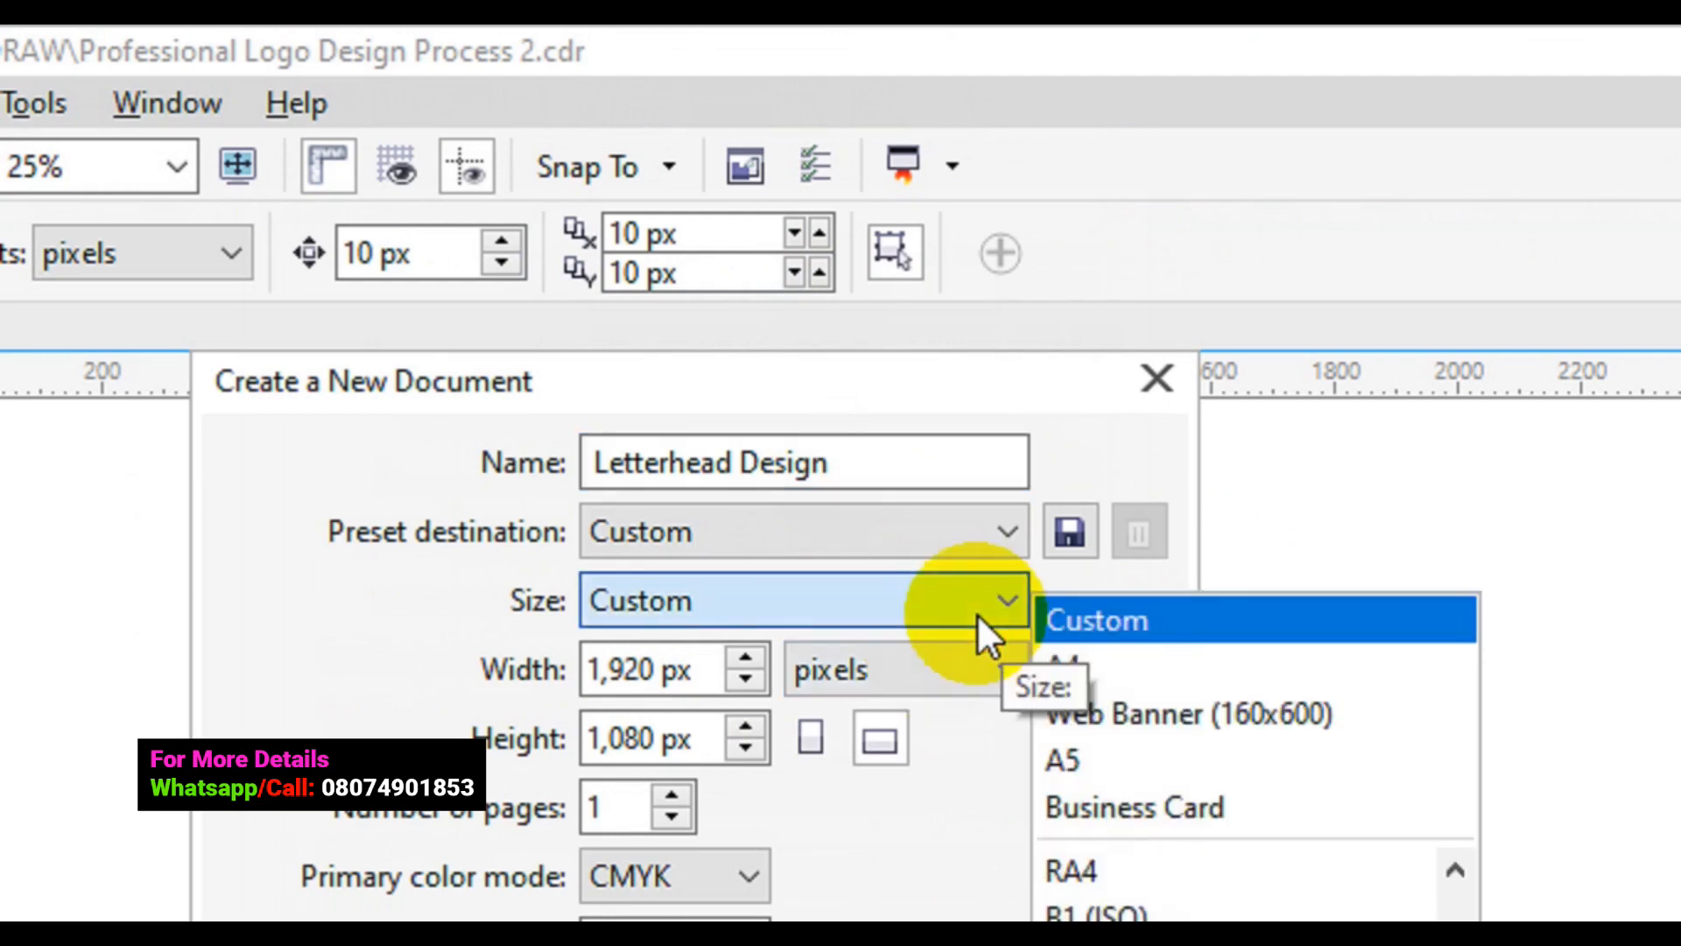
{"action": "left_click", "coordinate": [1064, 665]}
{"action": "left_click", "coordinate": [844, 686]}
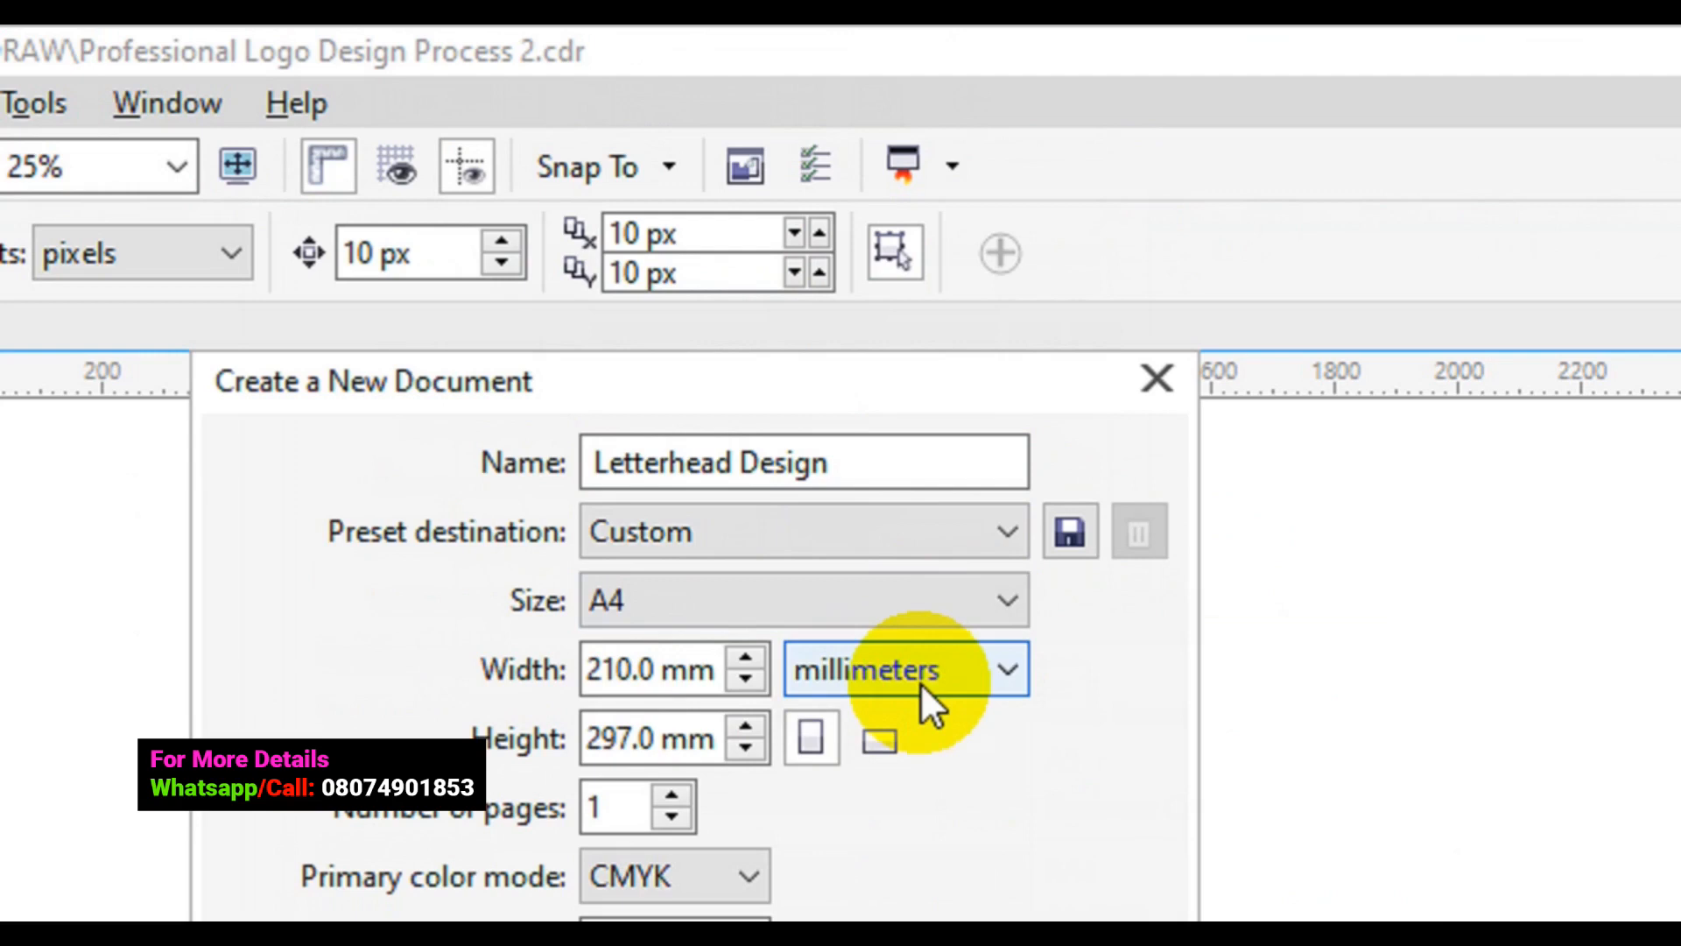
{"action": "left_click", "coordinate": [921, 681]}
{"action": "left_click", "coordinate": [859, 728]}
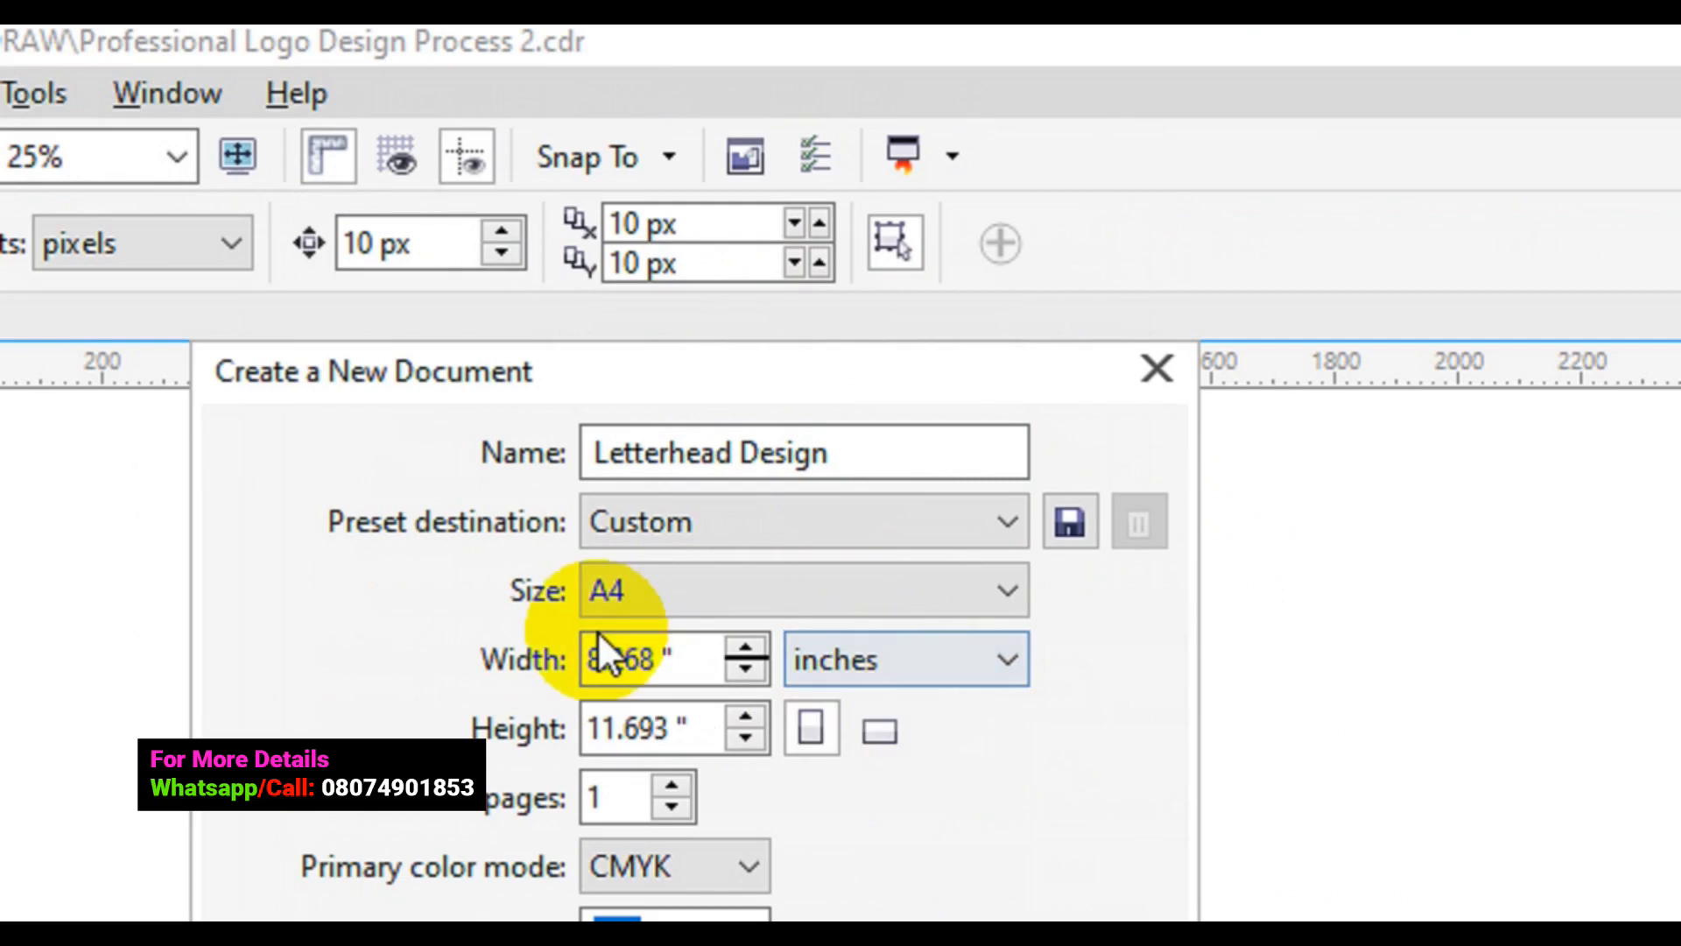
Copy the page width value, then open Notepad and place its window clear of the document's width and height values
{"action": "left_click", "coordinate": [573, 667]}
{"action": "key", "text": "ctrl+c"}
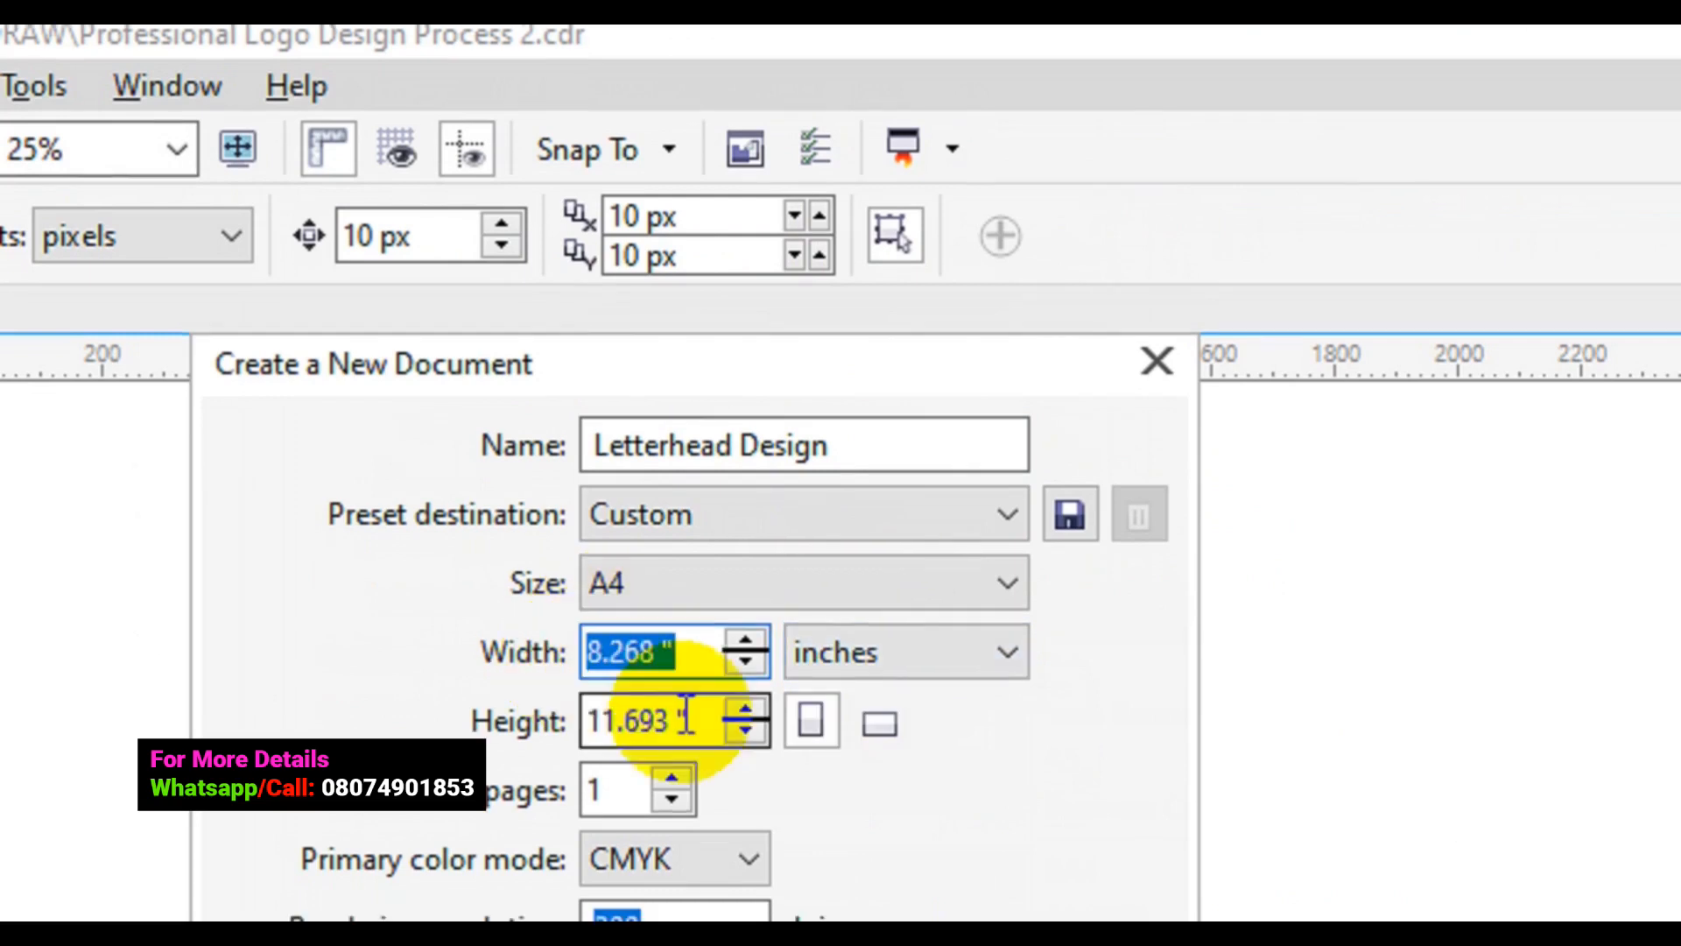
{"action": "left_click", "coordinate": [578, 718]}
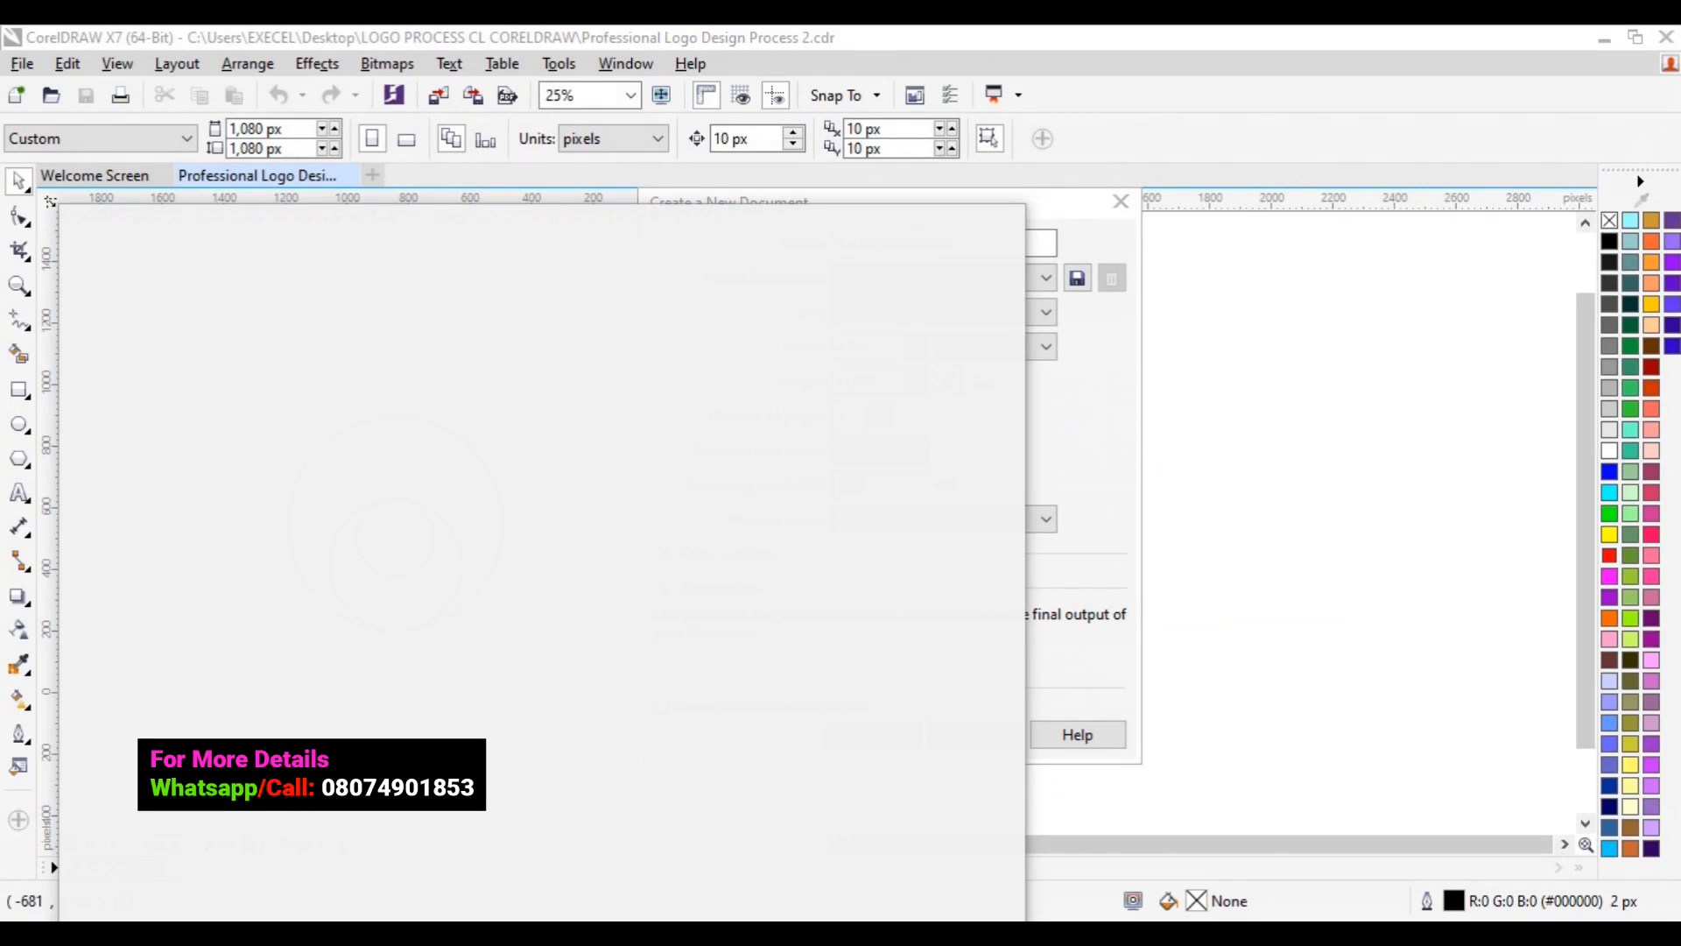
{"action": "type", "text": "notep"}
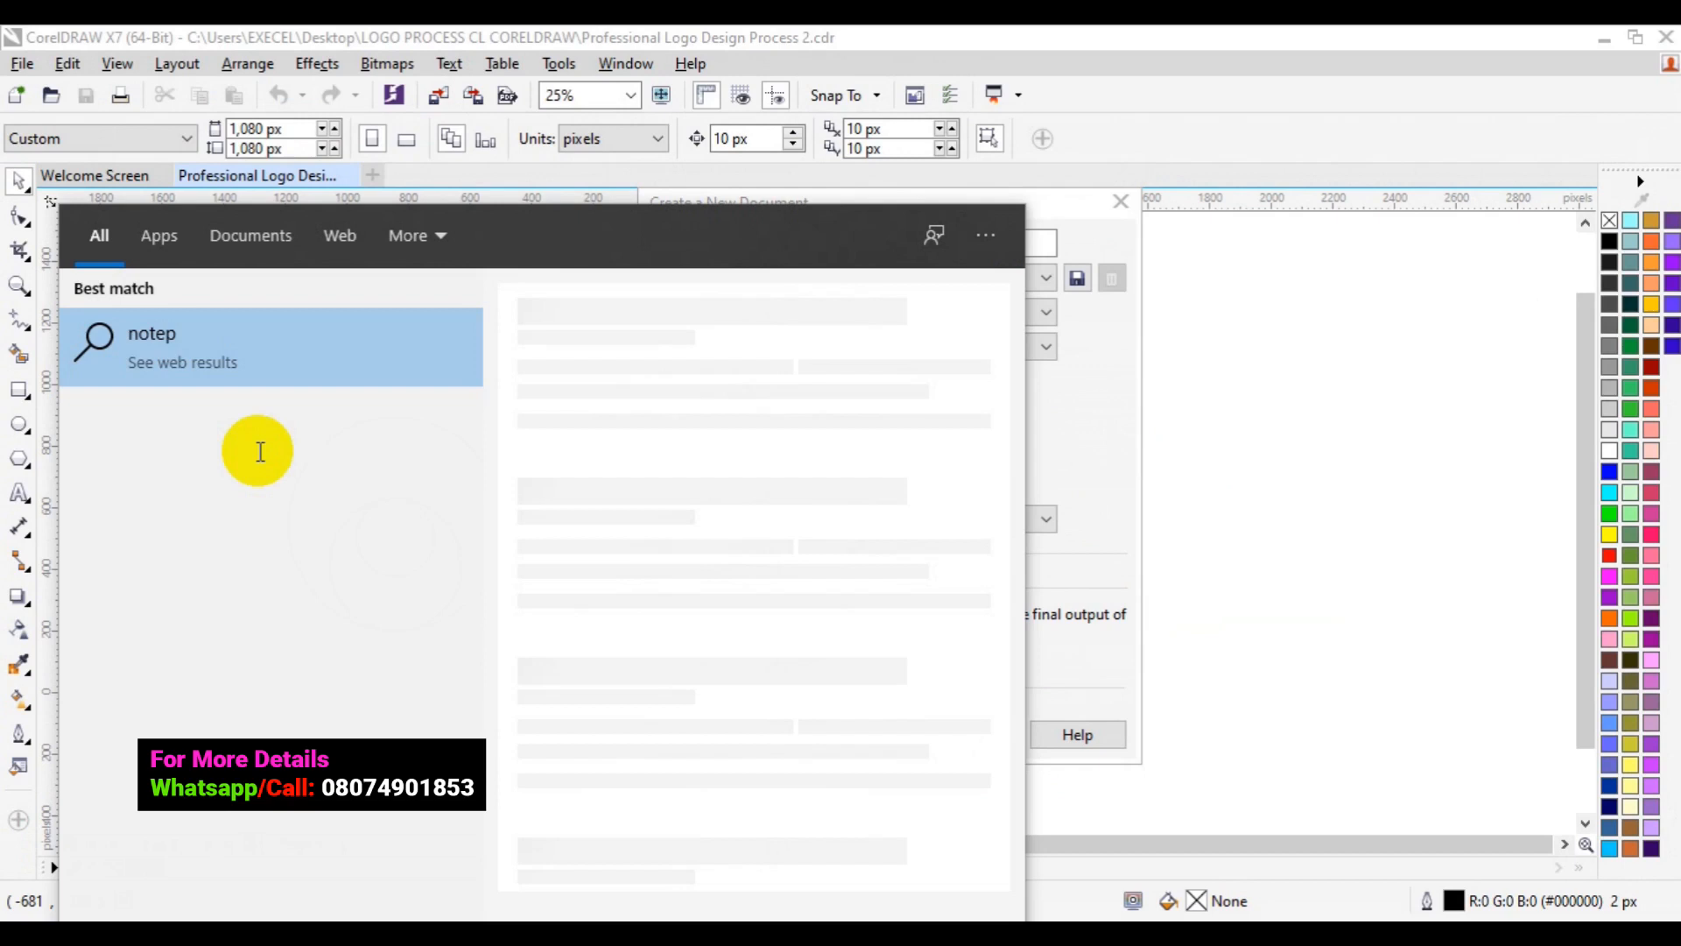
{"action": "type", "text": "ad"}
{"action": "left_click", "coordinate": [935, 201]}
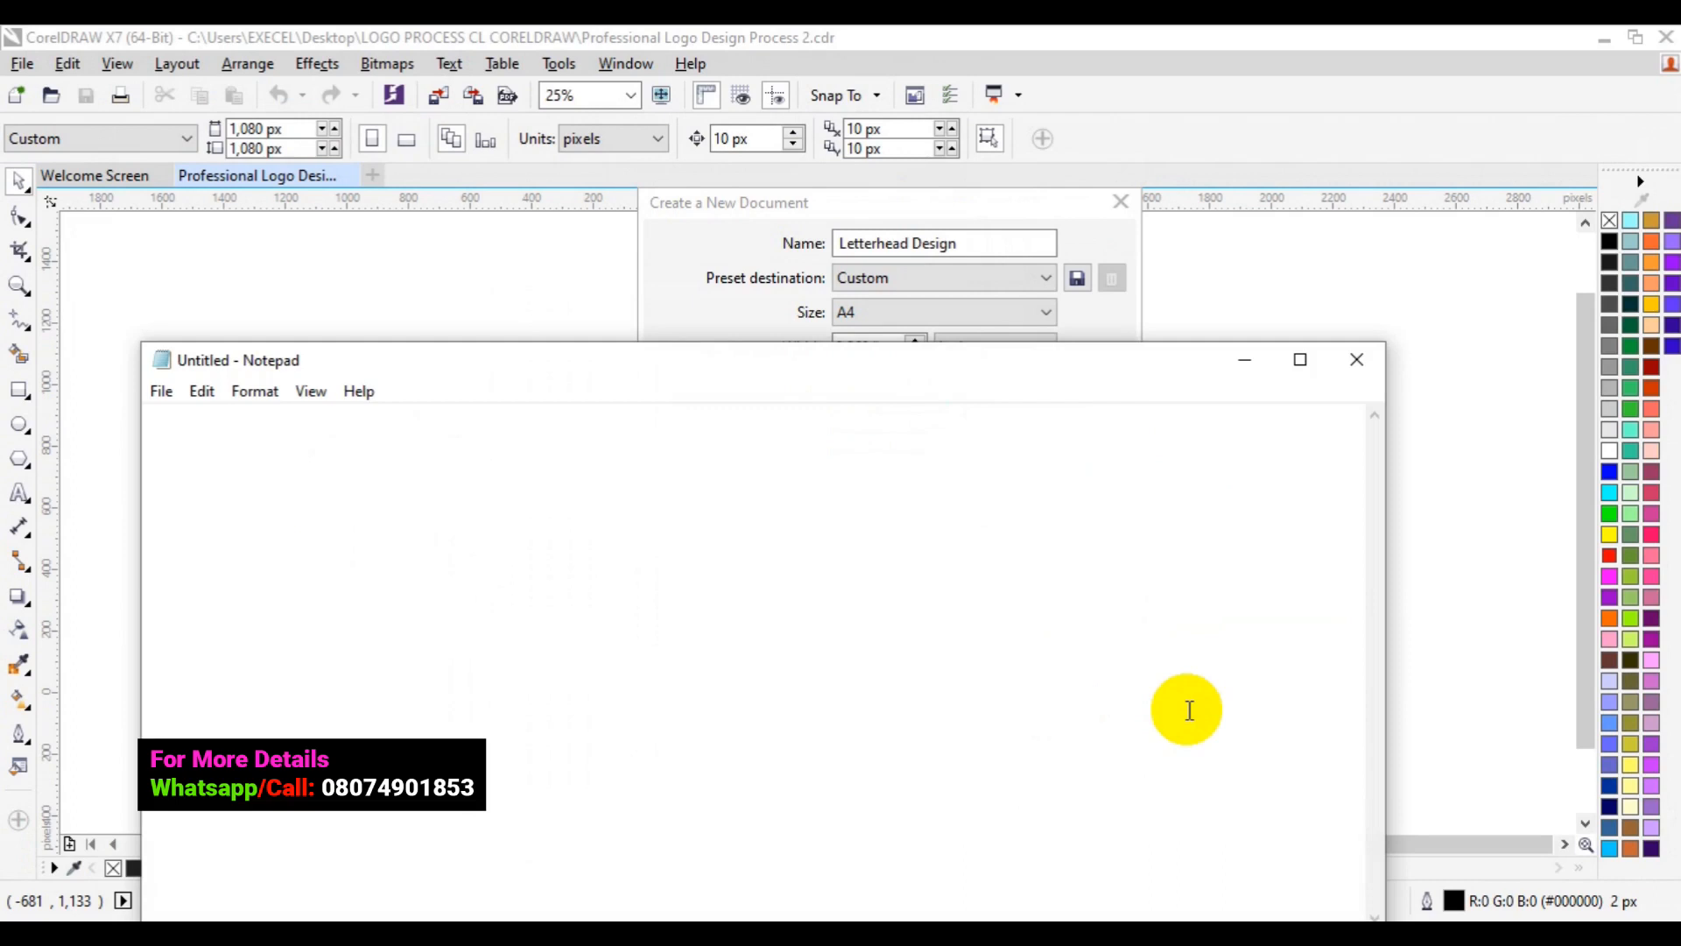
{"action": "left_click_drag", "start_coordinate": [891, 351], "coordinate": [1162, 437]}
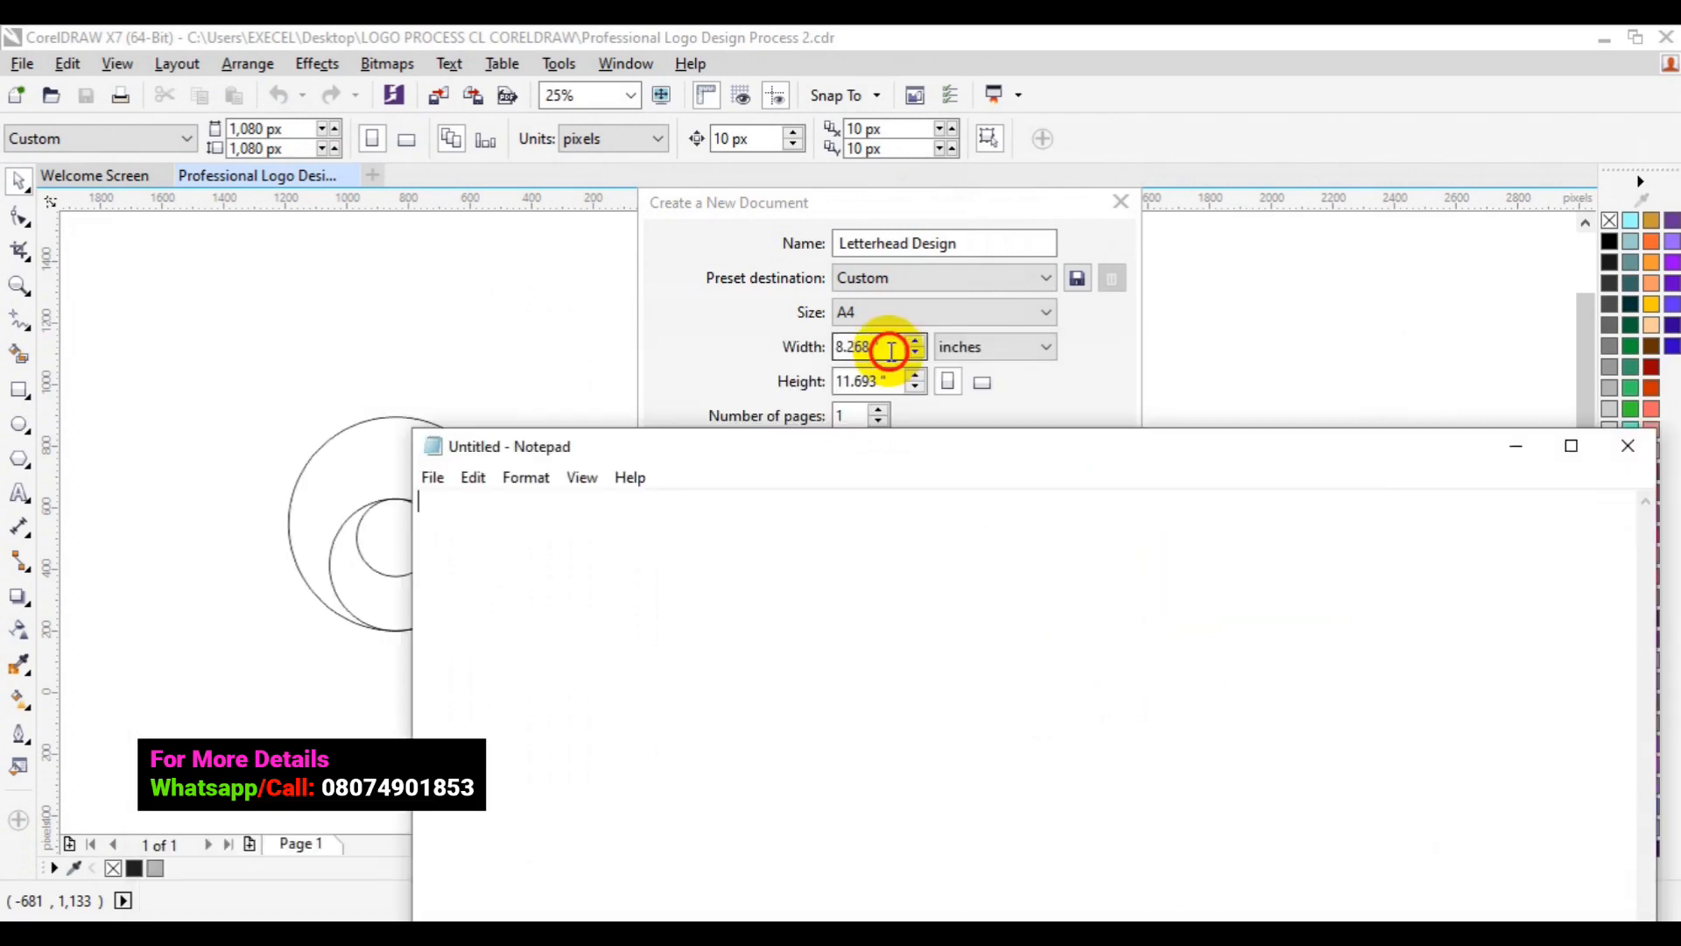
Note the page dimensions in Notepad as width 8.268 " height 11.693, using the copied width value
{"action": "left_click", "coordinate": [891, 350]}
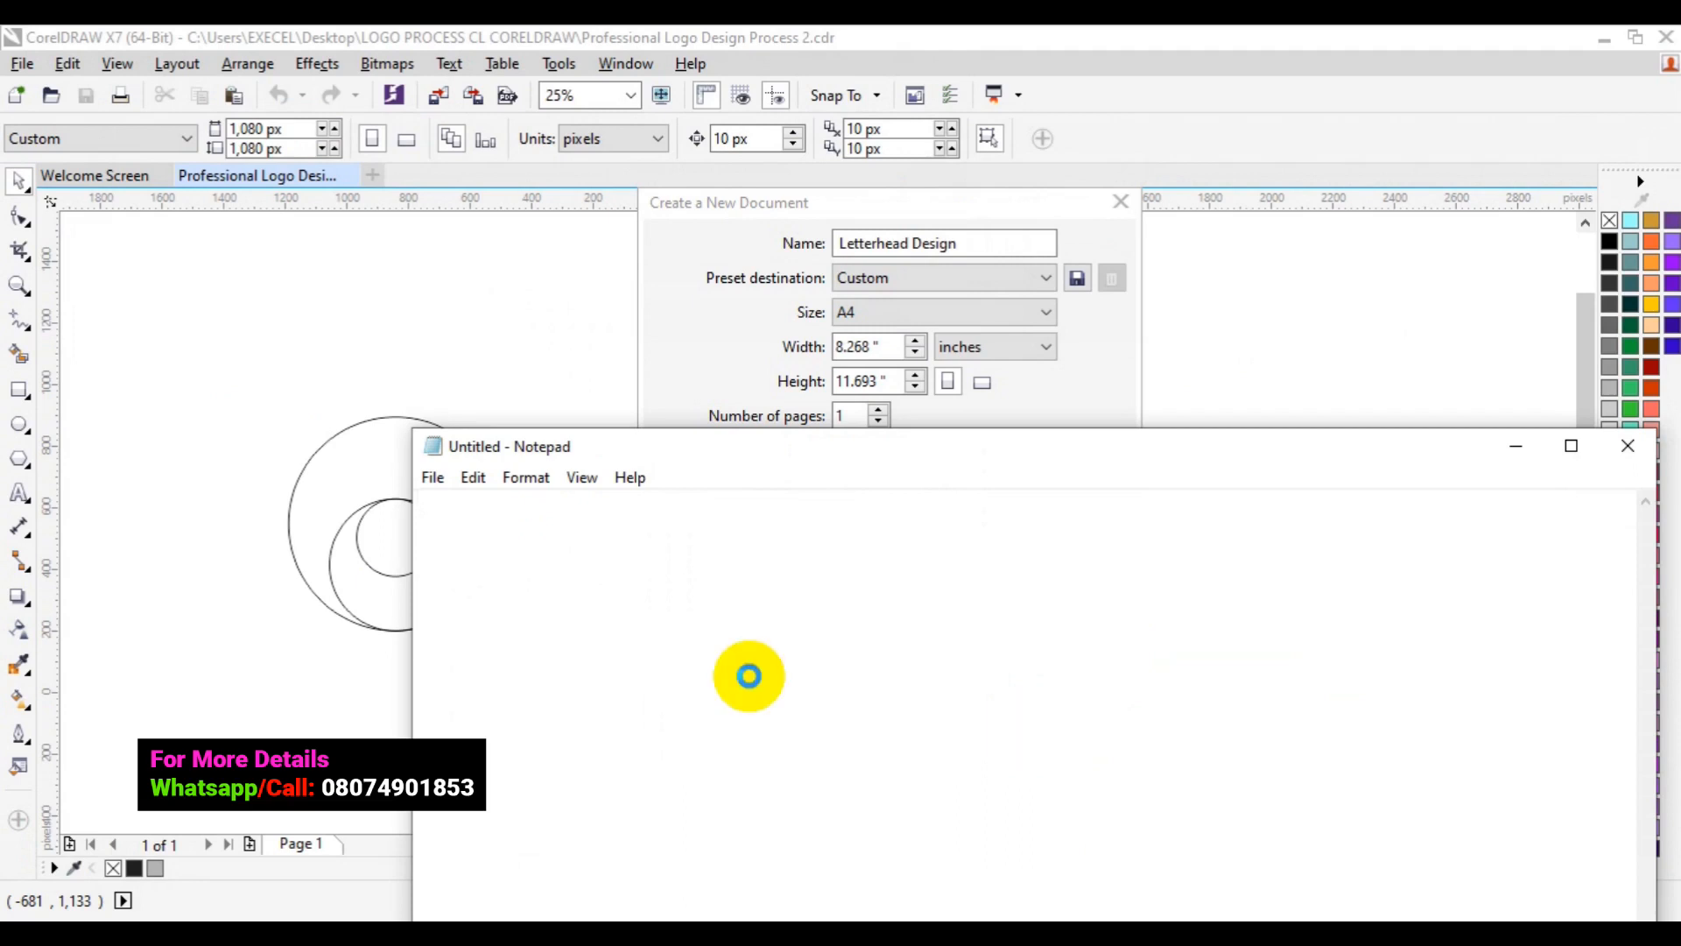
{"action": "key", "text": "ctrl+v"}
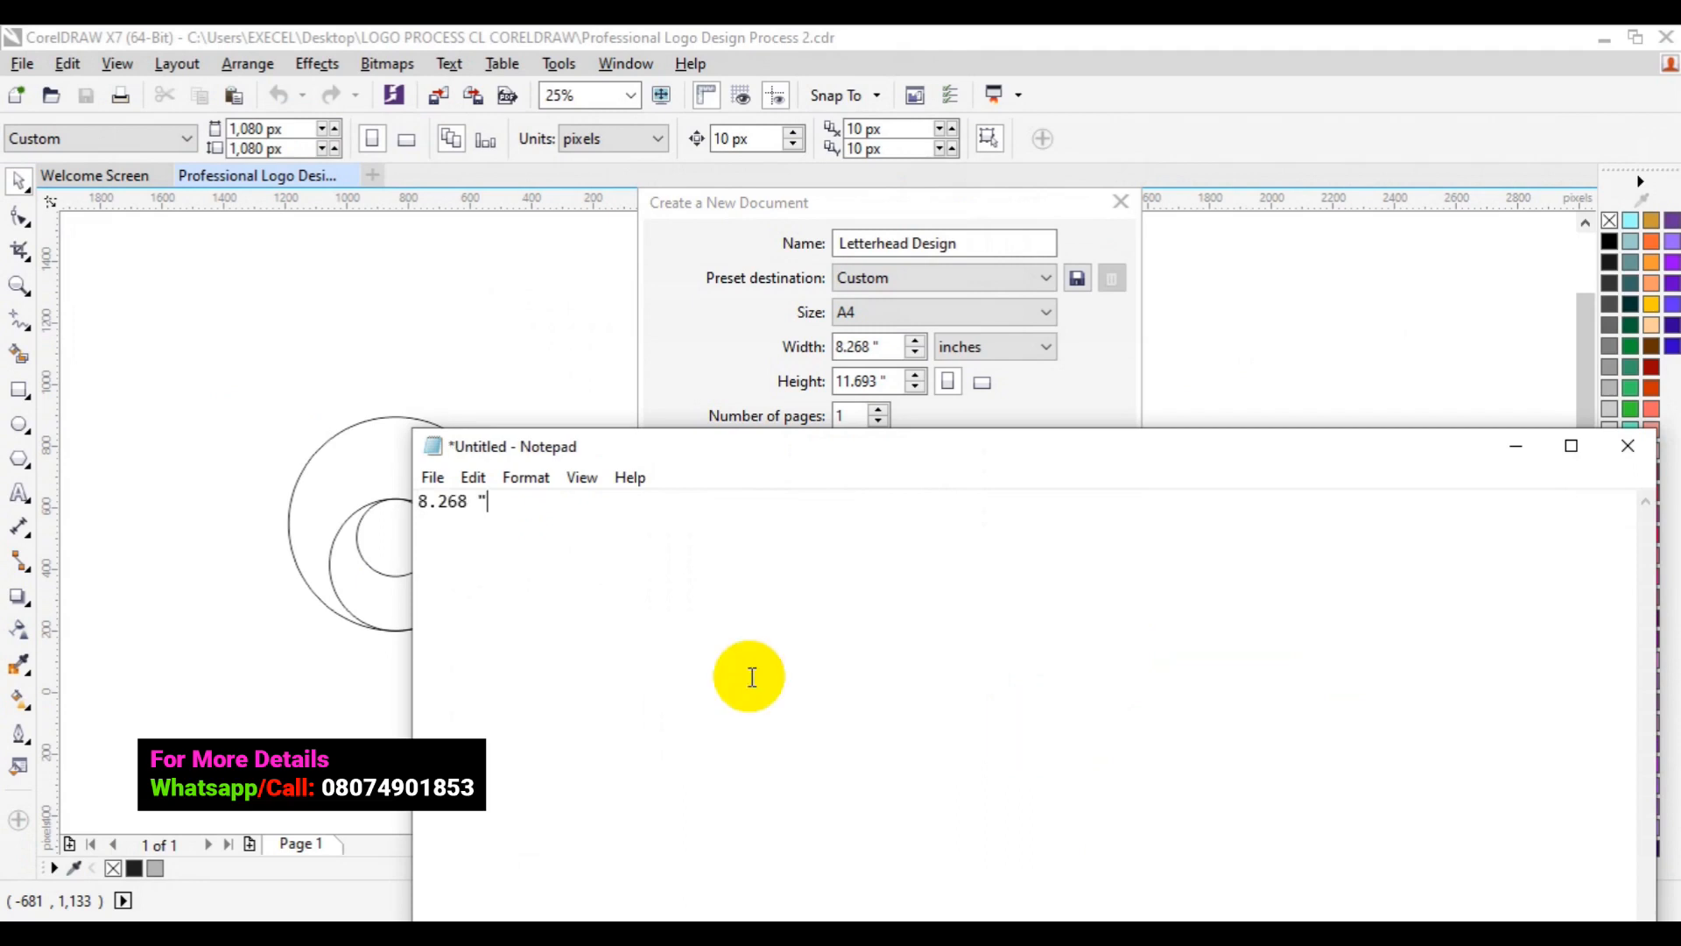
{"action": "left_click", "coordinate": [421, 512]}
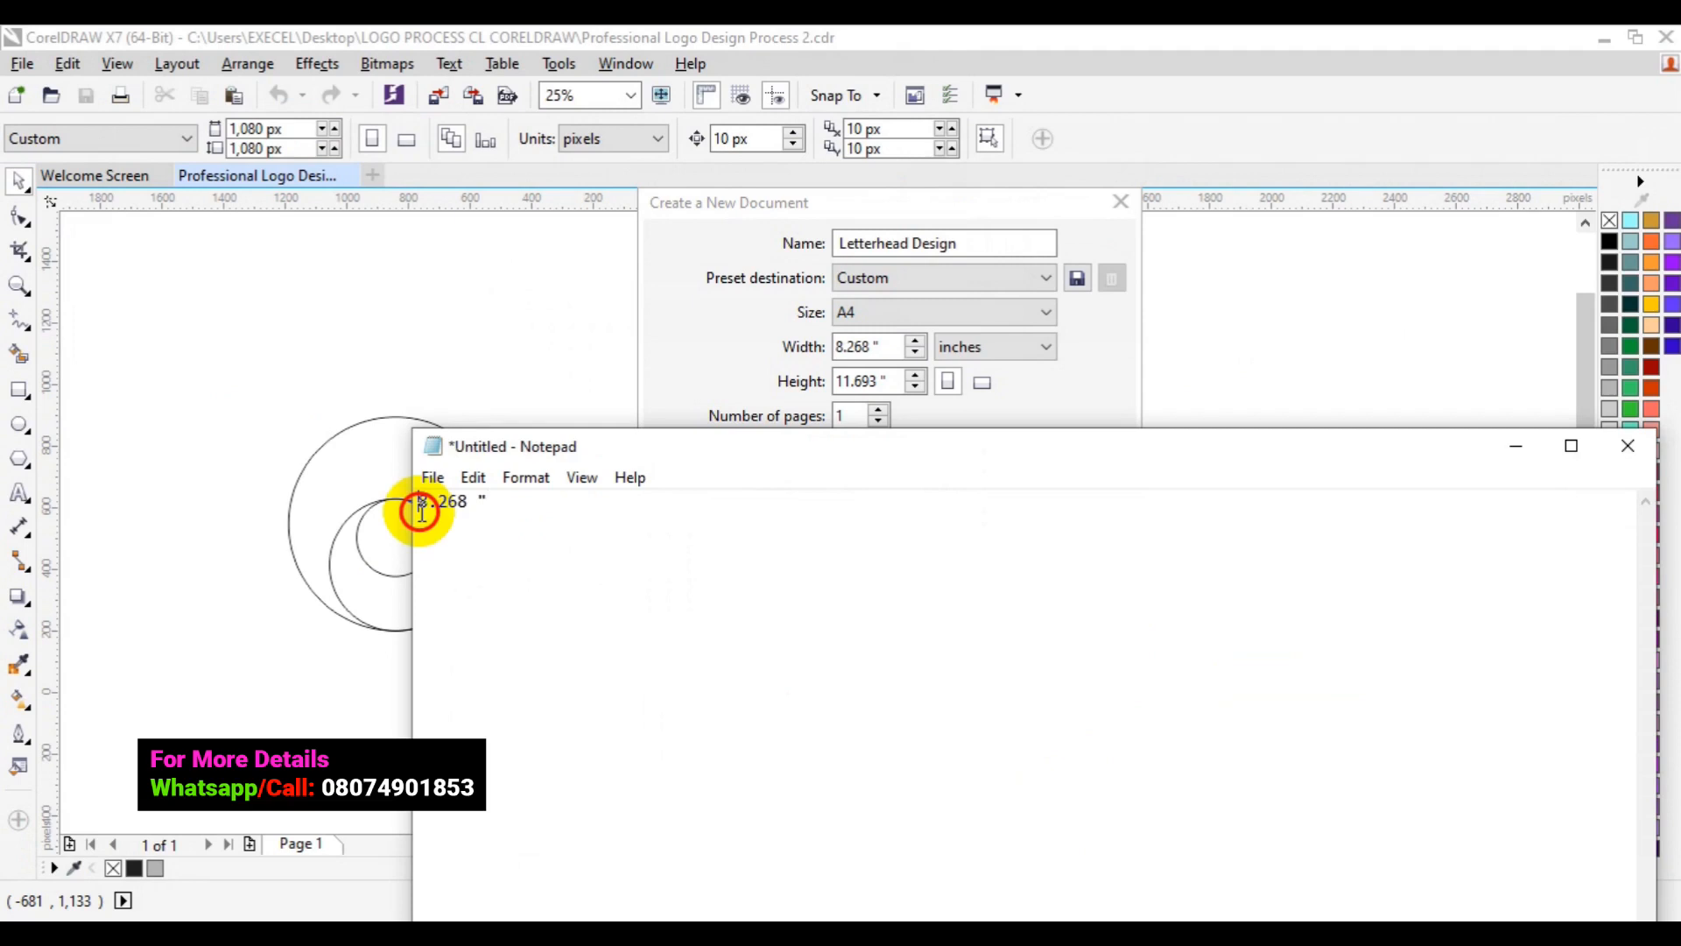
{"action": "type", "text": "width"}
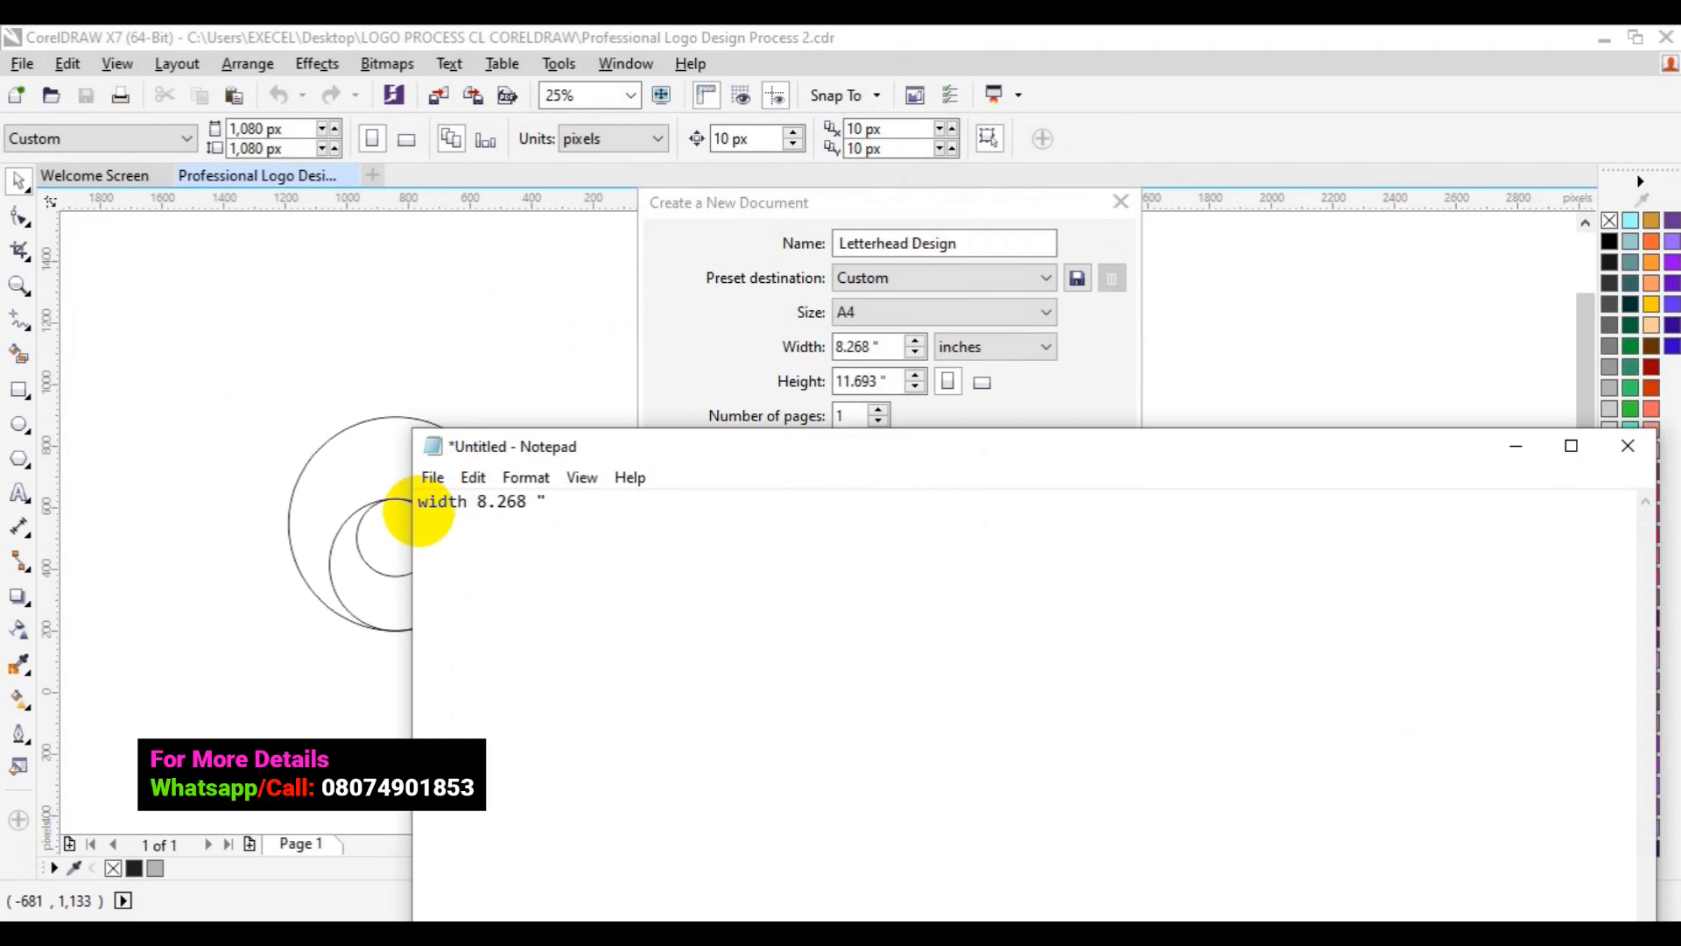
{"action": "left_click", "coordinate": [421, 514]}
{"action": "type", "text": "height 11.693"}
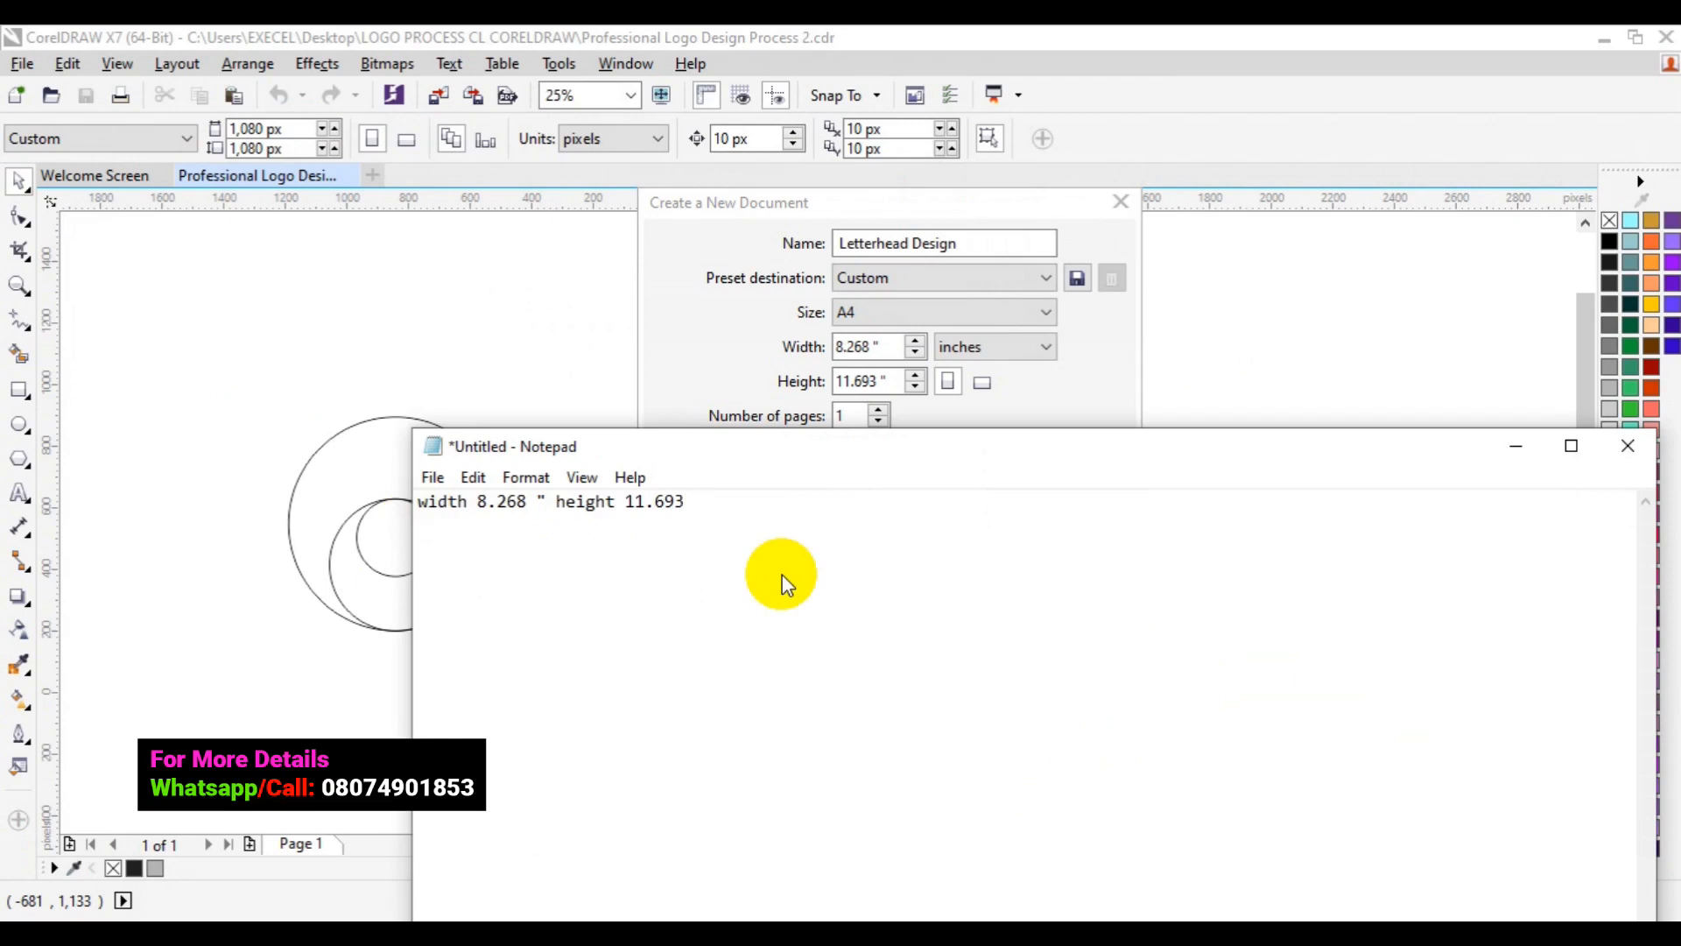
Add 0.25 to the end of the dimensions note and return to CorelDRAW's new document settings
{"action": "key", "text": "alt+Tab"}
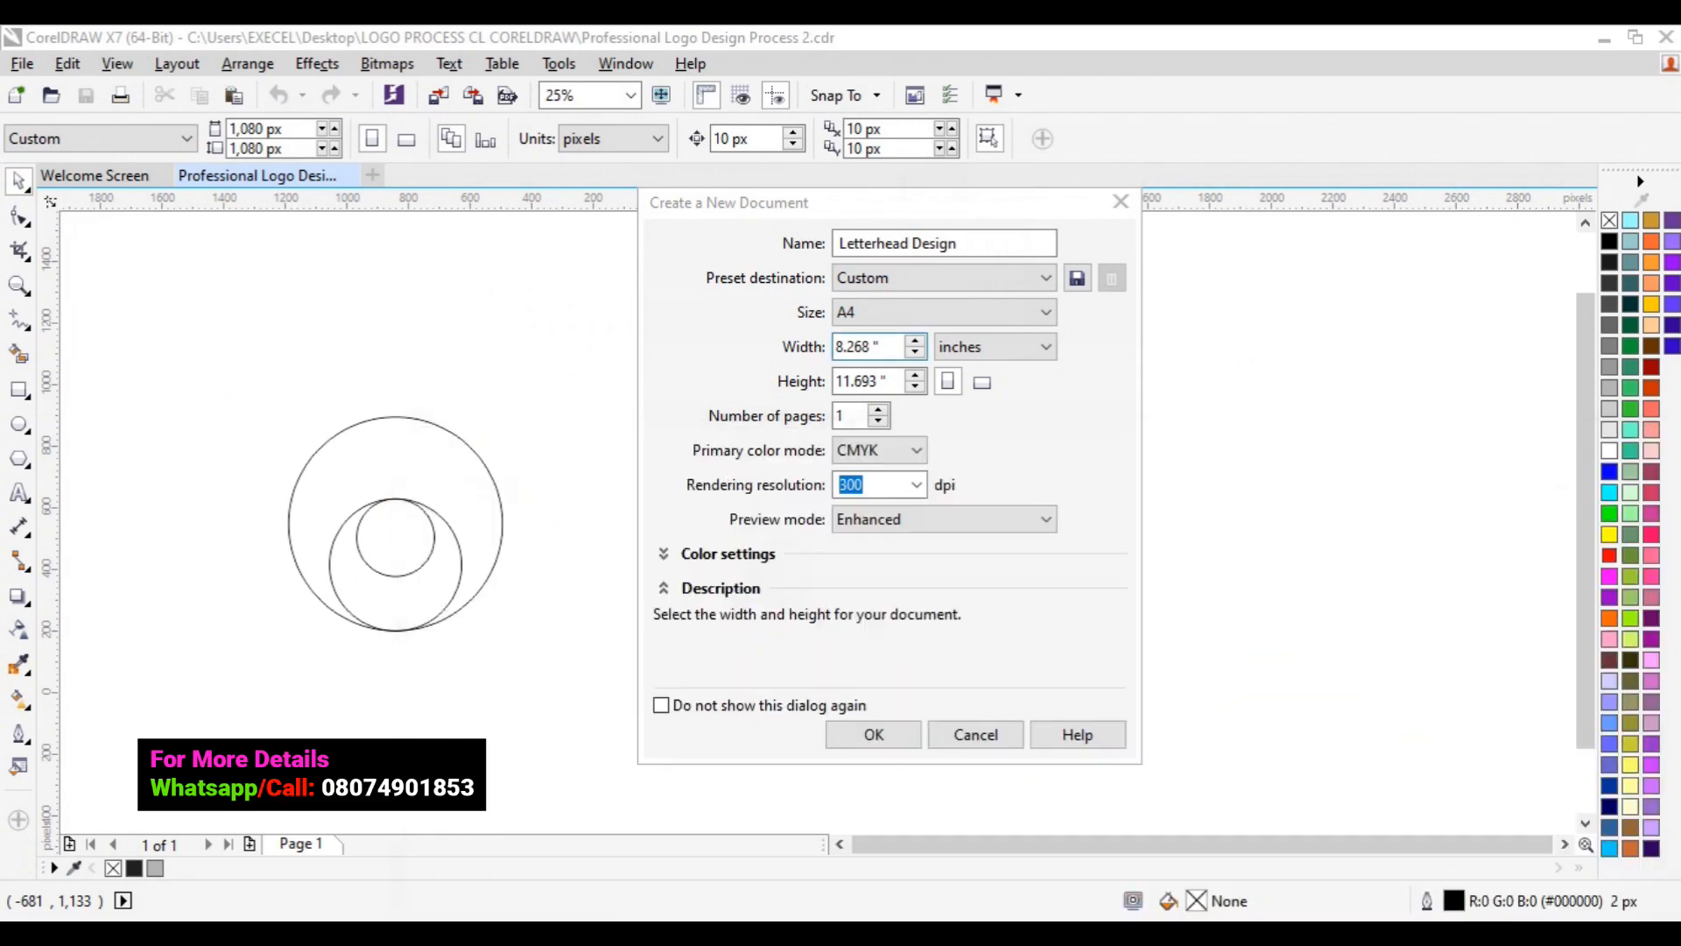
{"action": "key", "text": "alt+Tab"}
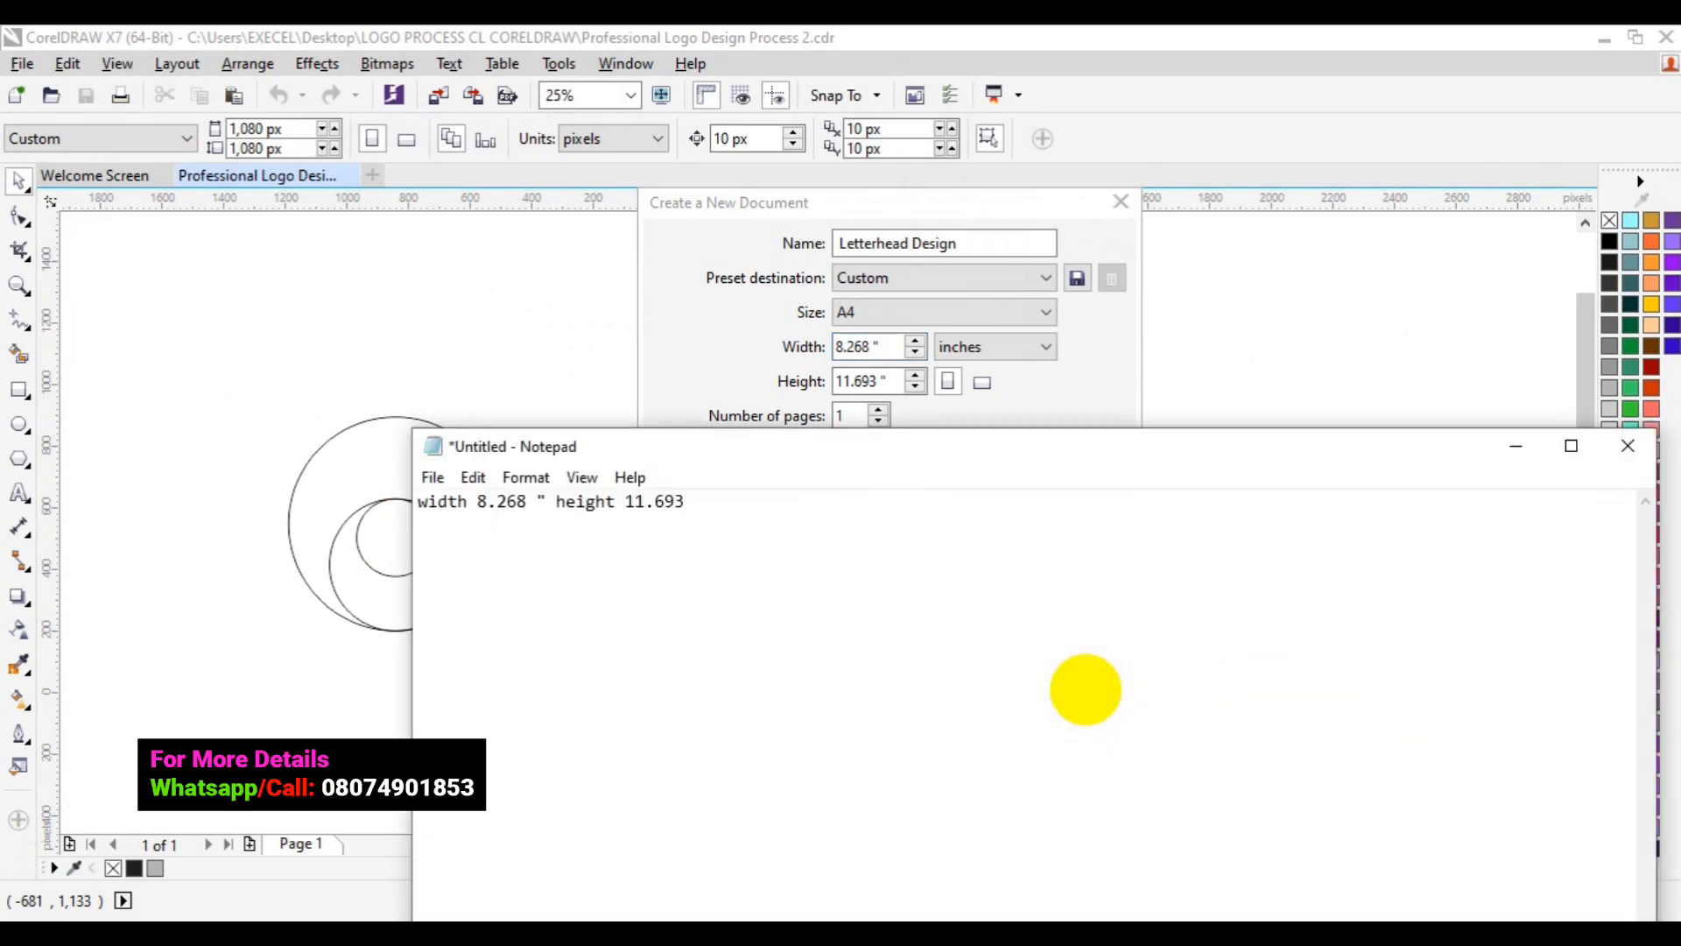
{"action": "type", "text": "0.25"}
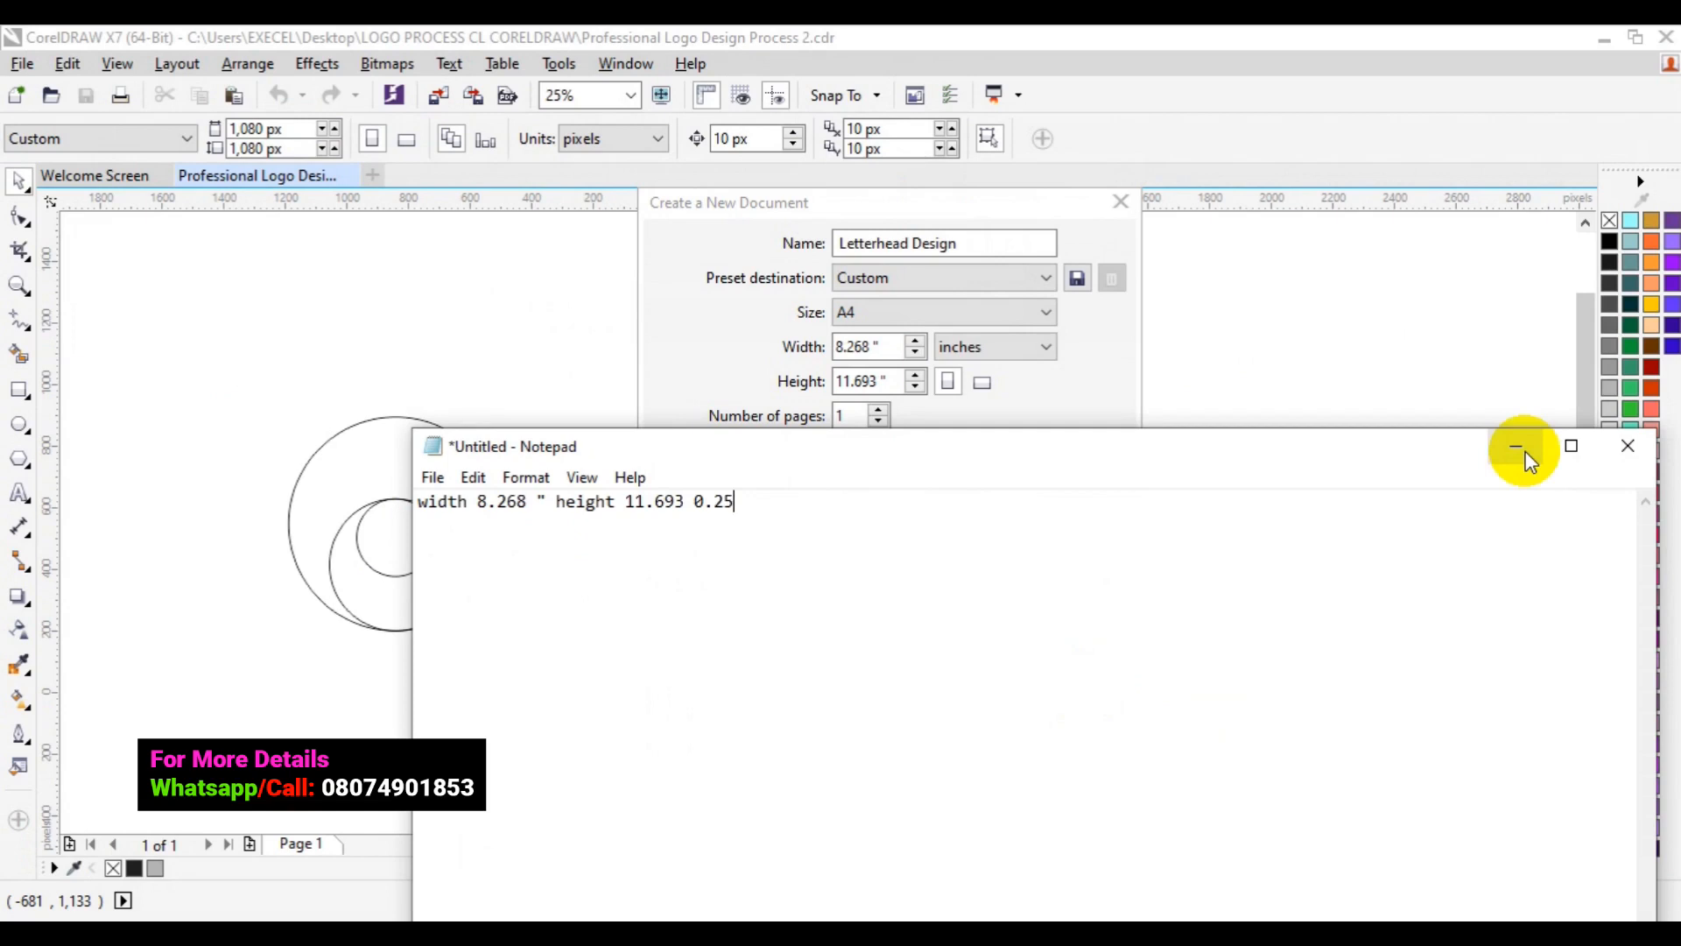
{"action": "left_click", "coordinate": [1523, 451]}
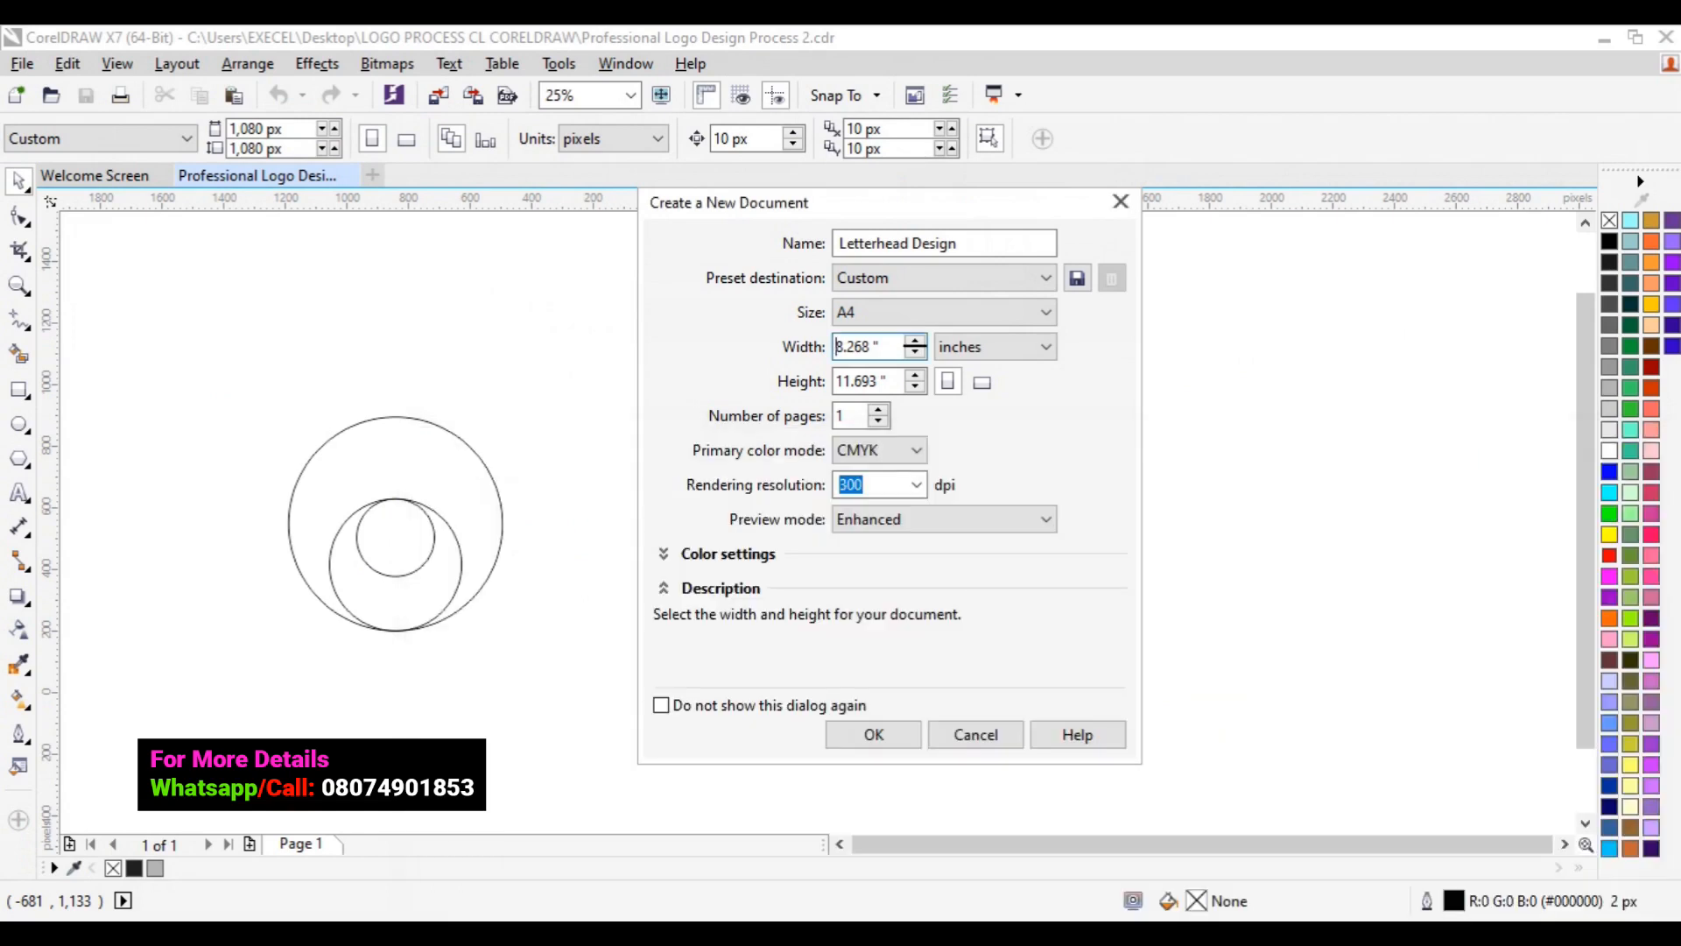
Switch to Calculator and add 0.25 to the page width of 8.268
{"action": "mouse_move", "coordinate": [1129, 884]}
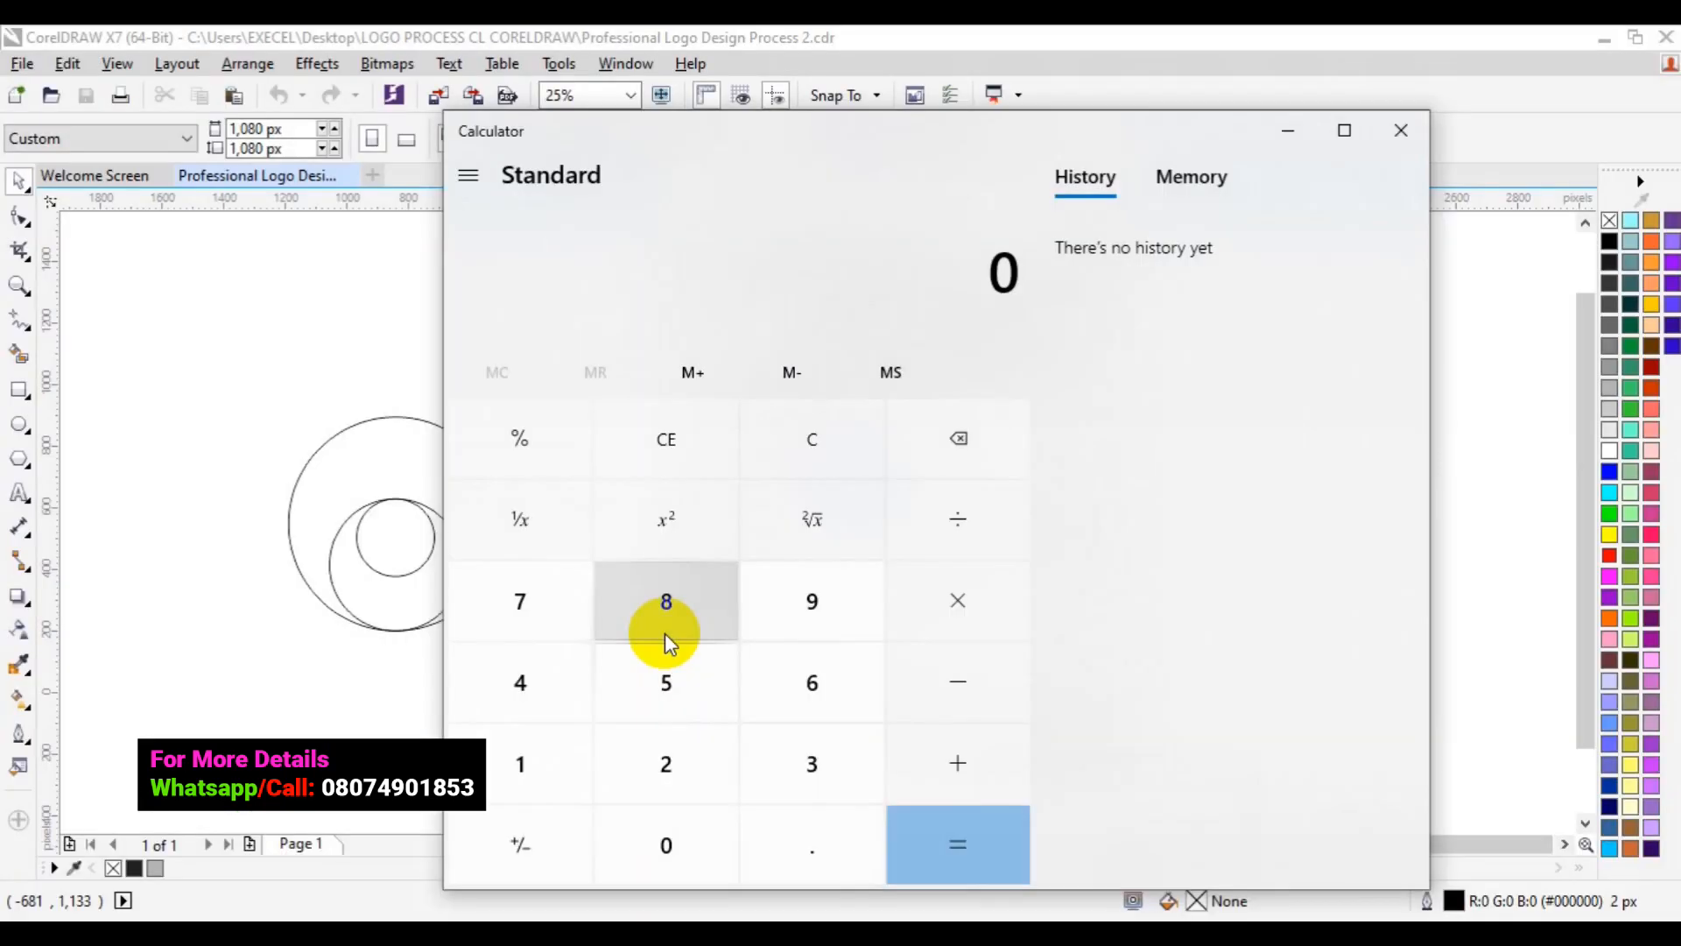
{"action": "left_click", "coordinate": [665, 633]}
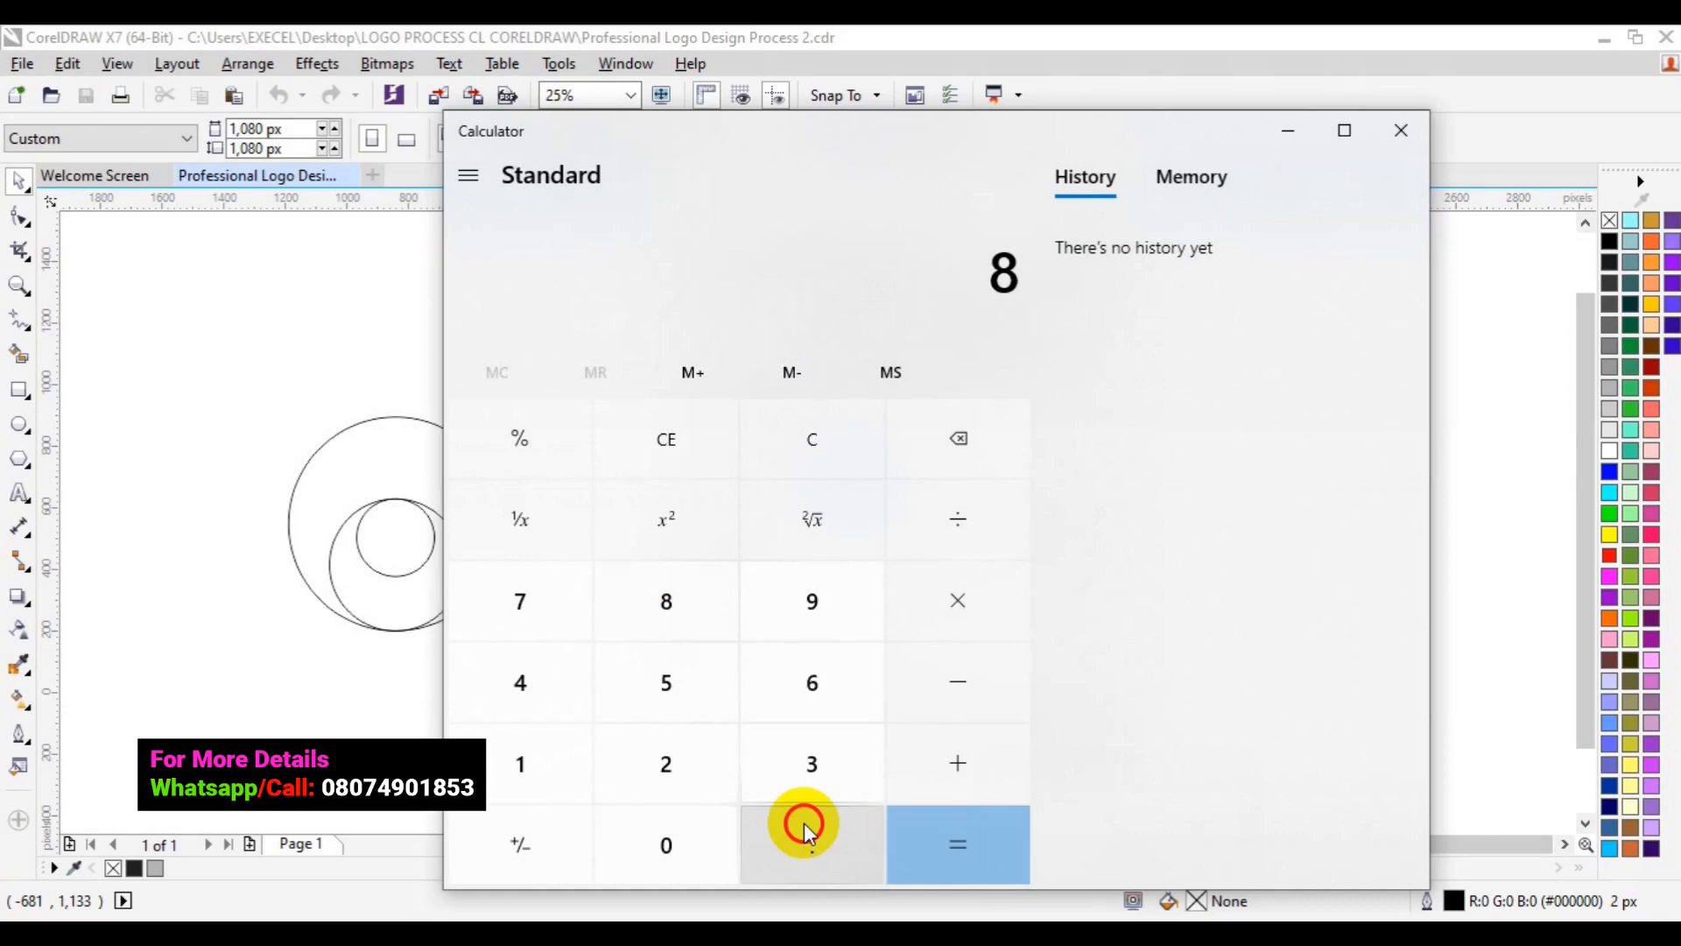
{"action": "left_click", "coordinate": [804, 822]}
{"action": "left_click", "coordinate": [666, 764]}
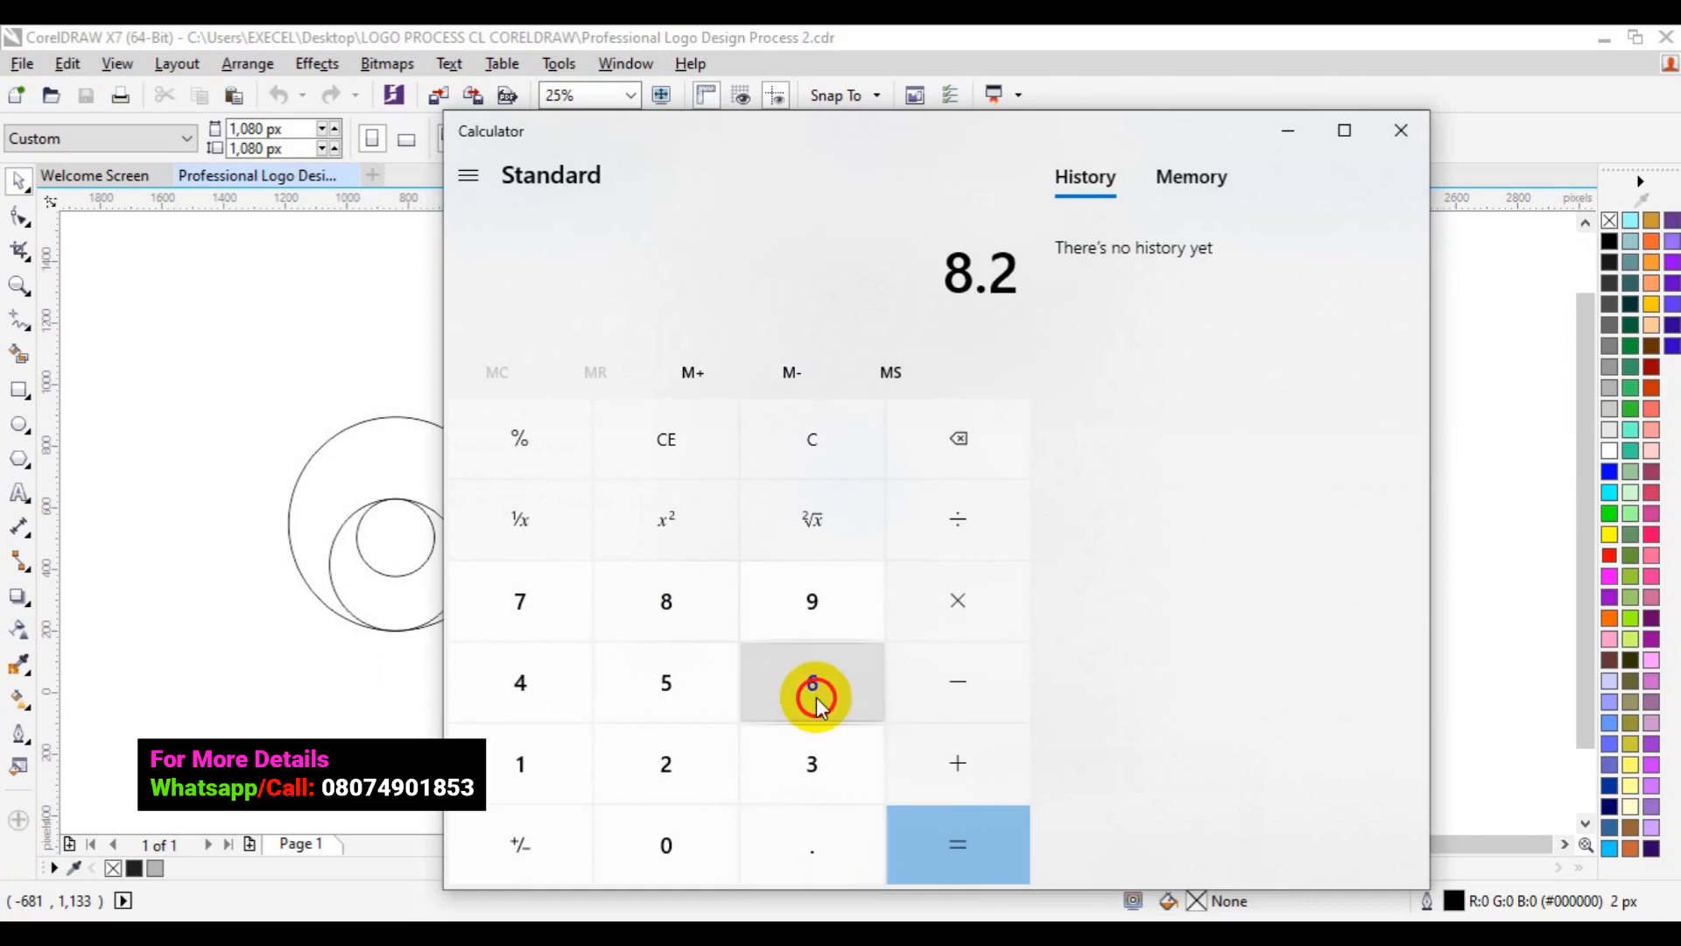
{"action": "left_click", "coordinate": [816, 697]}
{"action": "left_click", "coordinate": [666, 602]}
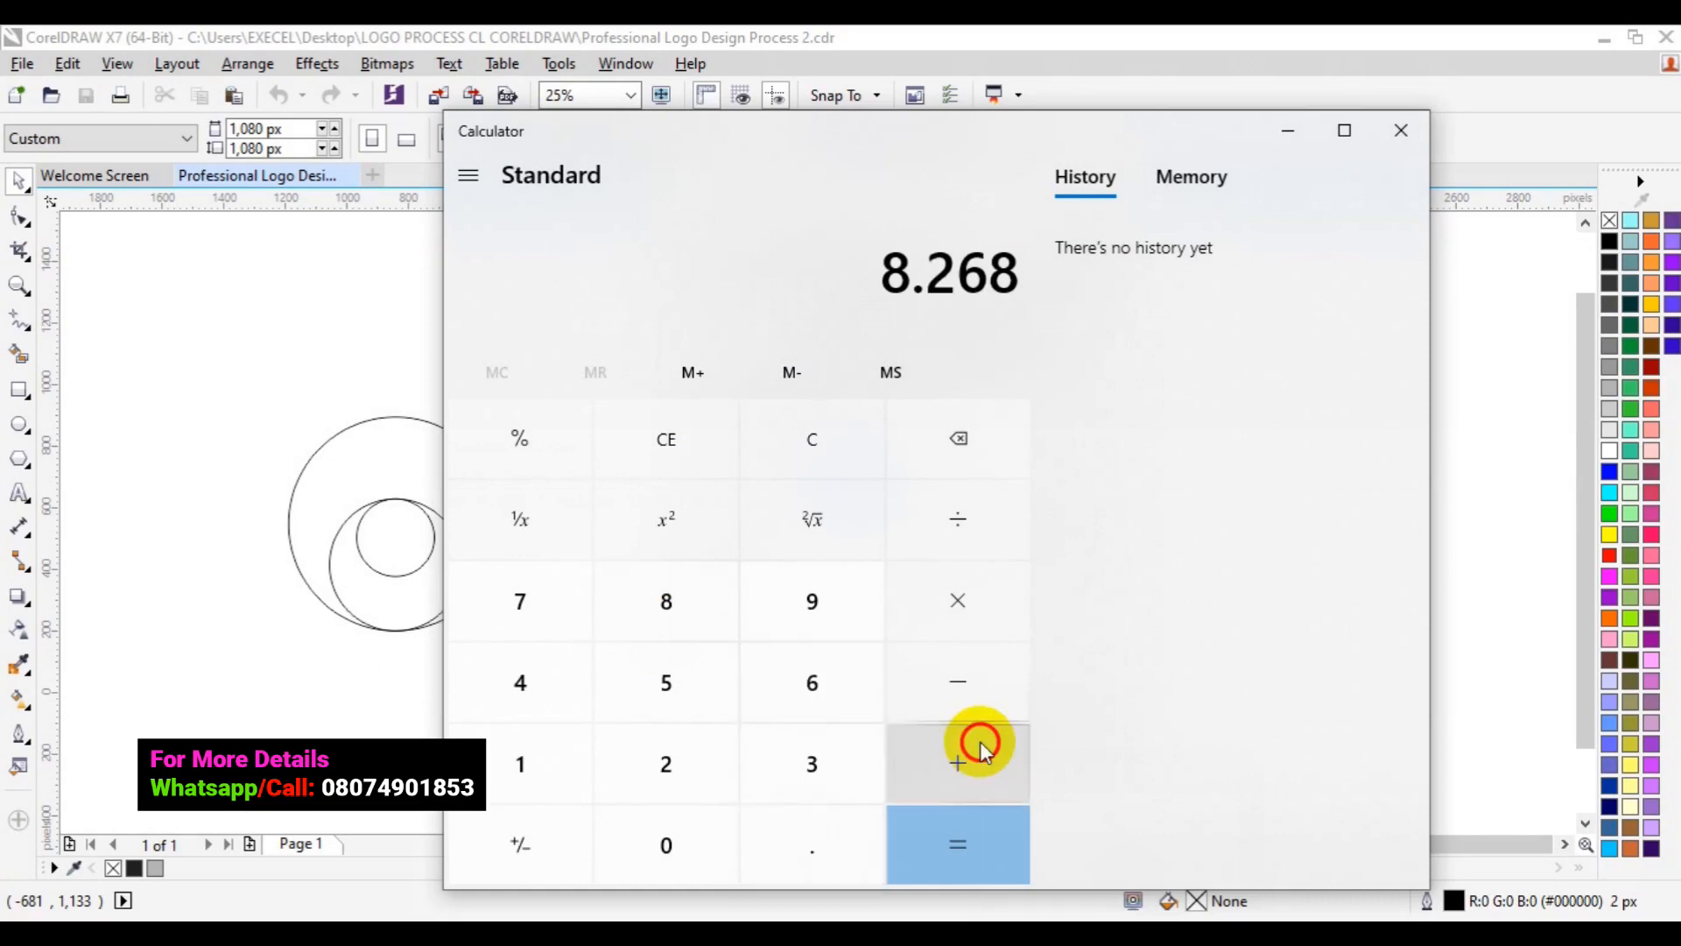
{"action": "left_click", "coordinate": [979, 740]}
{"action": "left_click", "coordinate": [812, 844]}
{"action": "left_click", "coordinate": [666, 764]}
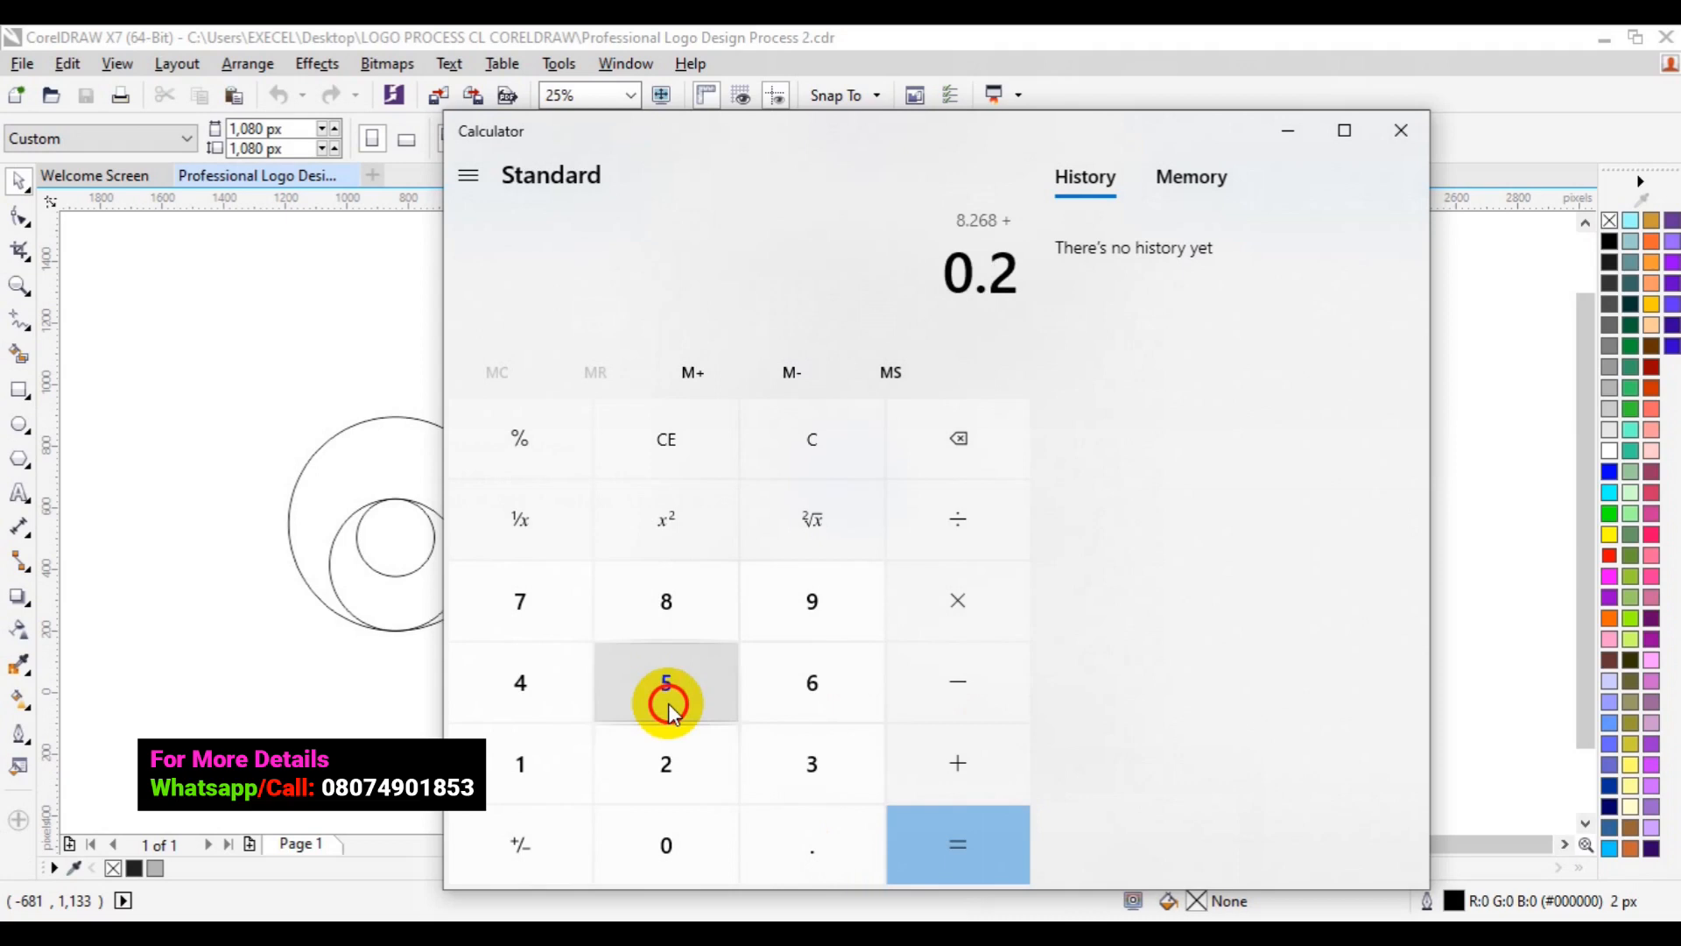
{"action": "left_click", "coordinate": [669, 702]}
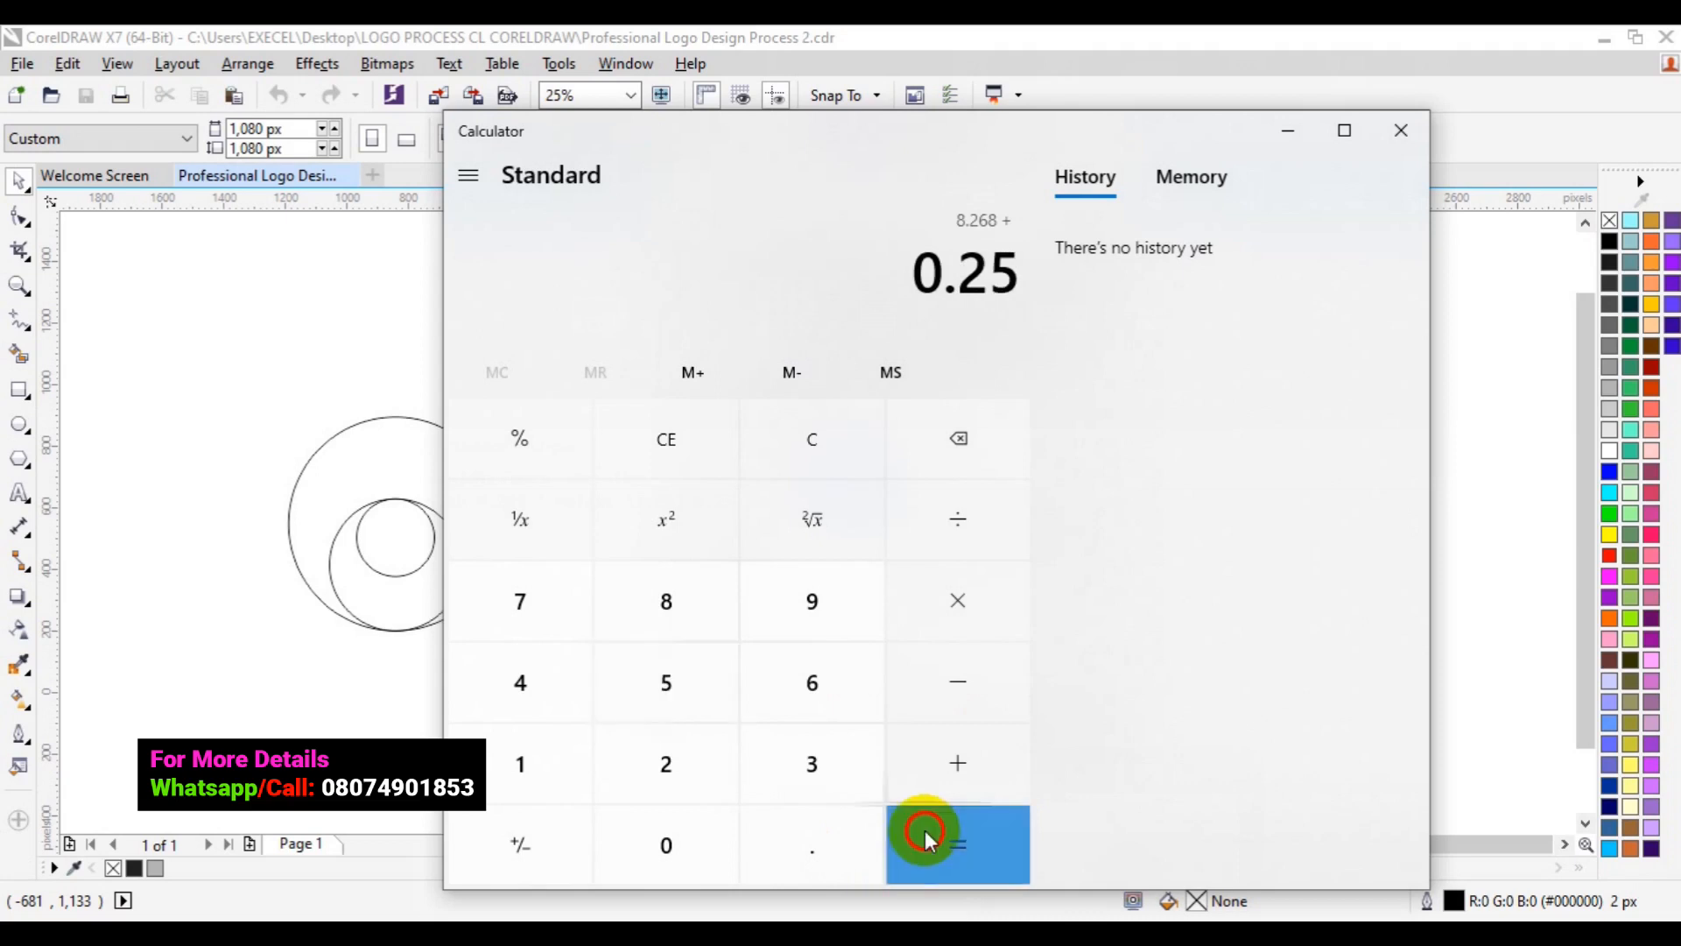
{"action": "left_click", "coordinate": [925, 830]}
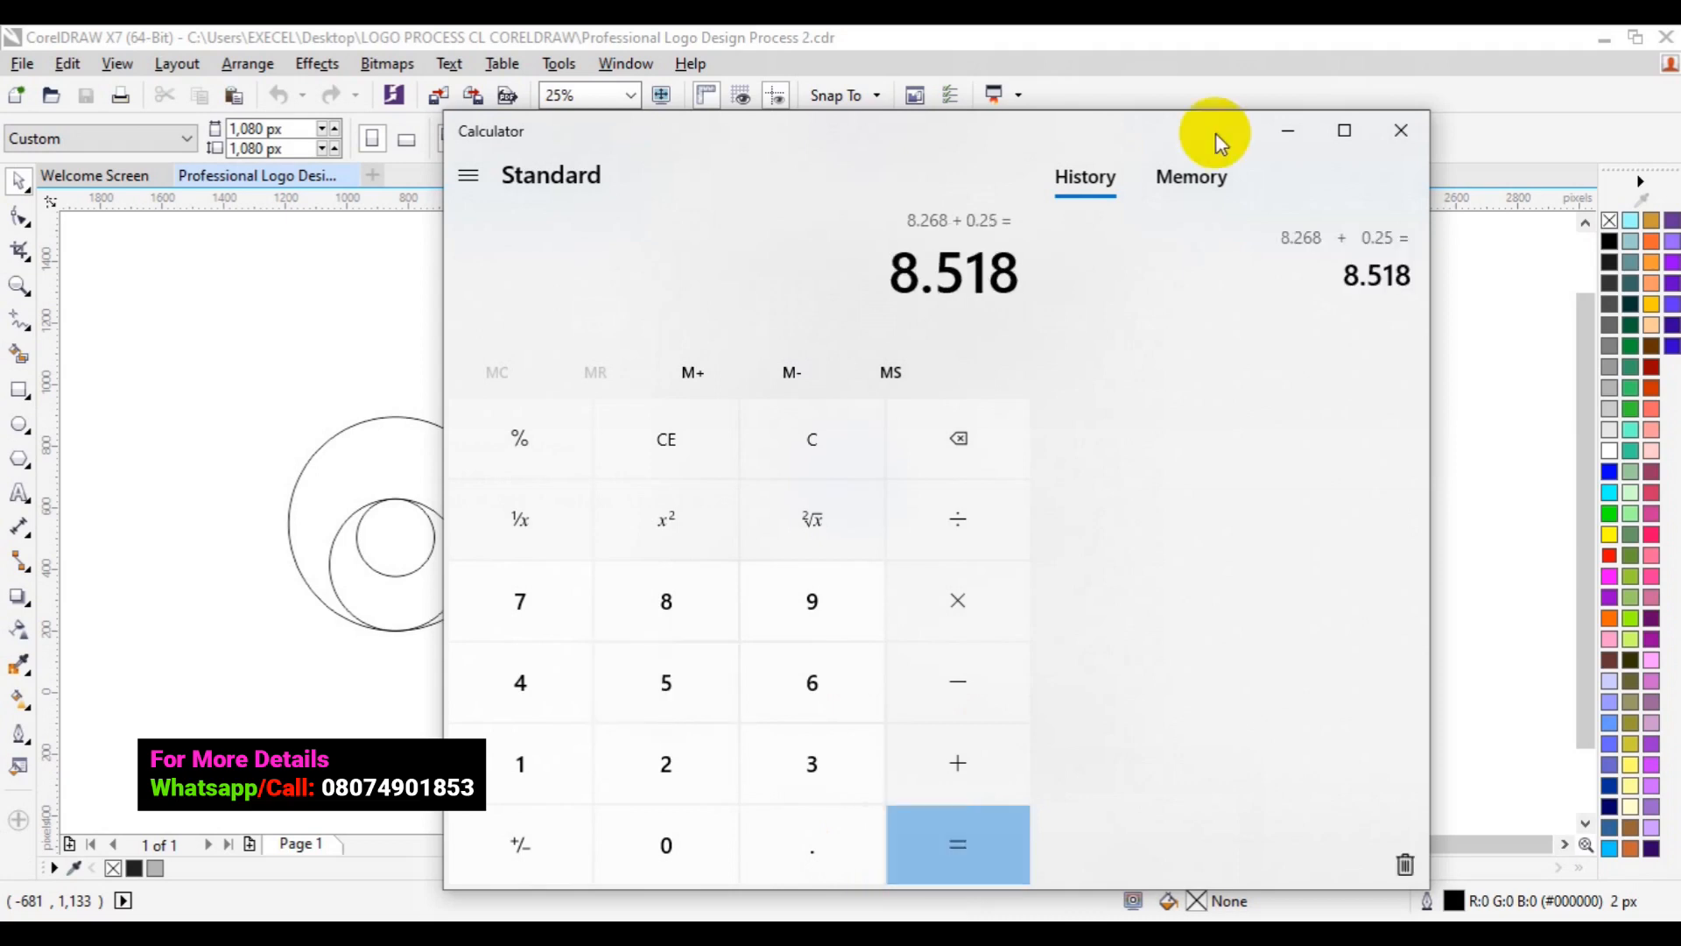
Return to the new document settings in CorelDRAW and set the page width to 8.518 inches
{"action": "left_click_drag", "start_coordinate": [1215, 133], "coordinate": [513, 209]}
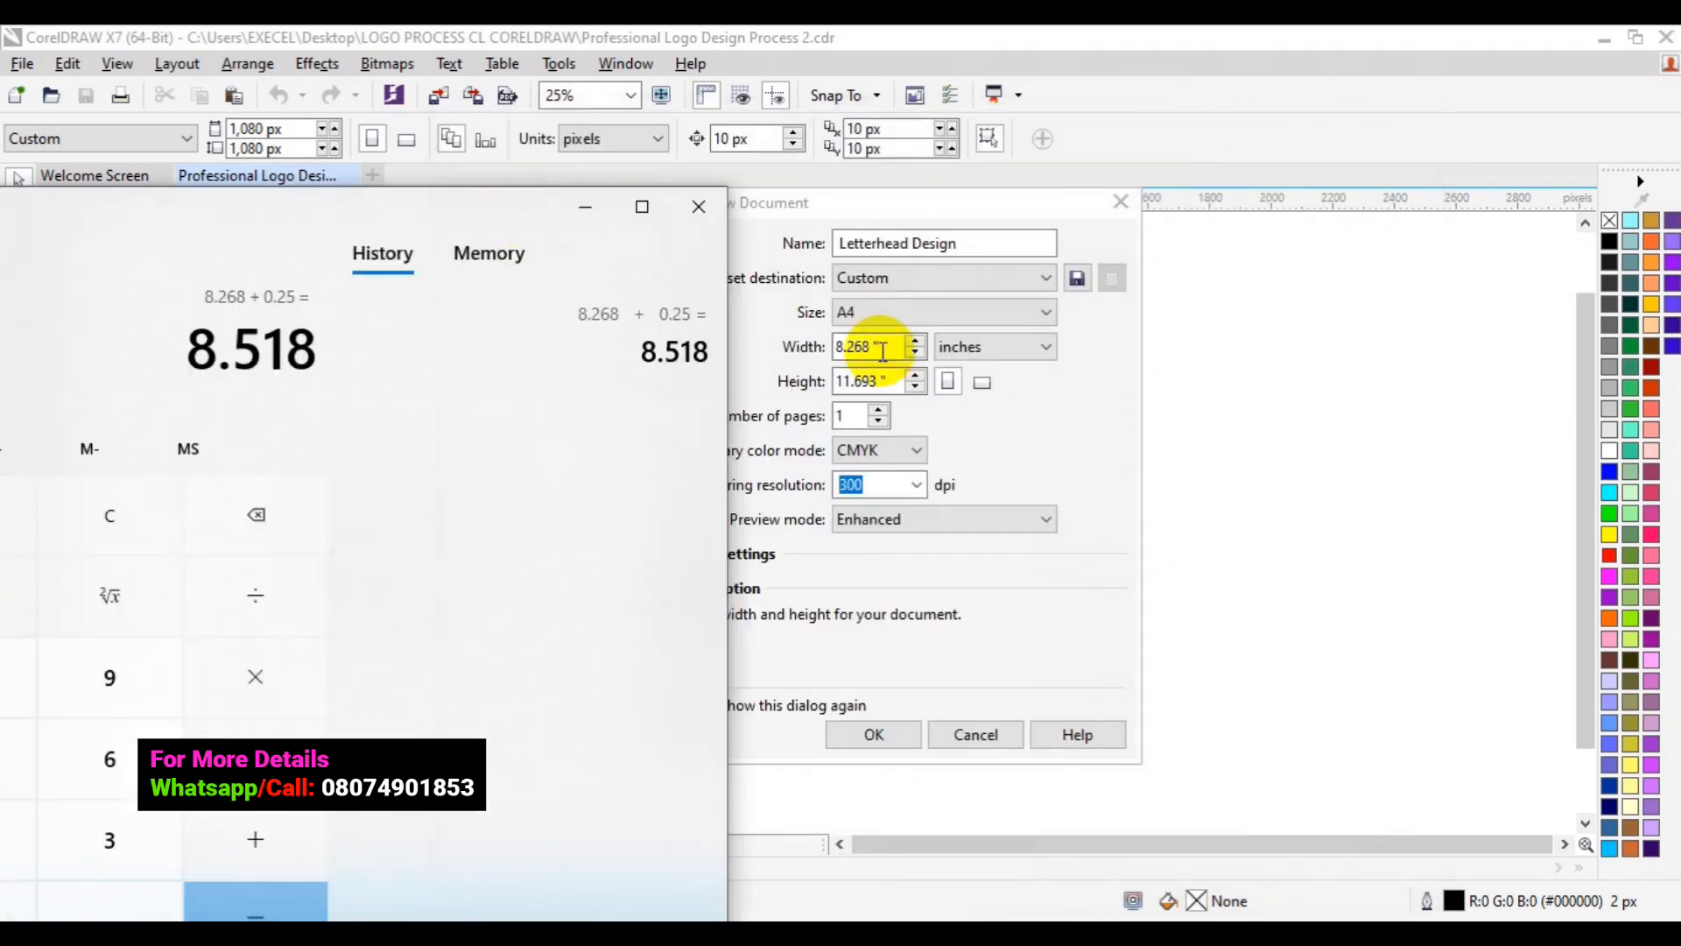
{"action": "mouse_move", "coordinate": [1086, 849]}
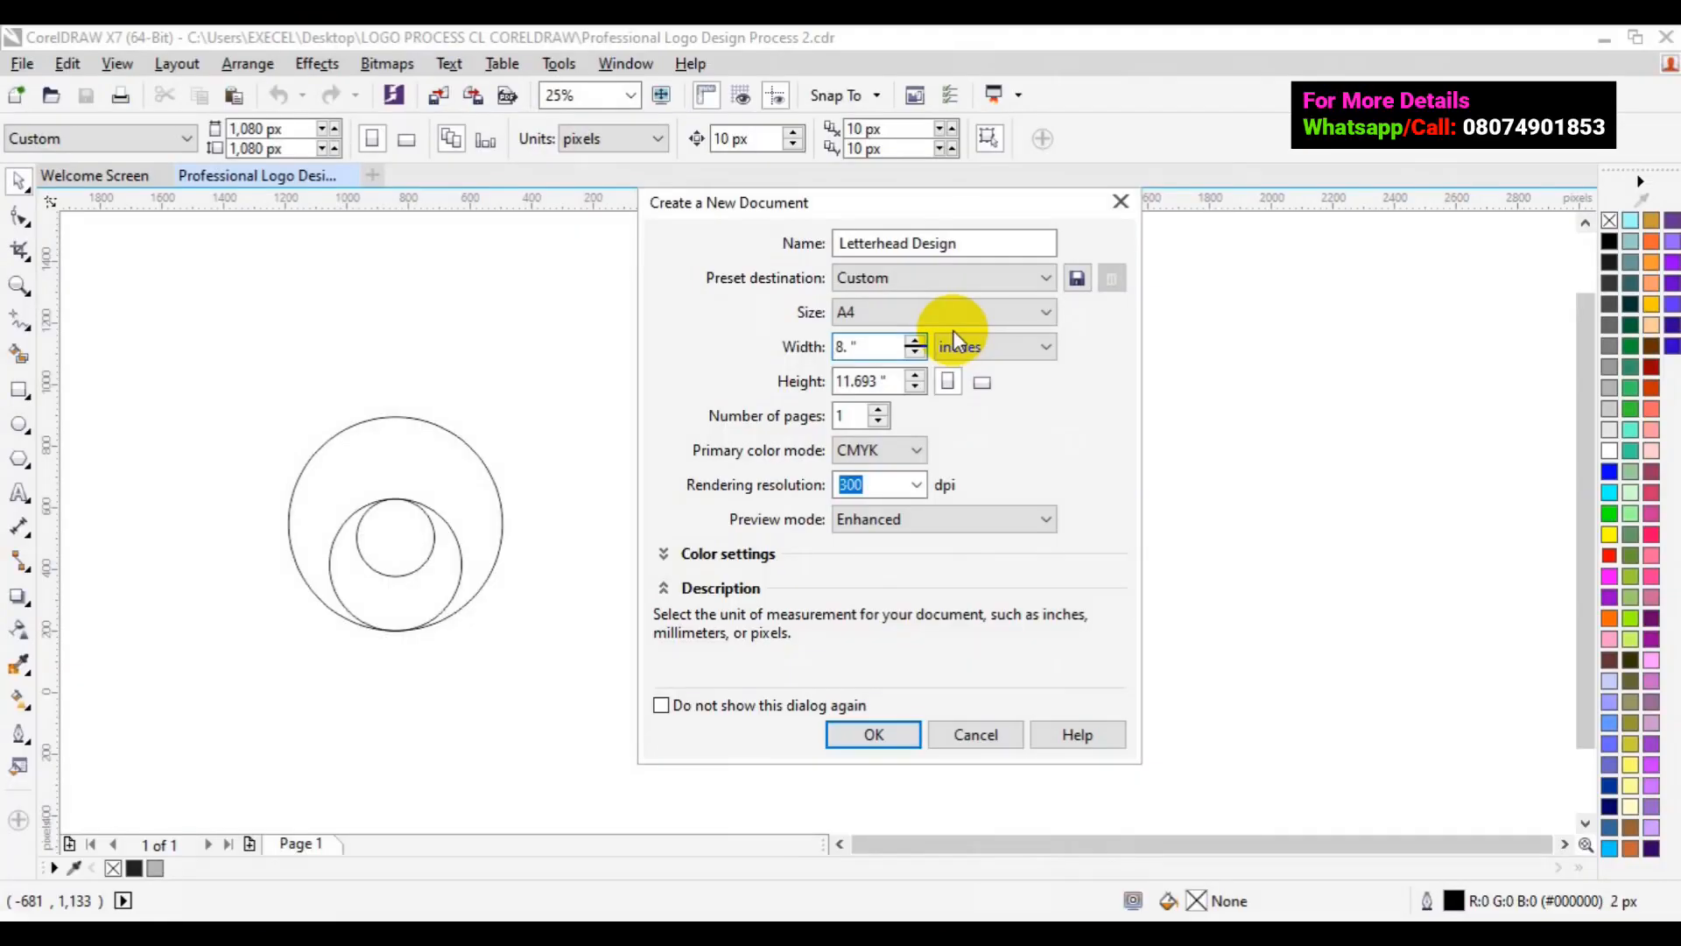
{"action": "type", "text": "518"}
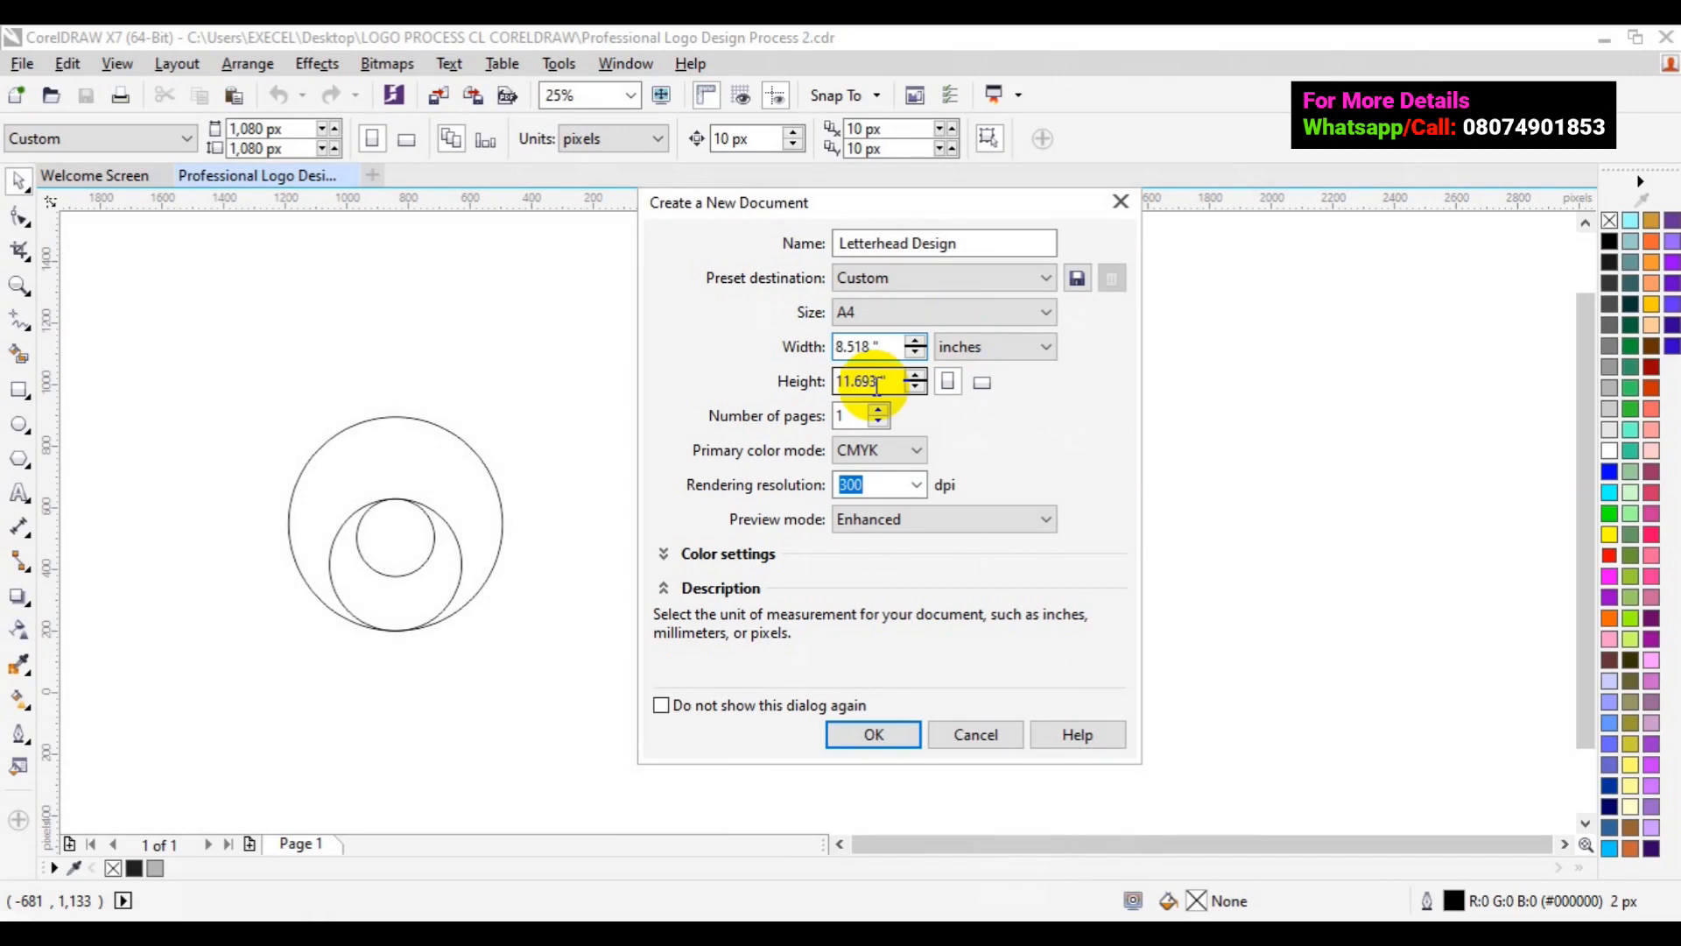
Switch to Calculator and add 0.25 to the page height of 11.693
{"action": "left_click", "coordinate": [877, 385]}
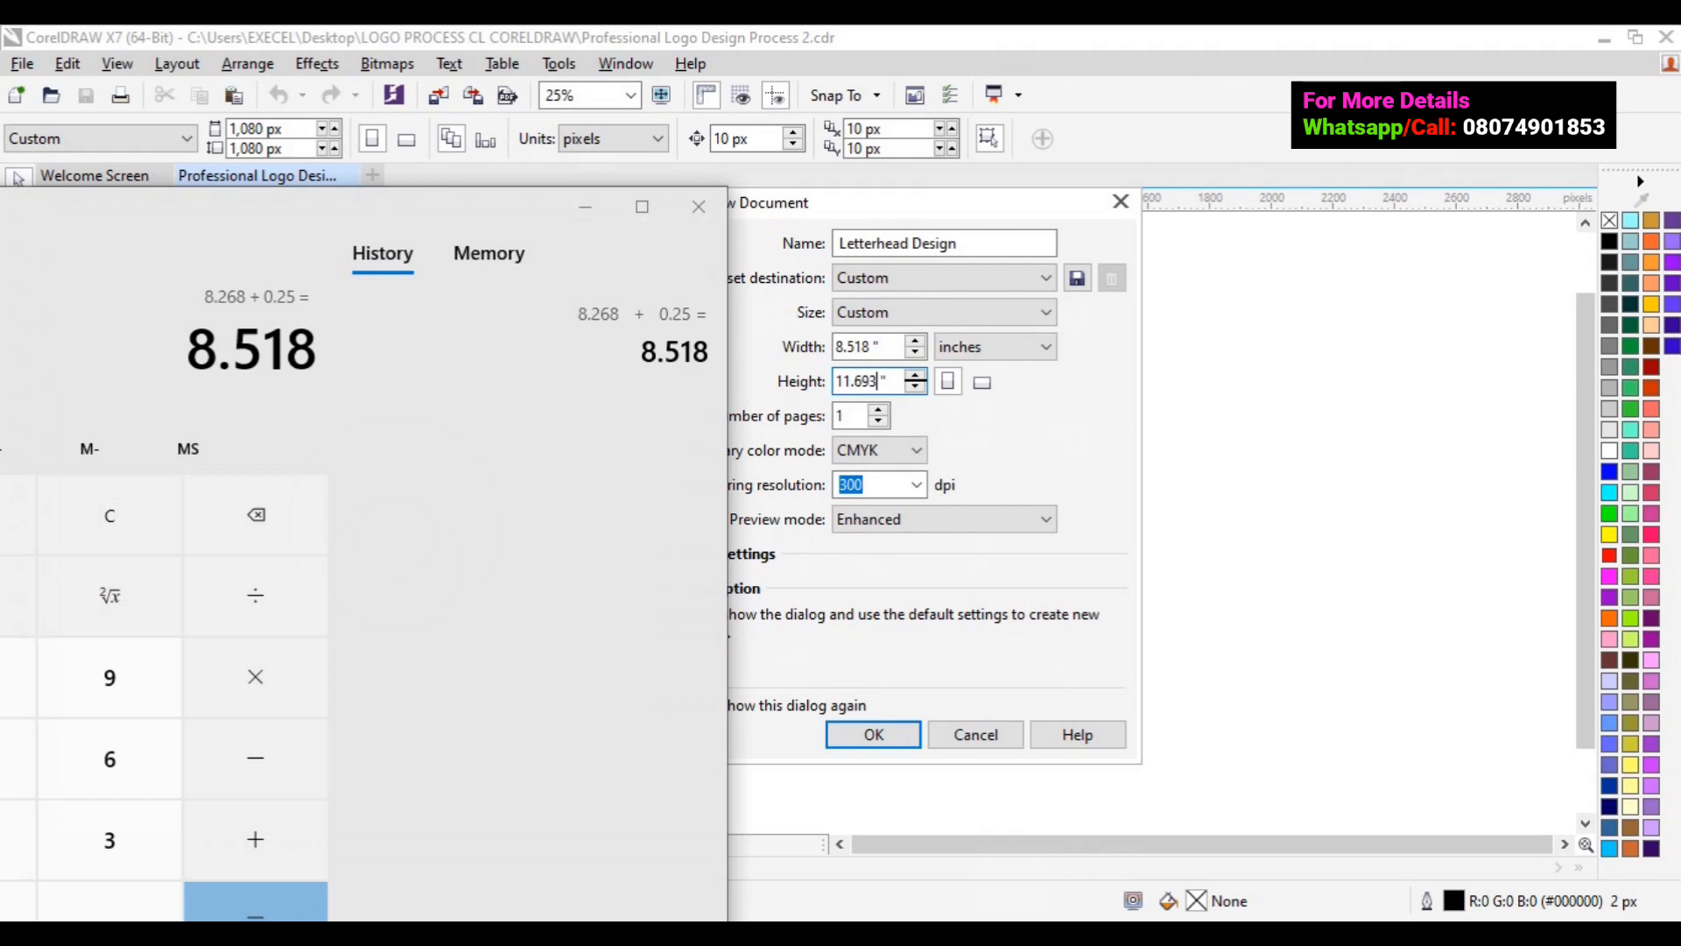
{"action": "left_click", "coordinate": [275, 219]}
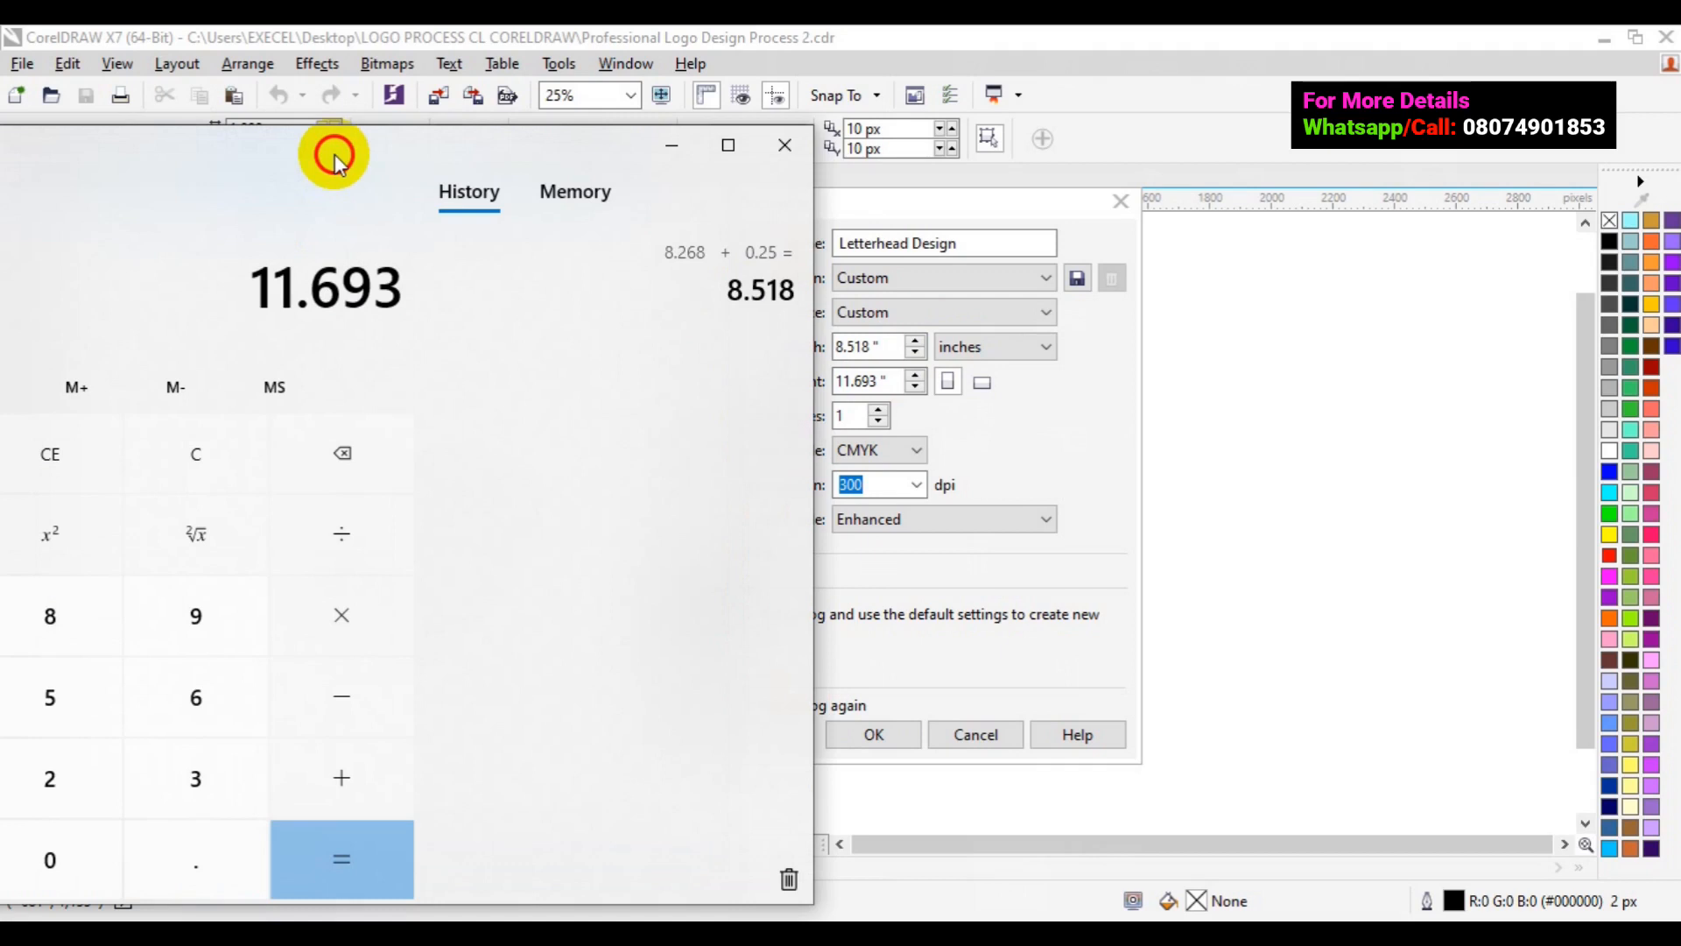
{"action": "left_click_drag", "start_coordinate": [334, 158], "coordinate": [451, 144]}
{"action": "left_click", "coordinate": [448, 759]}
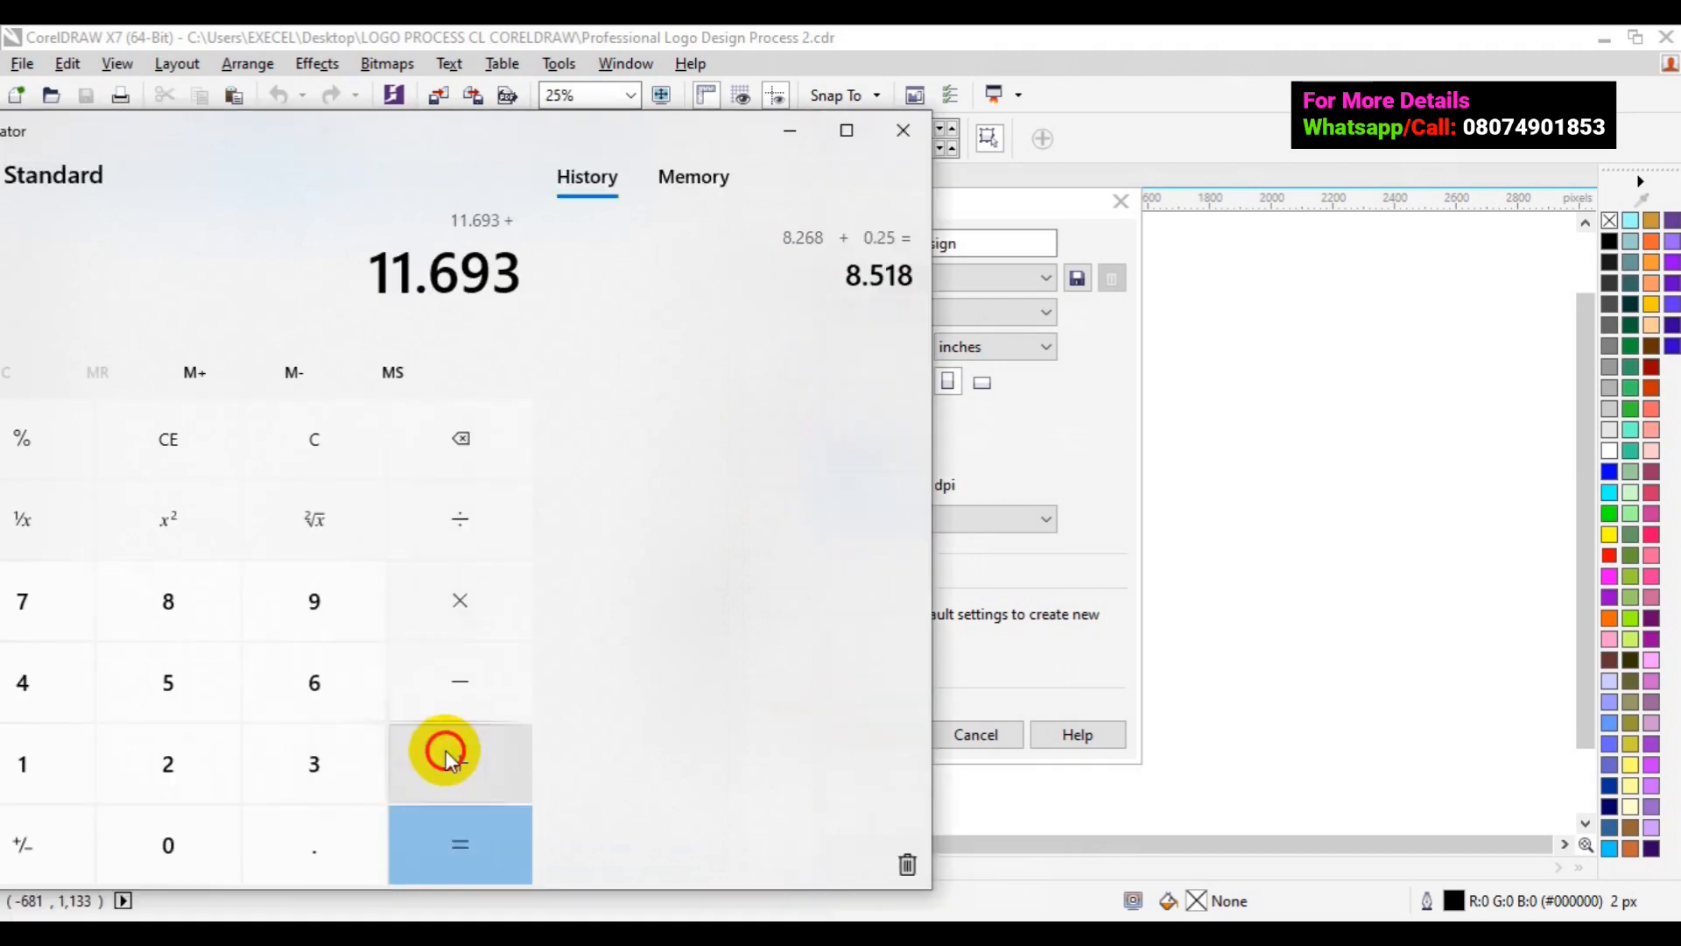
{"action": "left_click", "coordinate": [314, 845]}
{"action": "left_click", "coordinate": [168, 764]}
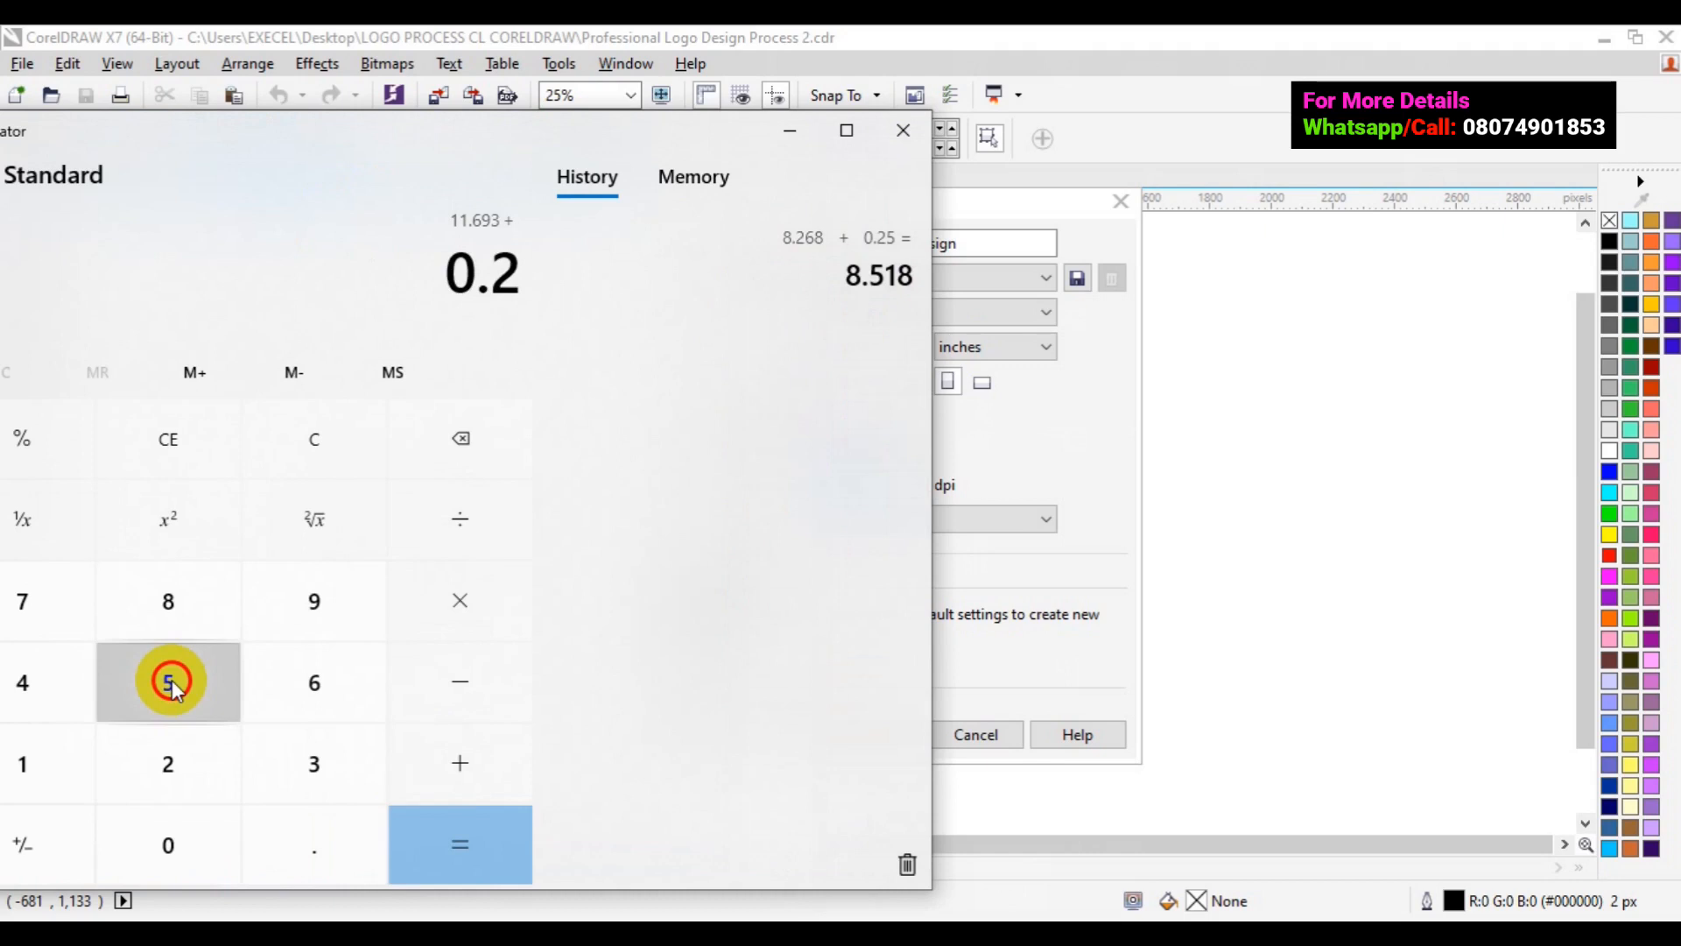
{"action": "left_click", "coordinate": [171, 680]}
{"action": "left_click", "coordinate": [460, 845]}
{"action": "left_click", "coordinate": [896, 285]}
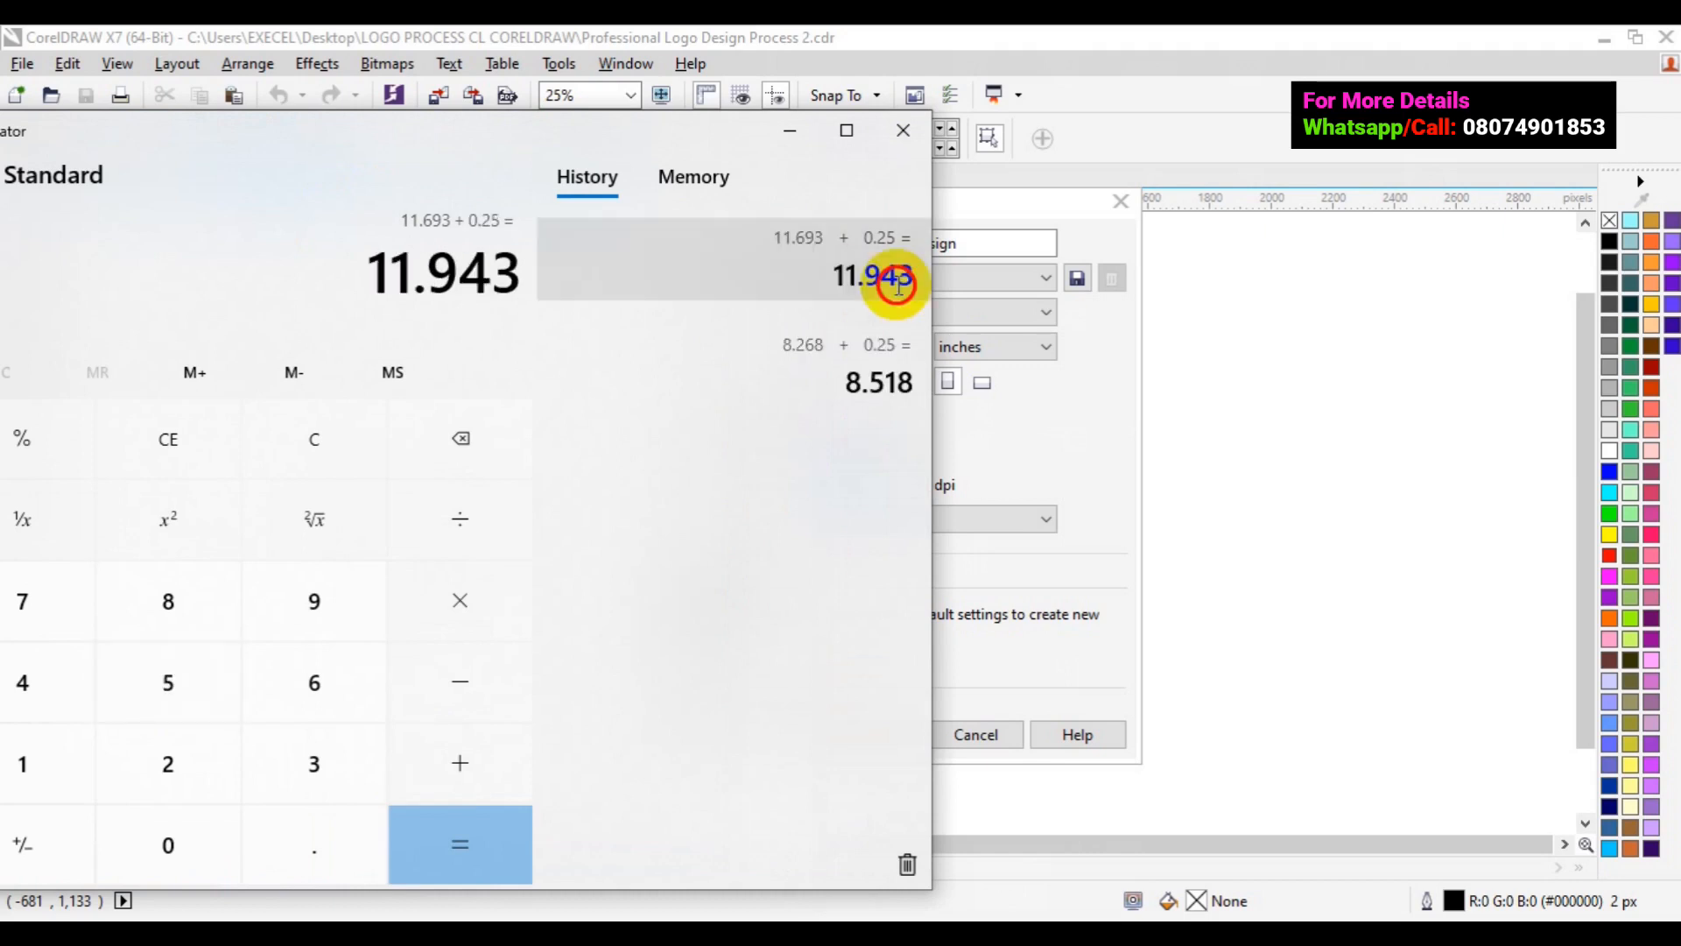
Return to CorelDRAW's new document settings, set the page height to 11.943 inches and create the document
{"action": "left_click_drag", "start_coordinate": [695, 145], "coordinate": [452, 186]}
{"action": "left_click", "coordinate": [885, 385]}
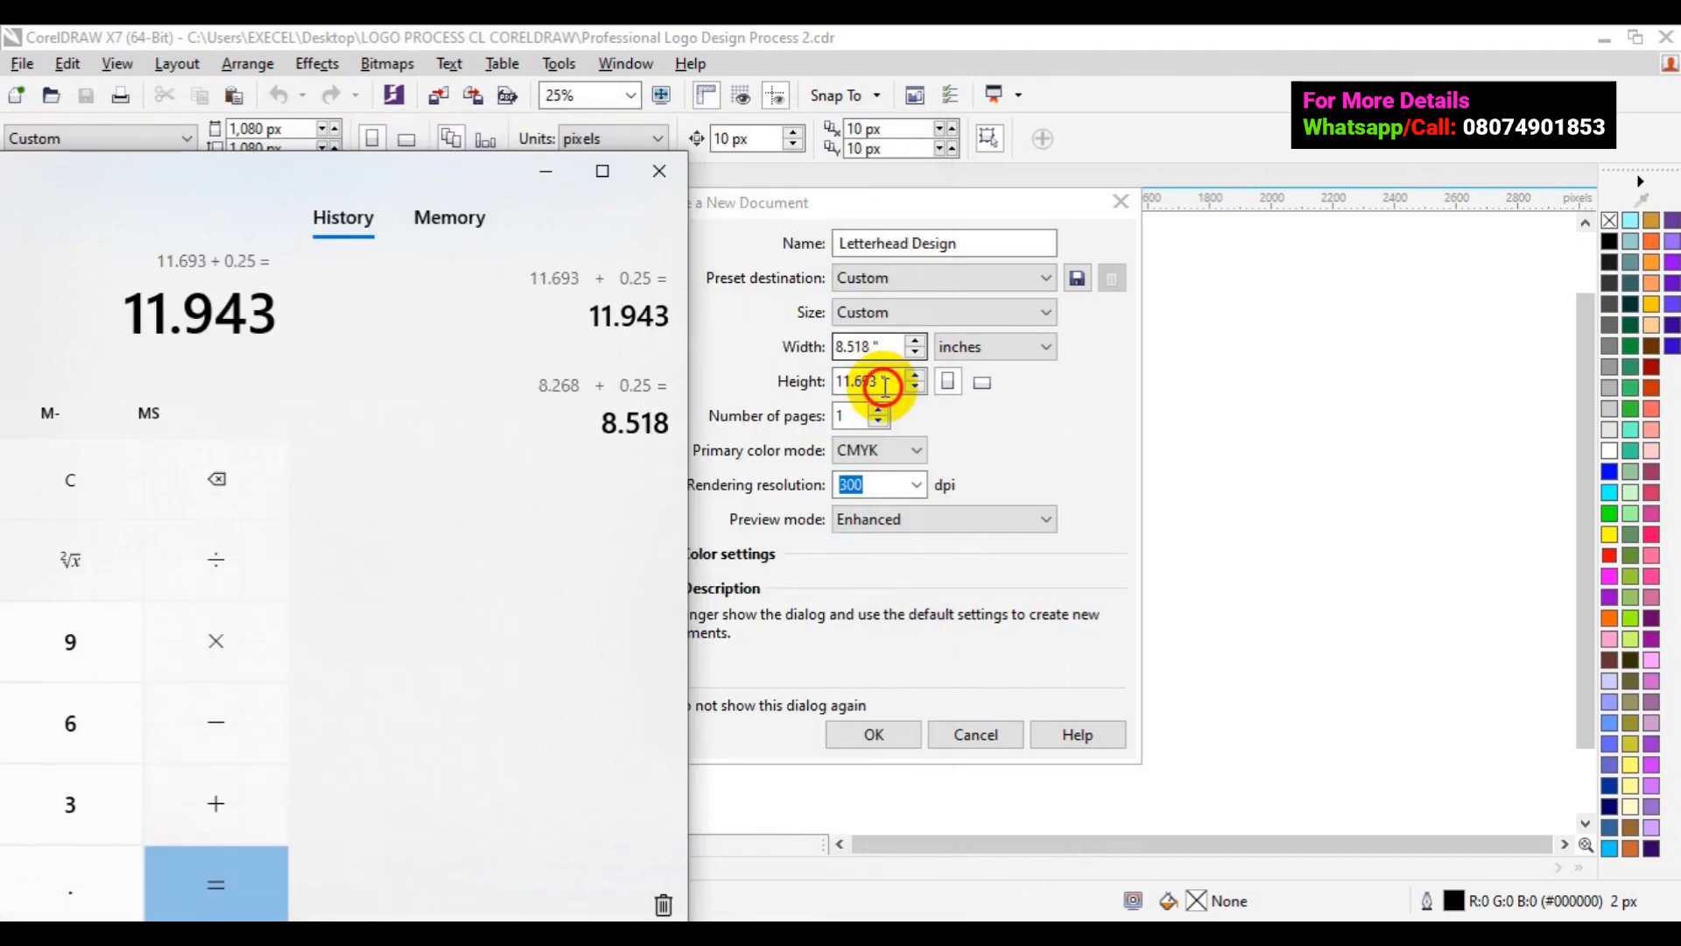
{"action": "left_click", "coordinate": [879, 383]}
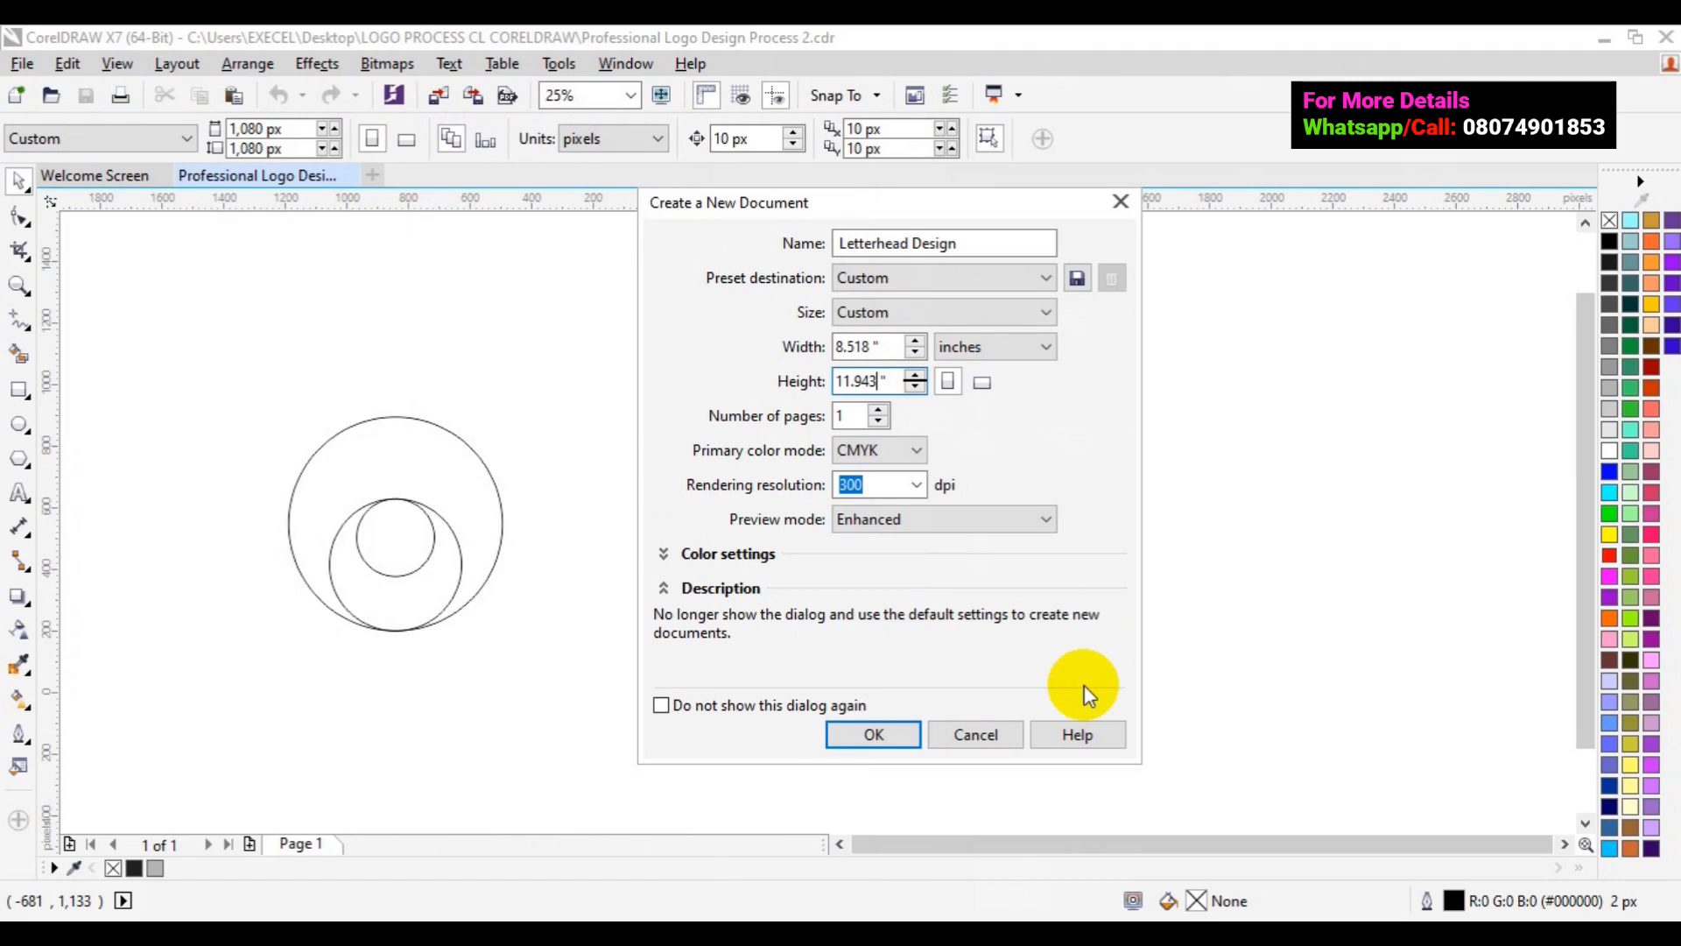
{"action": "left_click", "coordinate": [855, 734]}
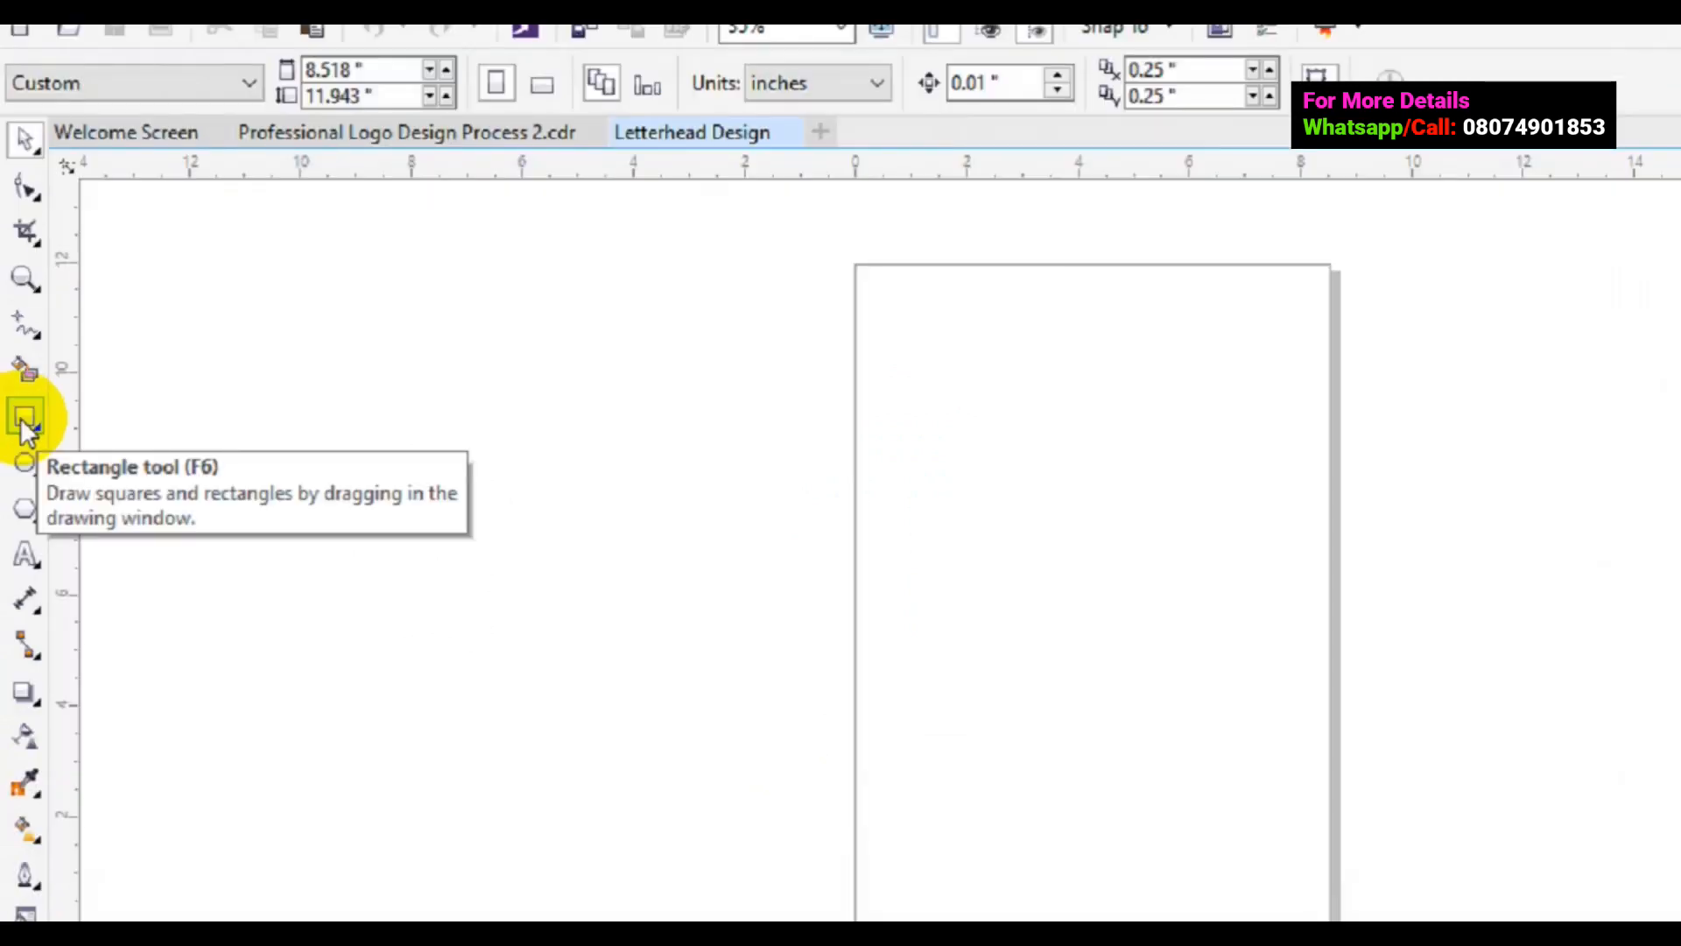
Add a page-sized rectangle and set its width to the 8.268 inches noted in Notepad
{"action": "double_click", "coordinate": [25, 425]}
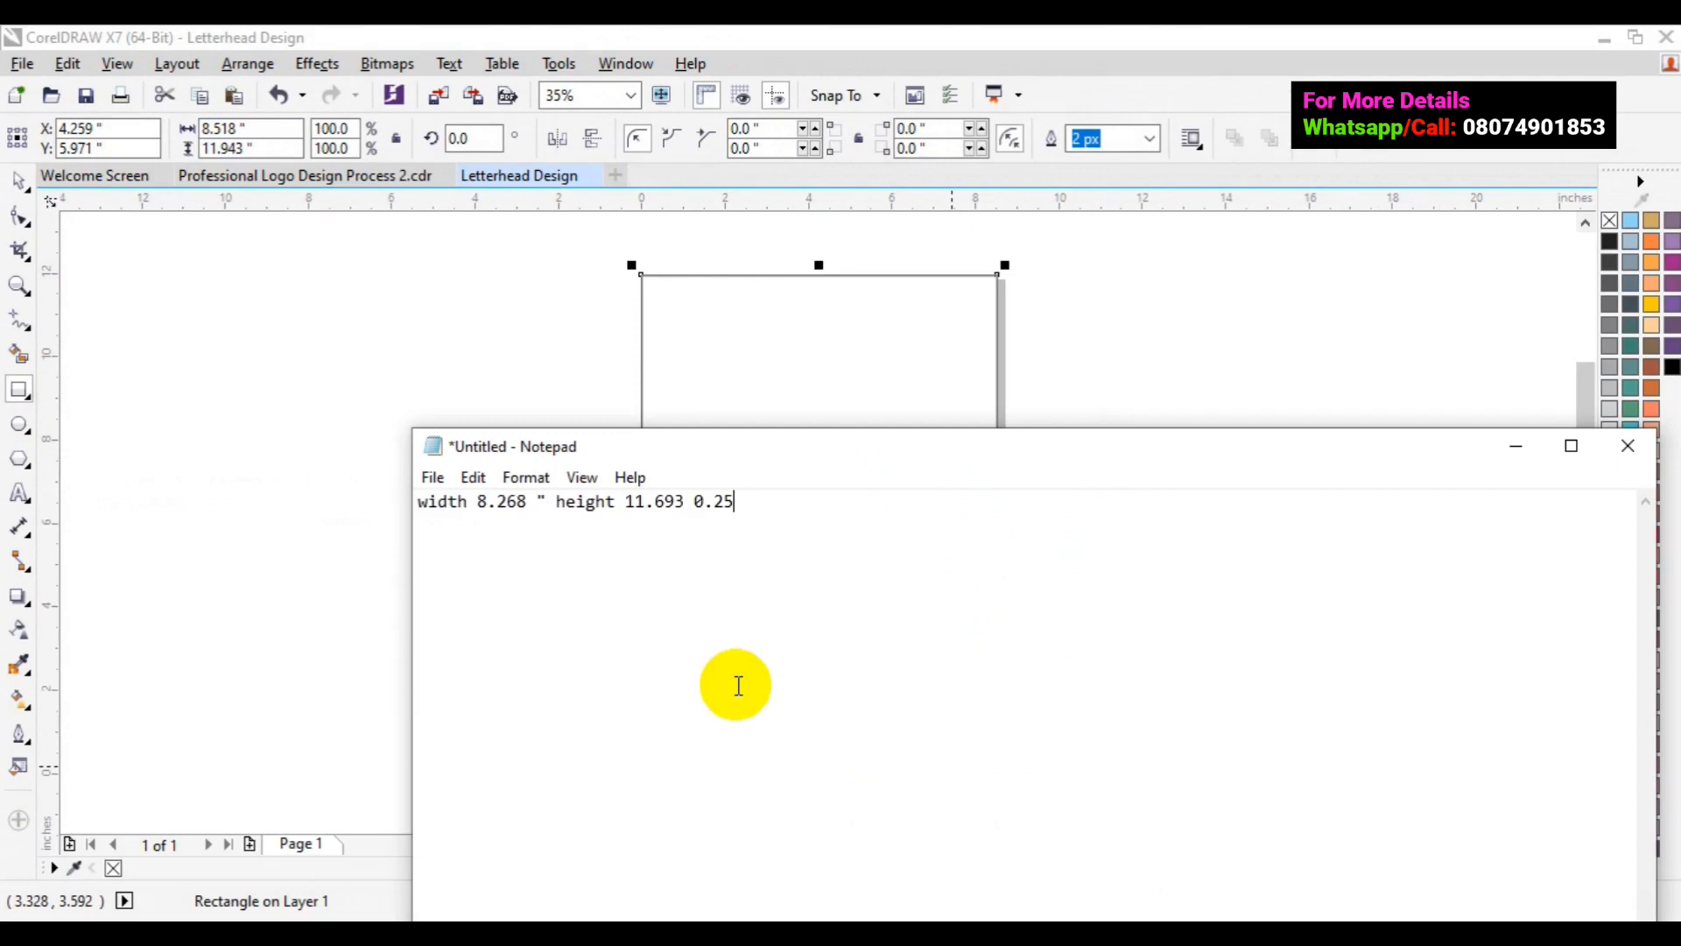
{"action": "left_click", "coordinate": [526, 506]}
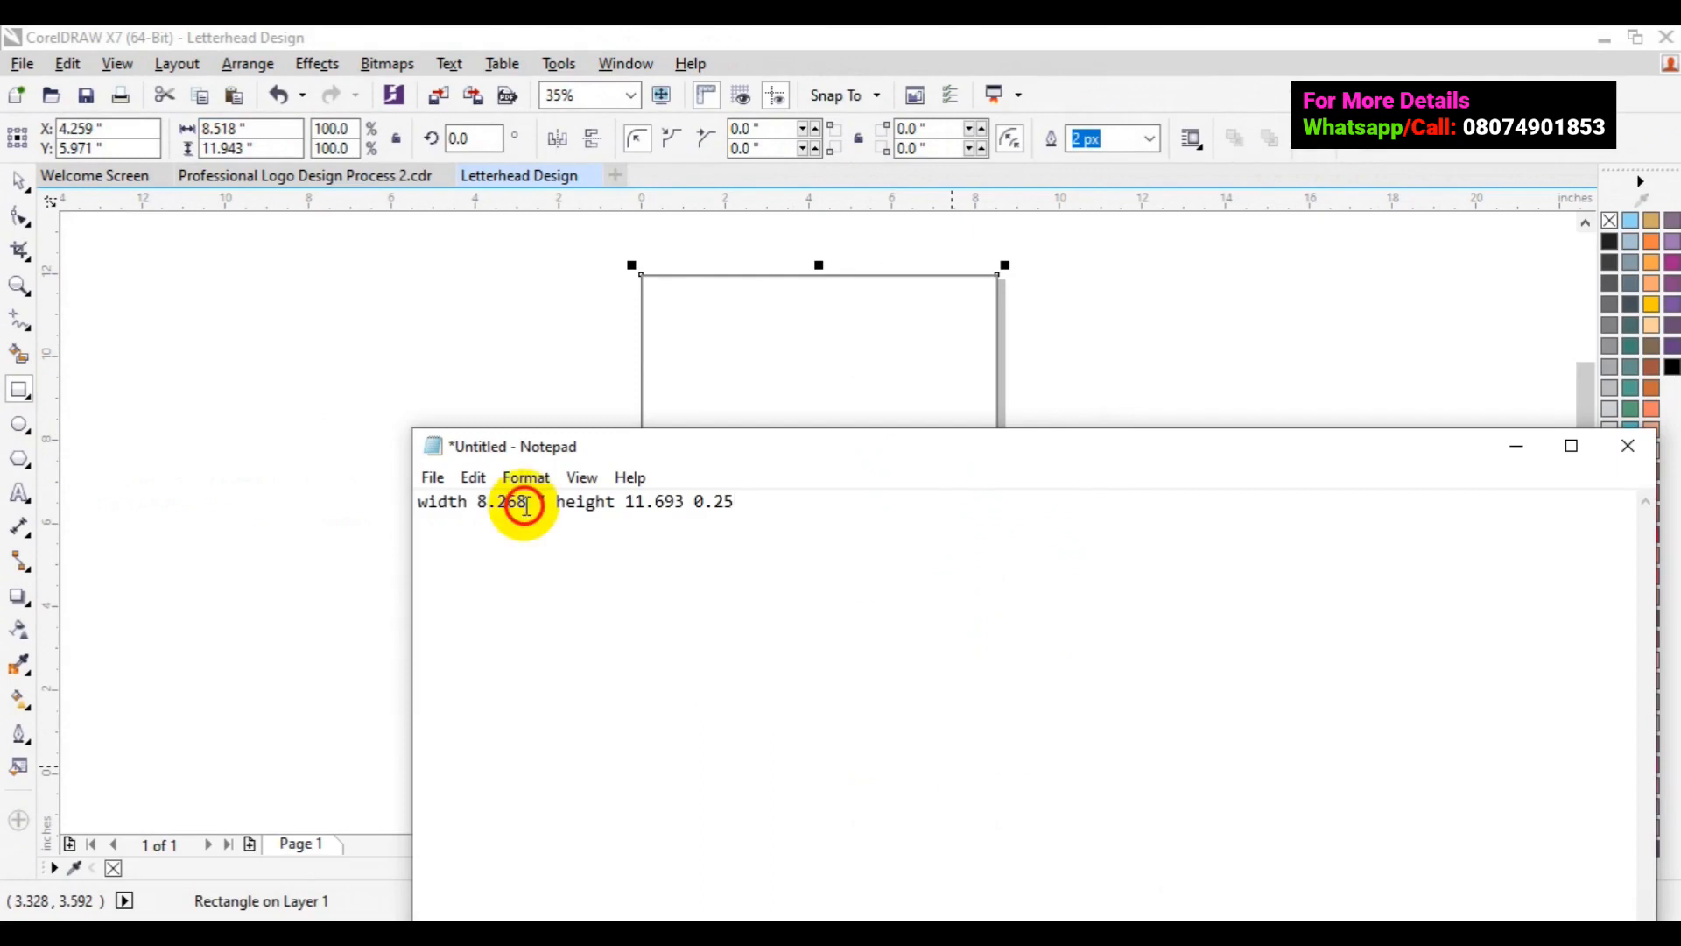
{"action": "left_click", "coordinate": [226, 128]}
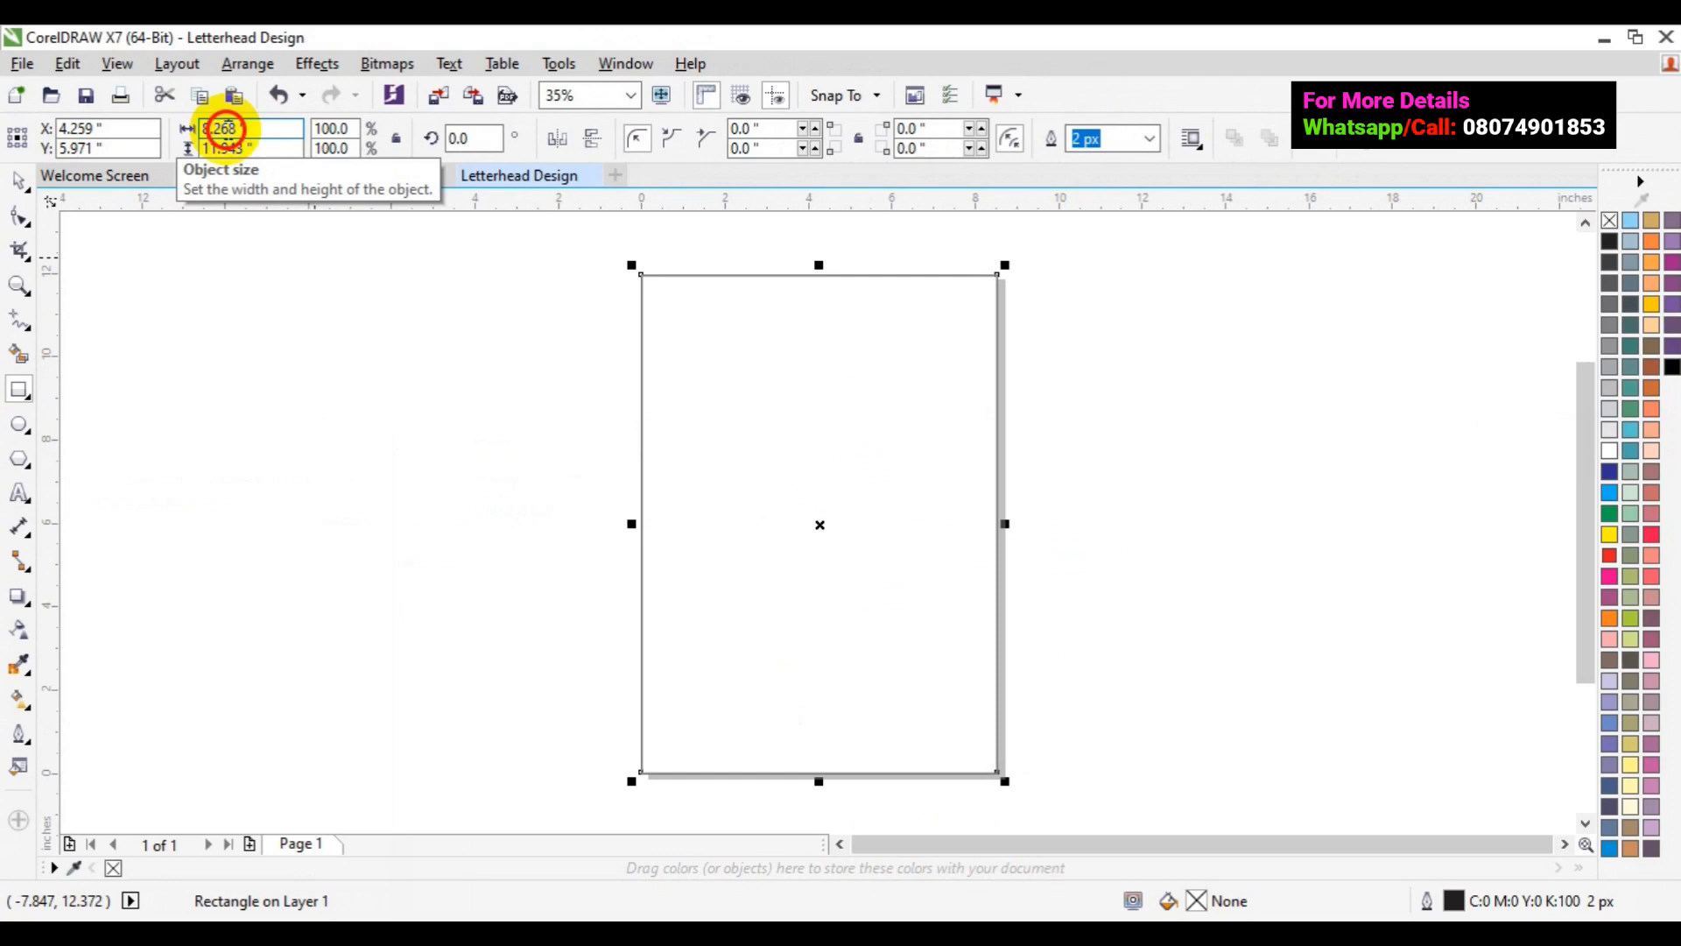
{"action": "left_click", "coordinate": [238, 149]}
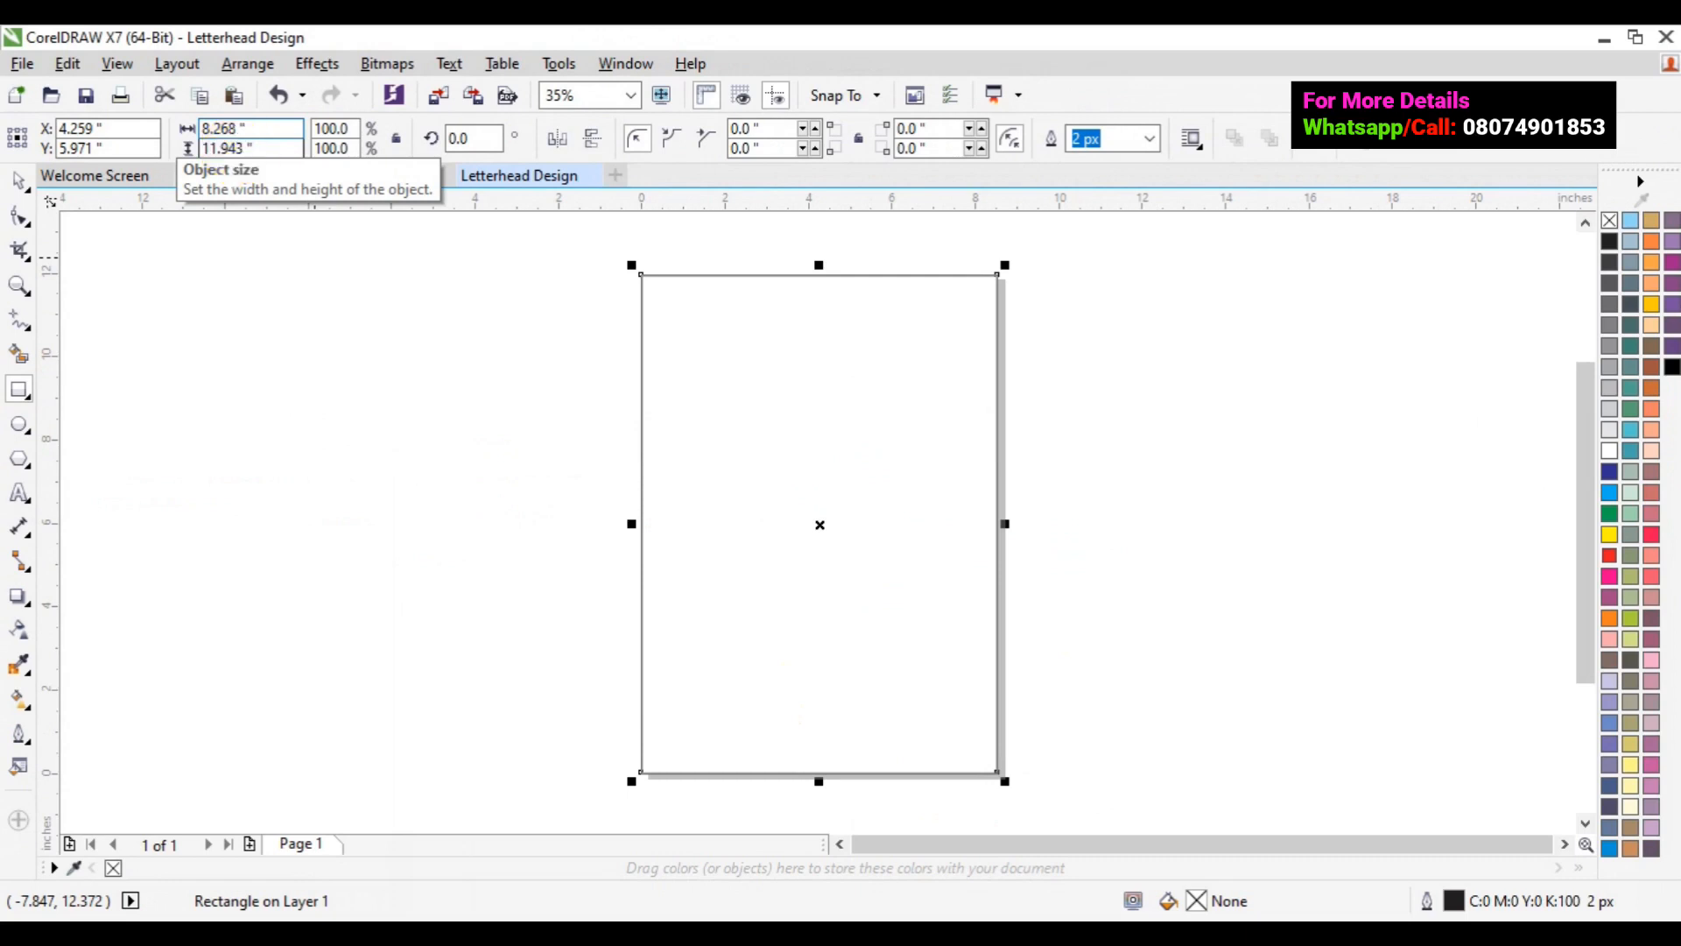
Check the noted height in Notepad, set the rectangle's height to 11.693 inches in CorelDRAW and deselect it
{"action": "key", "text": "alt+Tab"}
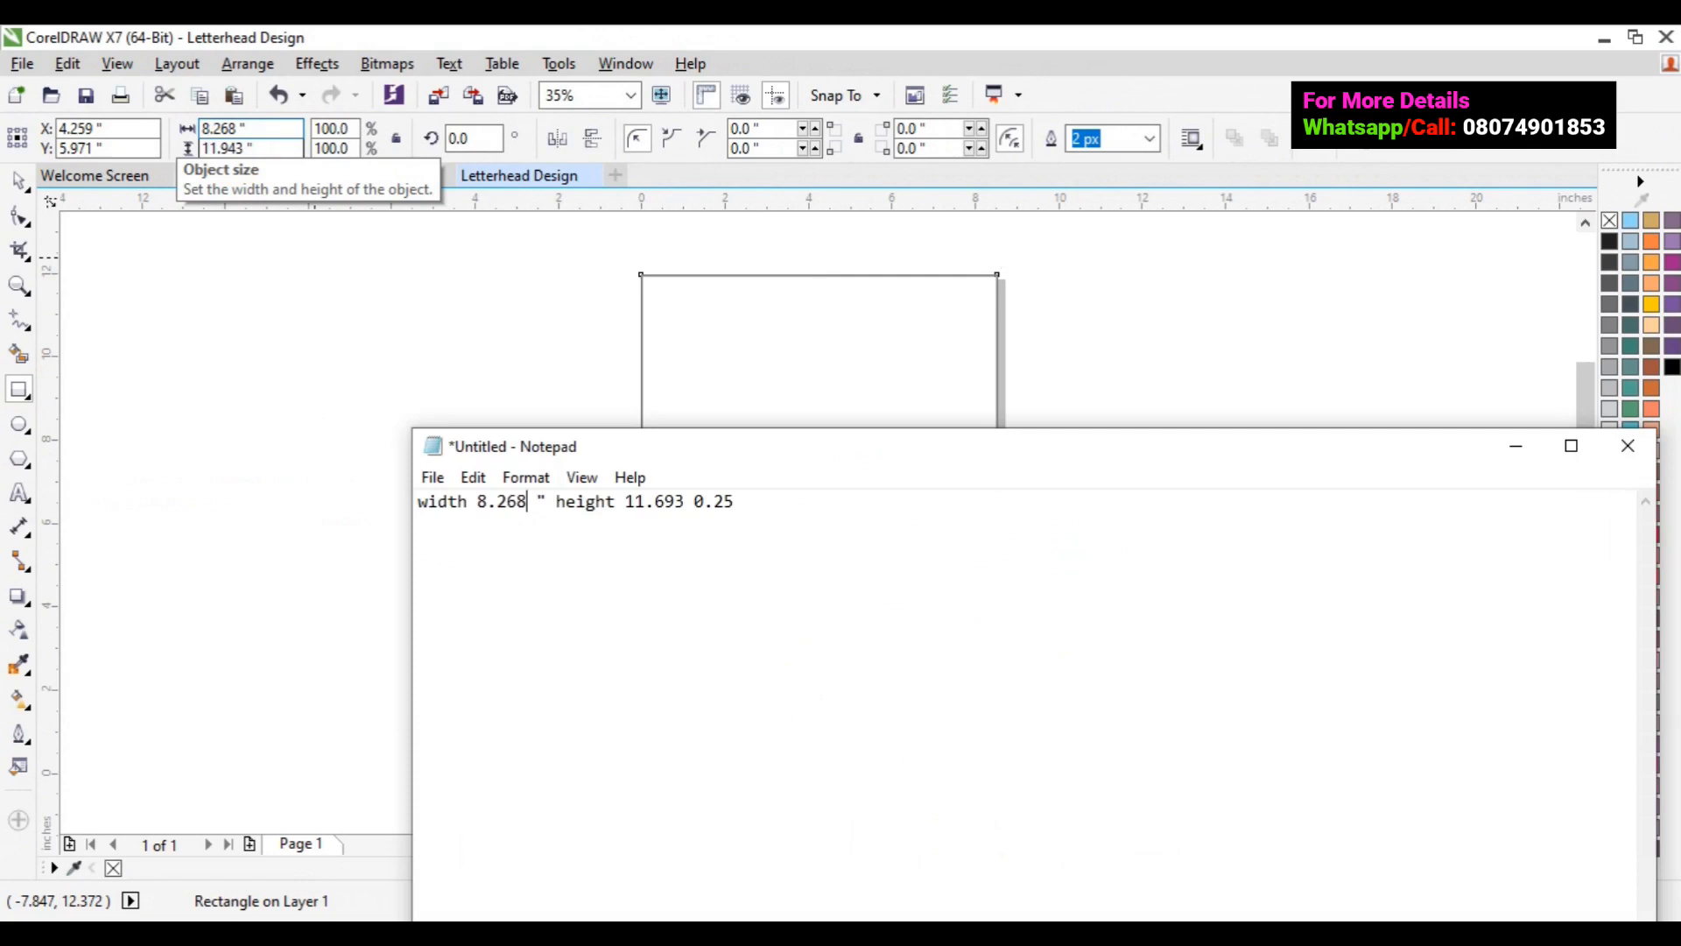
{"action": "left_click", "coordinate": [243, 147]}
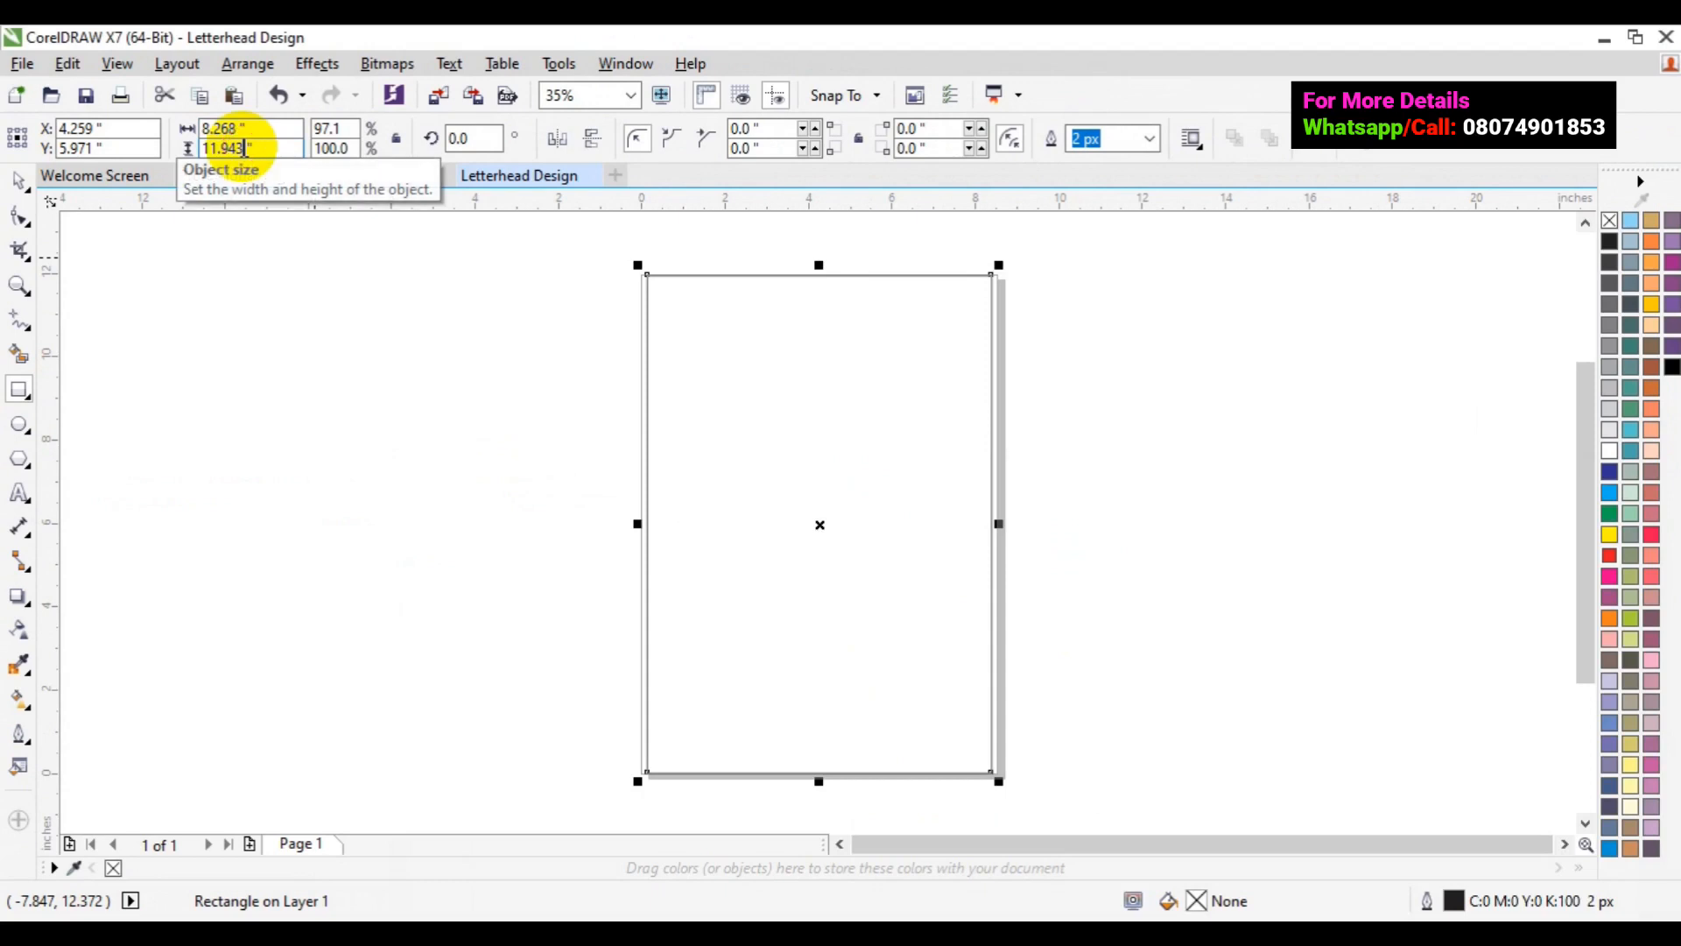
{"action": "key", "text": "BackSpace"}
{"action": "key", "text": "BackSpace"}
{"action": "key", "text": "BackSpace"}
{"action": "type", "text": "693"}
{"action": "key", "text": "Return"}
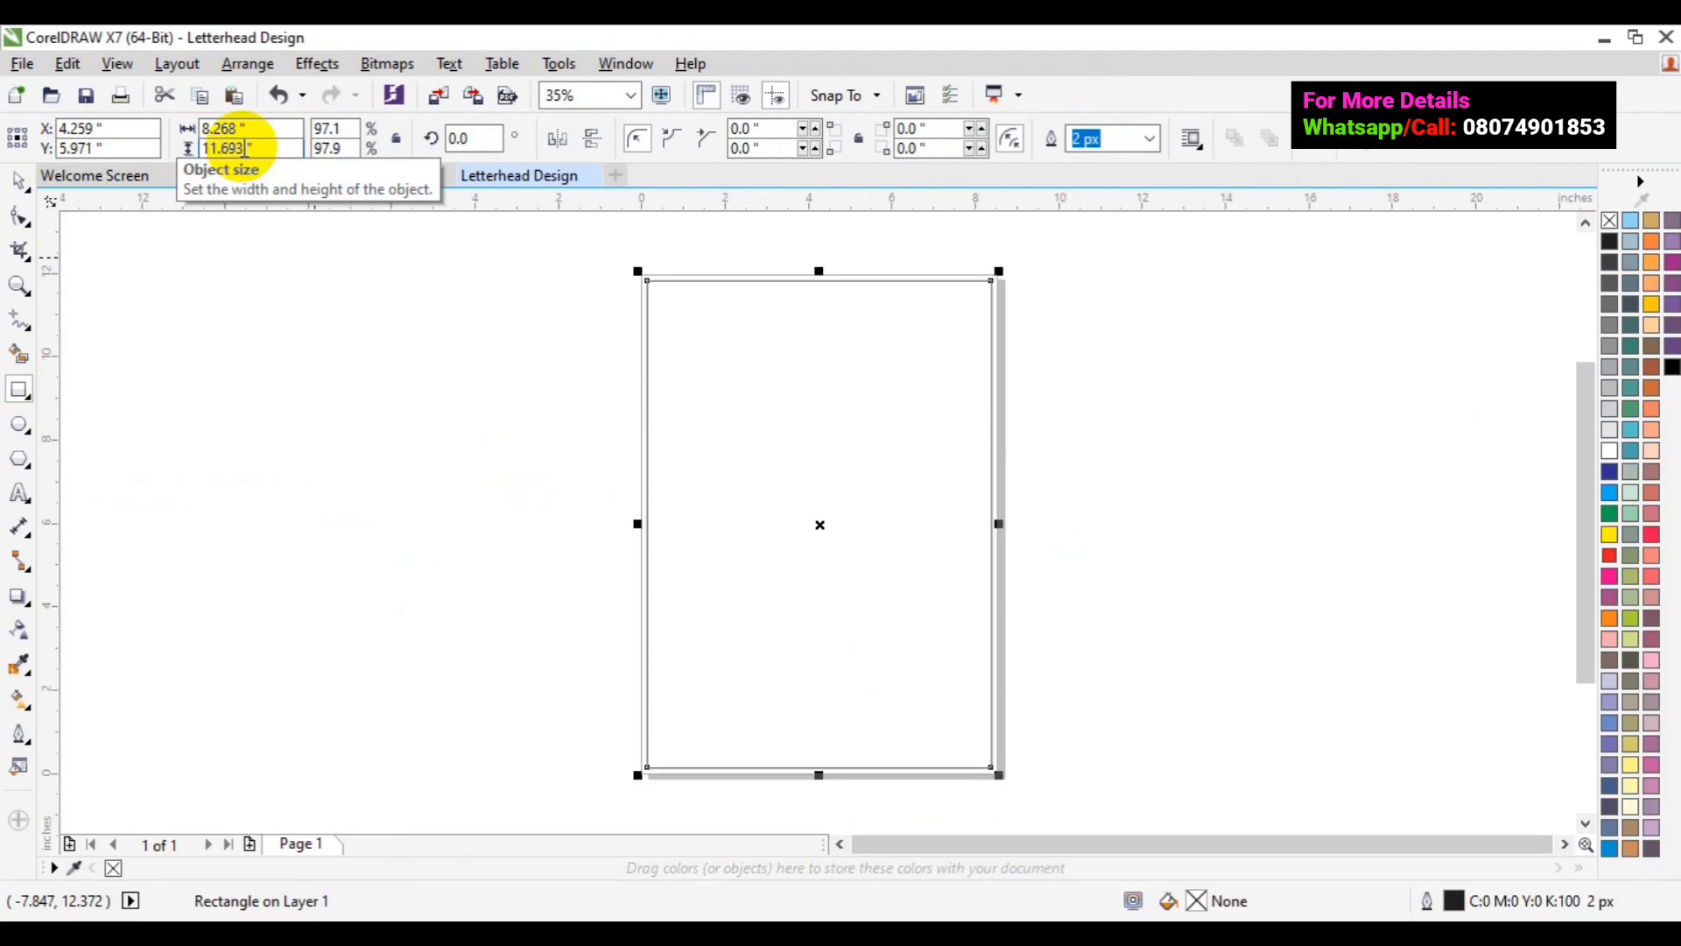
{"action": "left_click", "coordinate": [312, 457]}
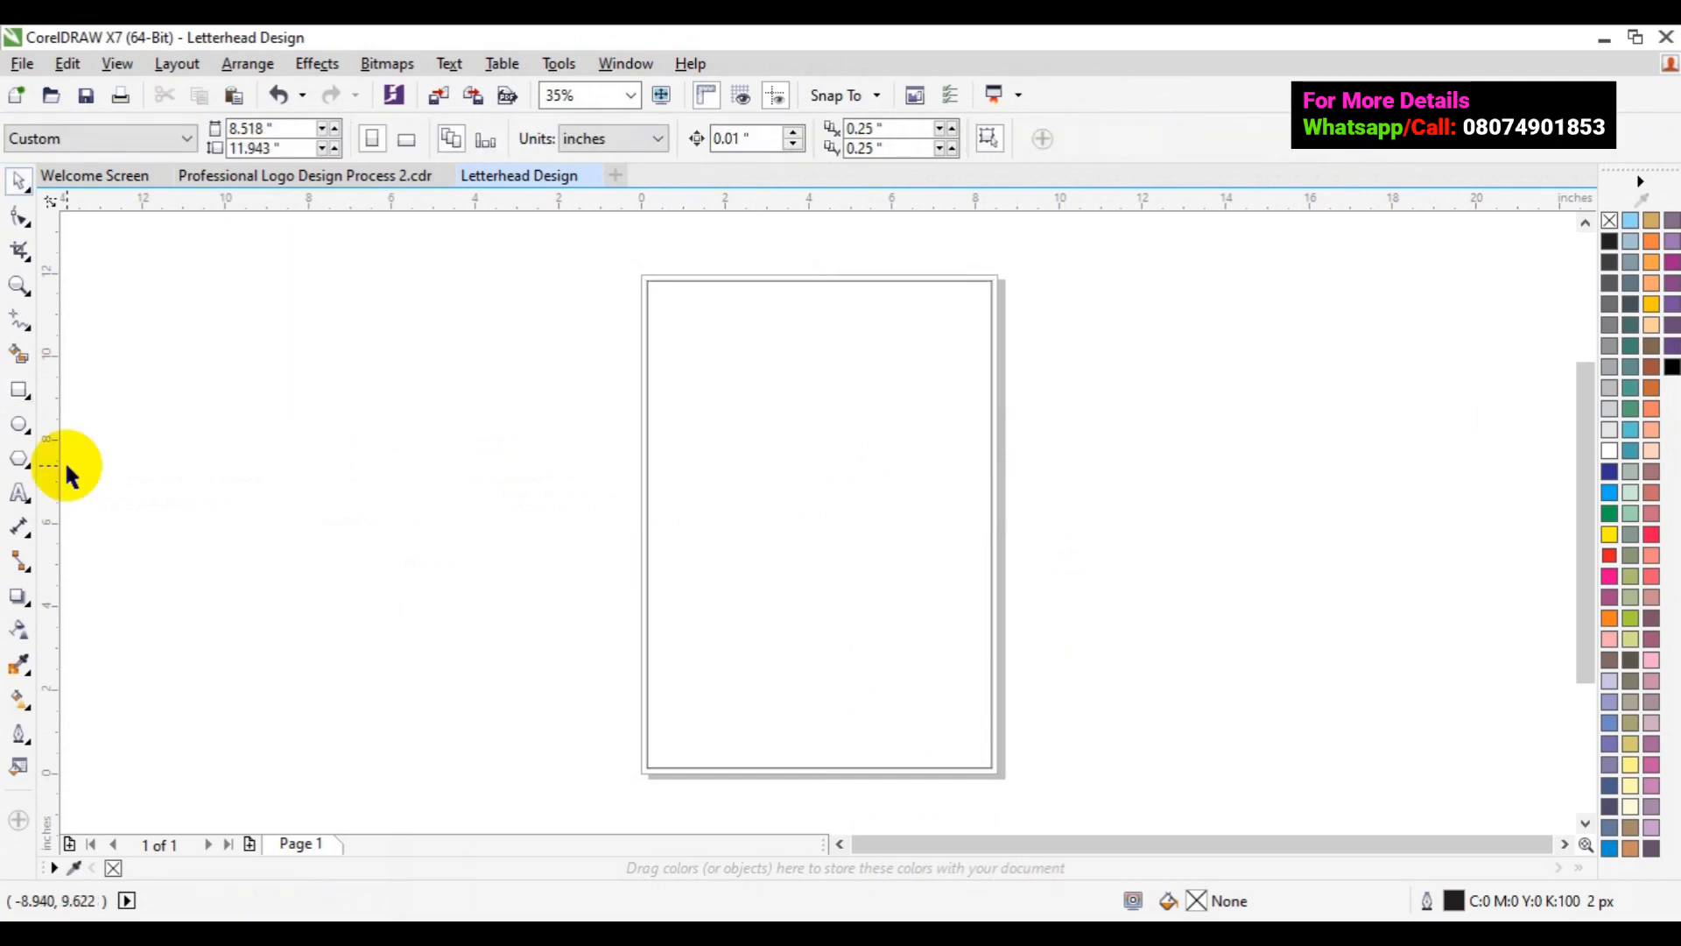
Place guidelines along all four edges of the inner rectangle, two vertical and two horizontal
{"action": "left_click", "coordinate": [175, 471]}
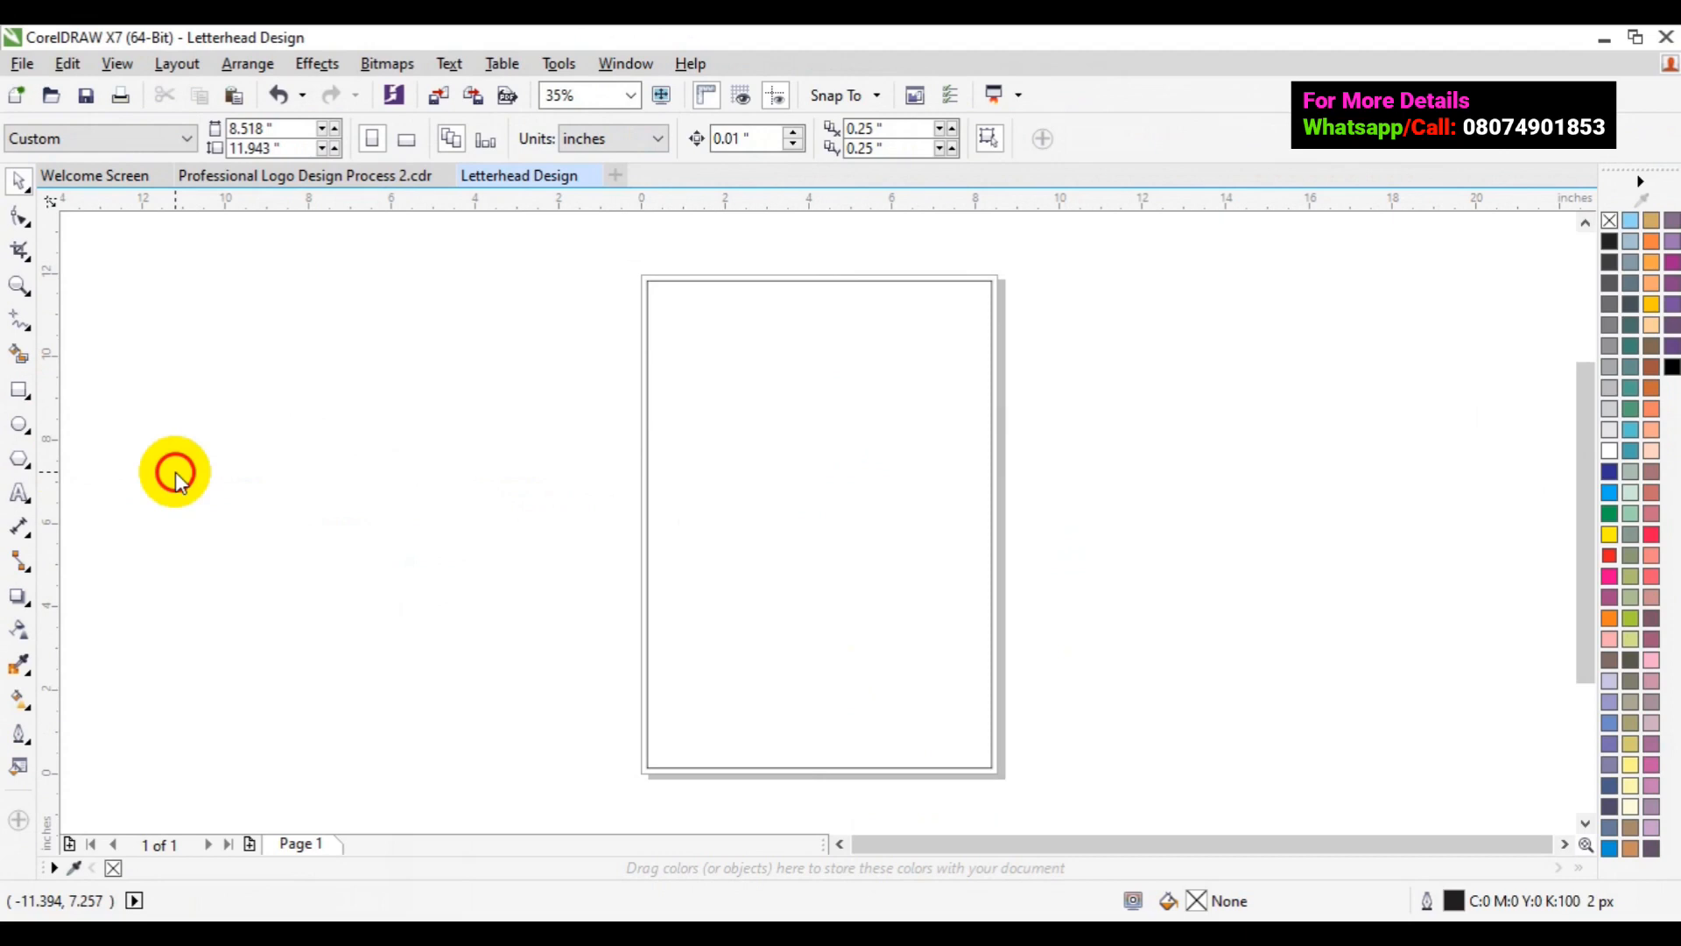
{"action": "left_click_drag", "start_coordinate": [175, 471], "coordinate": [779, 350]}
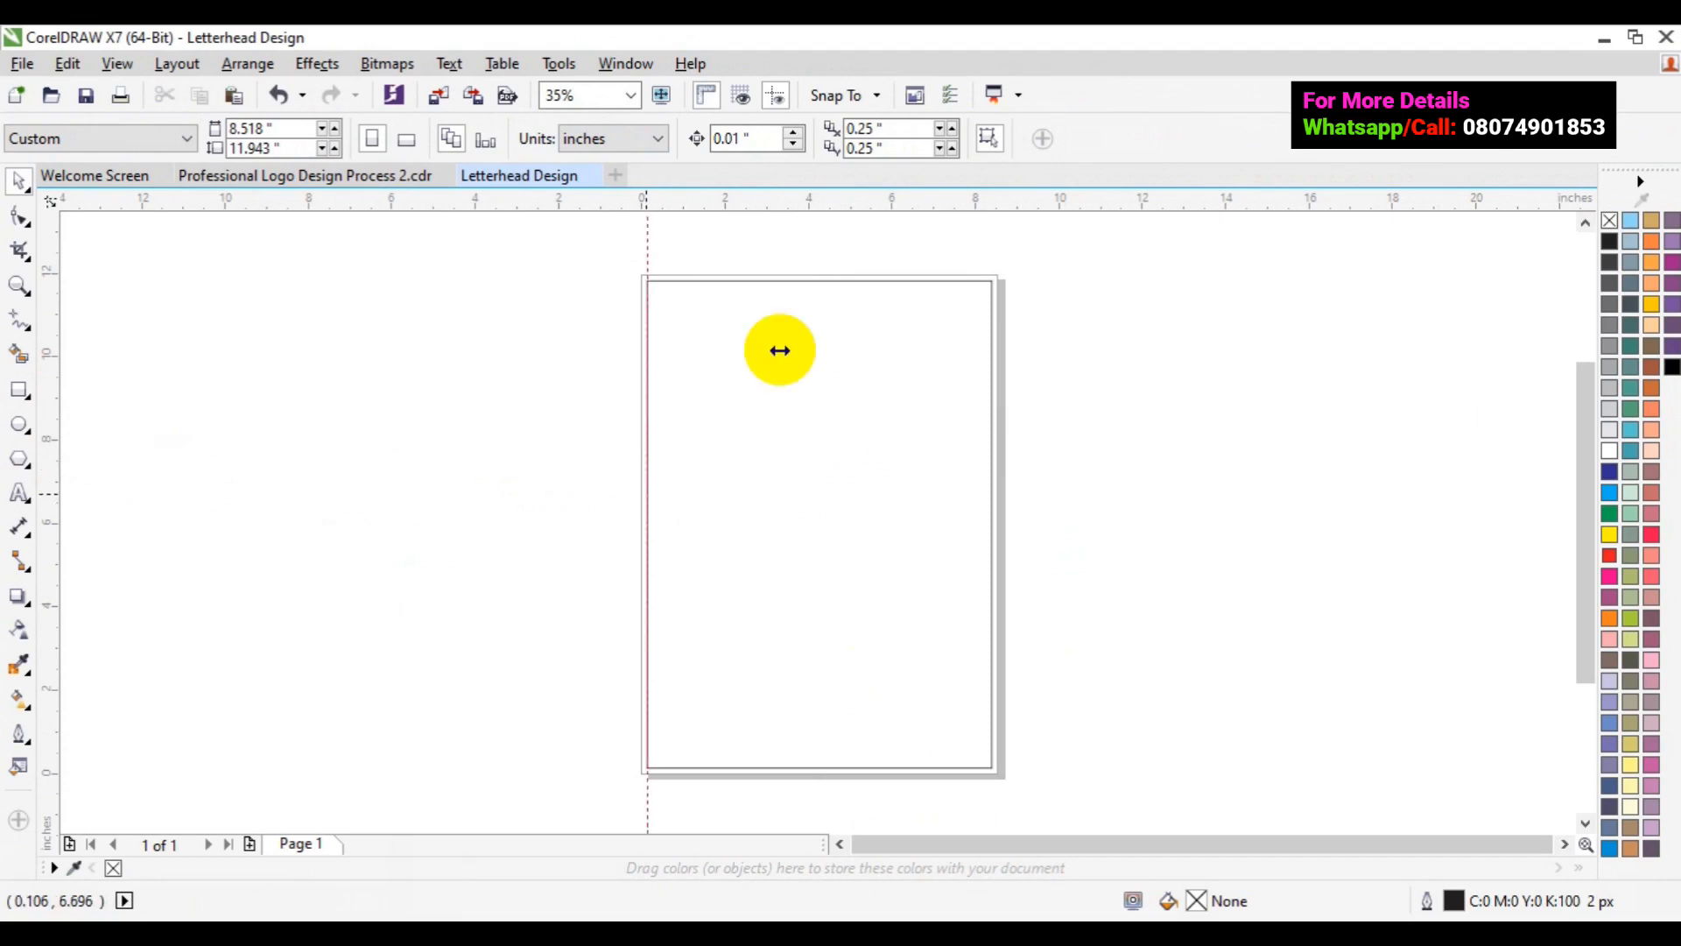
{"action": "left_click_drag", "start_coordinate": [834, 200], "coordinate": [834, 219]}
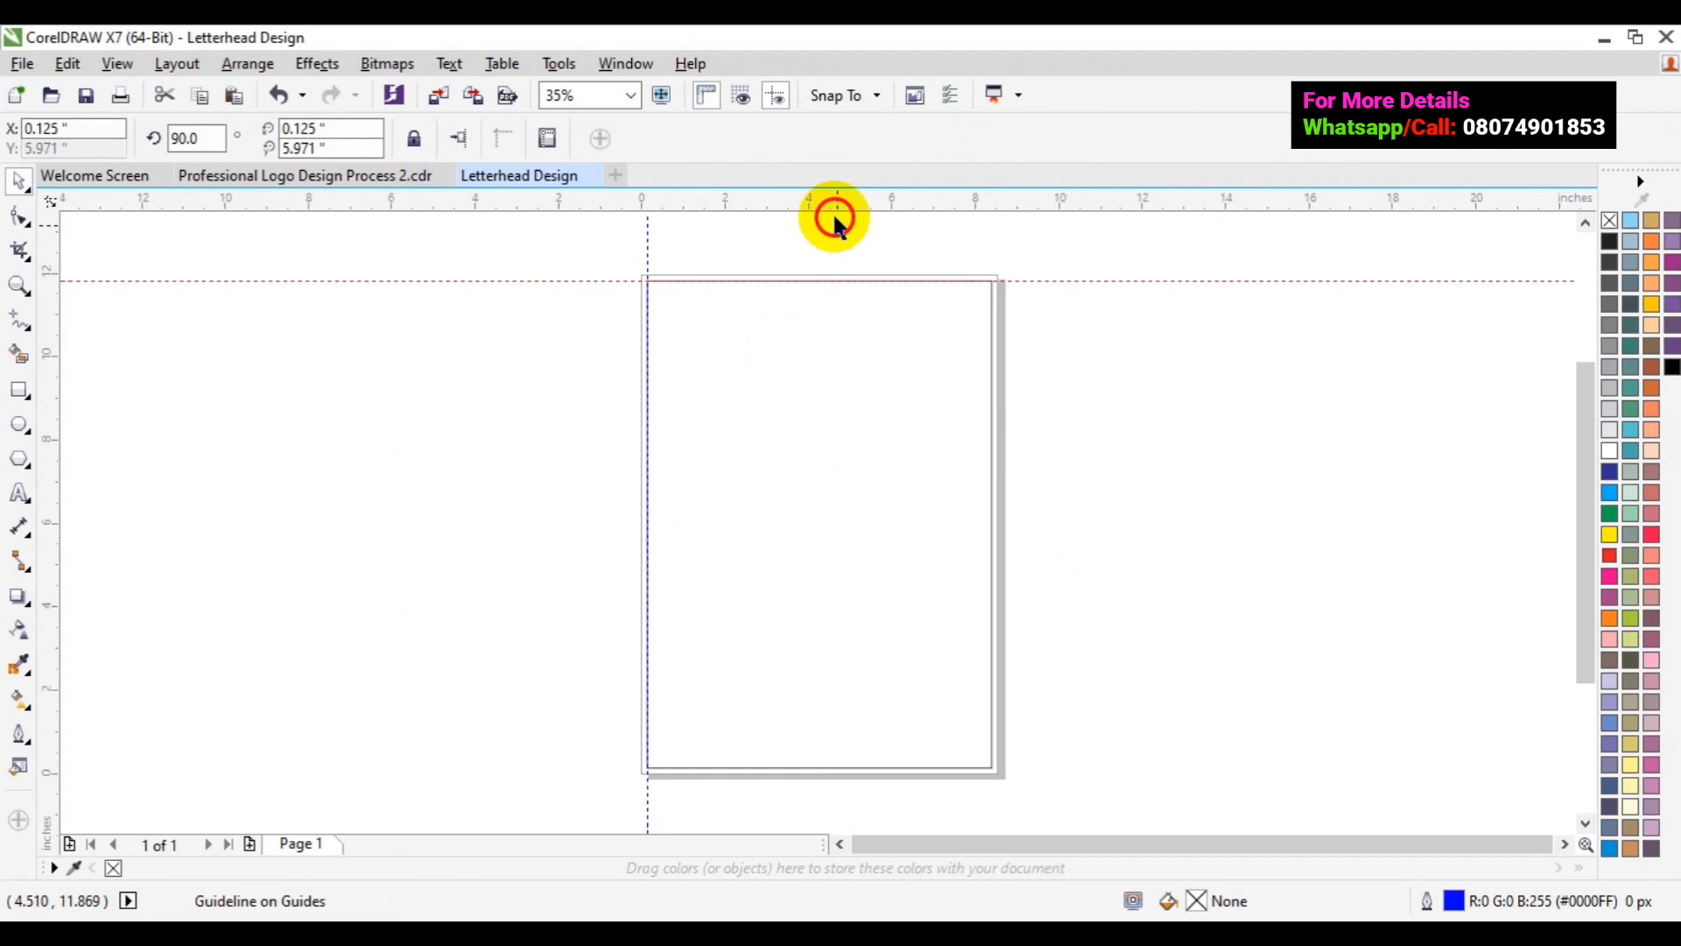
{"action": "left_click_drag", "start_coordinate": [836, 221], "coordinate": [926, 766]}
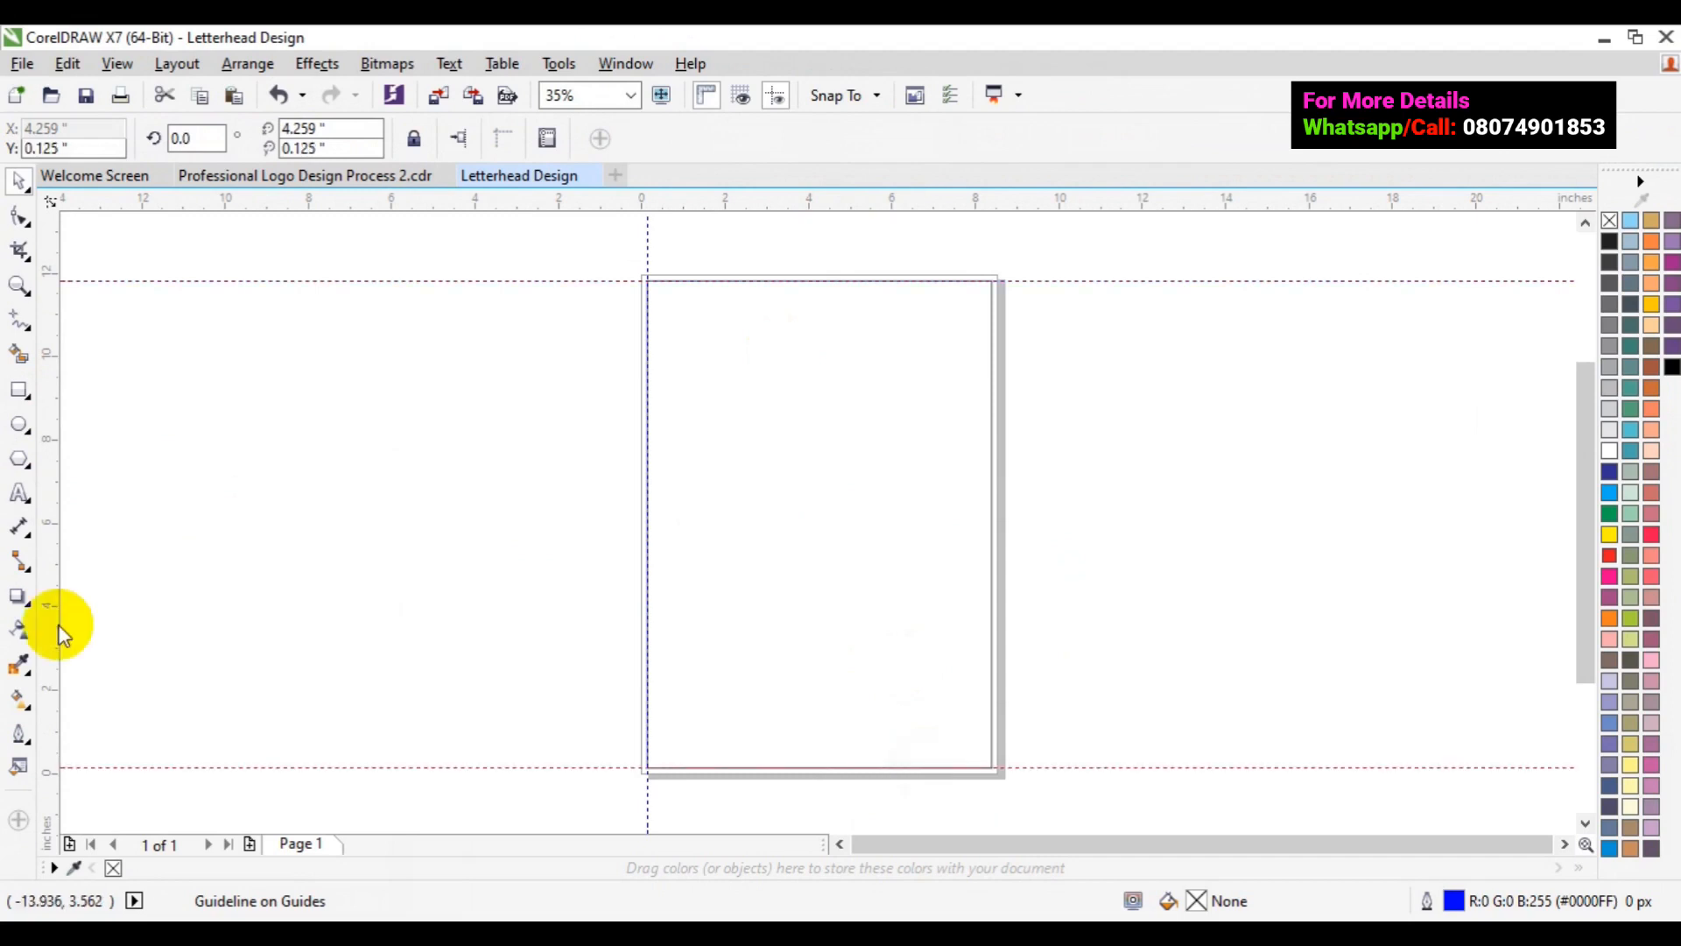
{"action": "left_click_drag", "start_coordinate": [59, 628], "coordinate": [990, 561]}
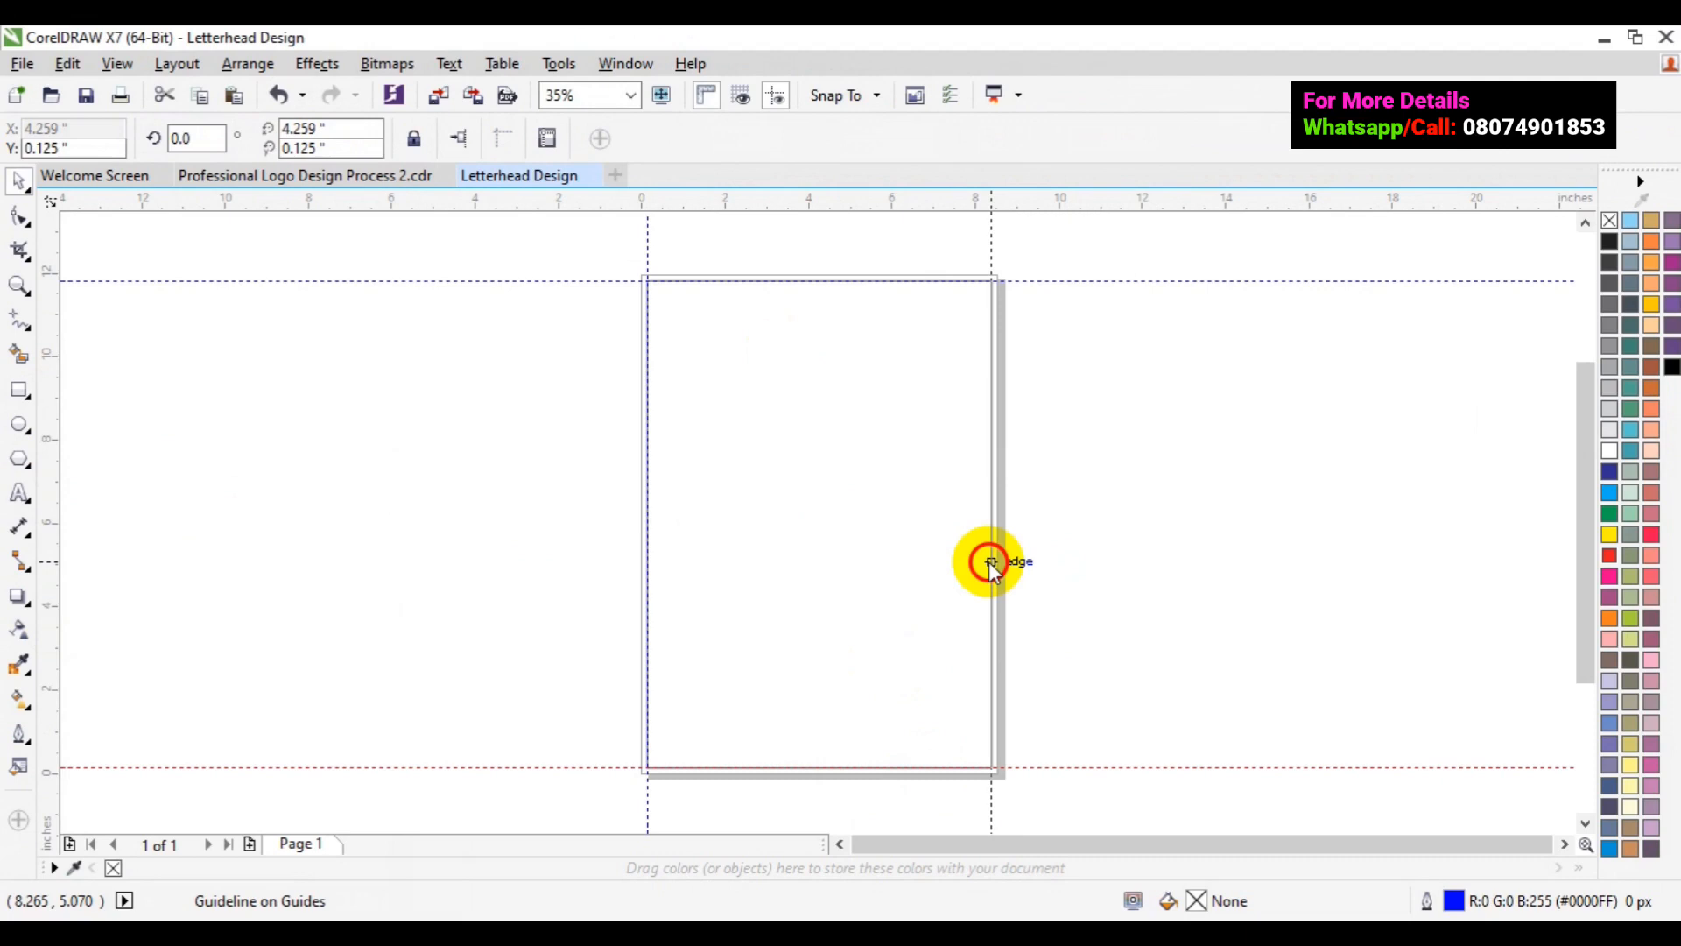
{"action": "left_click_drag", "start_coordinate": [989, 560], "coordinate": [990, 561]}
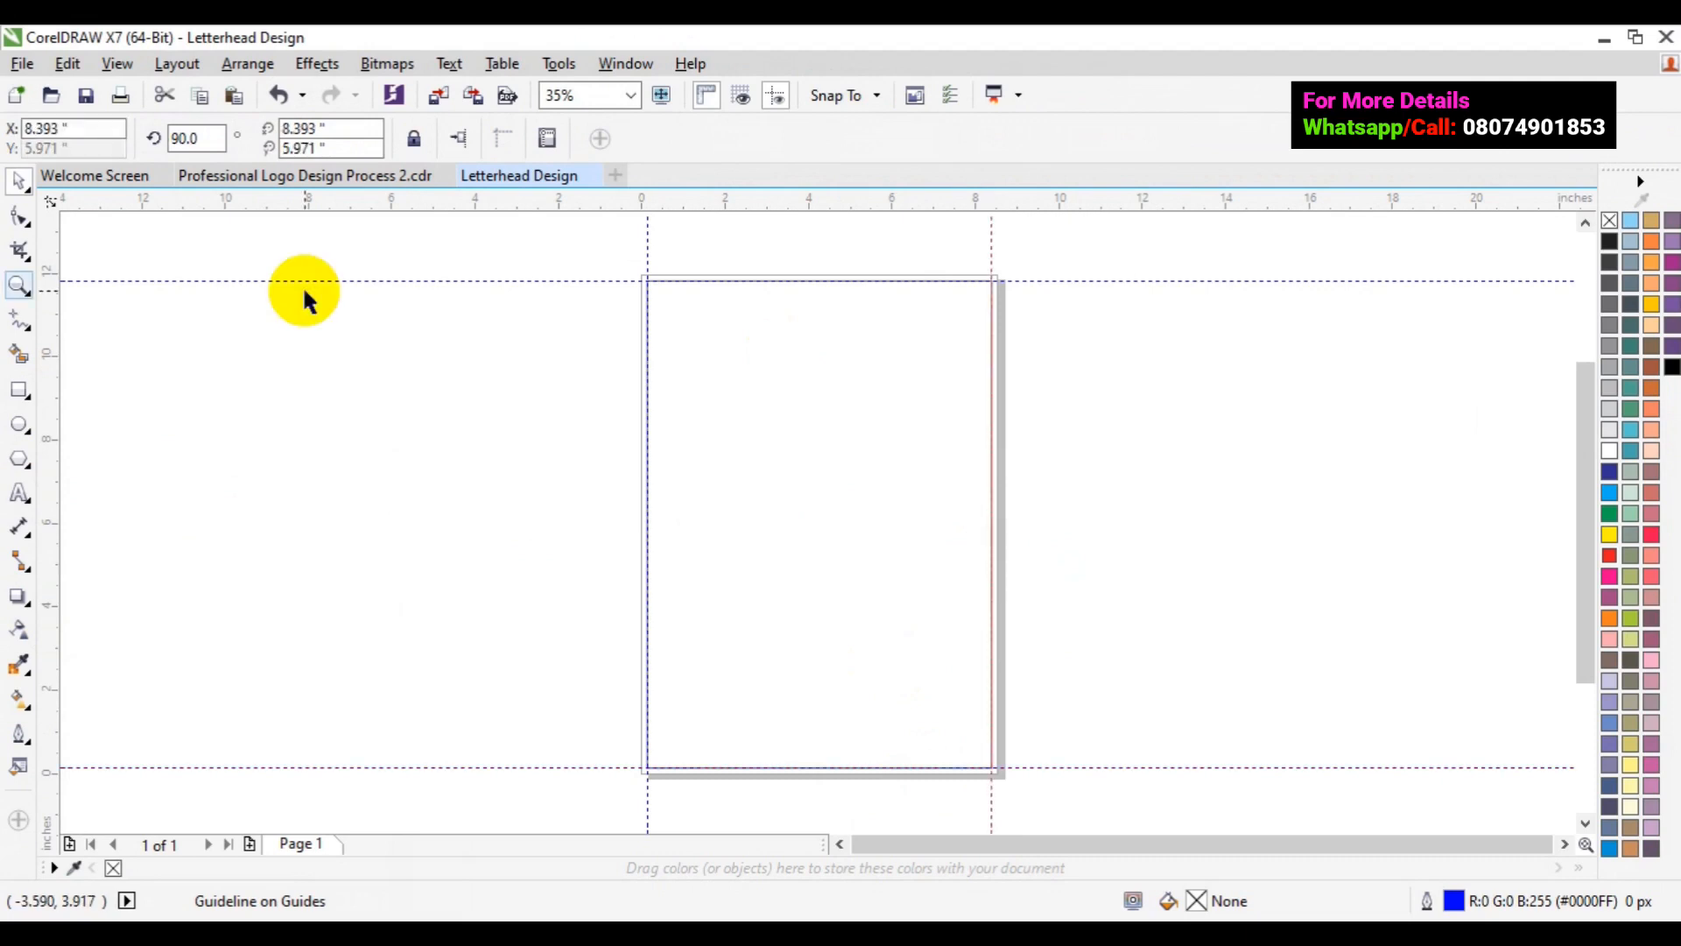
Examine up close how the guidelines line up with the rectangle inside the page edges
{"action": "left_click", "coordinate": [21, 291]}
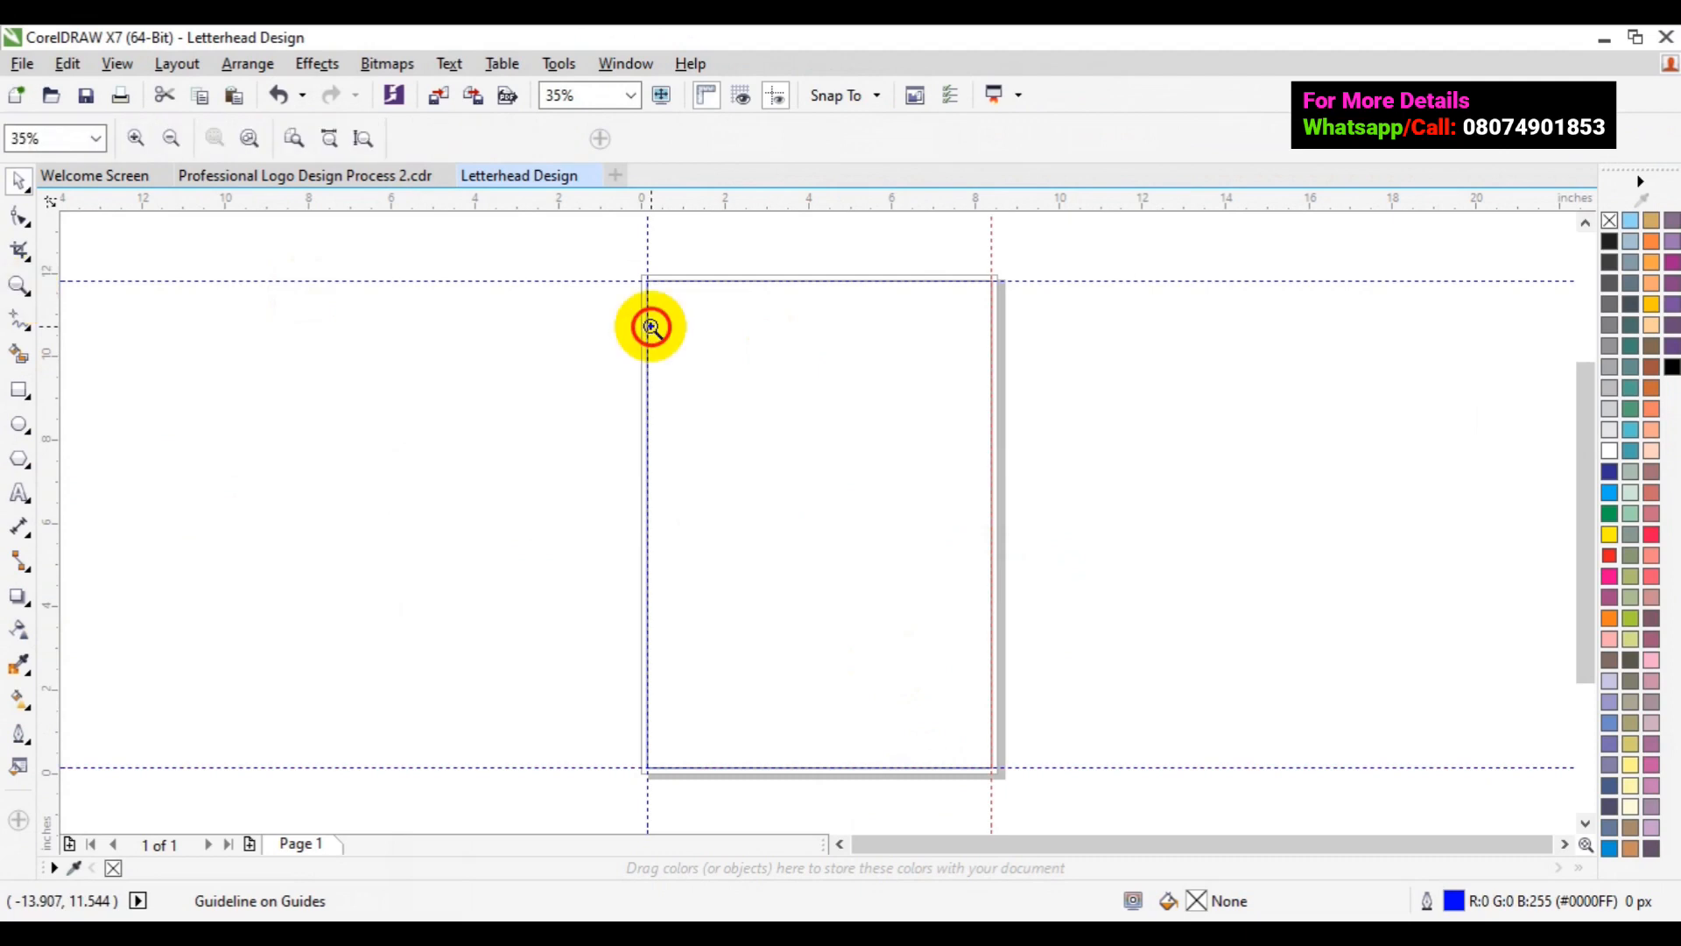
{"action": "left_click", "coordinate": [650, 327]}
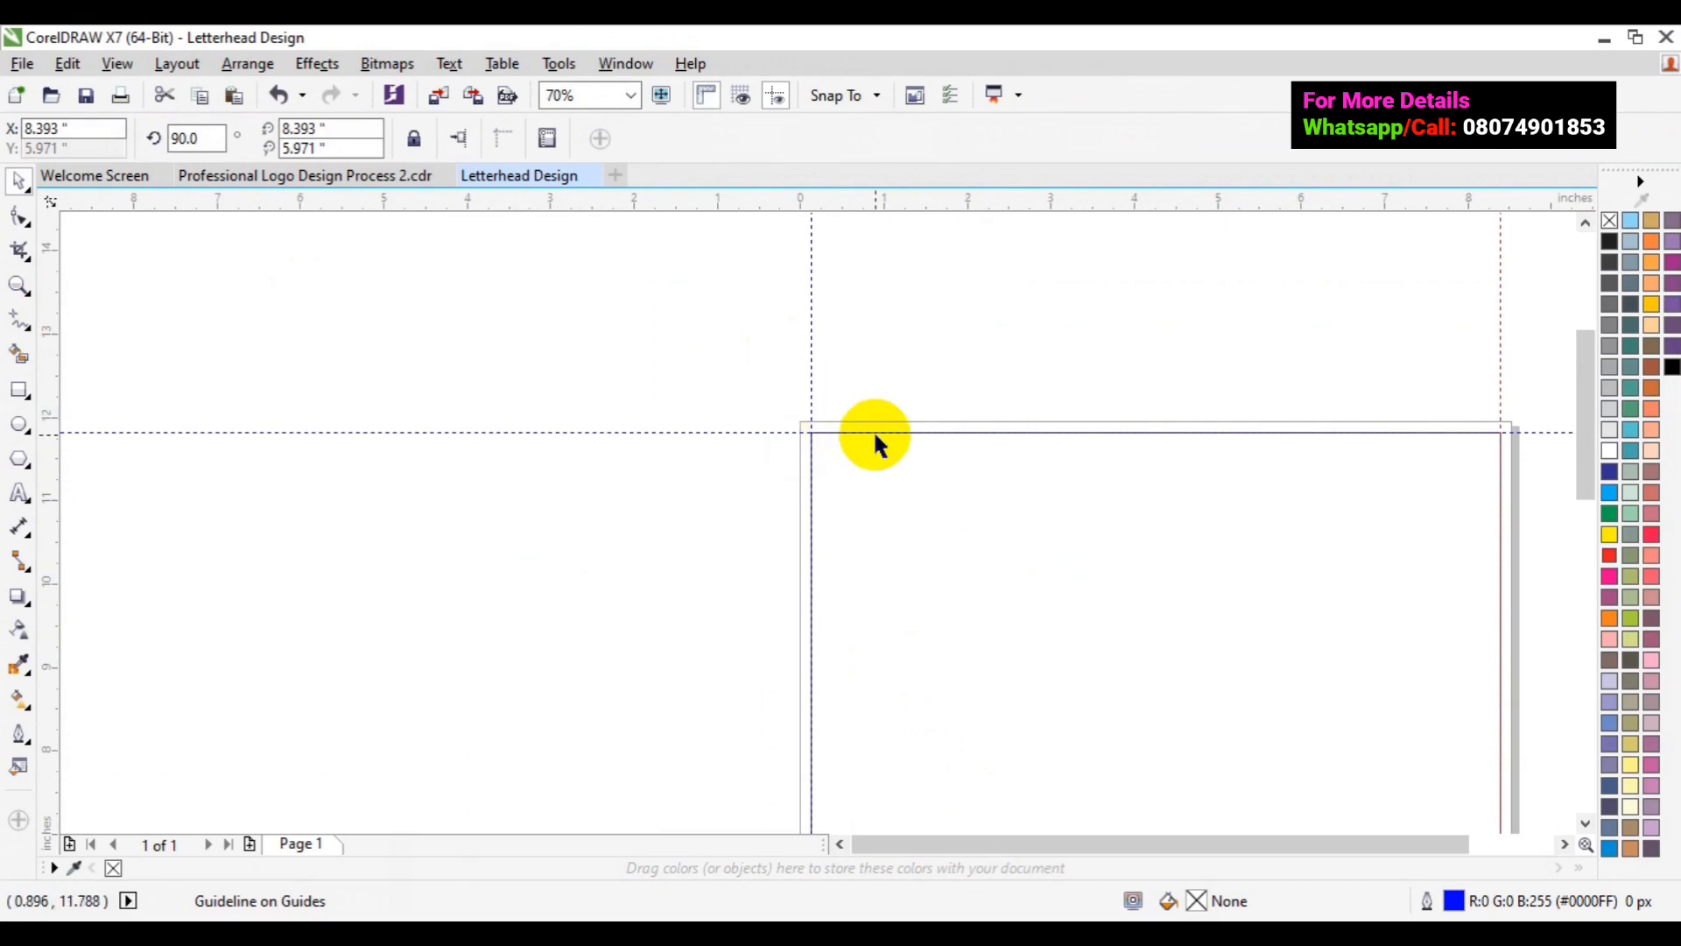
{"action": "left_click", "coordinate": [1543, 841]}
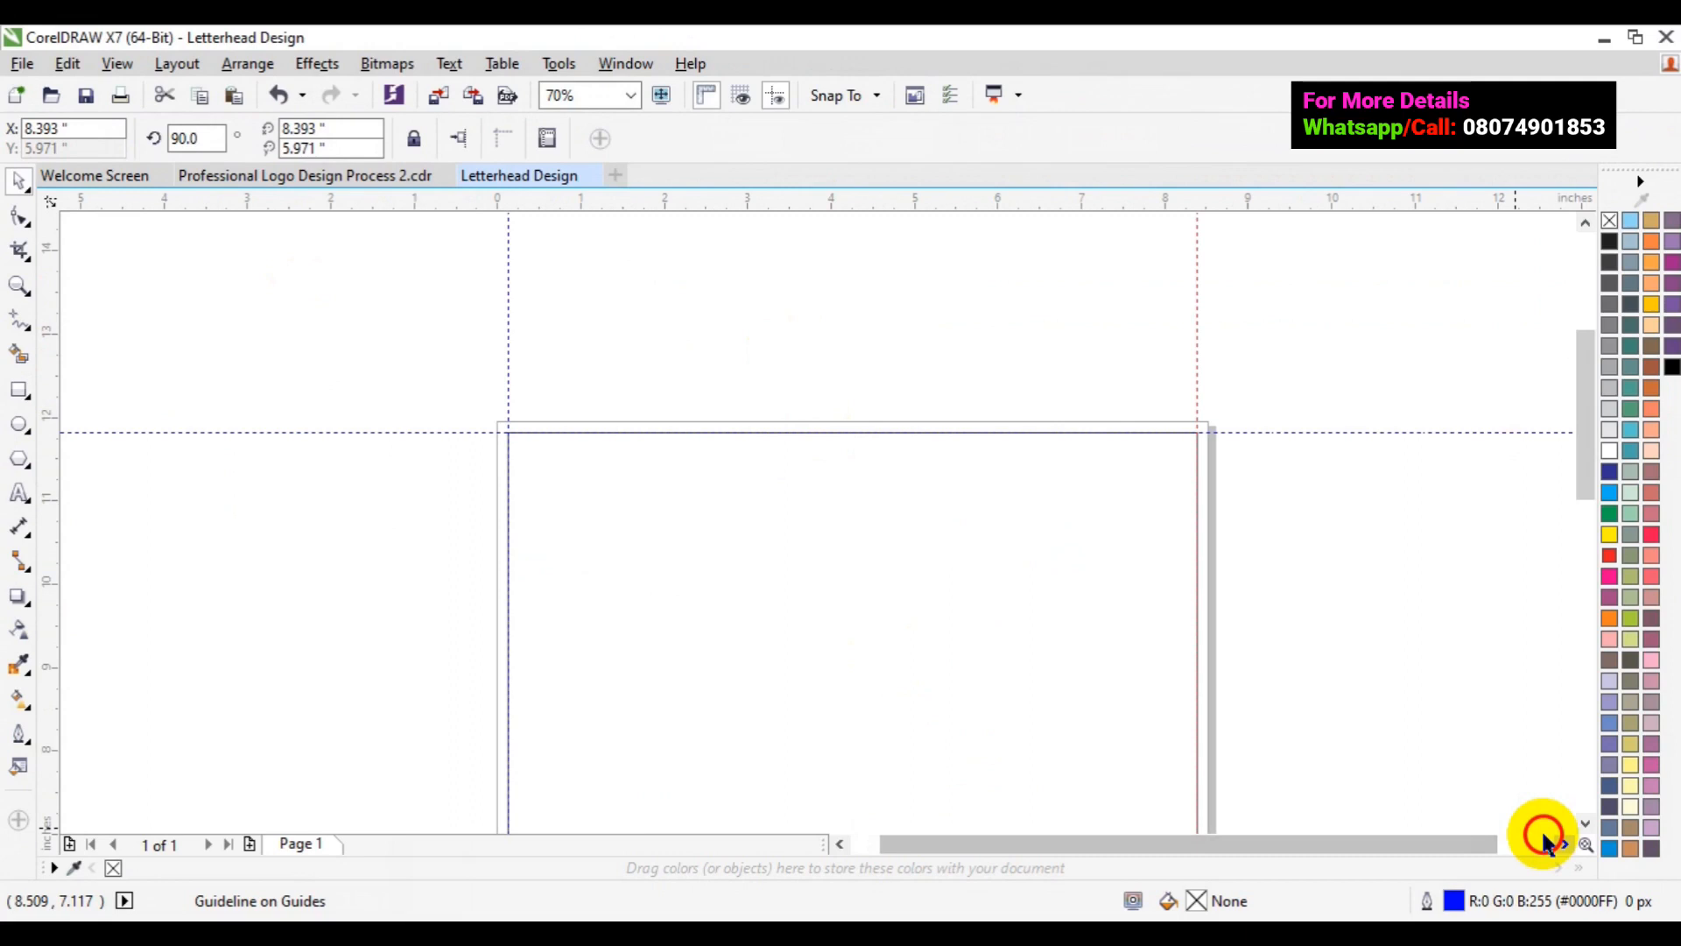
{"action": "left_click", "coordinate": [19, 284]}
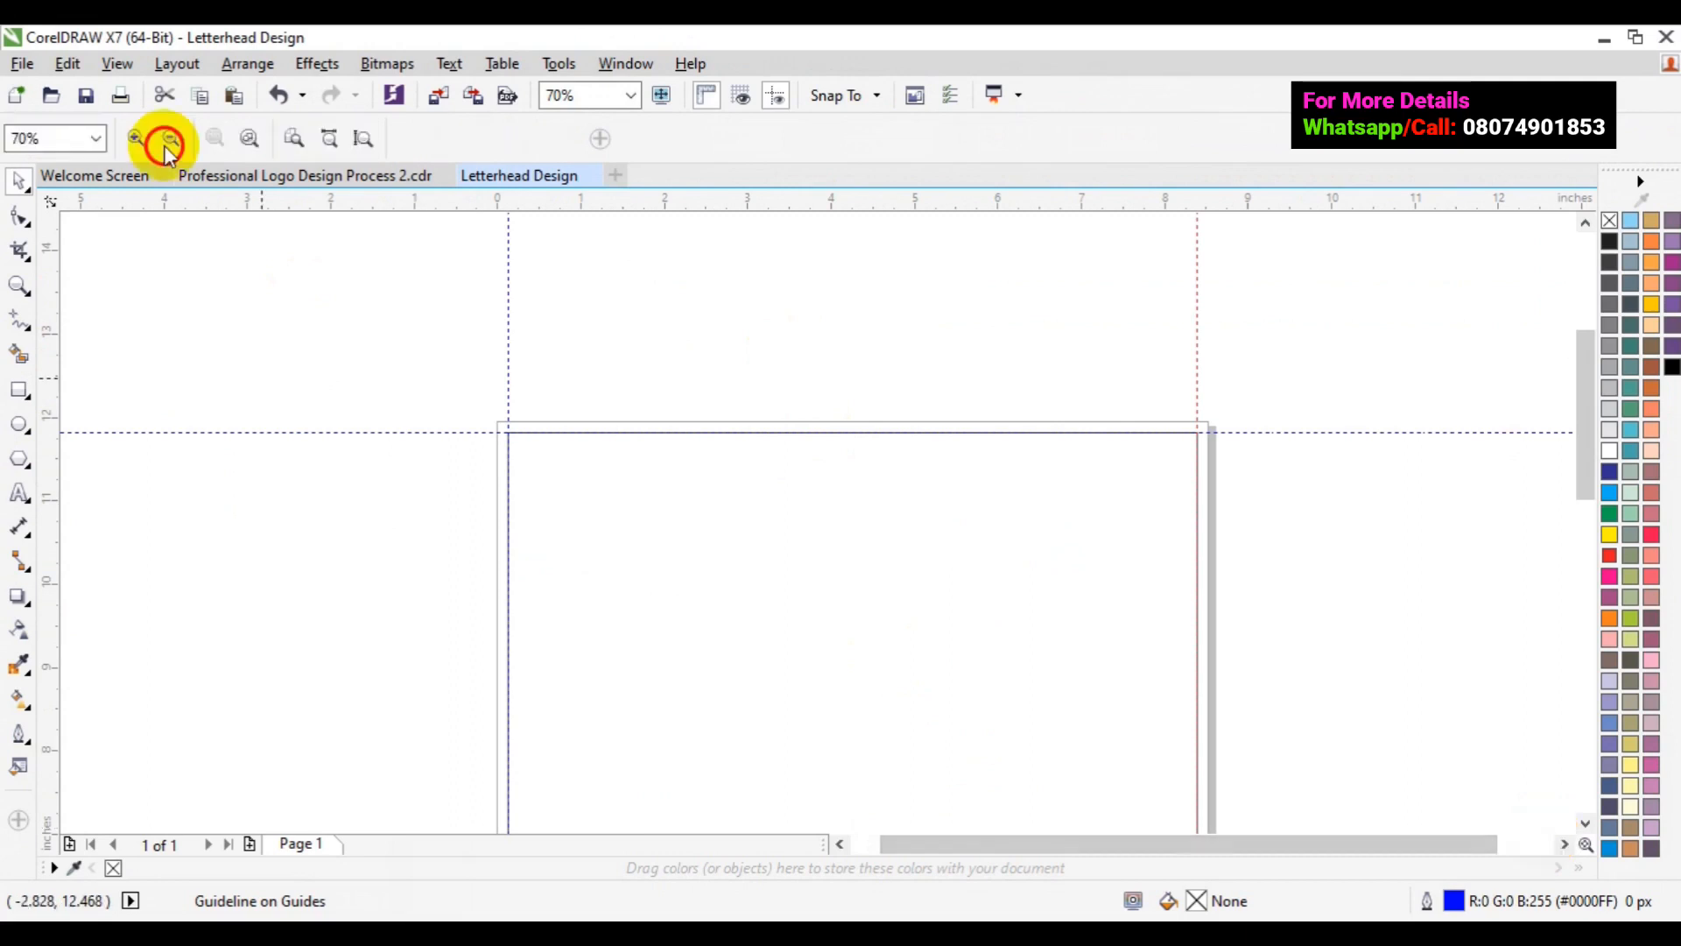
{"action": "left_click", "coordinate": [169, 144]}
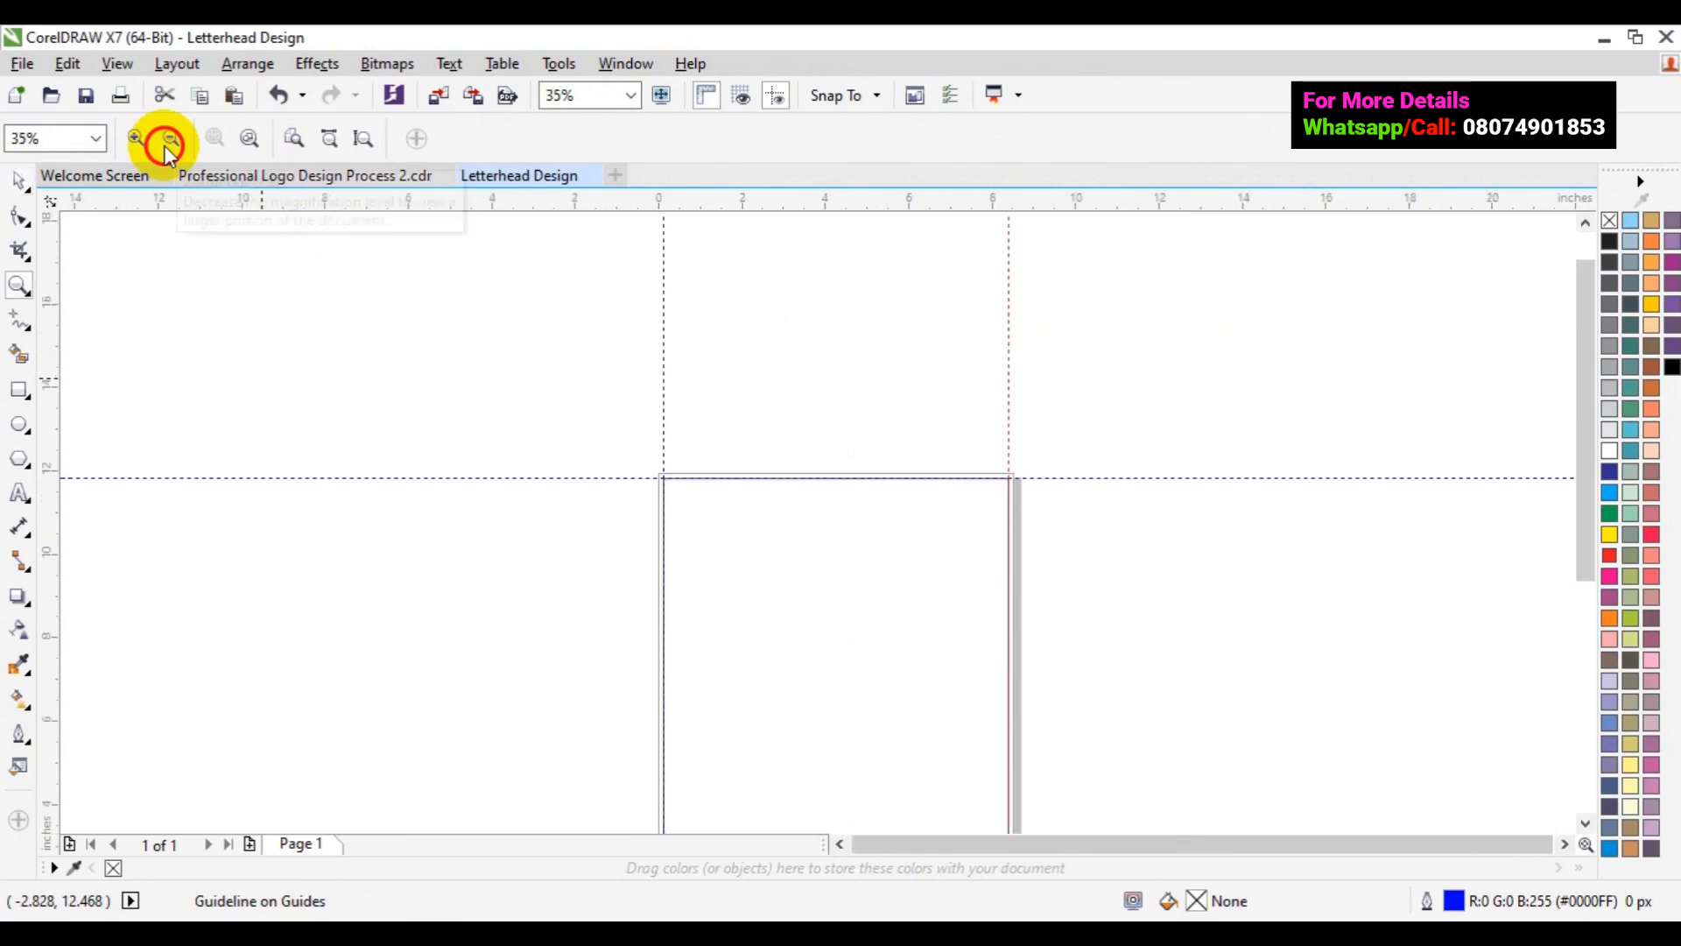
{"action": "left_click", "coordinate": [169, 143]}
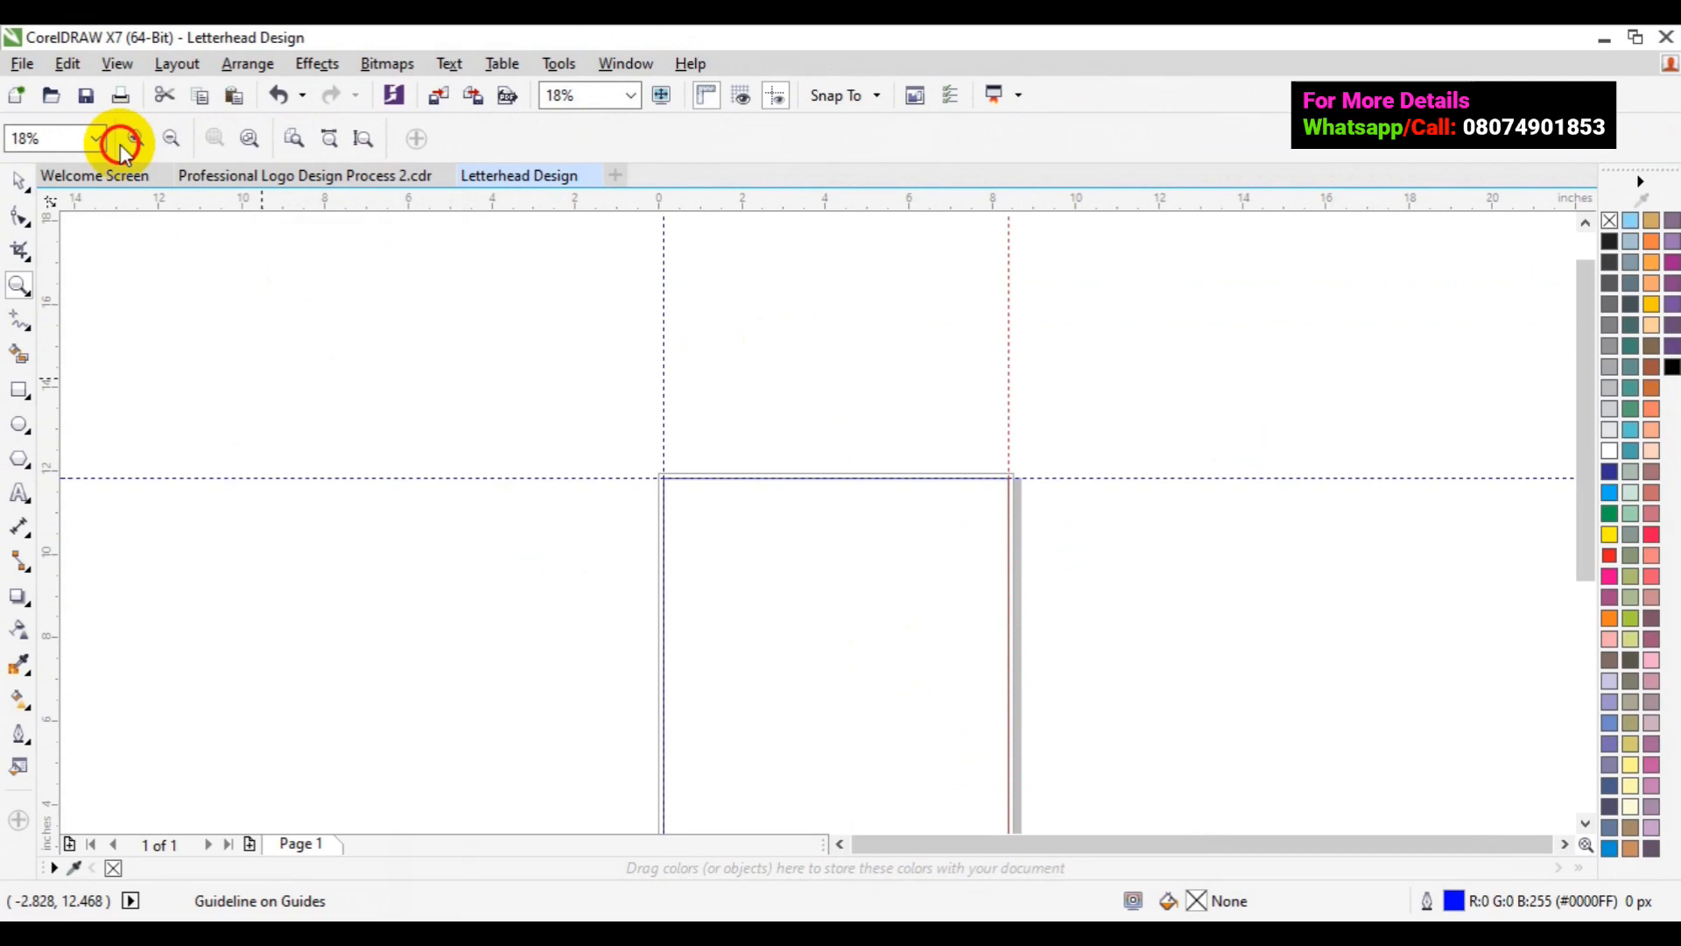
{"action": "left_click", "coordinate": [1572, 540]}
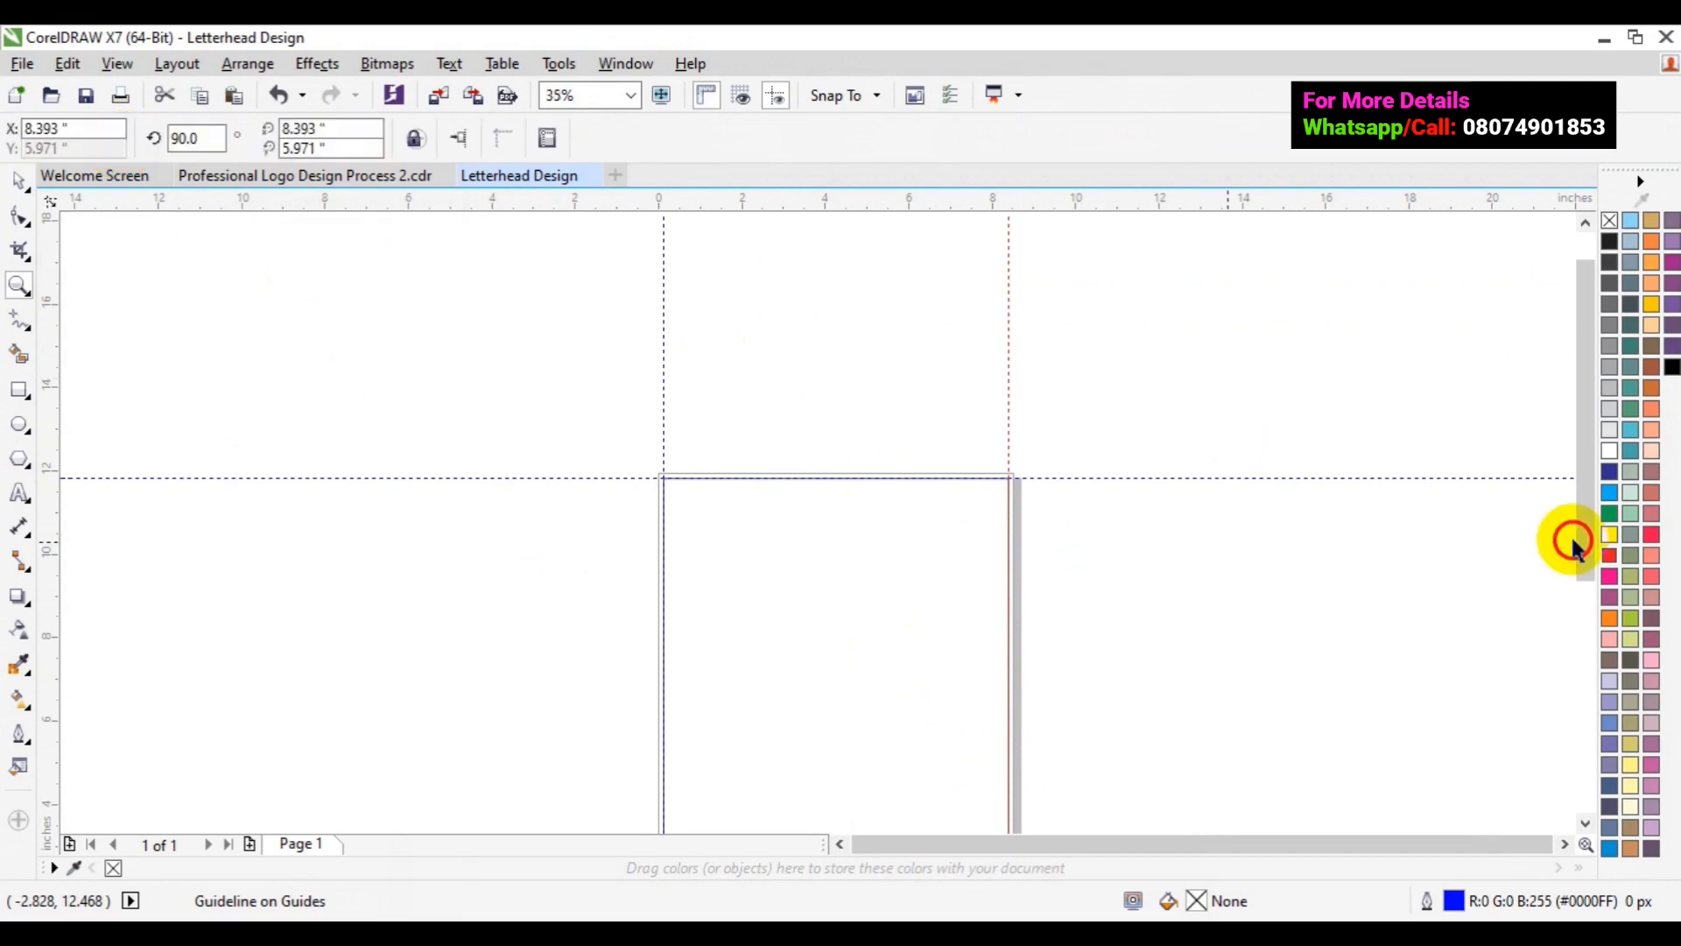
{"action": "left_click_drag", "start_coordinate": [1572, 543], "coordinate": [1585, 638]}
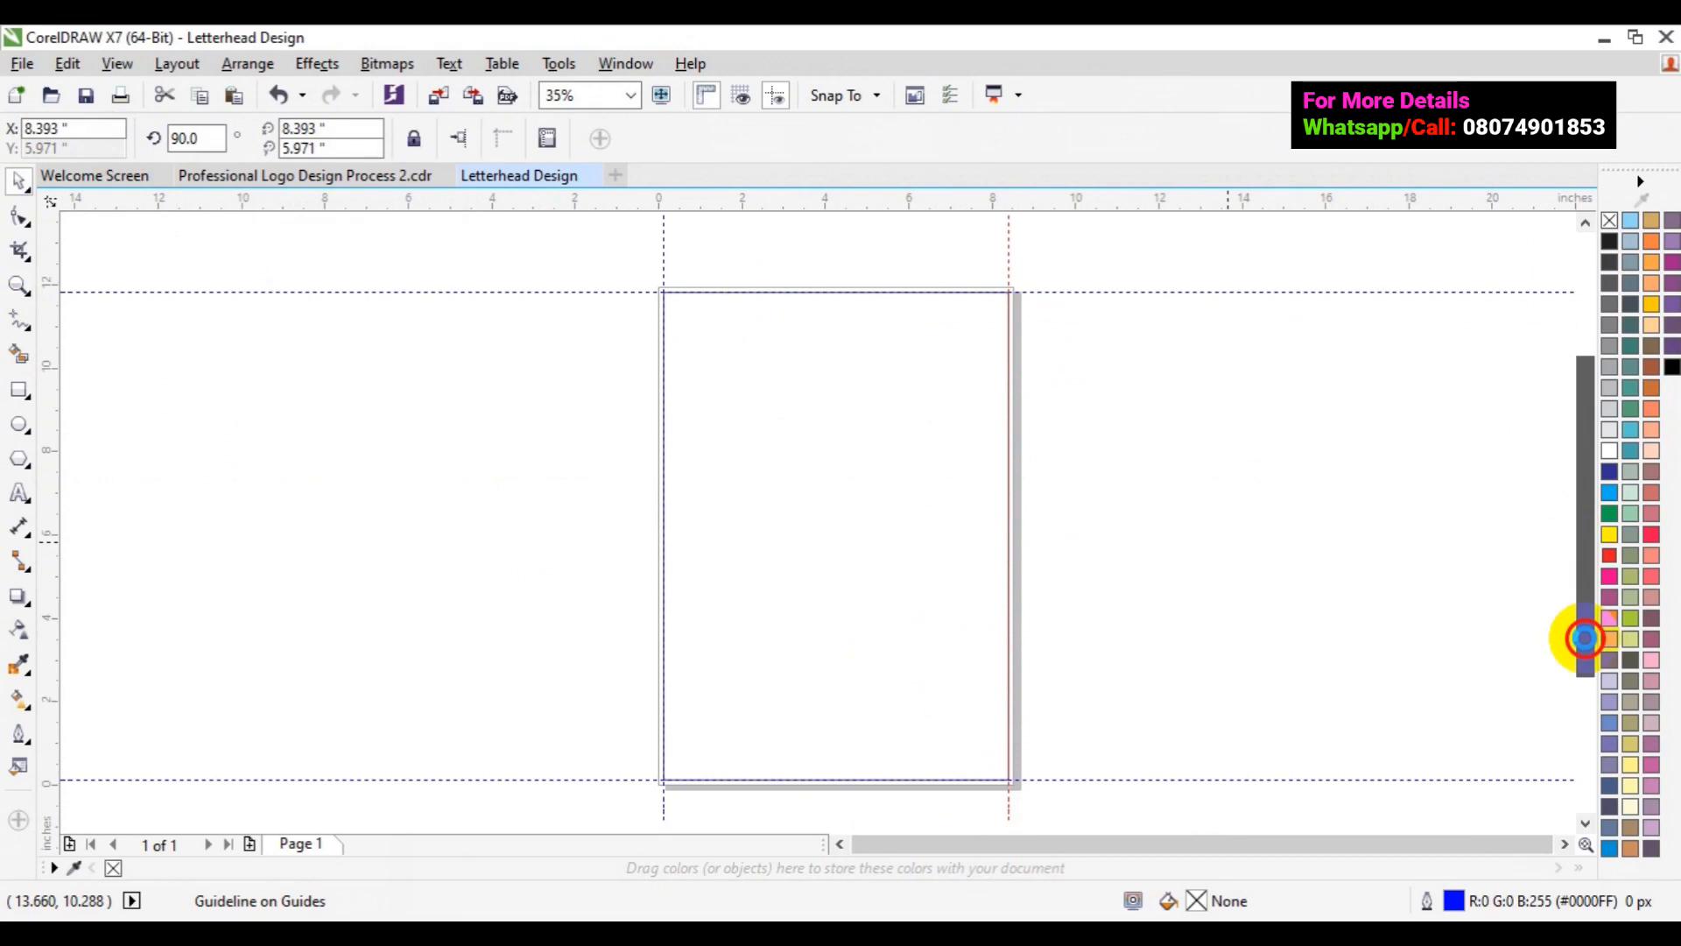
Delete the rectangle inside the page, keeping only the guidelines
{"action": "left_click", "coordinate": [911, 645]}
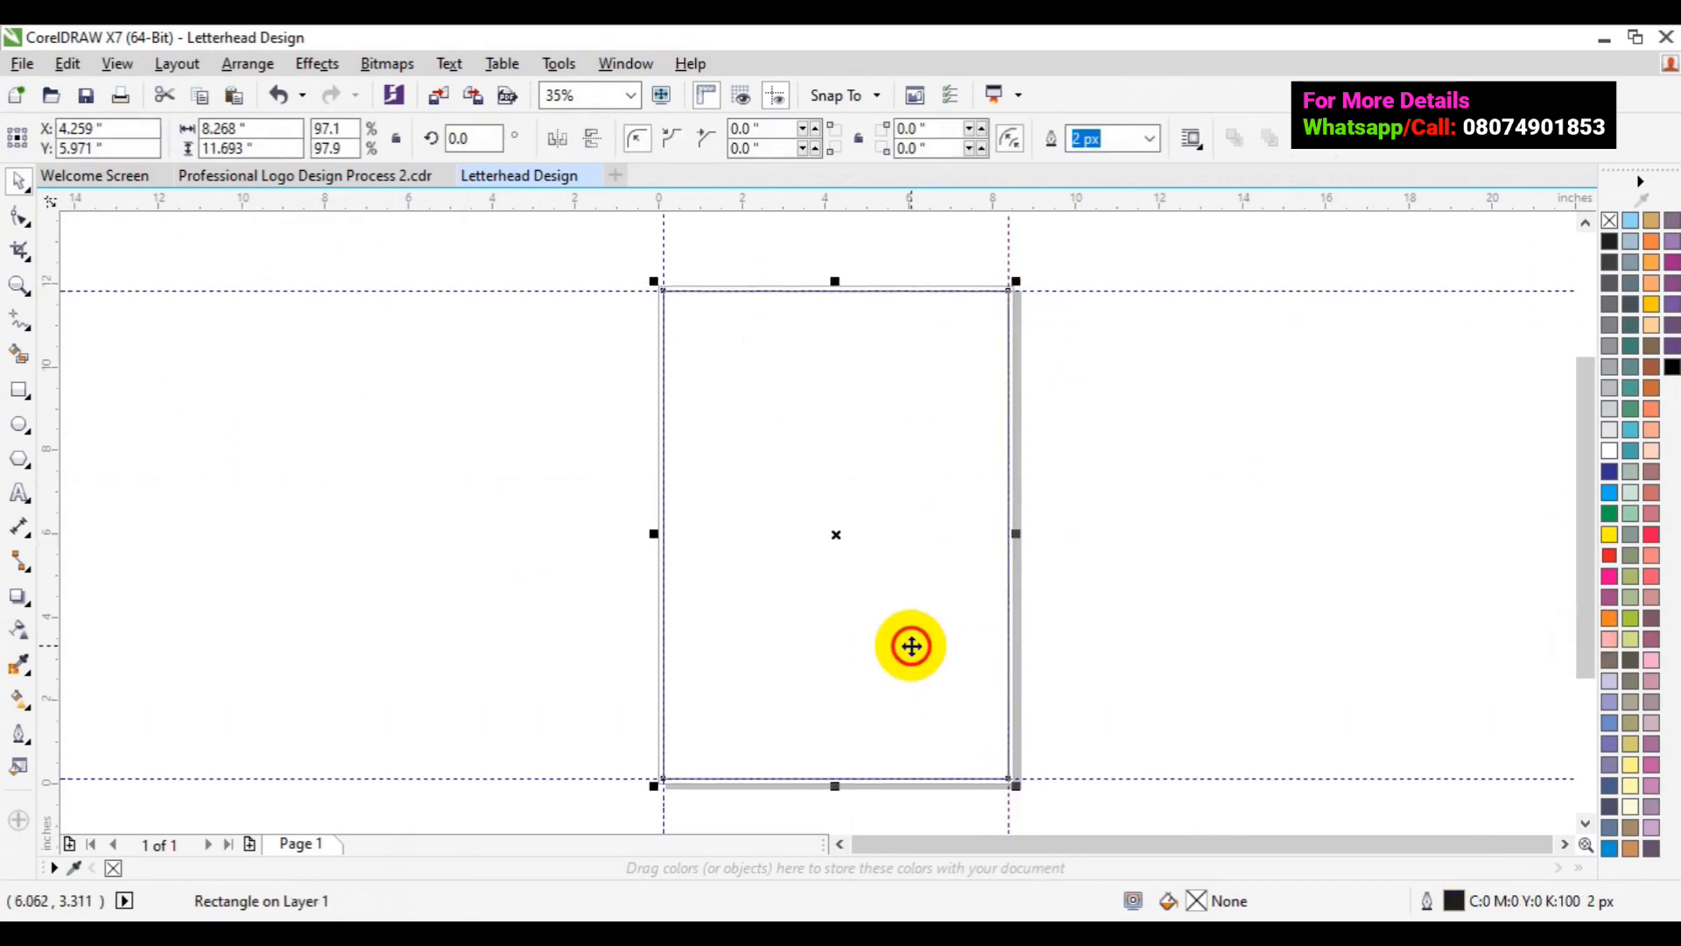
{"action": "key", "text": "Delete"}
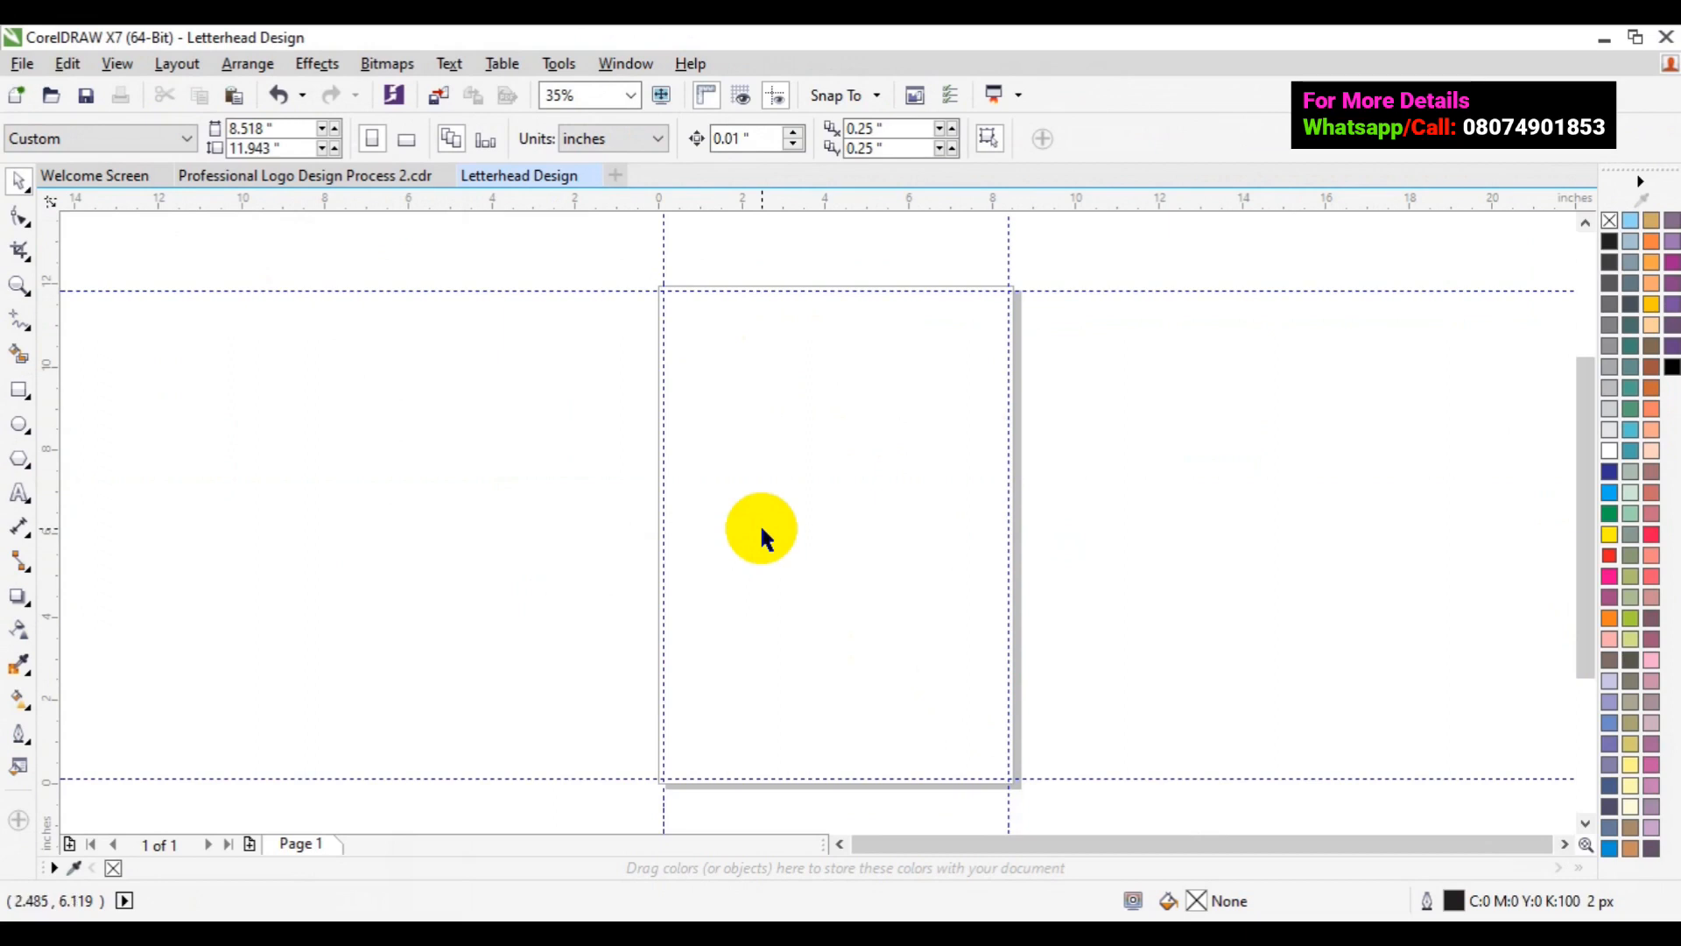
{"action": "left_click", "coordinate": [618, 65]}
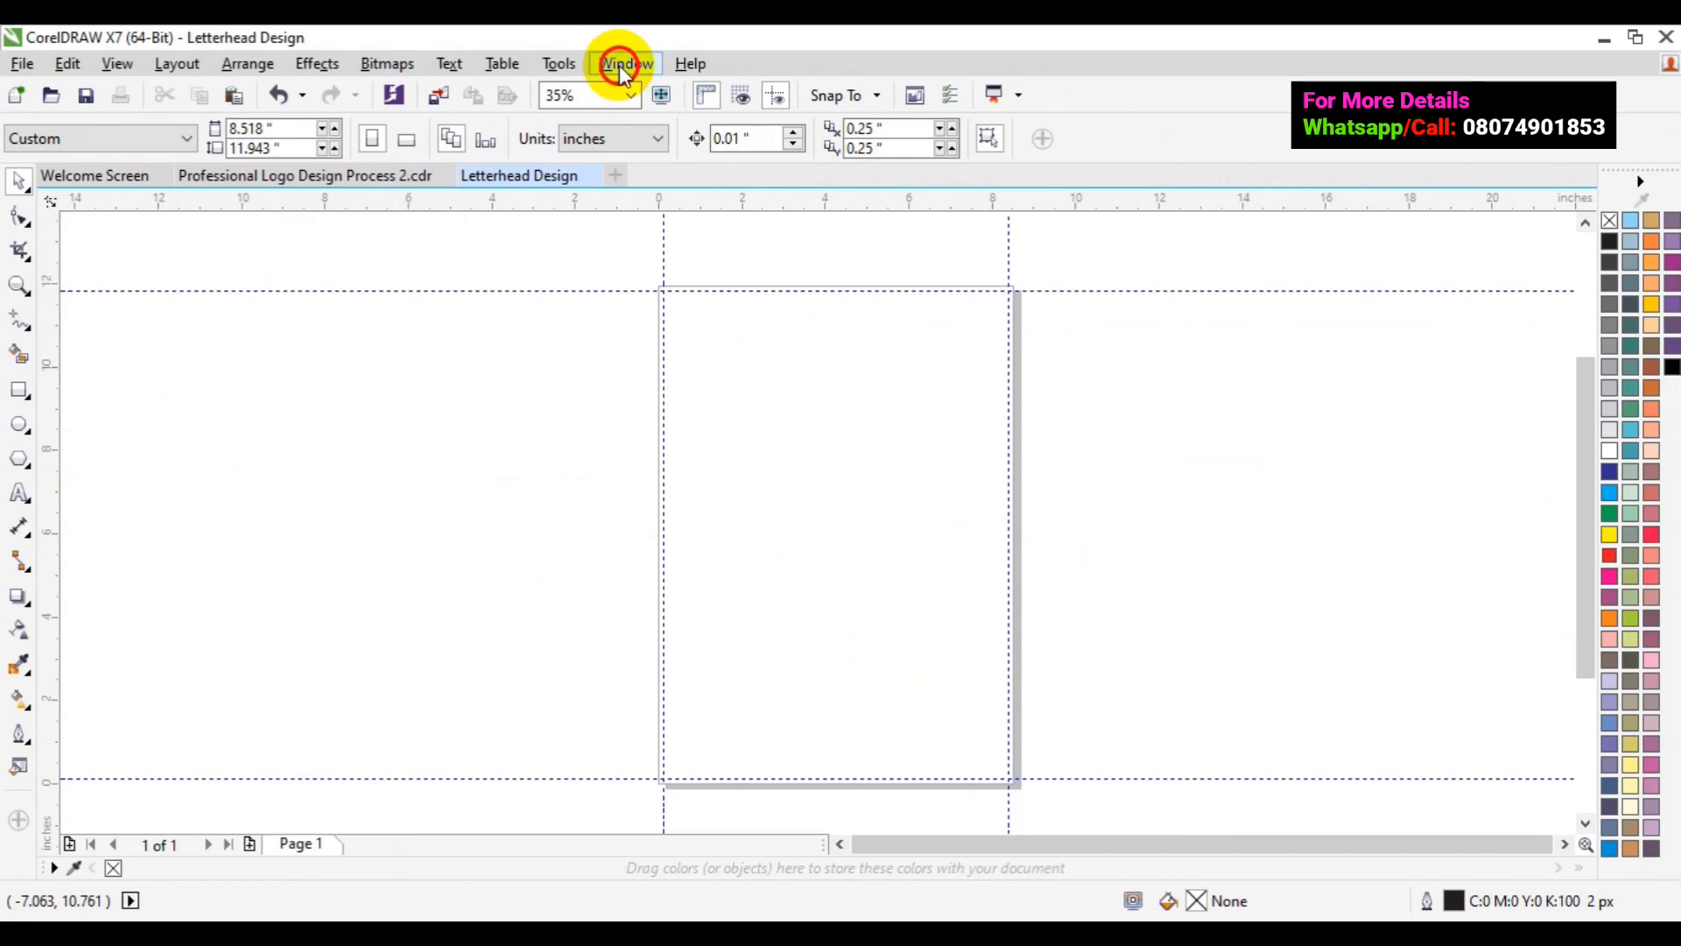
{"action": "left_click", "coordinate": [618, 65]}
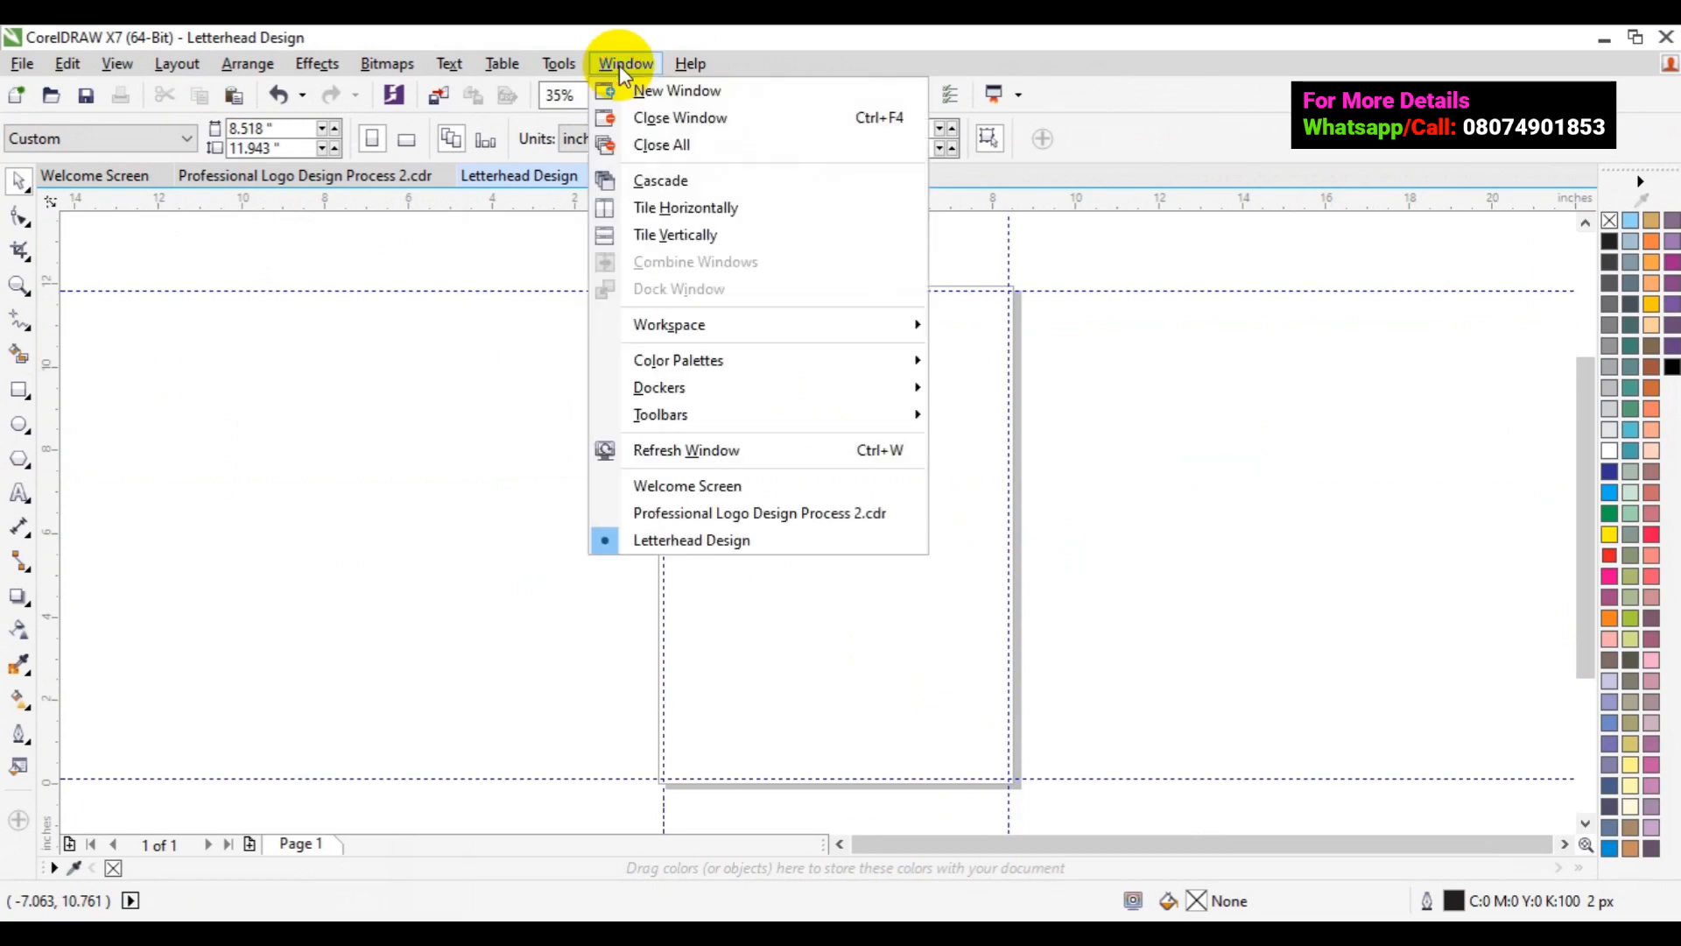
{"action": "mouse_move", "coordinate": [570, 70]}
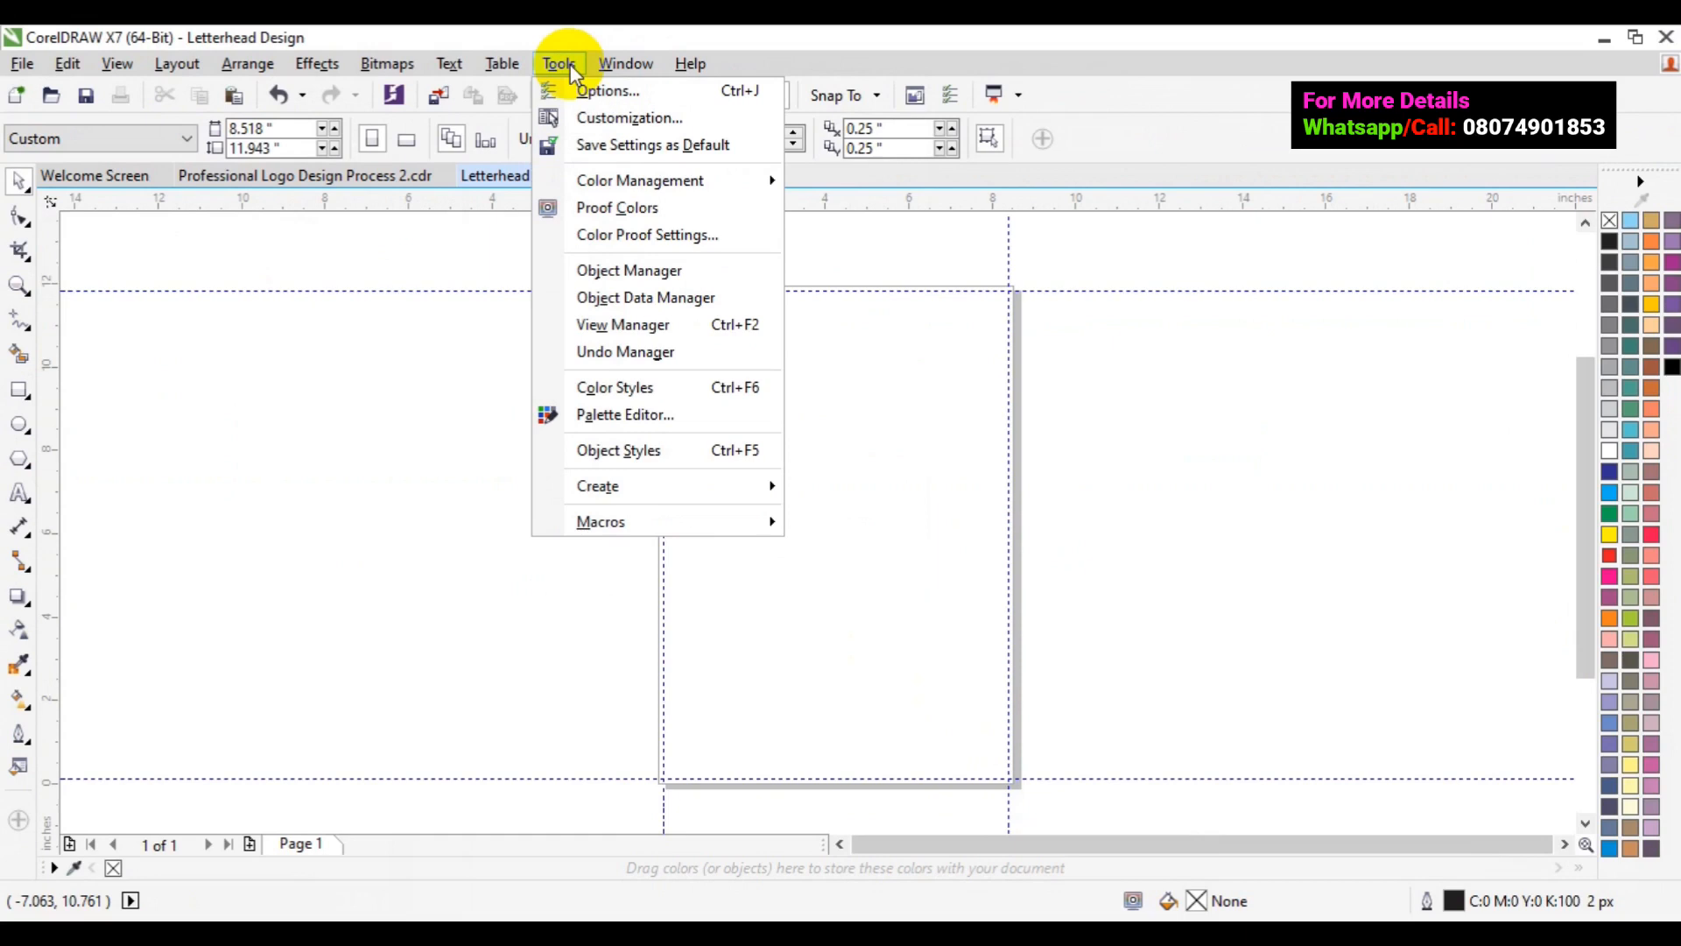
{"action": "mouse_move", "coordinate": [623, 65]}
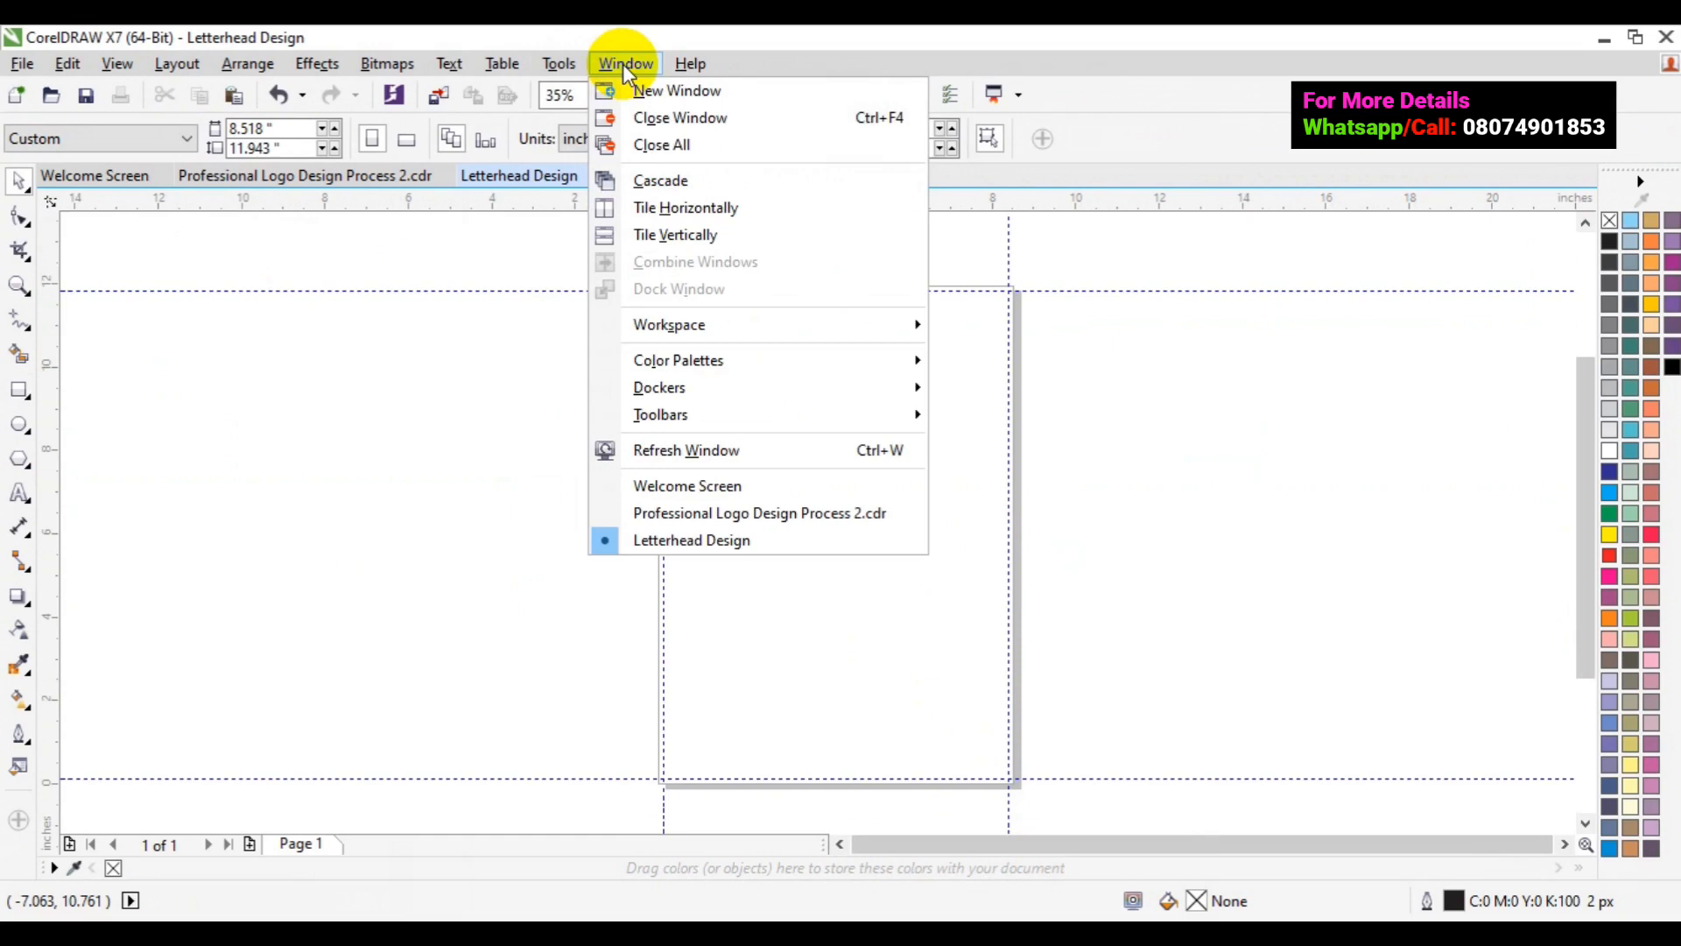
{"action": "mouse_move", "coordinate": [711, 325]}
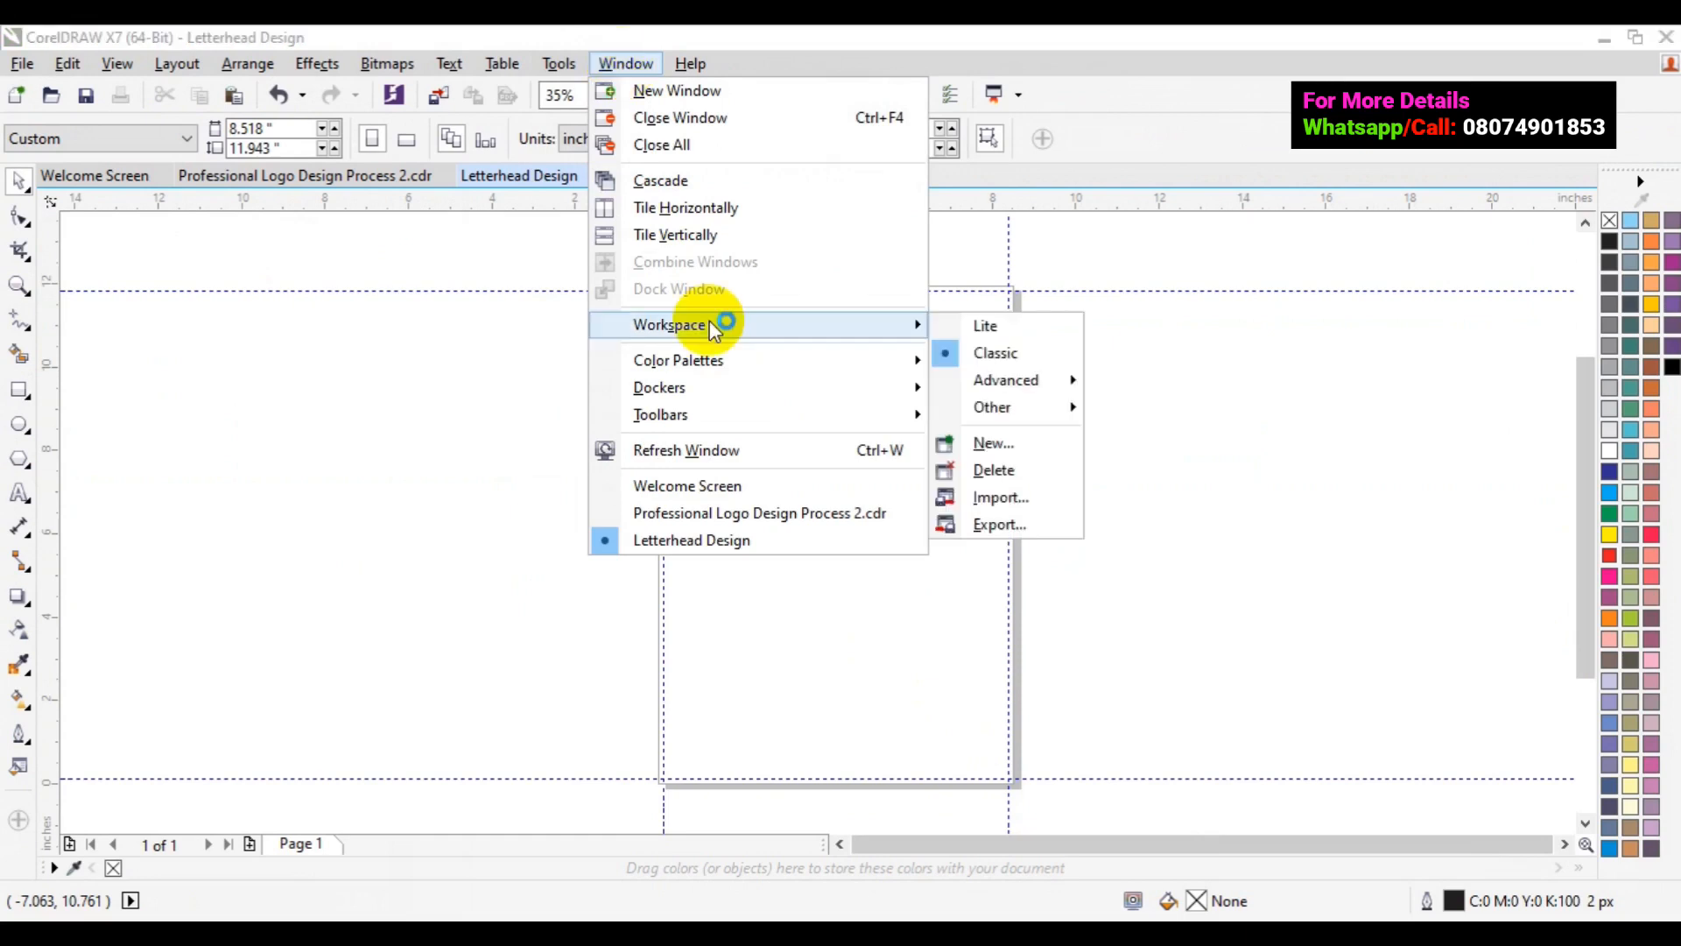
{"action": "mouse_move", "coordinate": [698, 411]}
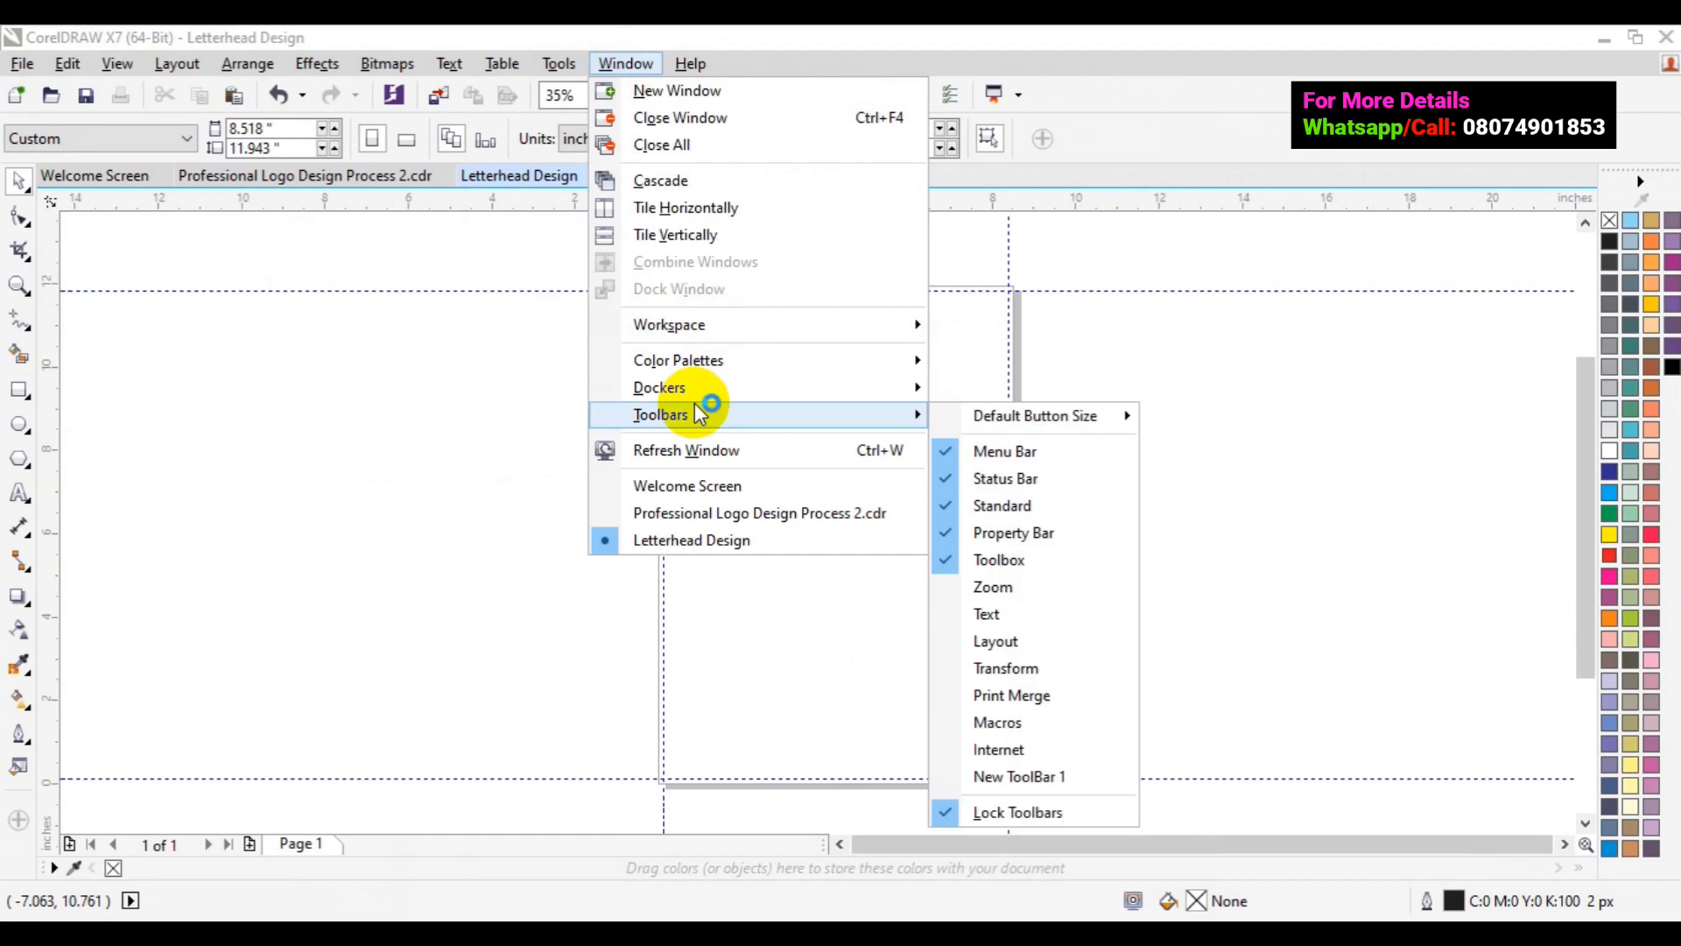
{"action": "left_click", "coordinate": [555, 65]}
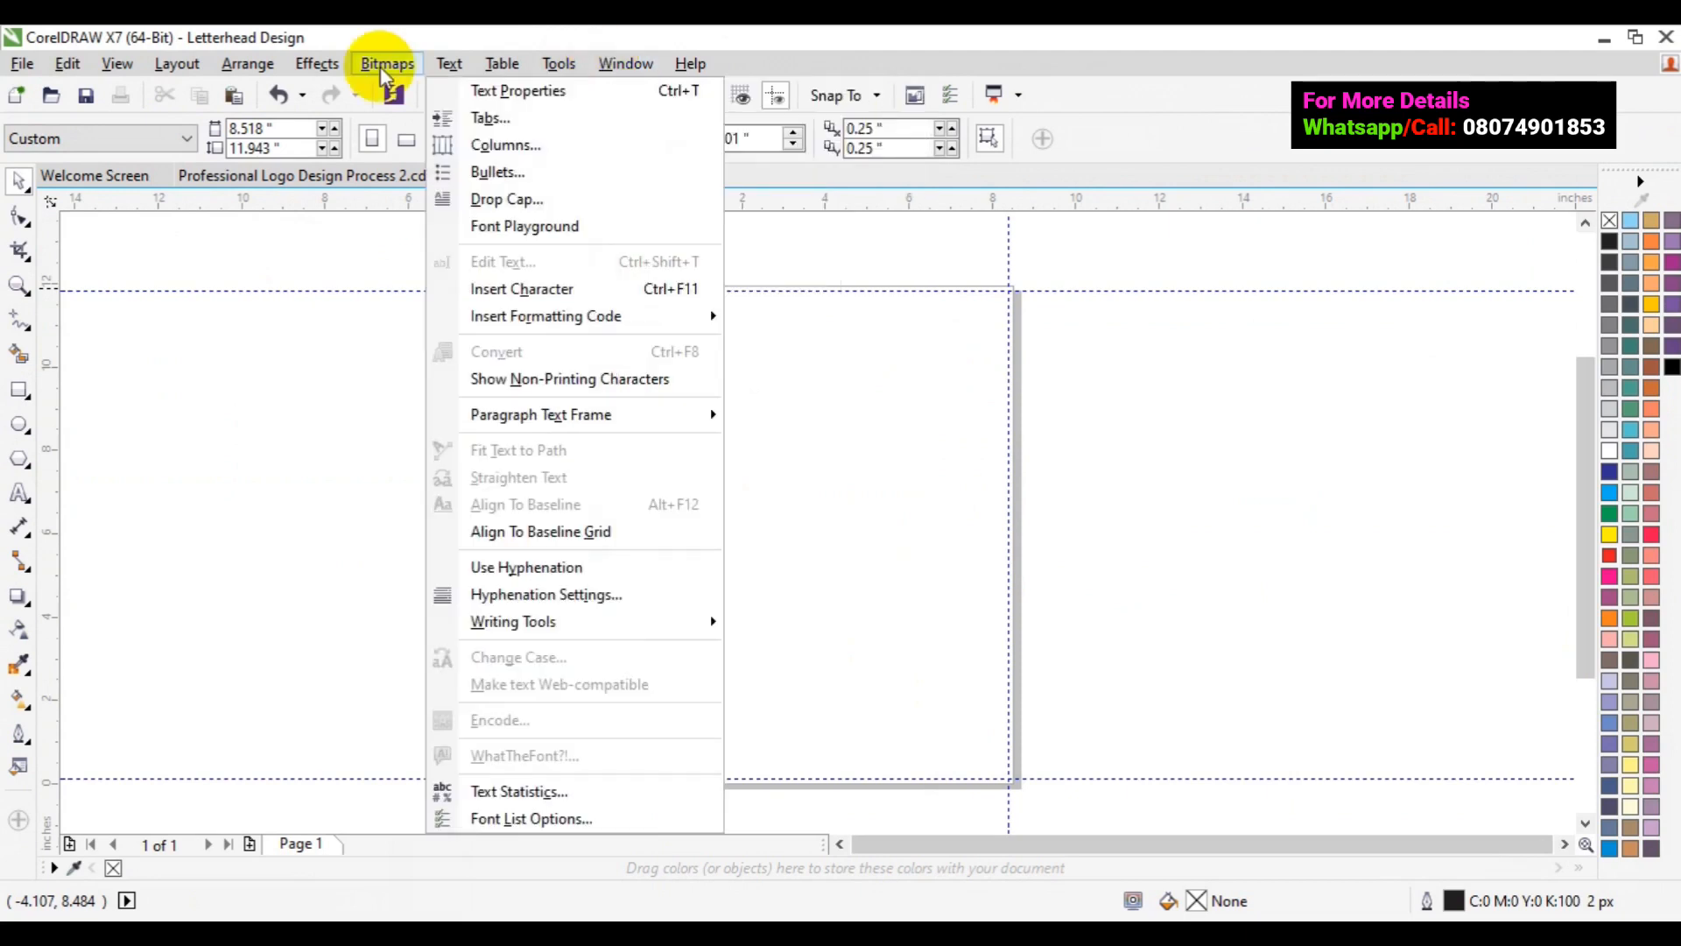
{"action": "mouse_move", "coordinate": [383, 74]}
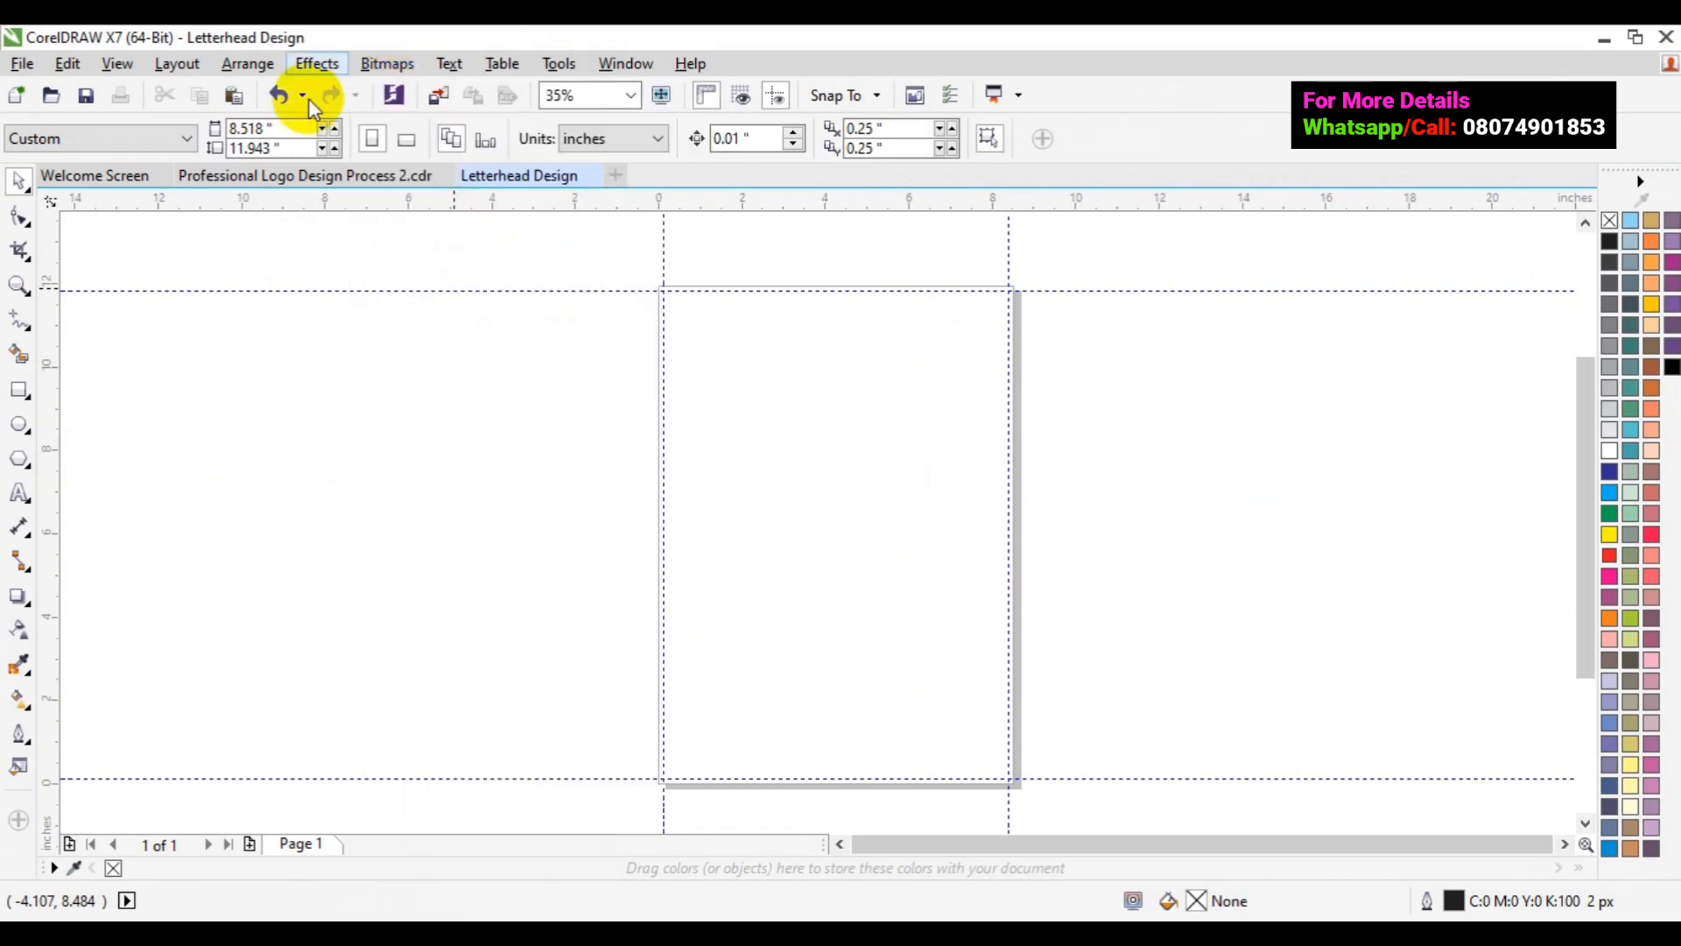
{"action": "left_click", "coordinate": [92, 359]}
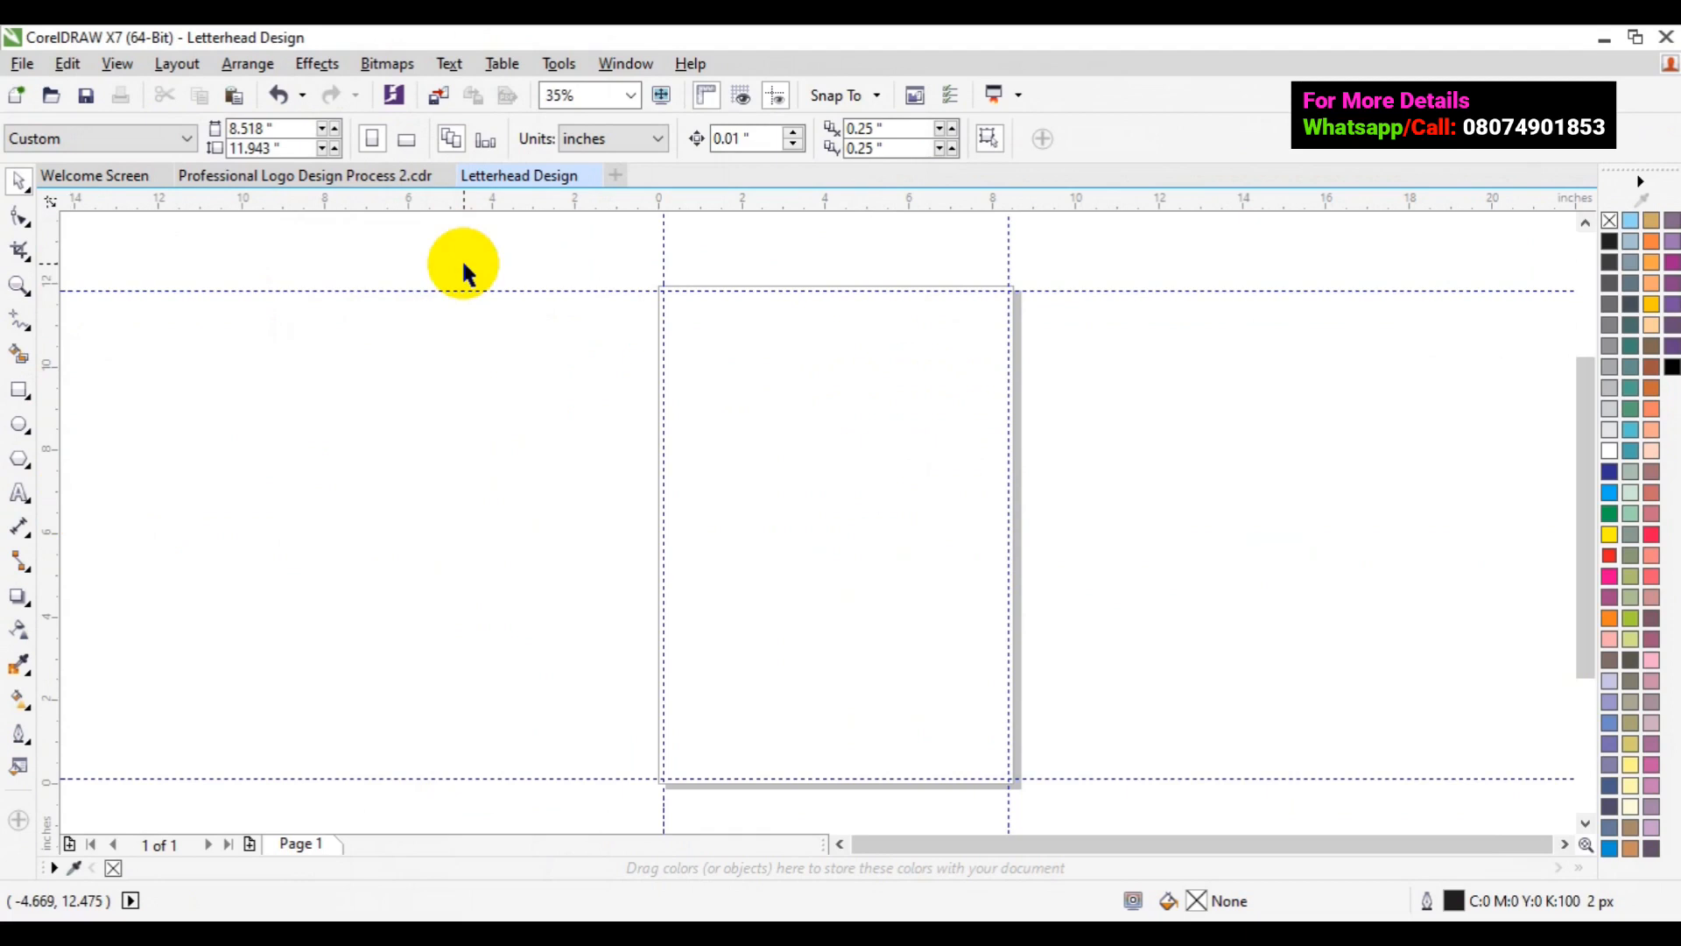
Copy the red circular logo from Professional Logo Design Process 2.cdr into the Letterhead Design document and place it outside the page
{"action": "left_click", "coordinate": [315, 179]}
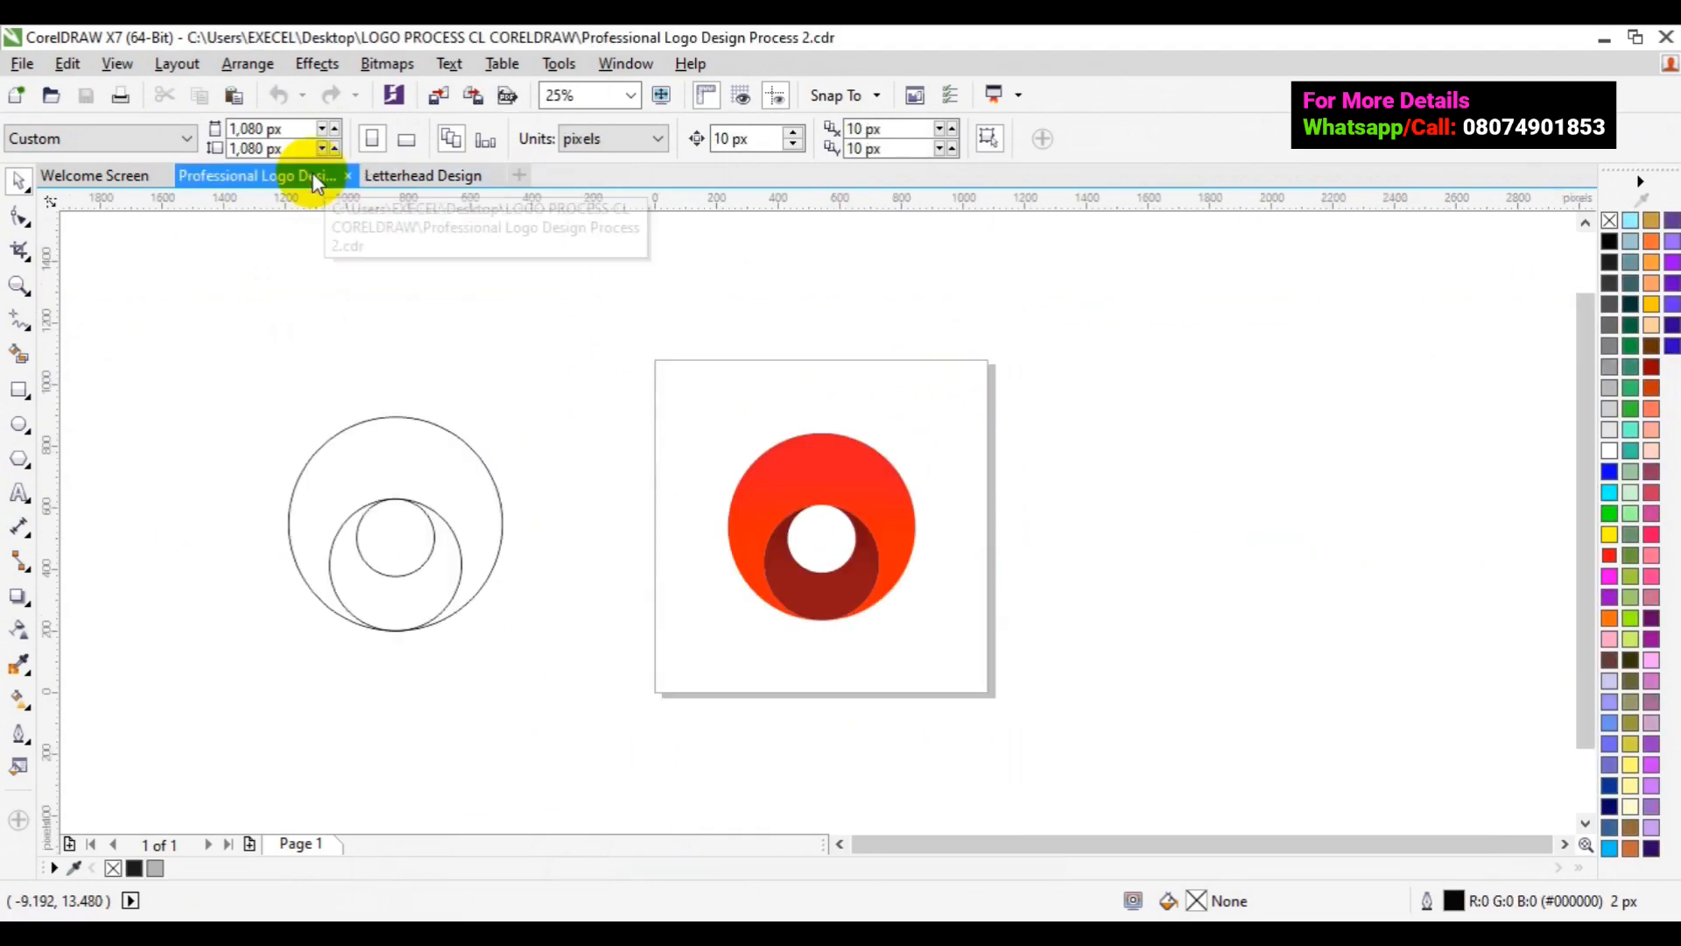
{"action": "left_click", "coordinate": [782, 506]}
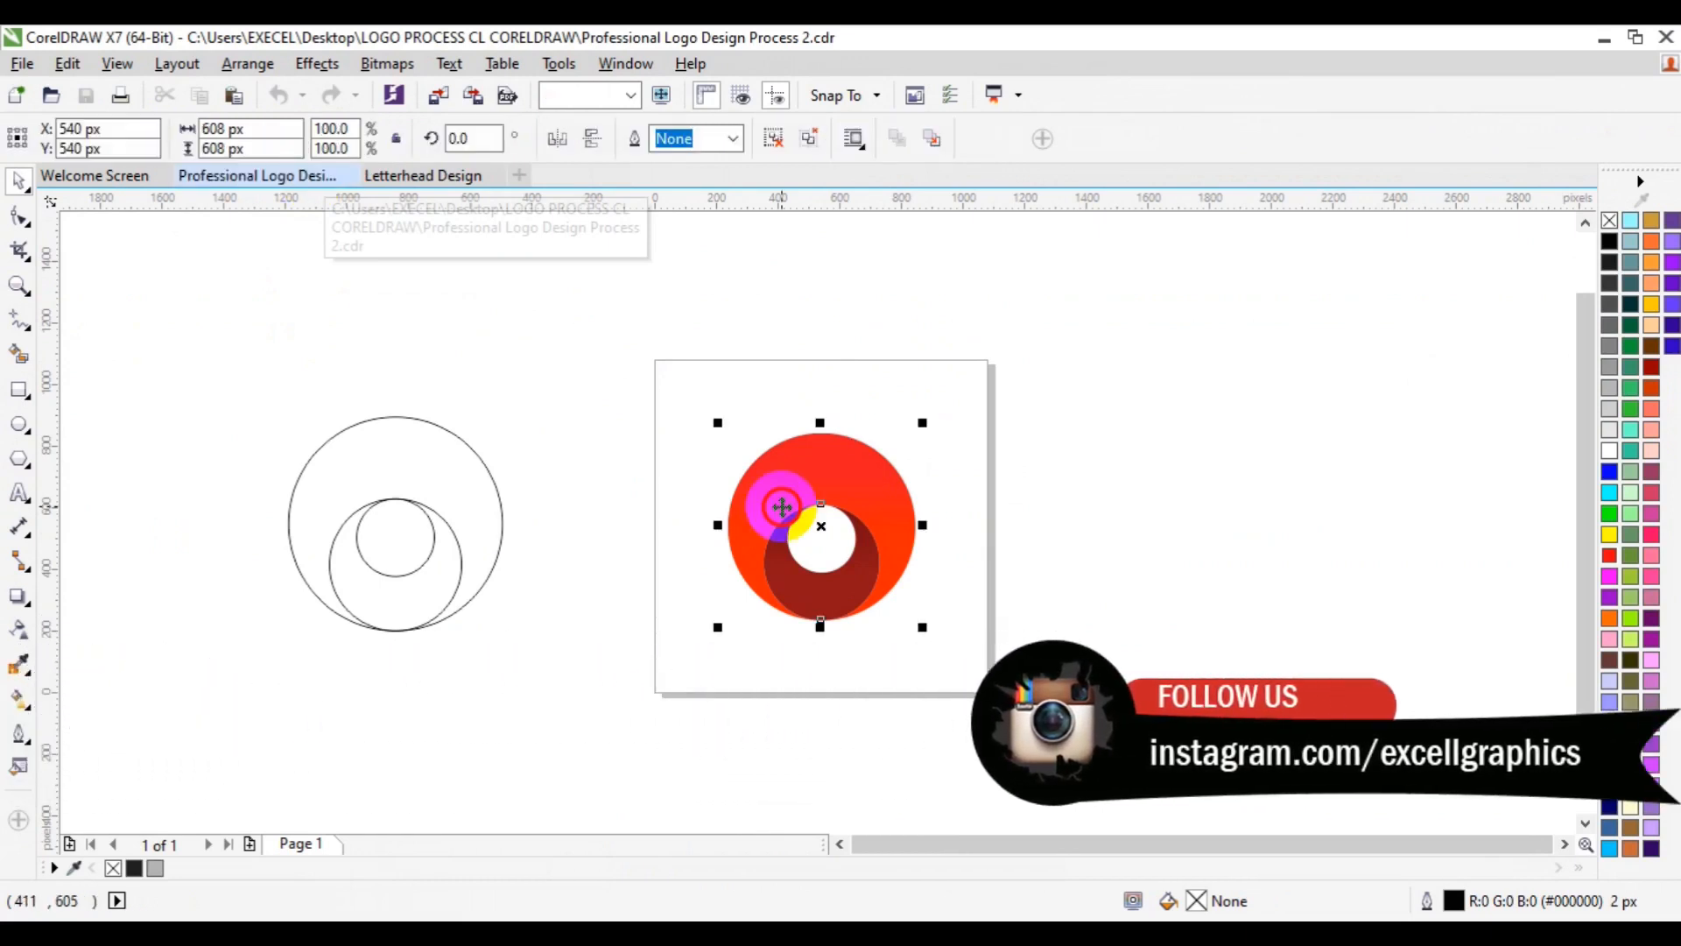
{"action": "key", "text": "ctrl+c"}
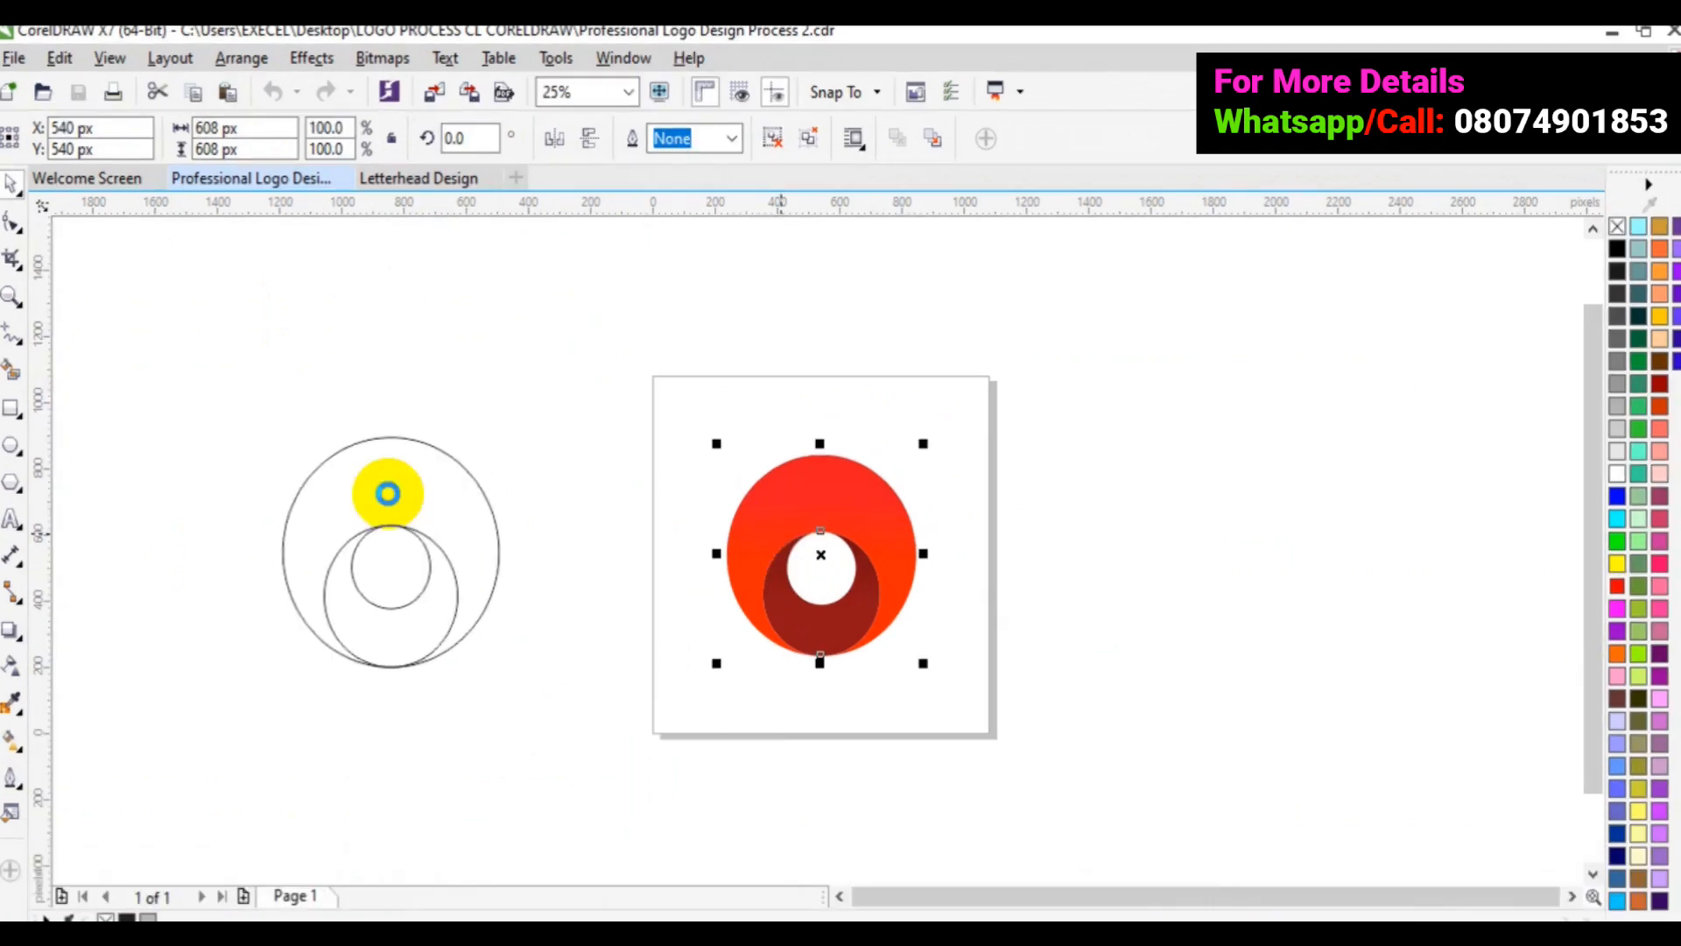
{"action": "left_click", "coordinate": [419, 179]}
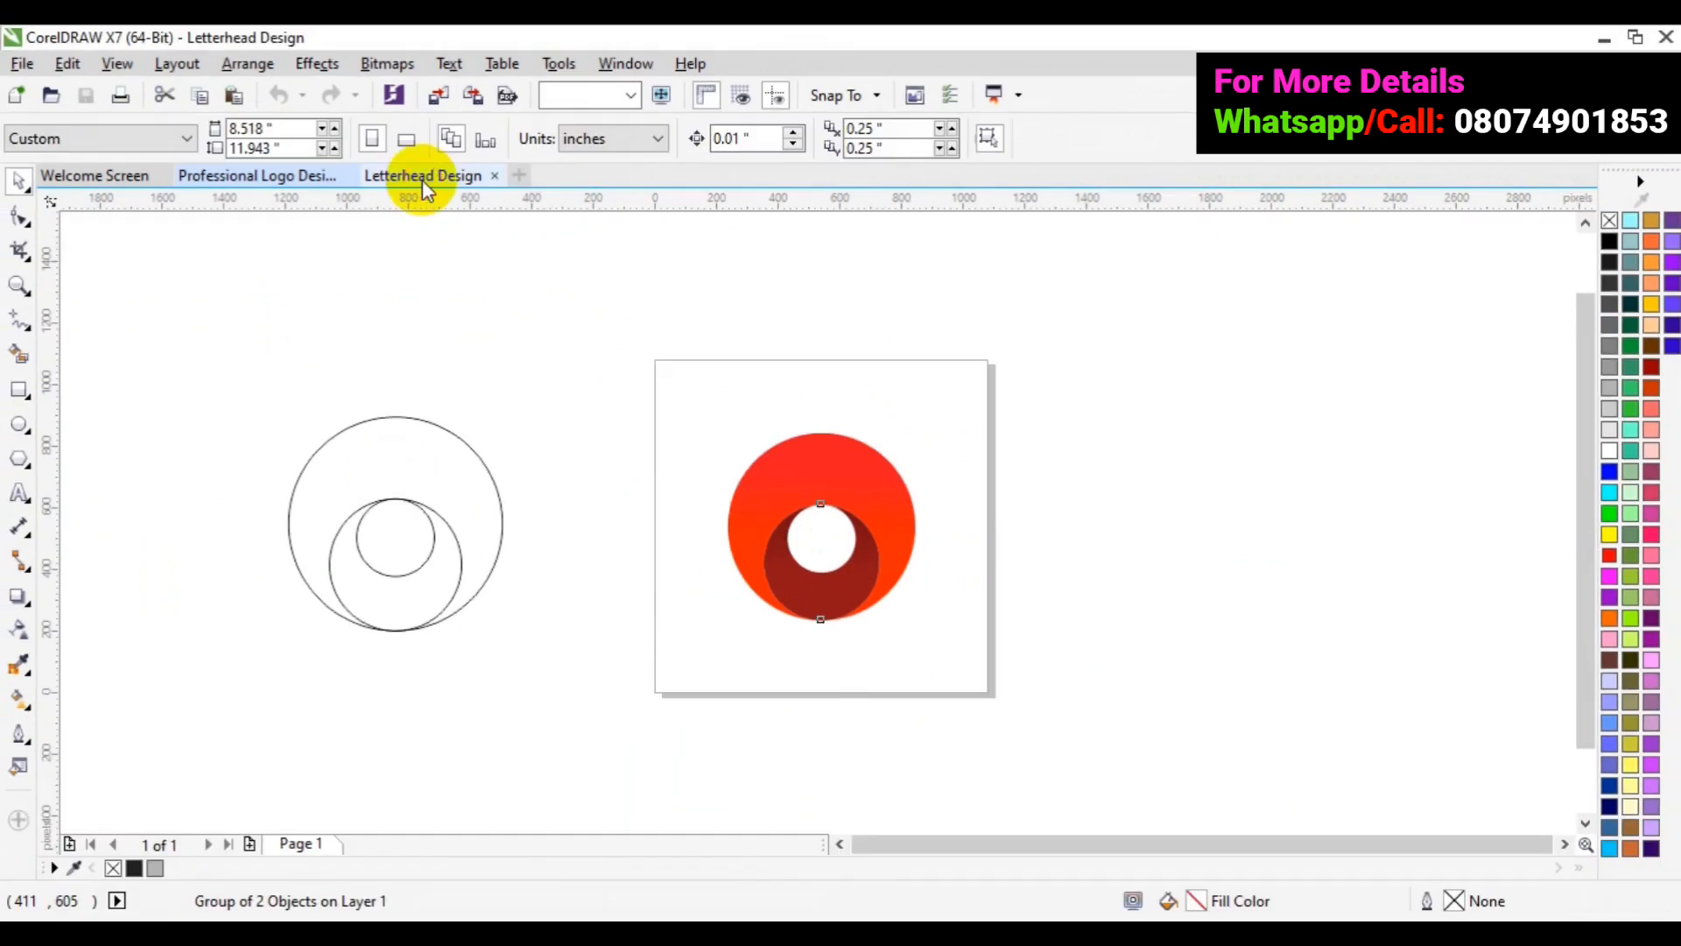
{"action": "key", "text": "ctrl+v"}
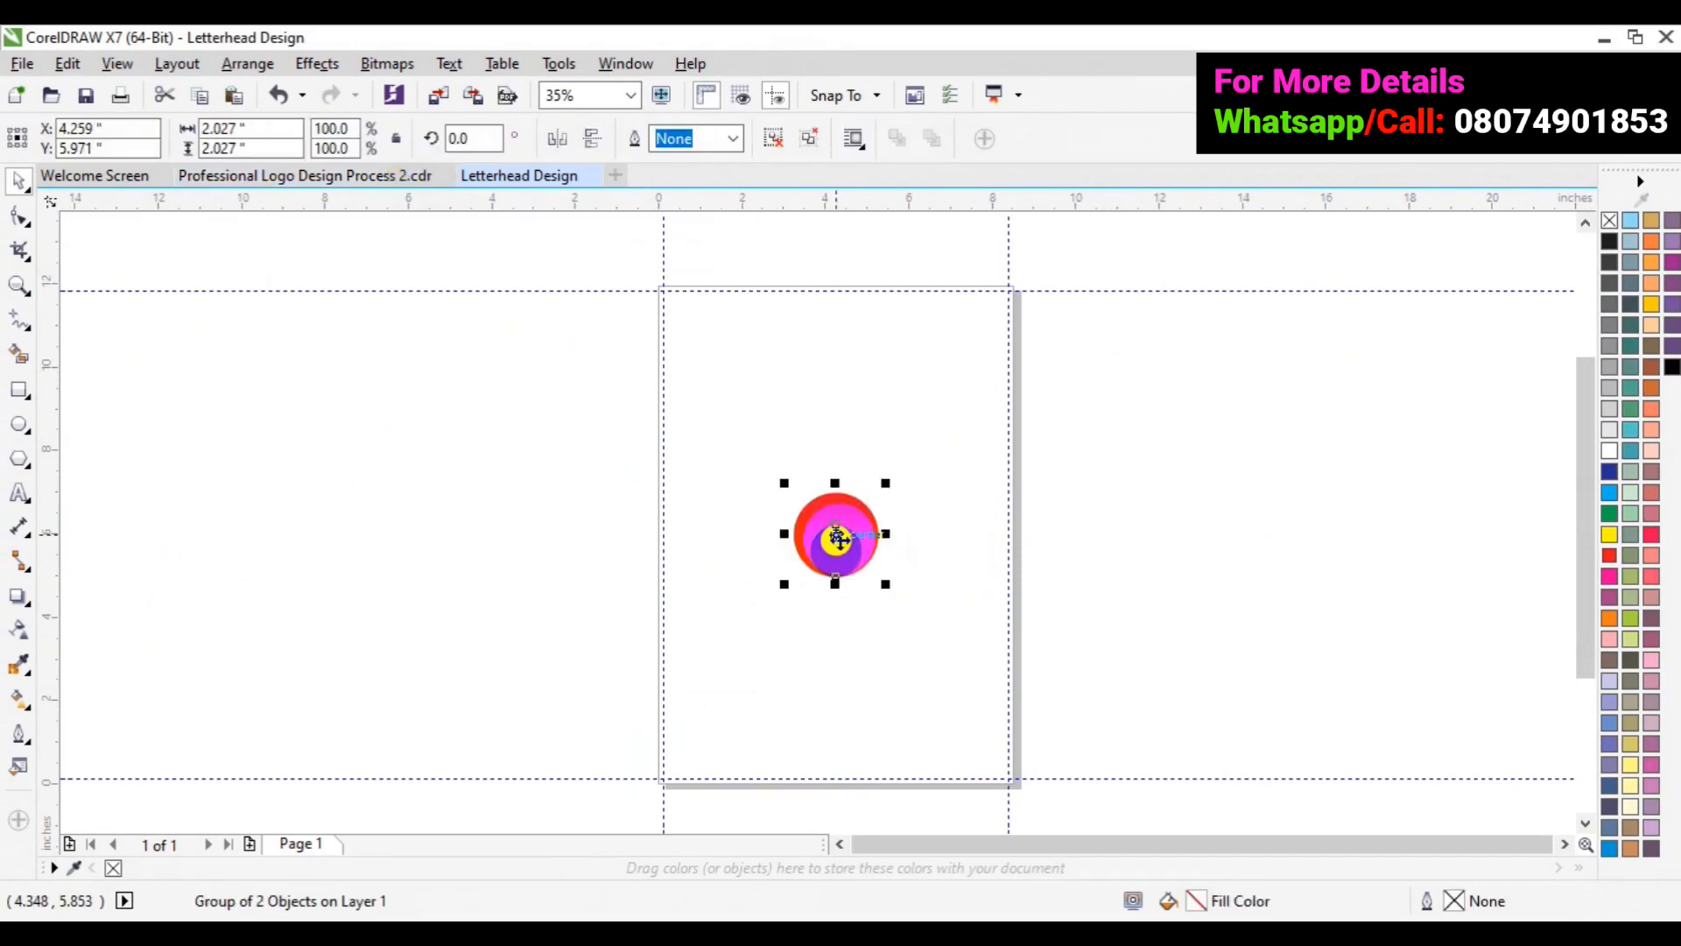
Draw a rectangle about 8.53 inches wide and 0.9 inch high across the full width of the page's upper edge
{"action": "left_click", "coordinate": [22, 290]}
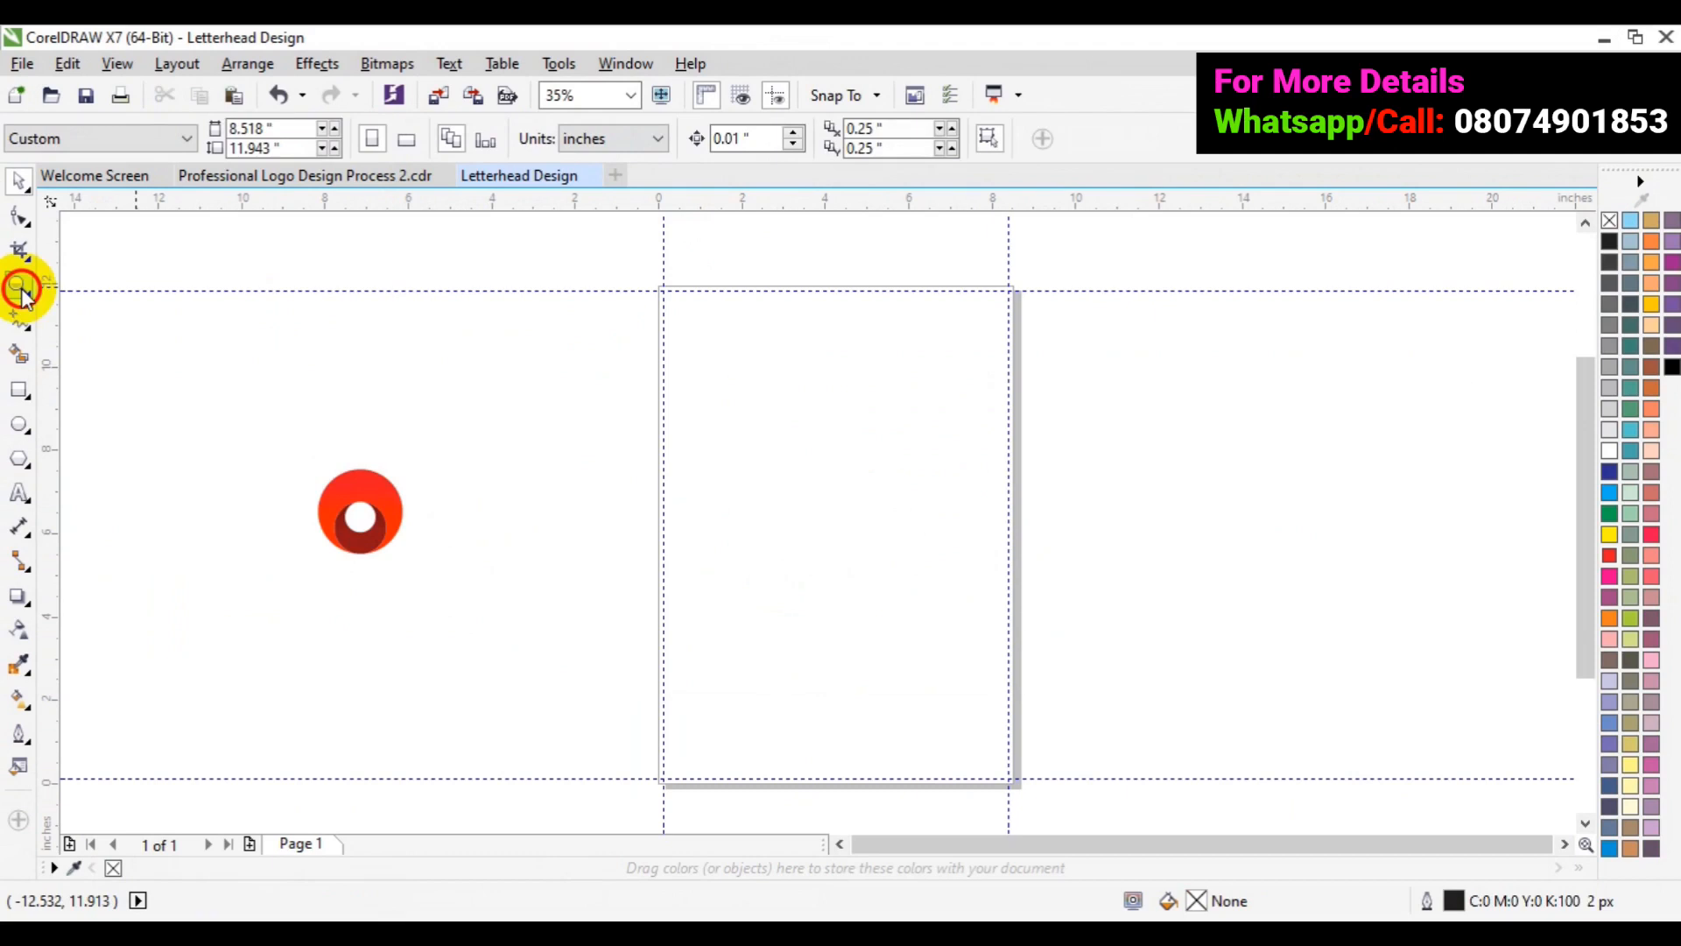
{"action": "left_click", "coordinate": [802, 346]}
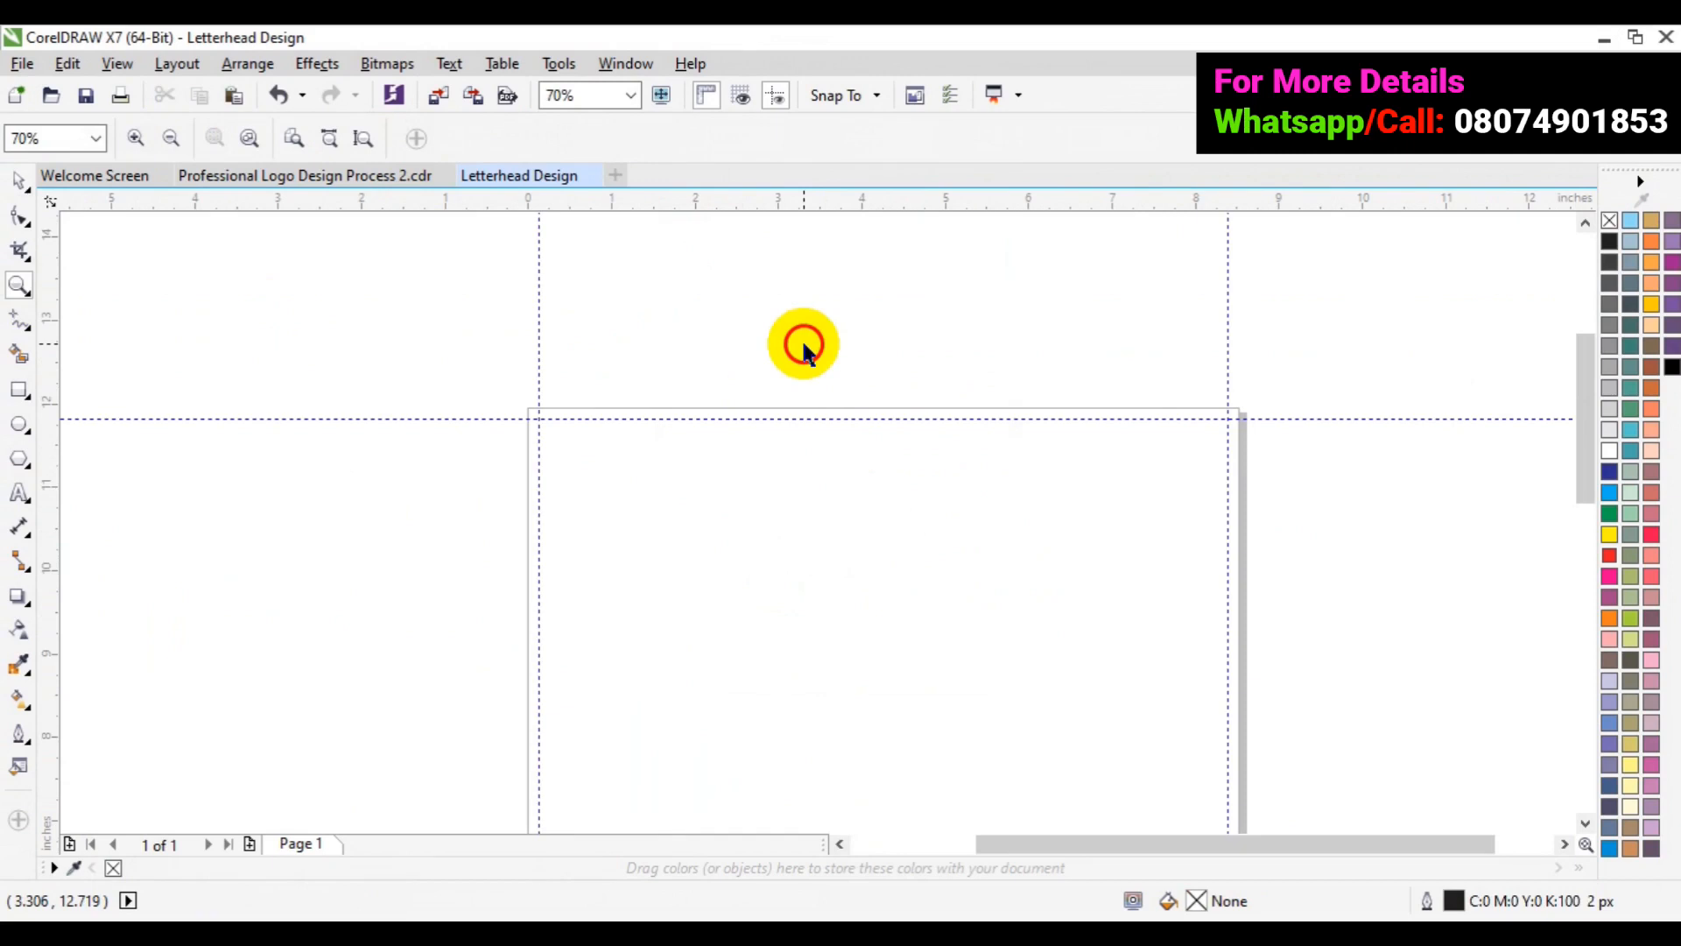
{"action": "key", "text": "space"}
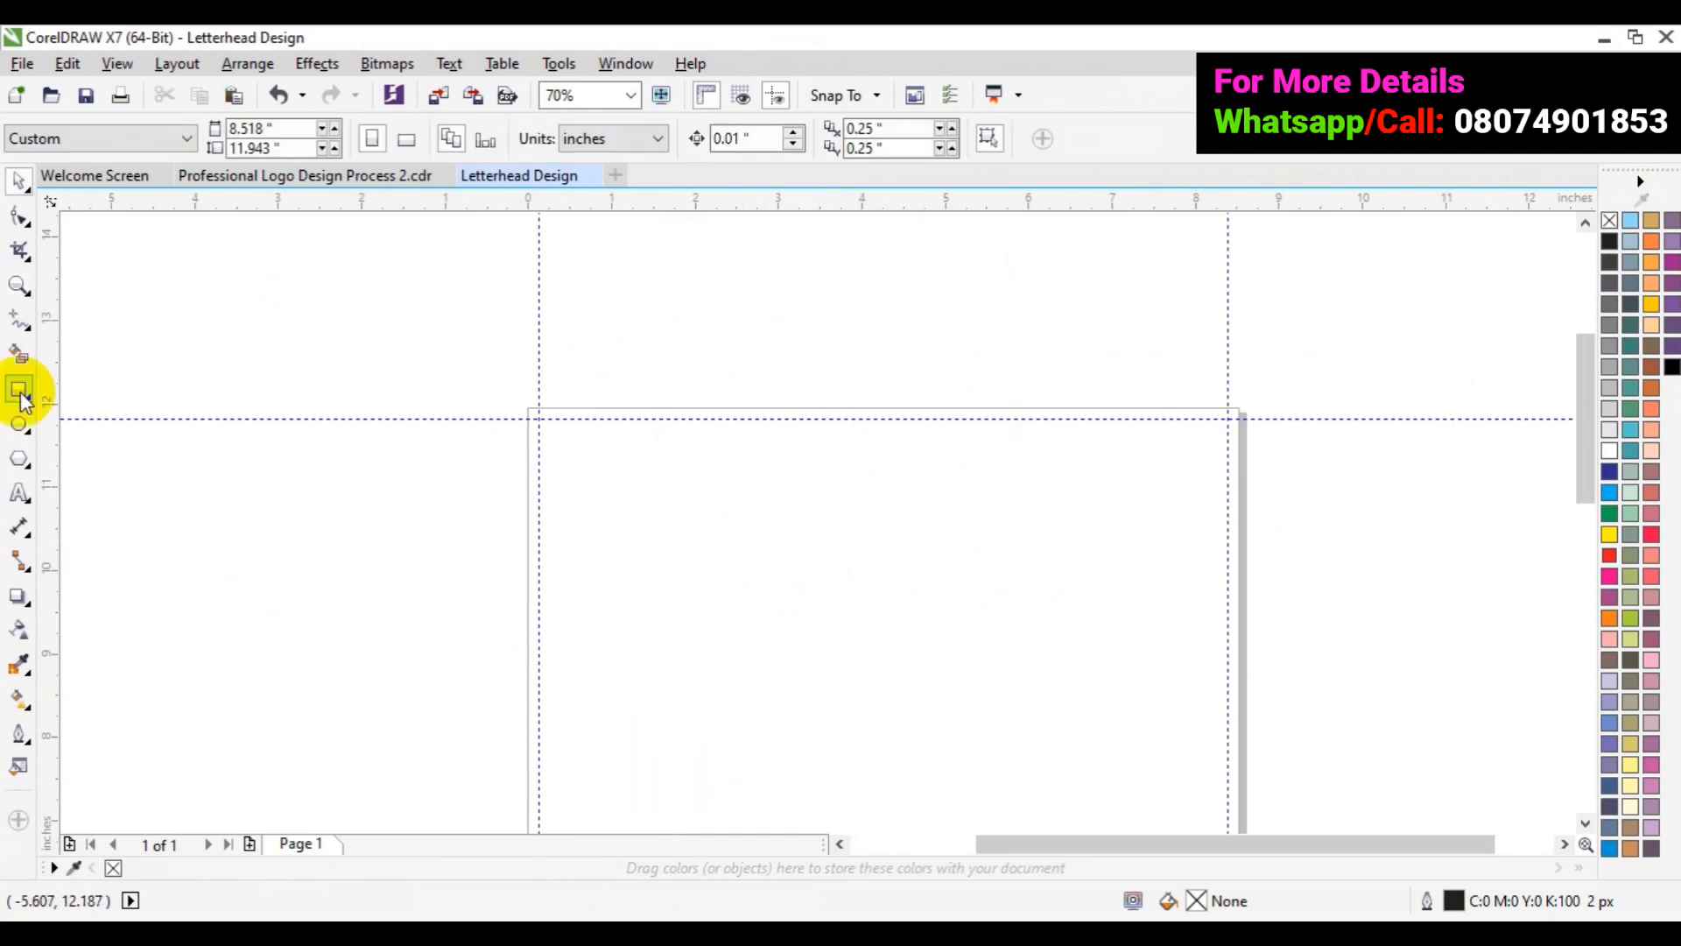
{"action": "left_click", "coordinate": [20, 392]}
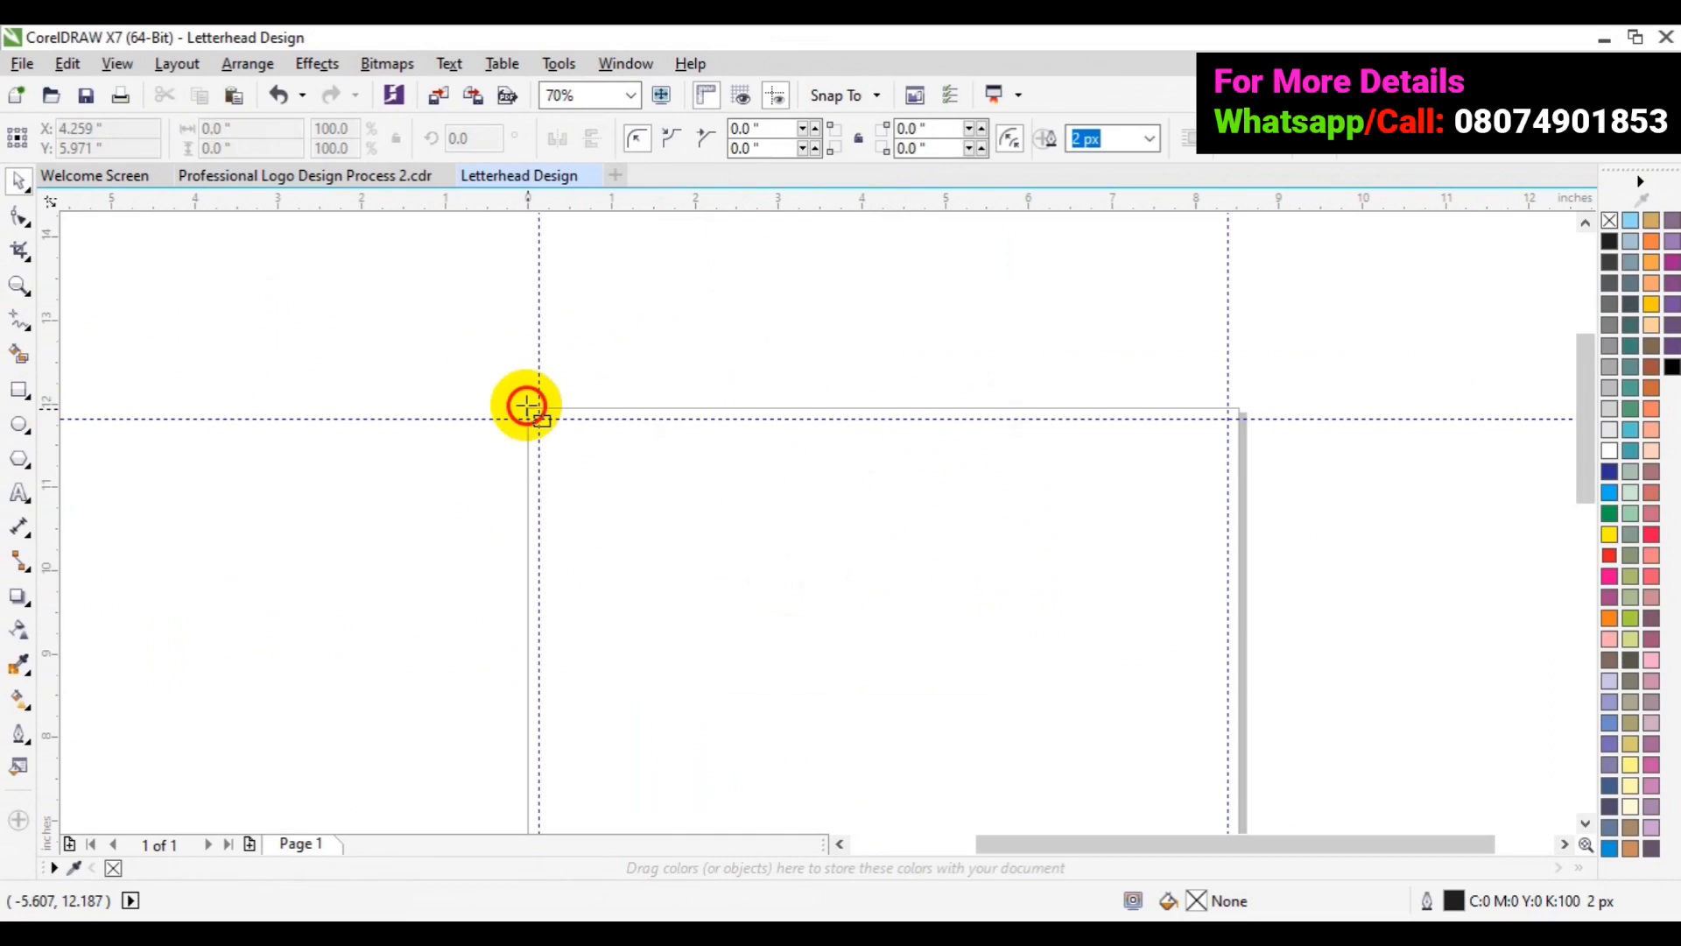
{"action": "left_click_drag", "start_coordinate": [526, 405], "coordinate": [1206, 486]}
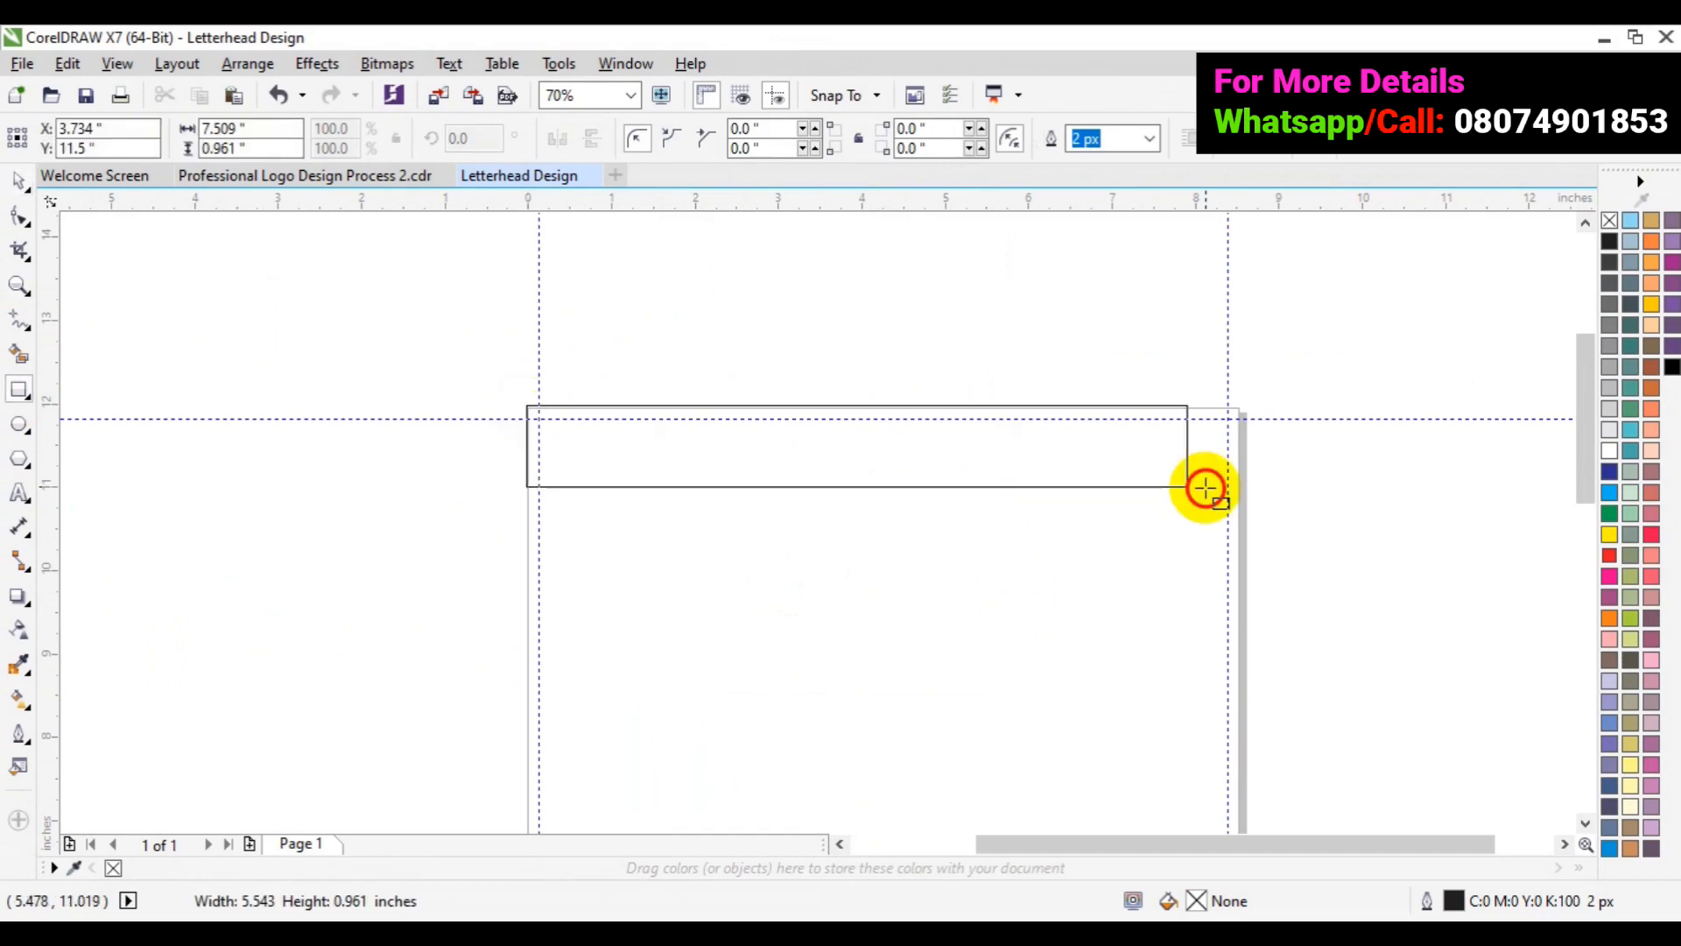
{"action": "left_click_drag", "start_coordinate": [1206, 487], "coordinate": [1237, 480]}
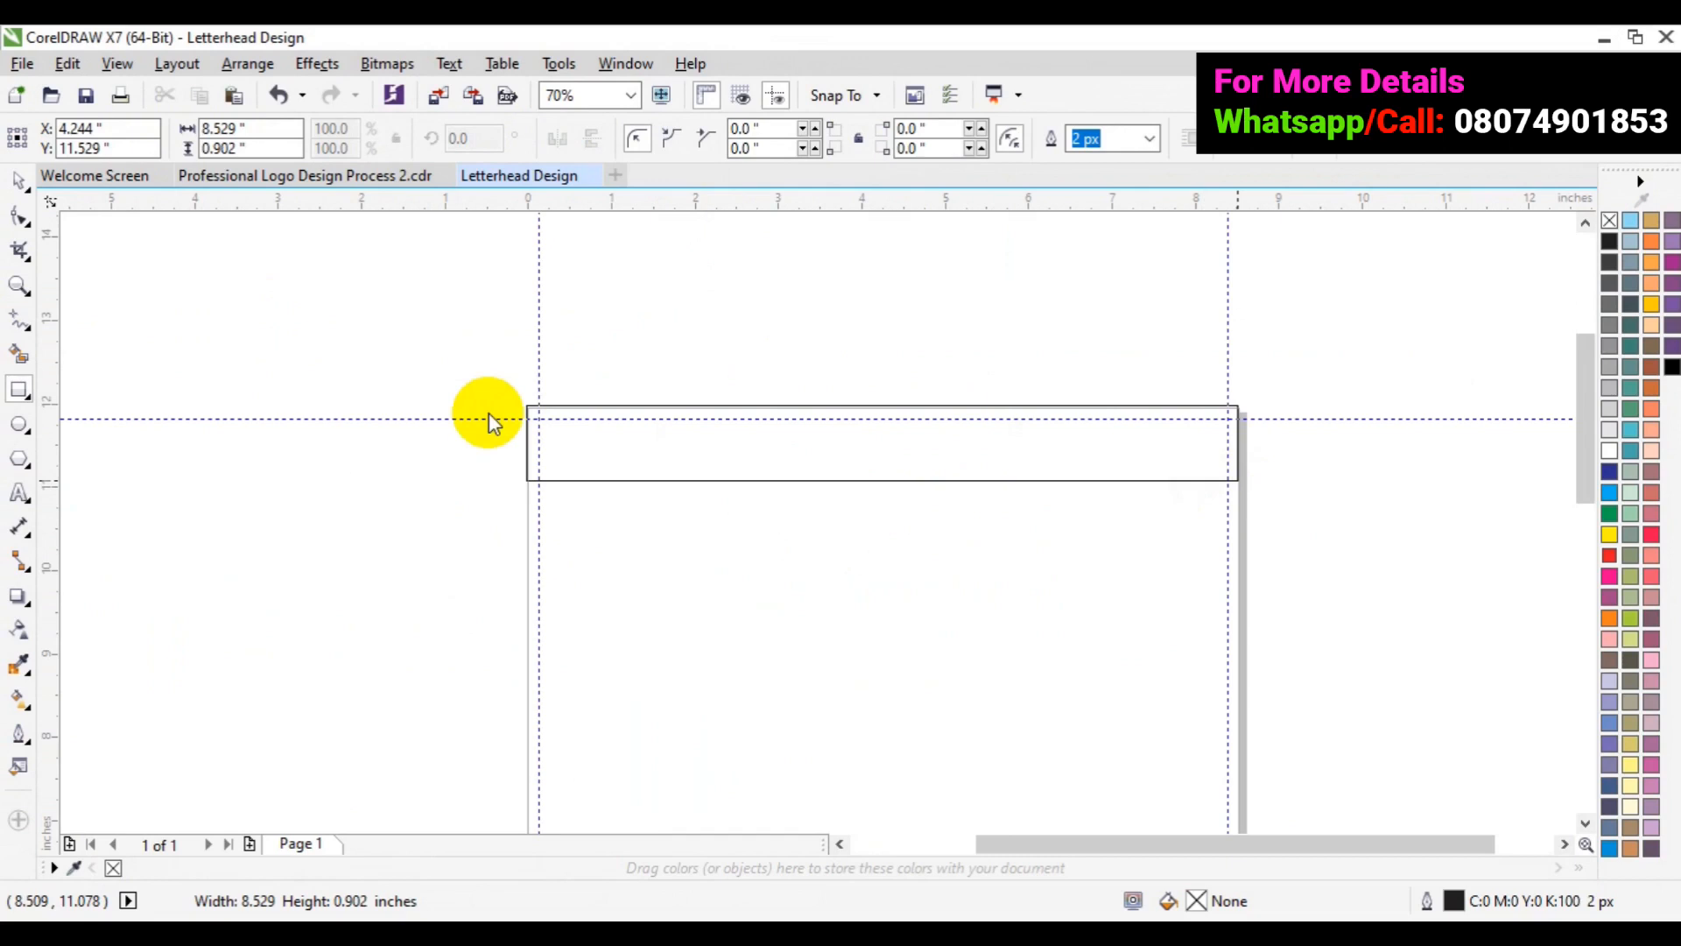
Reduce the header rectangle's height to about 0.68 inch by raising its lower edge
{"action": "left_click", "coordinate": [519, 442]}
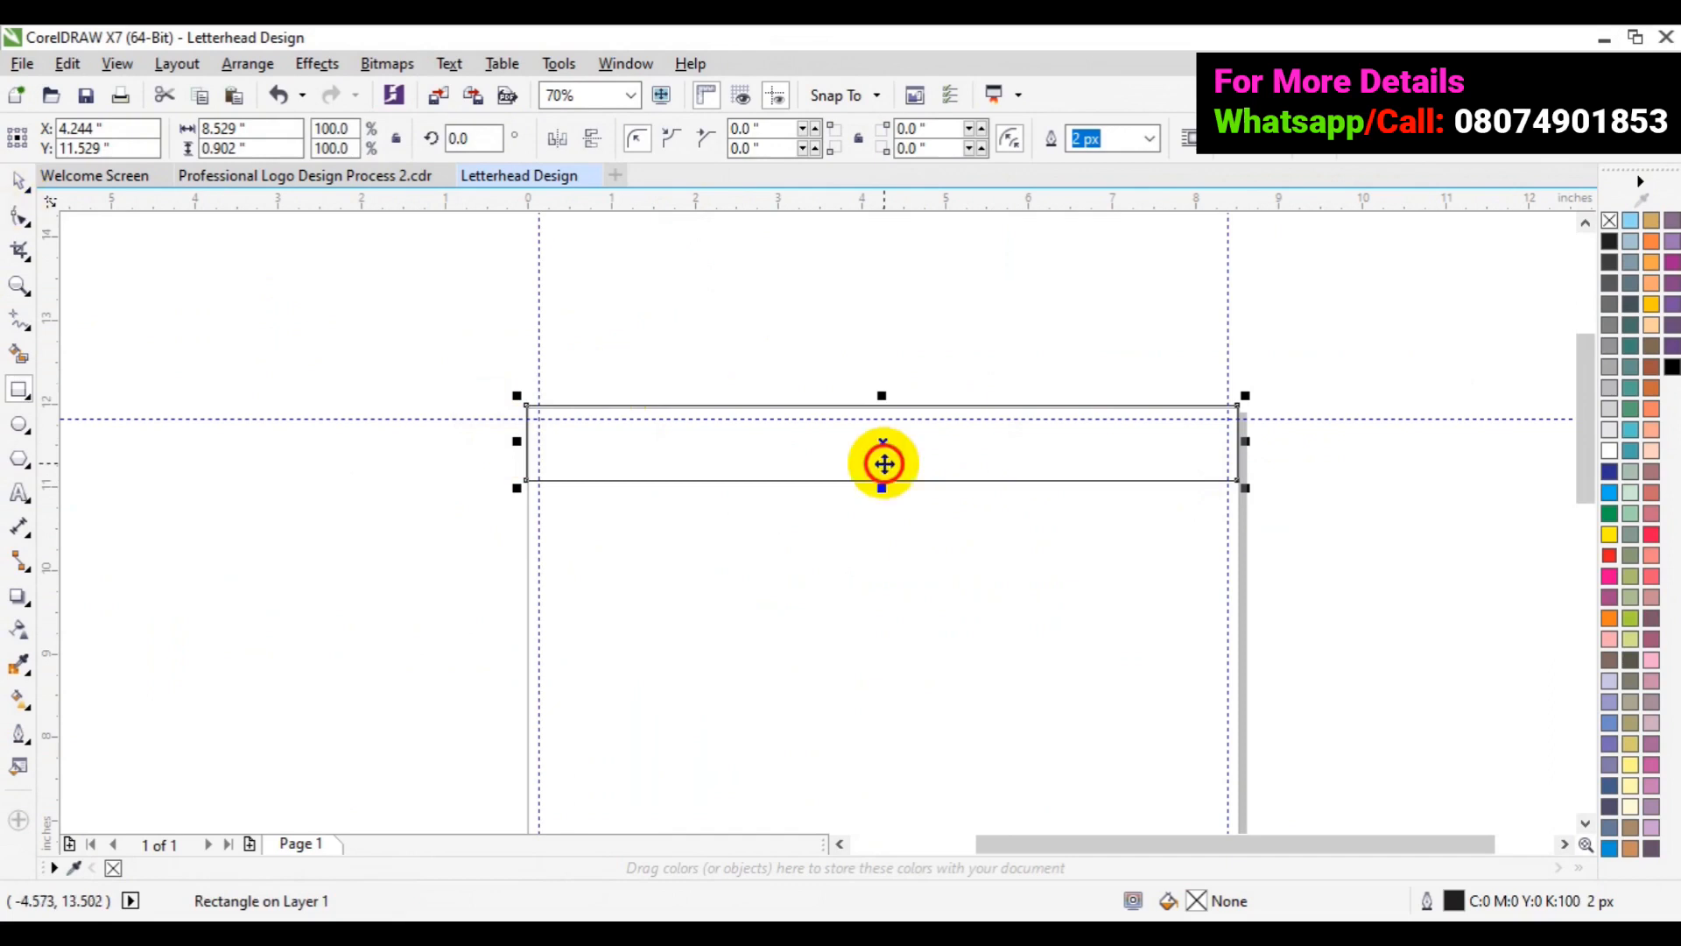
{"action": "key", "text": "space"}
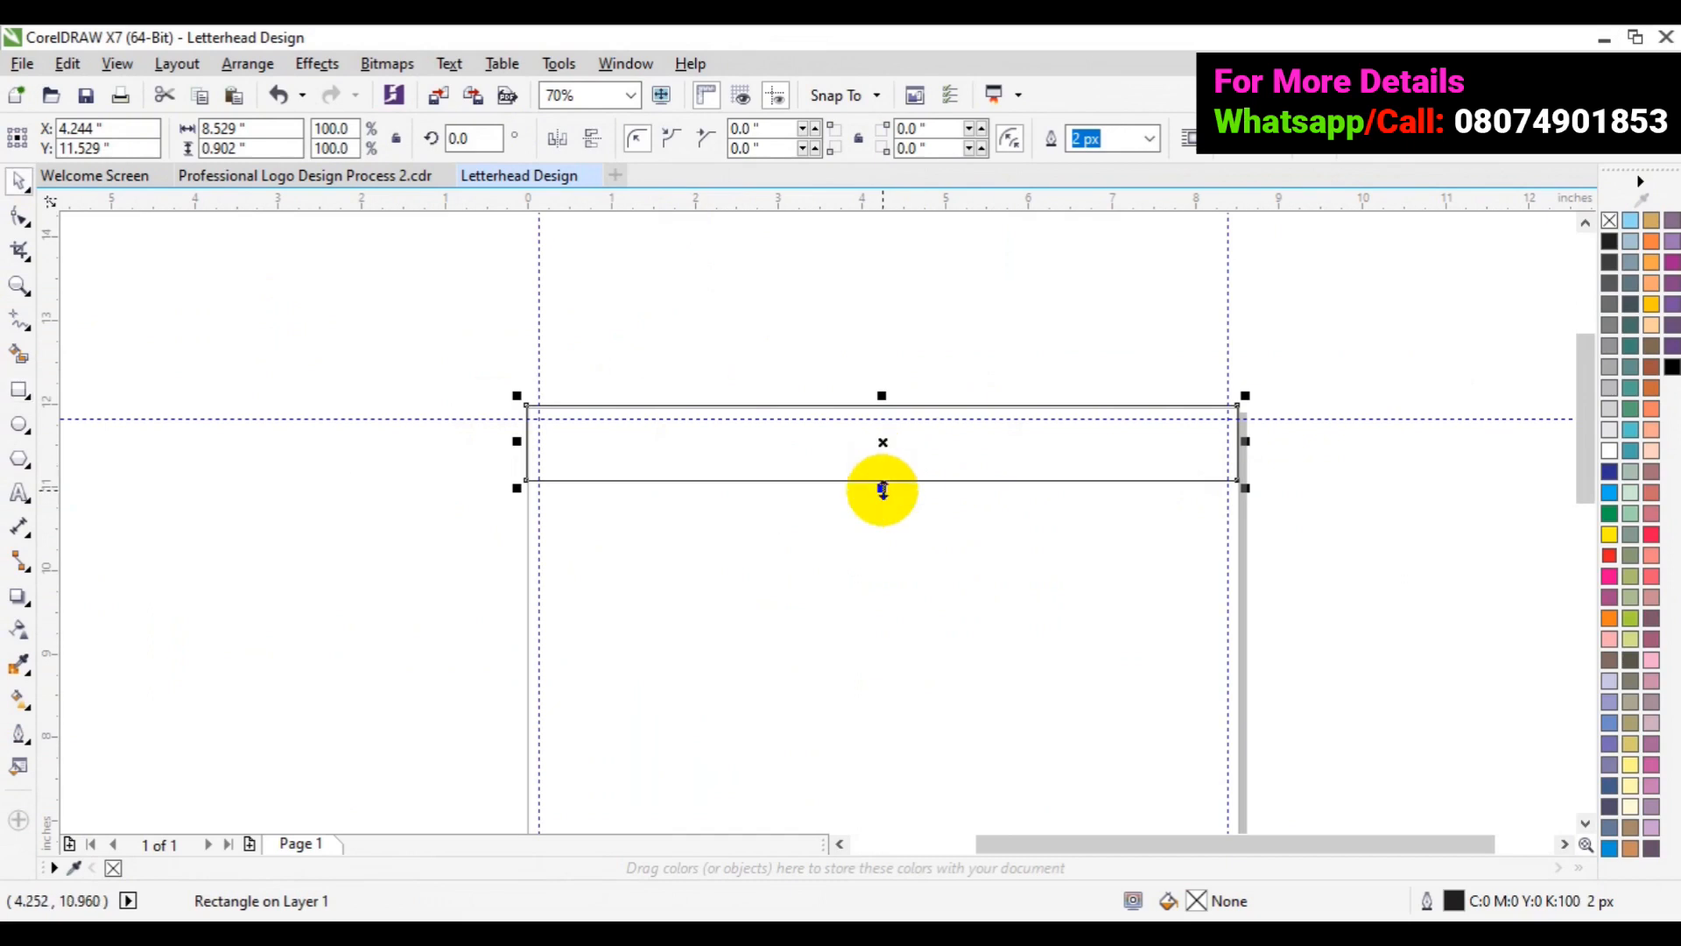
{"action": "left_click_drag", "start_coordinate": [882, 488], "coordinate": [879, 470]}
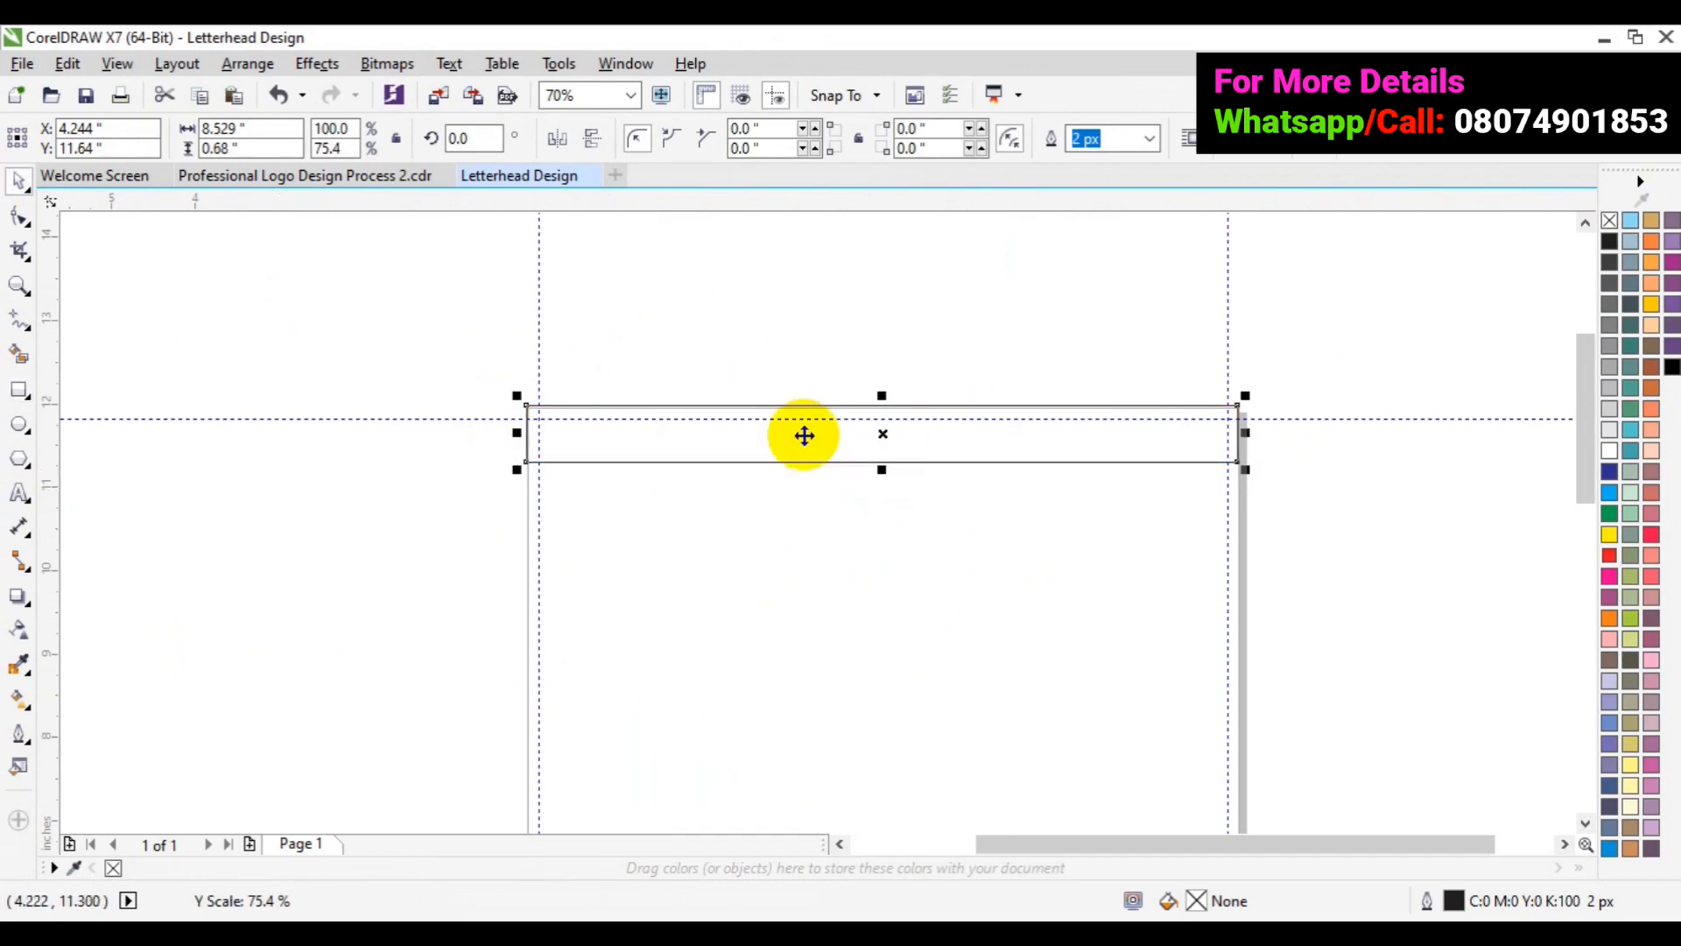
{"action": "left_click", "coordinate": [534, 471]}
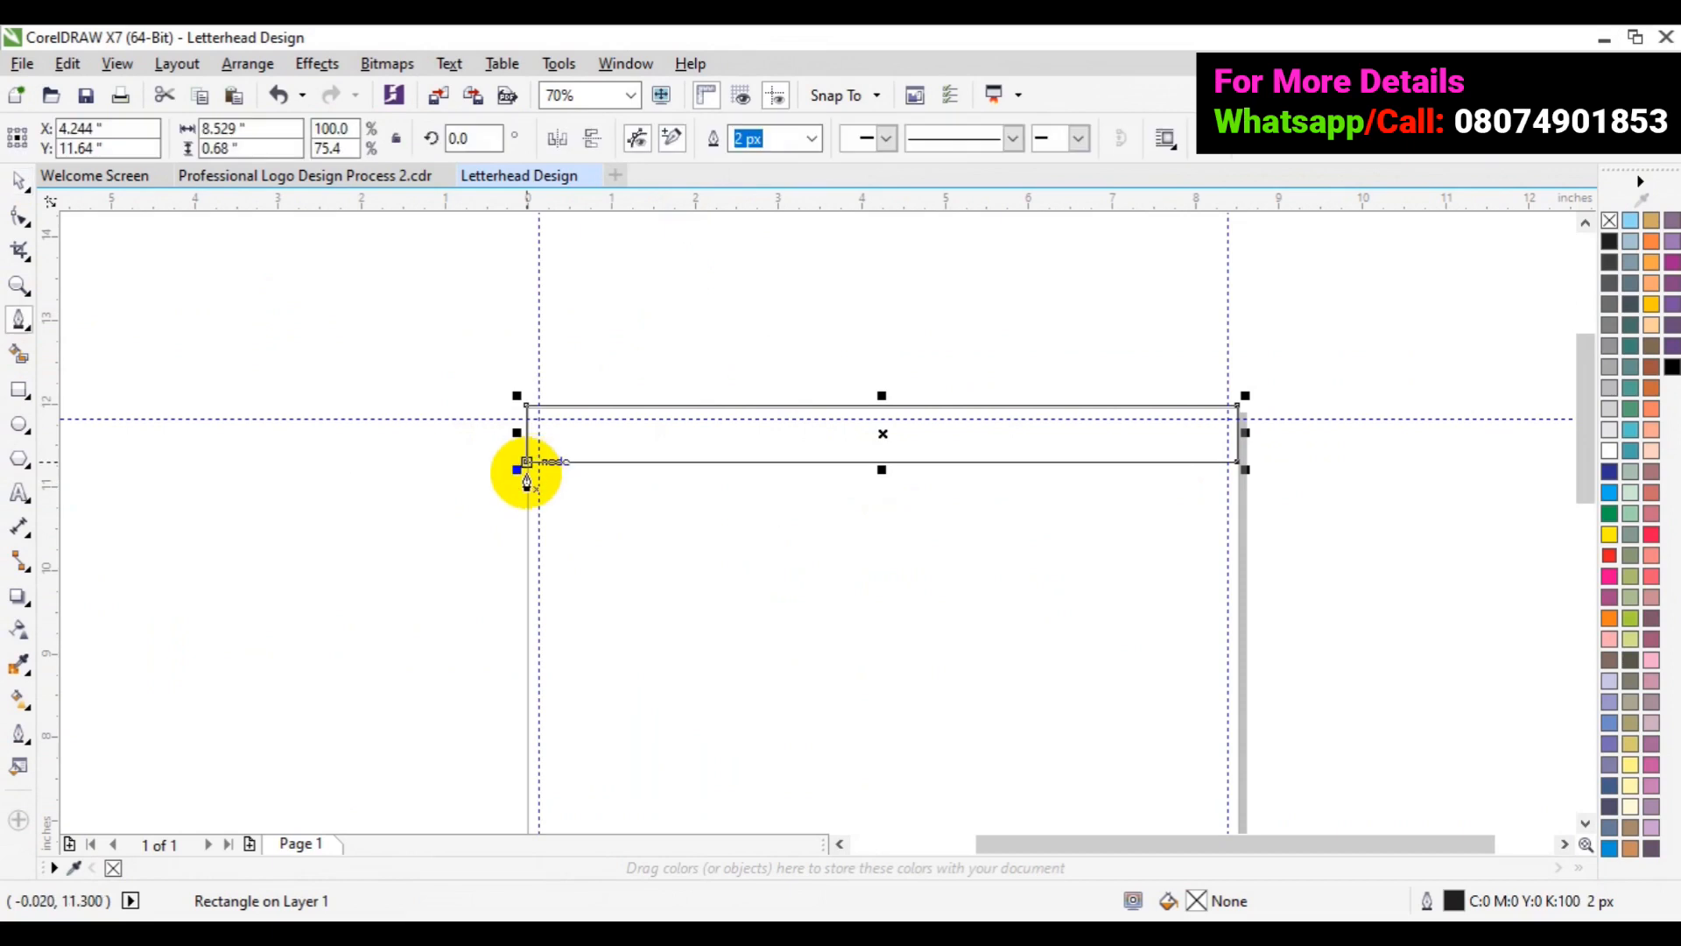
{"action": "left_click", "coordinate": [527, 468]}
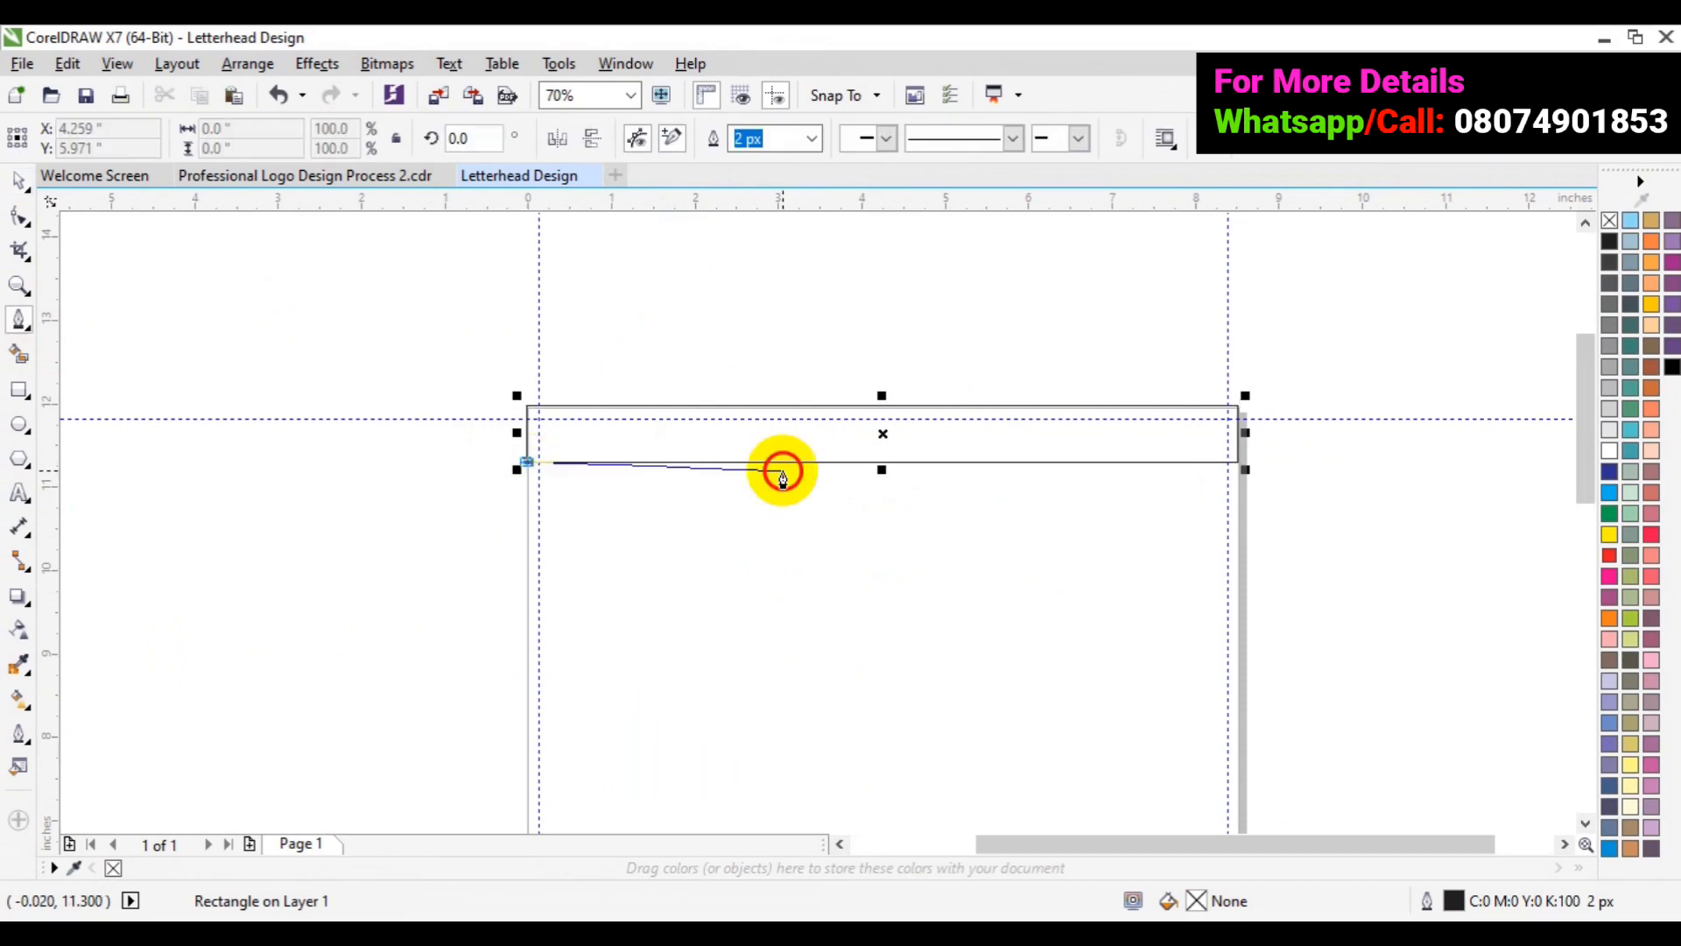
{"action": "key", "text": "Escape"}
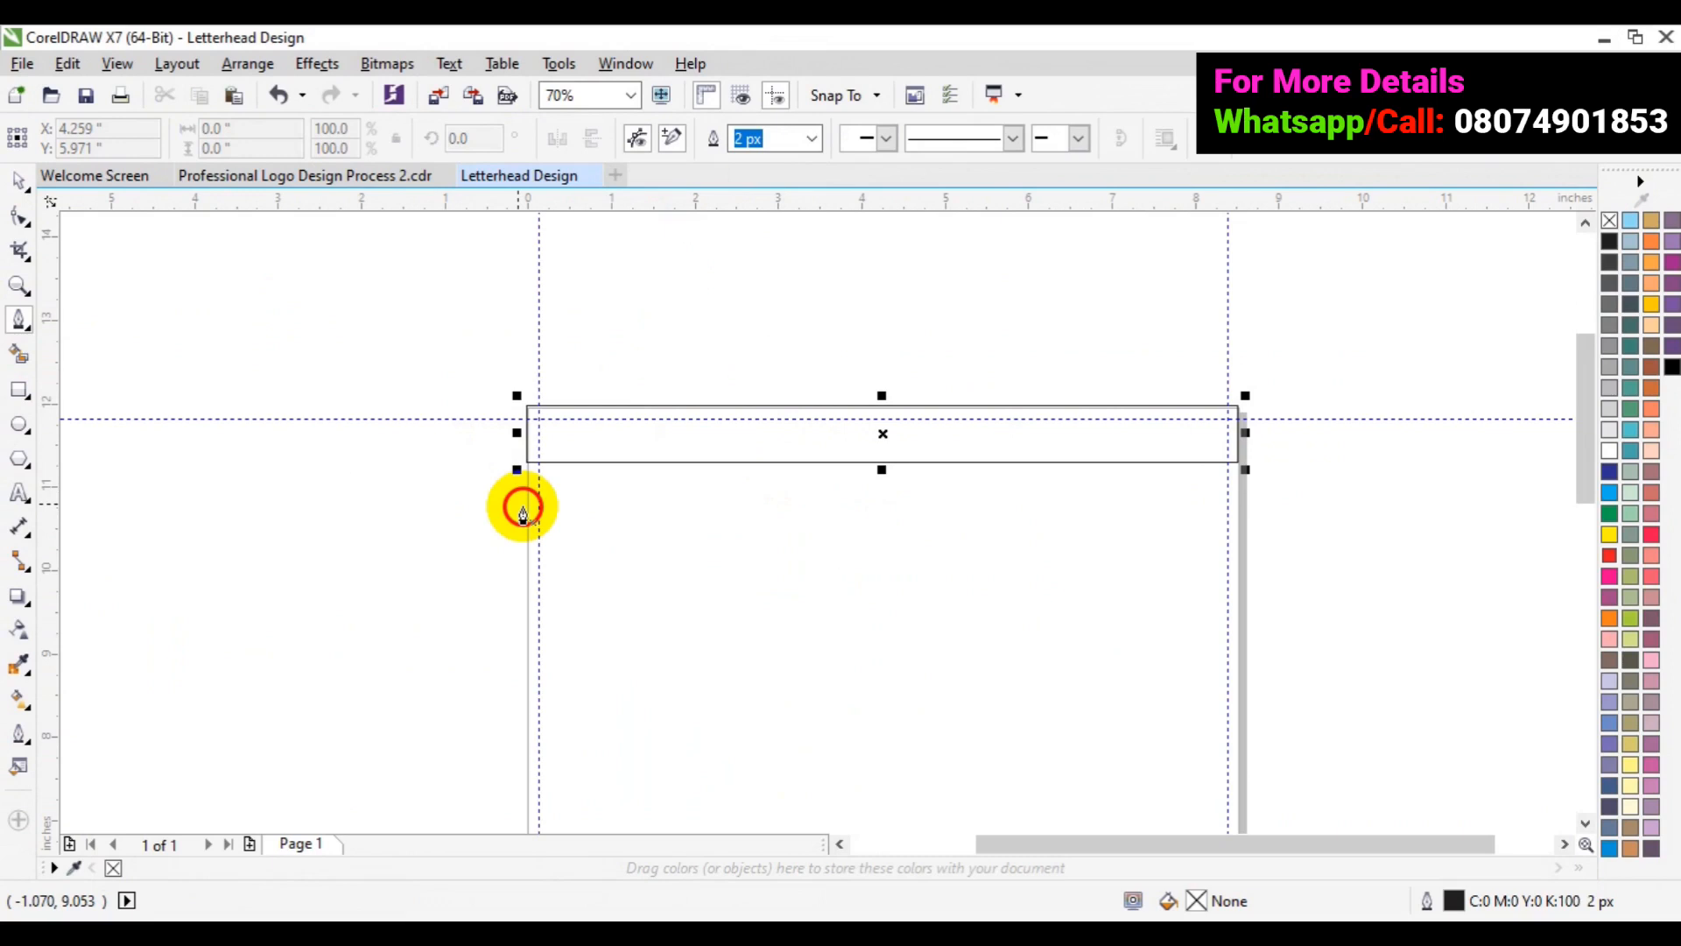
Draw a straight horizontal line about 8.54 inches long with the Pen tool, across the page just below the header rectangle
{"action": "left_click", "coordinate": [527, 490]}
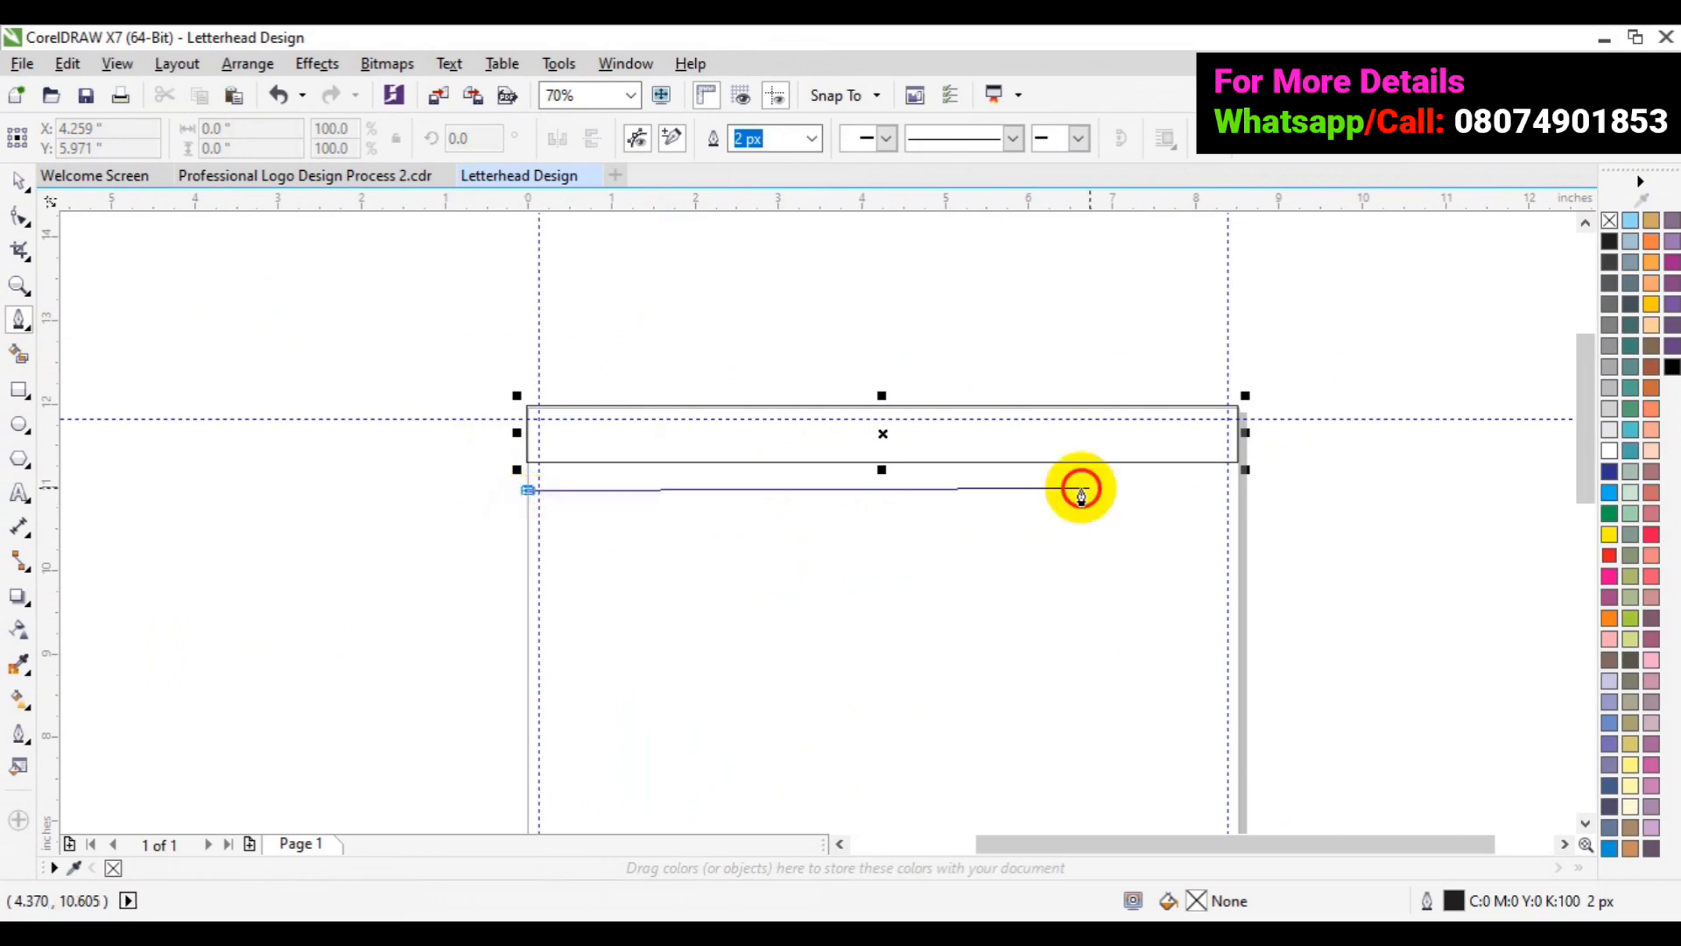
{"action": "double_click", "coordinate": [1238, 490]}
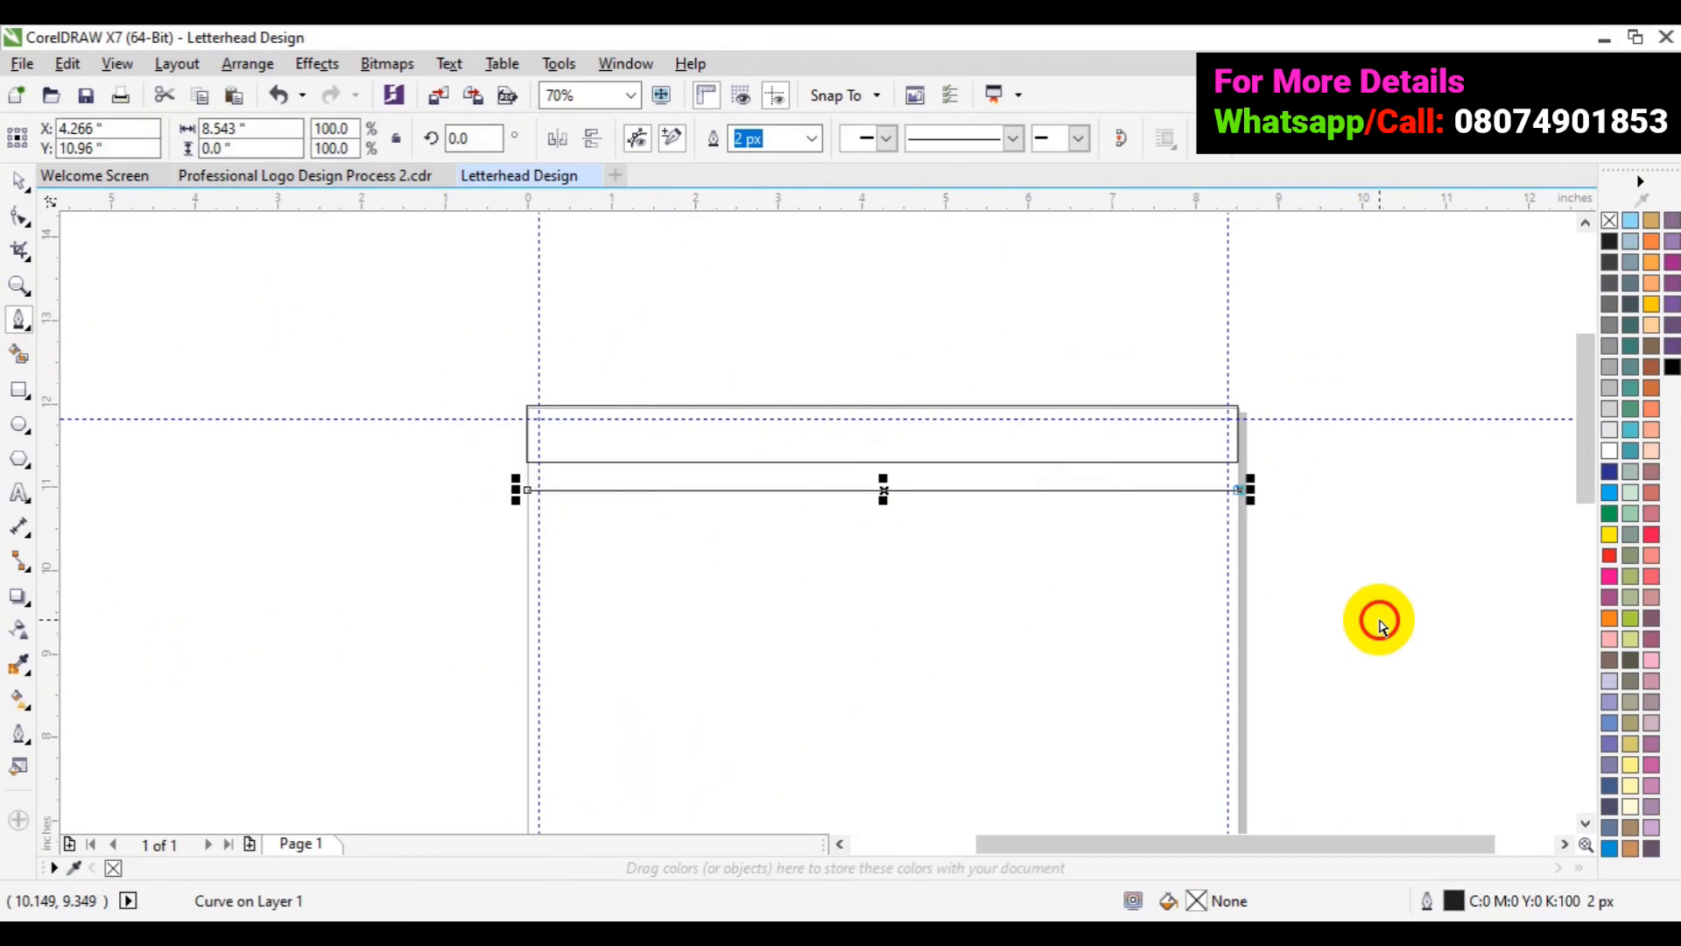
{"action": "key", "text": "Escape"}
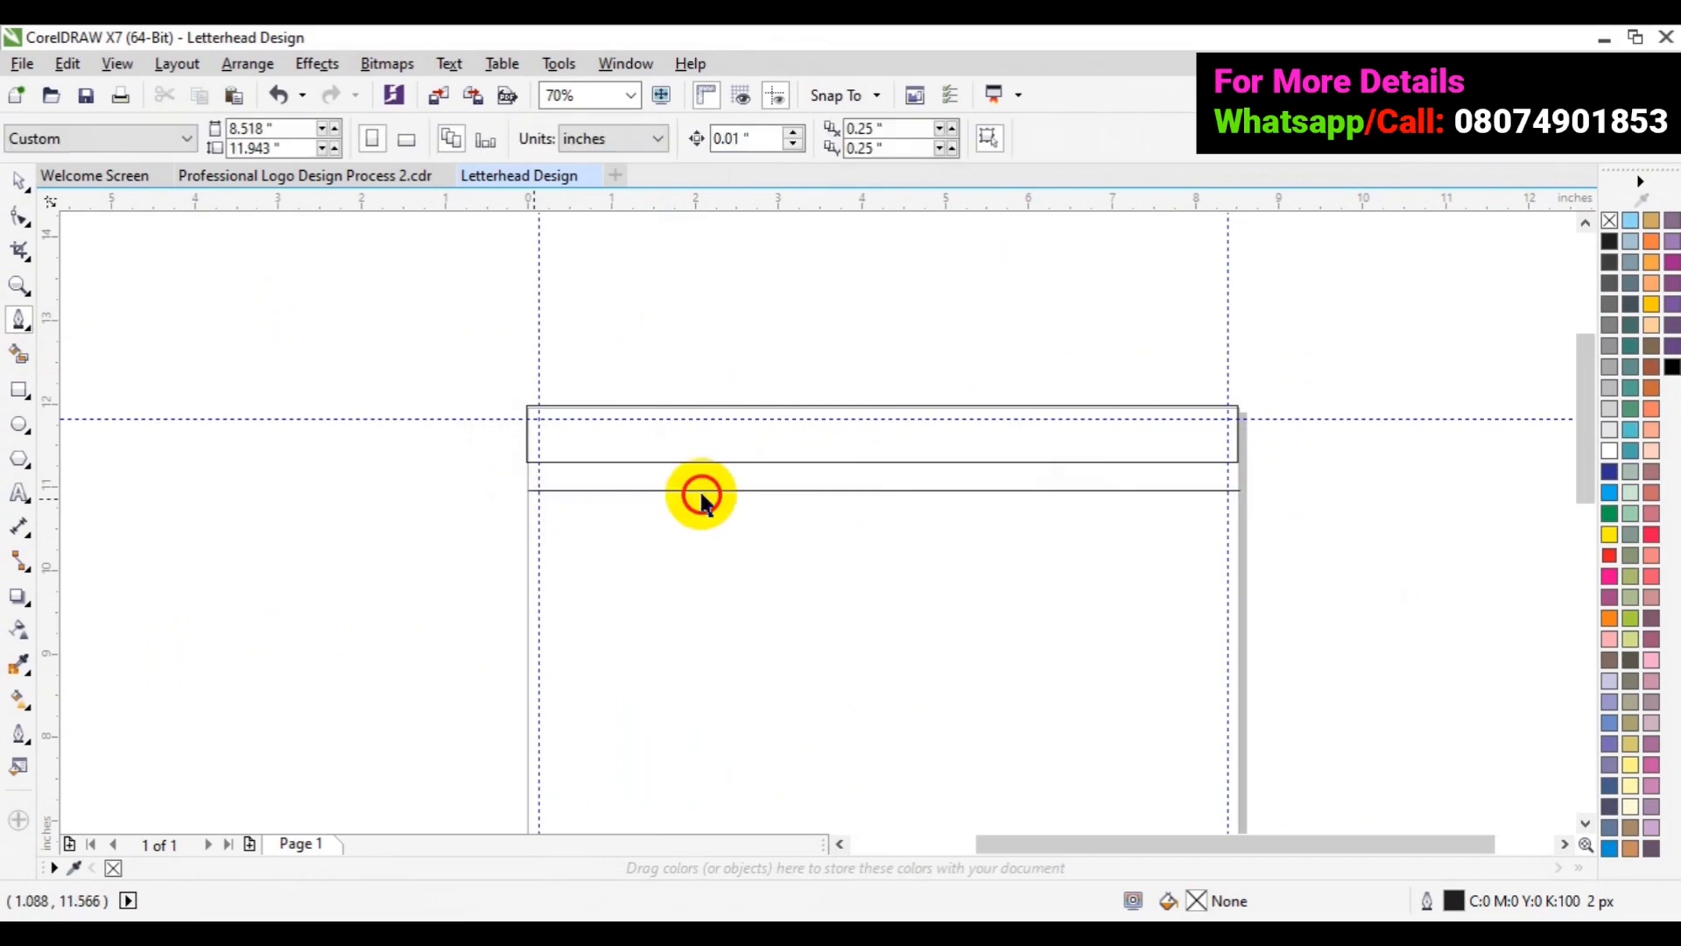
Move the line up close beneath the header rectangle, to about Y 11.22 inches, and set its outline width to 10 px
{"action": "key", "text": "space"}
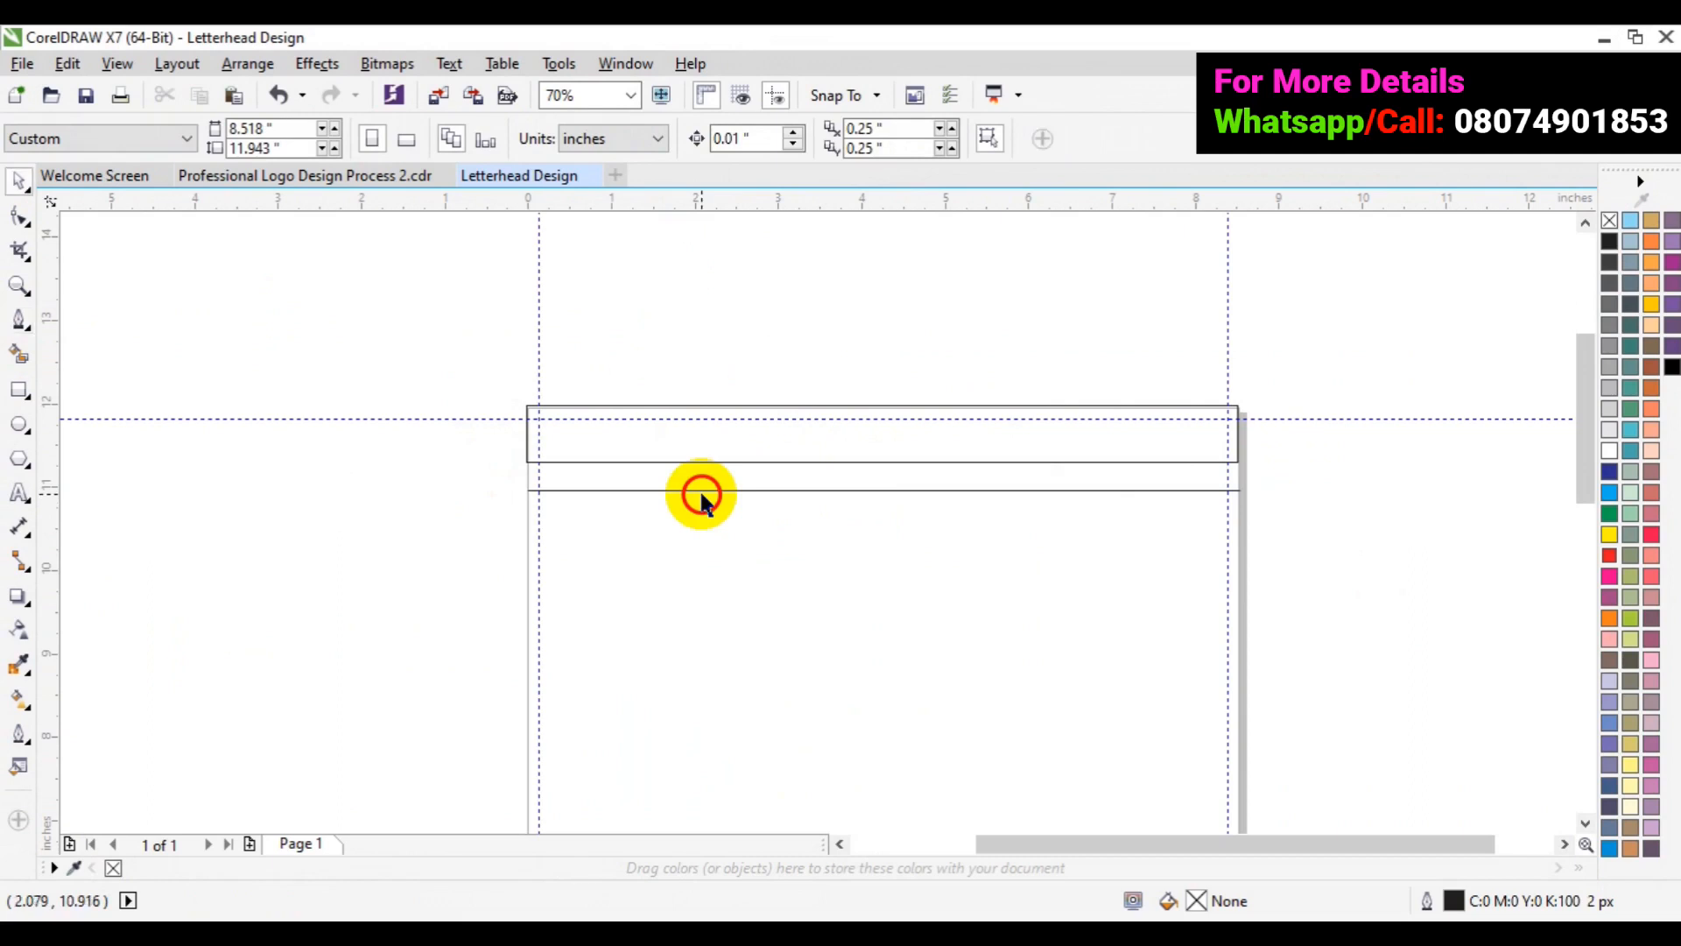
{"action": "left_click", "coordinate": [709, 492]}
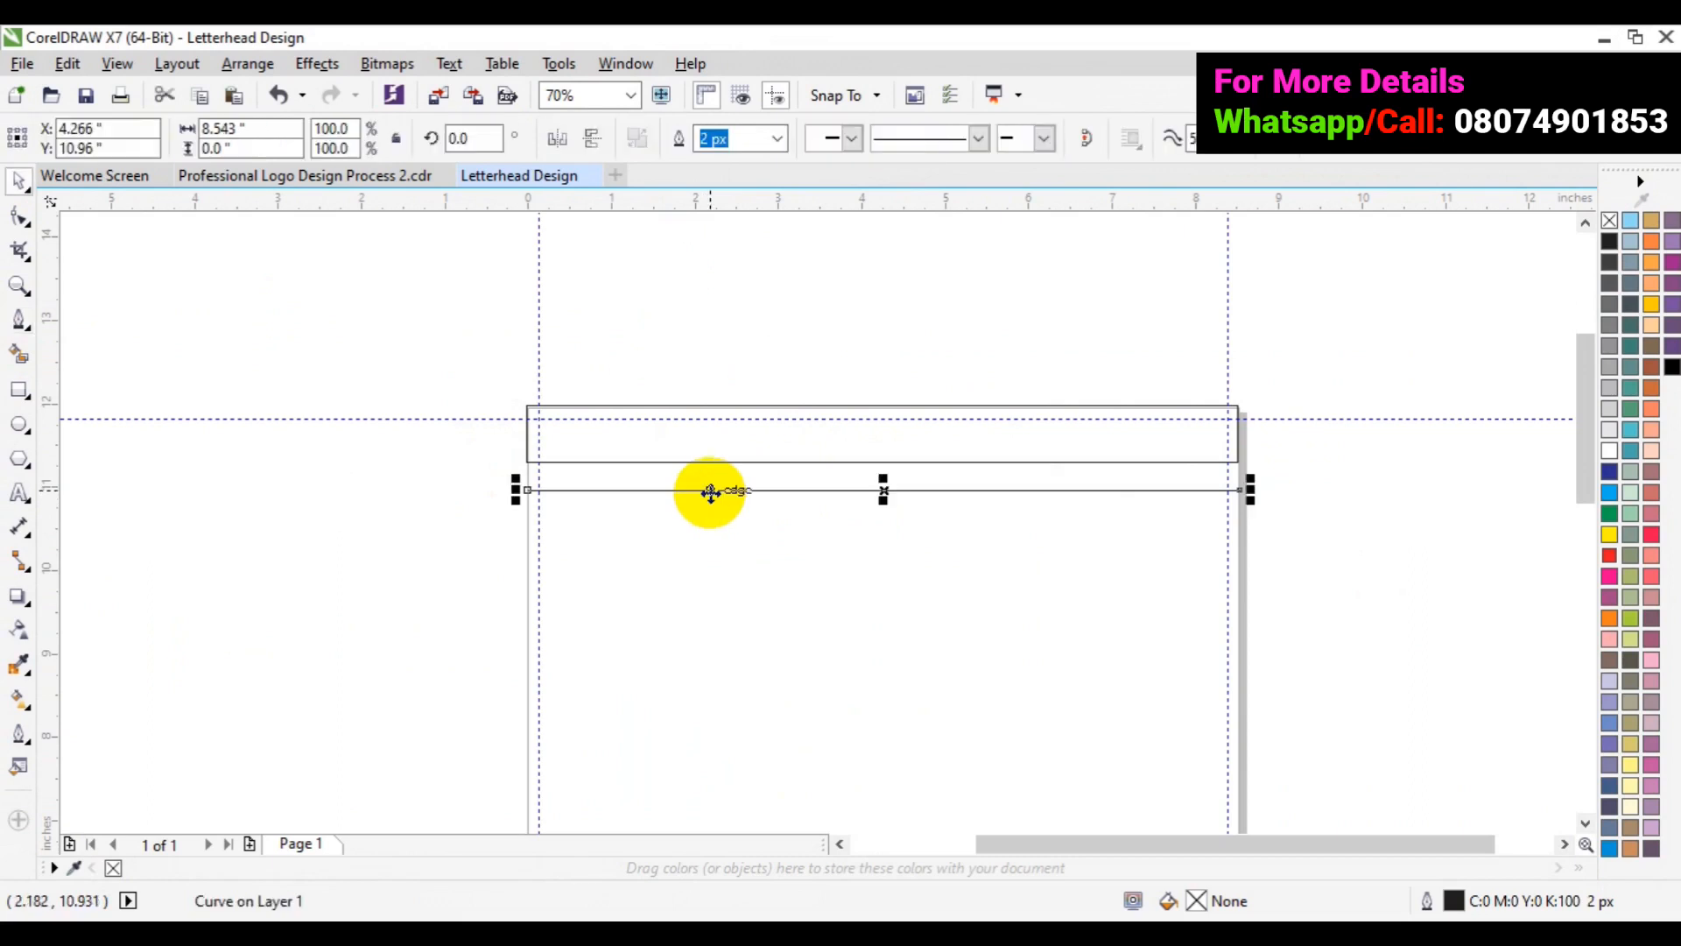
{"action": "left_click_drag", "start_coordinate": [709, 492], "coordinate": [709, 478]}
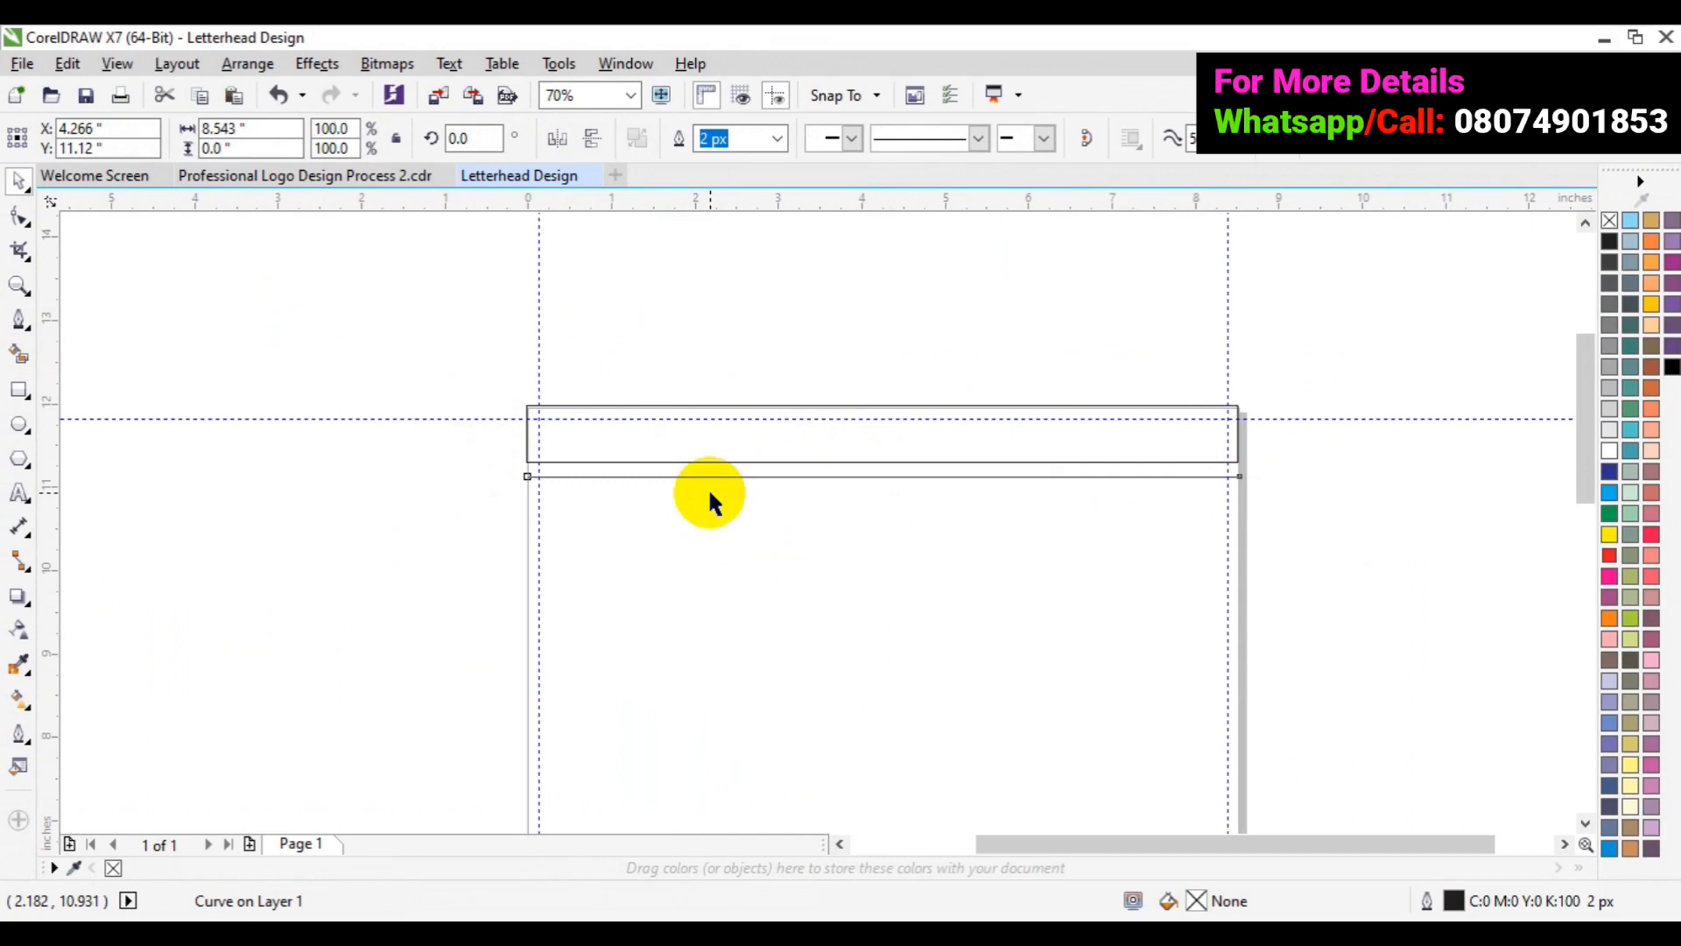
{"action": "key", "text": "Up"}
{"action": "key", "text": "Up"}
{"action": "key", "text": "Up"}
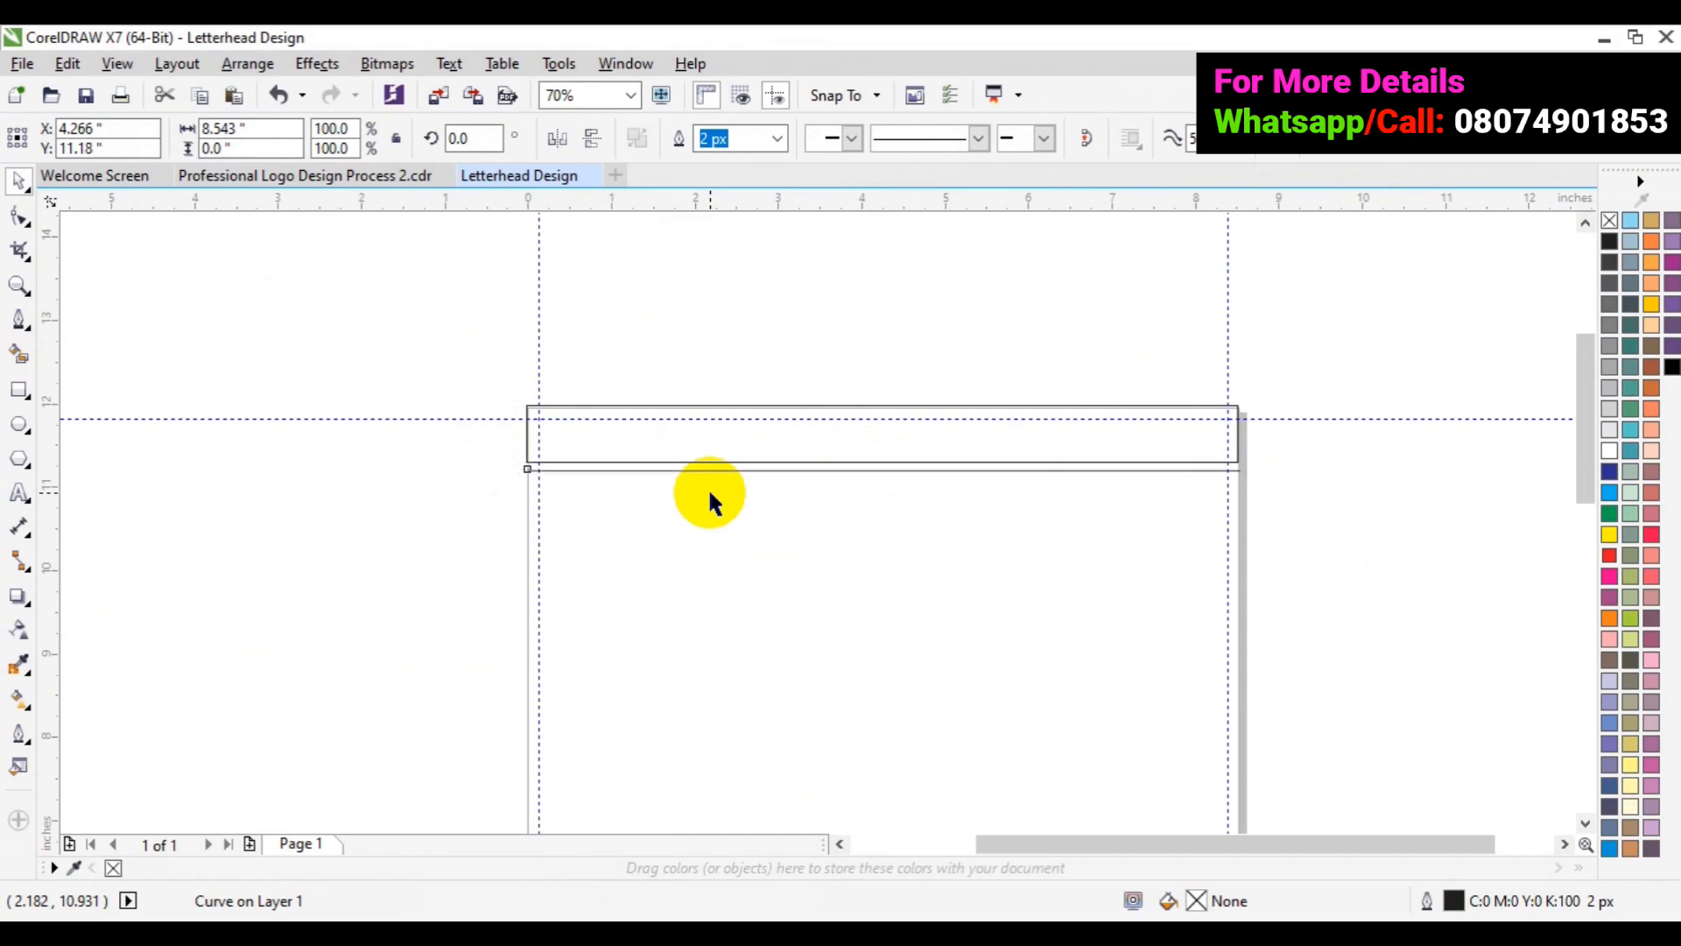
{"action": "left_click", "coordinate": [778, 139]}
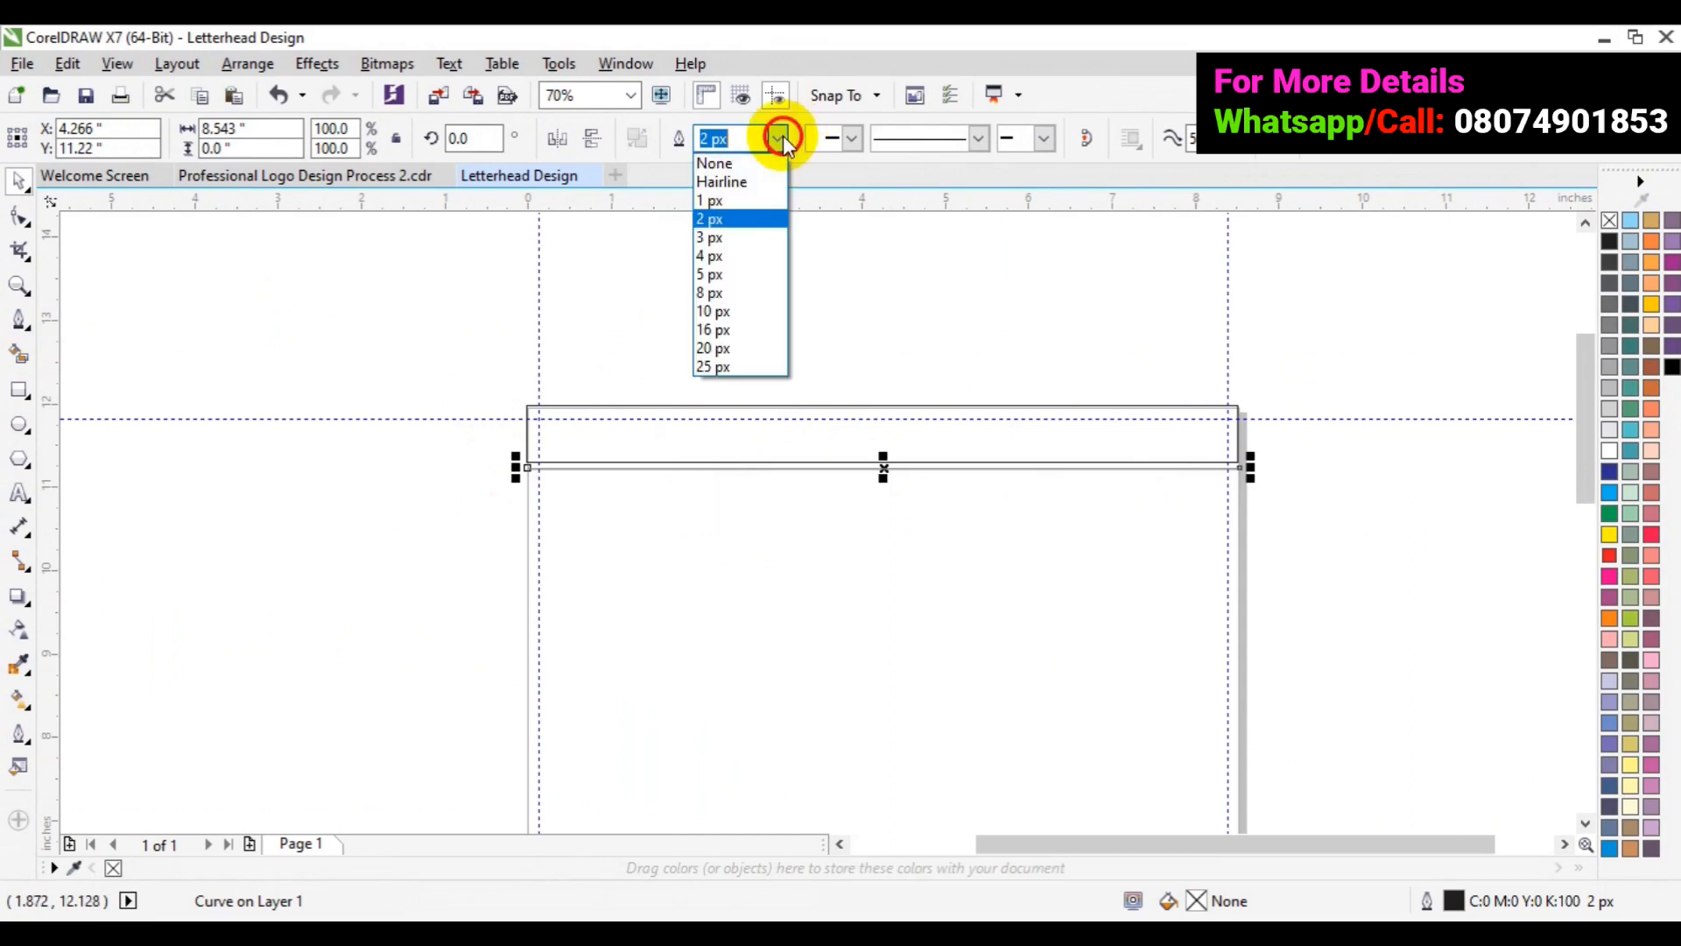
{"action": "left_click", "coordinate": [712, 311]}
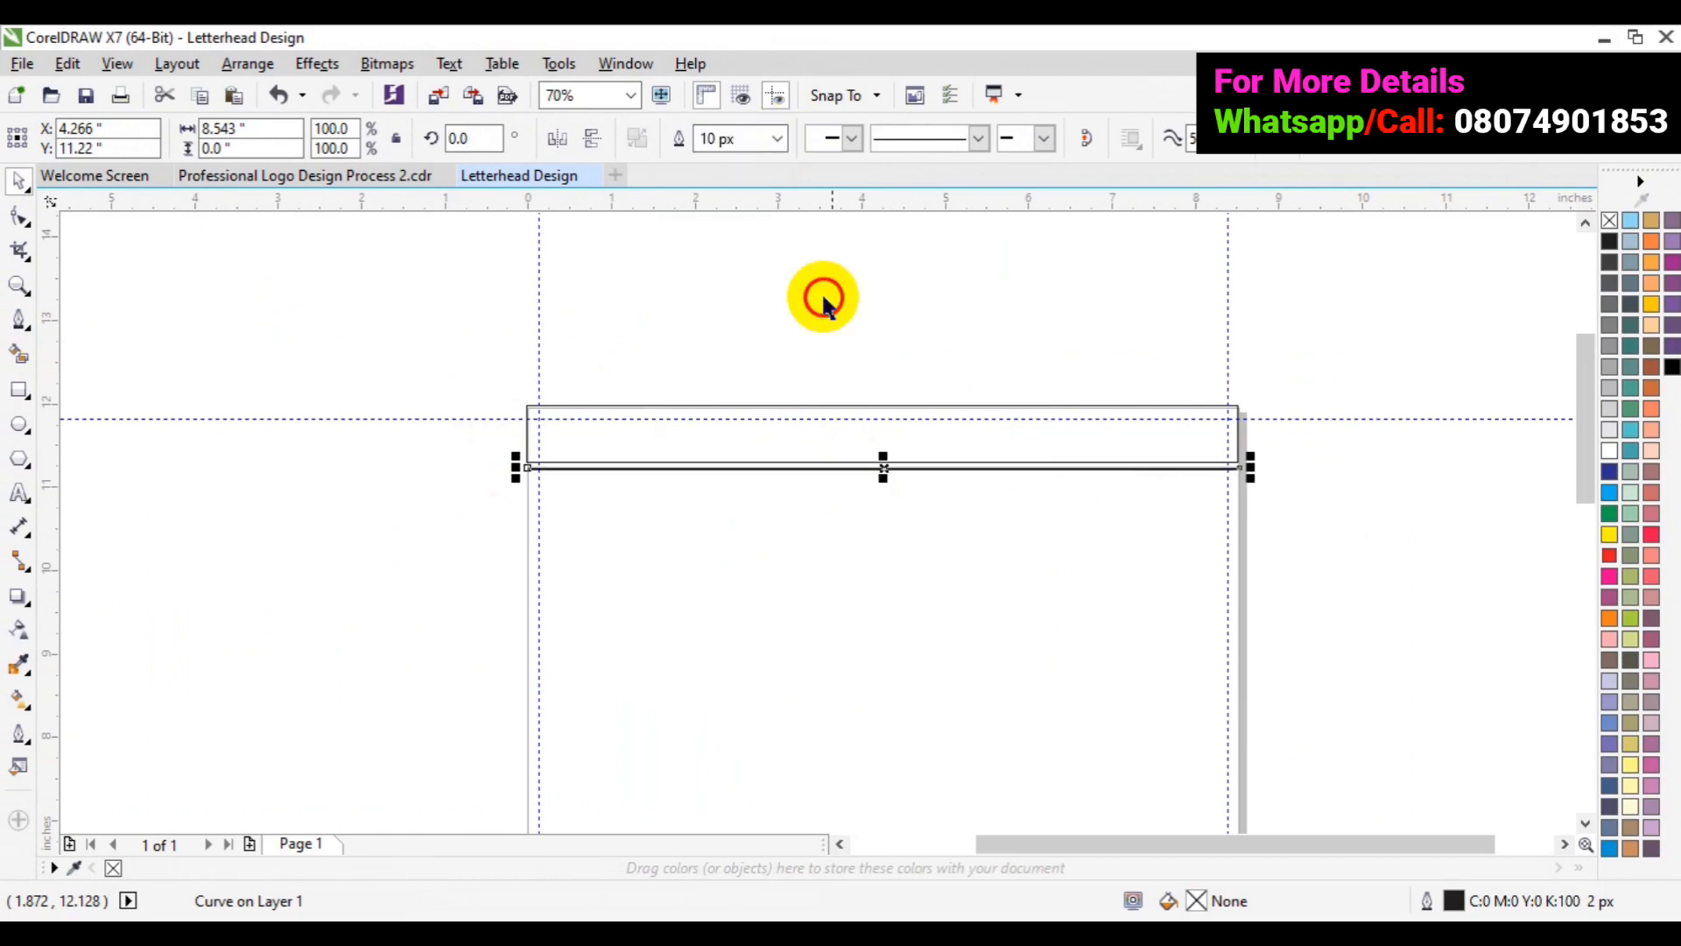
Draw a vertical line with the Pen tool spanning the header rectangle's height, about 0.62 inch from the page's left edge
{"action": "left_click", "coordinate": [721, 436]}
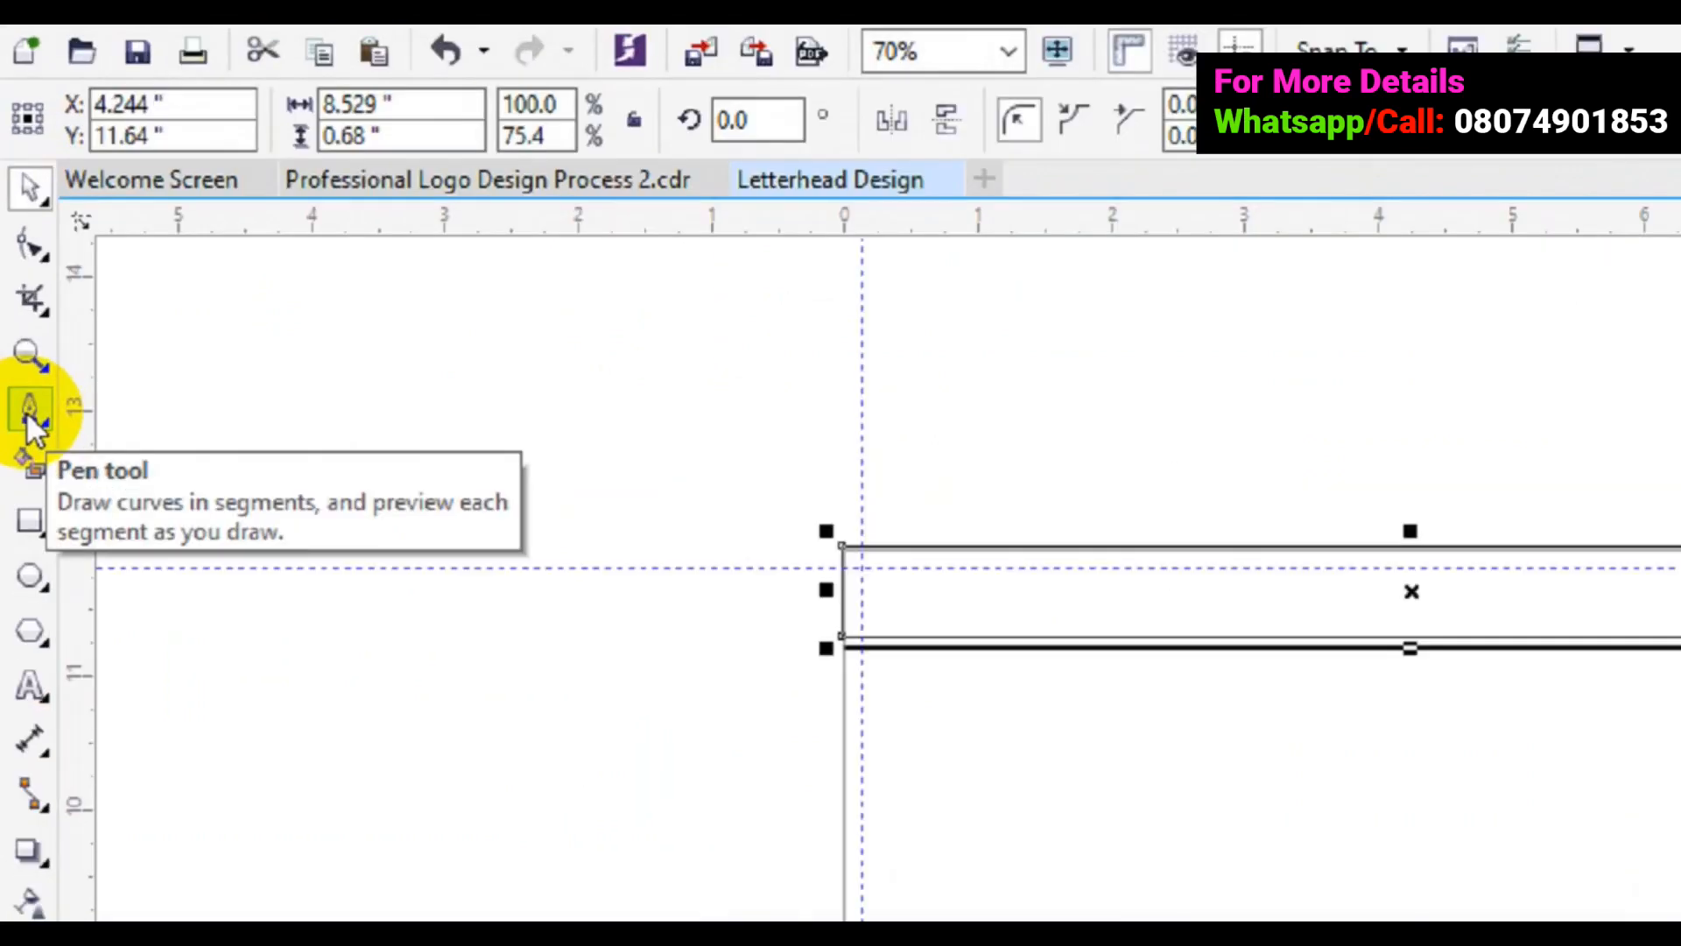
{"action": "left_click", "coordinate": [965, 586]}
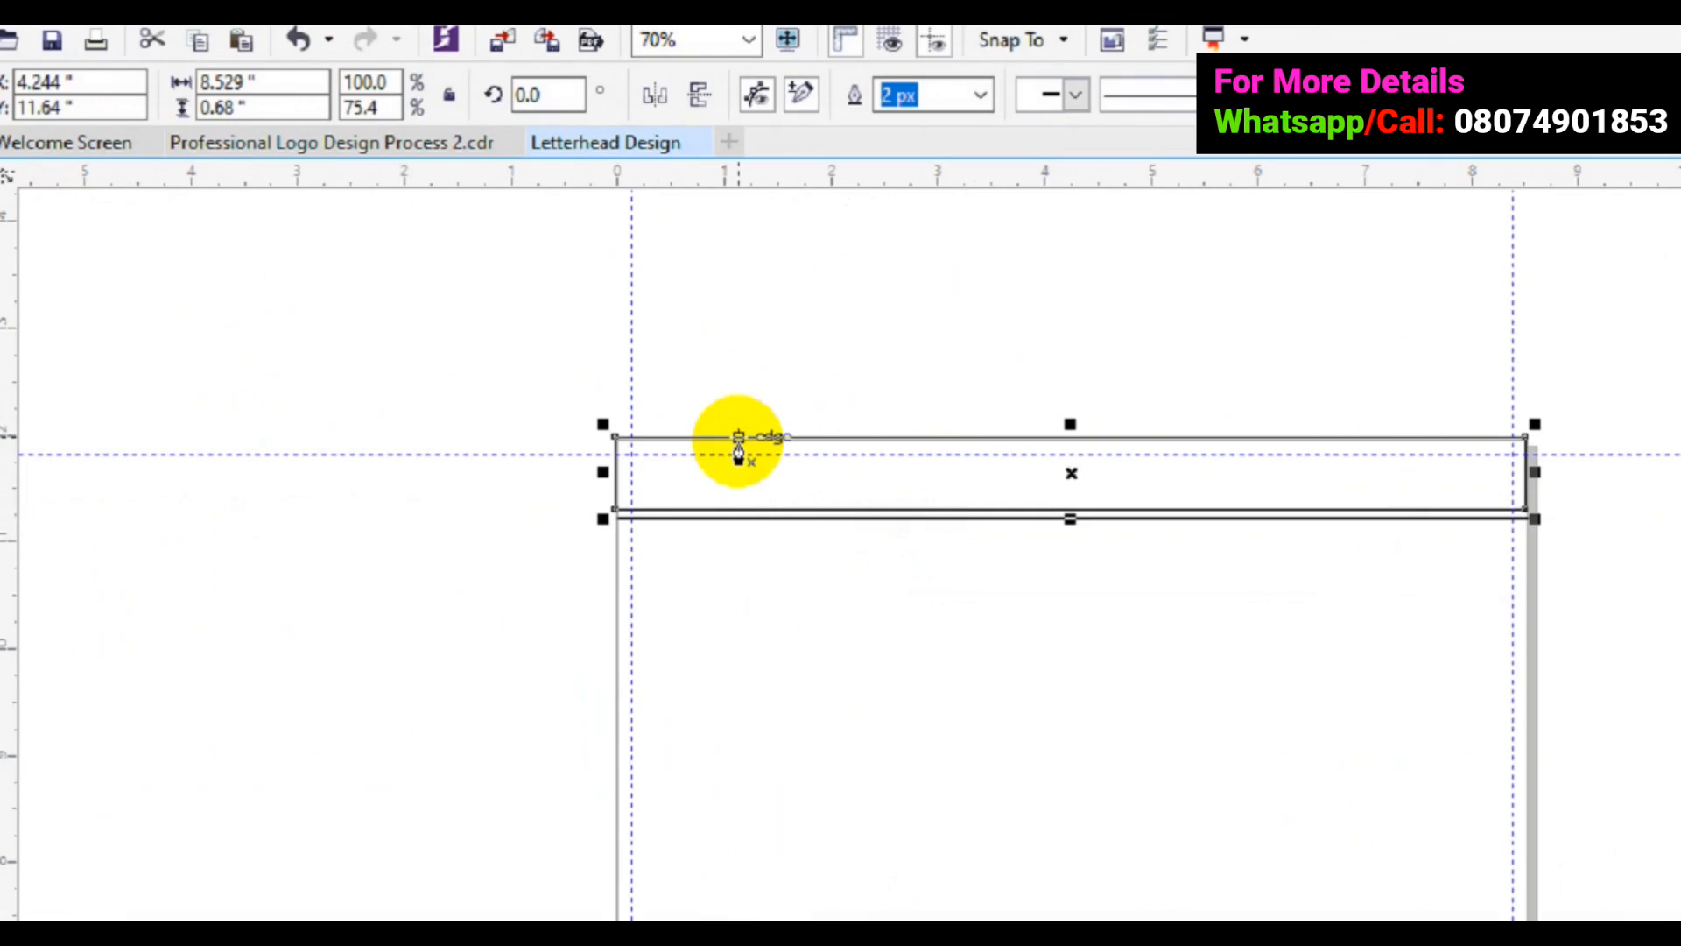
{"action": "left_click_drag", "start_coordinate": [682, 436], "coordinate": [689, 516]}
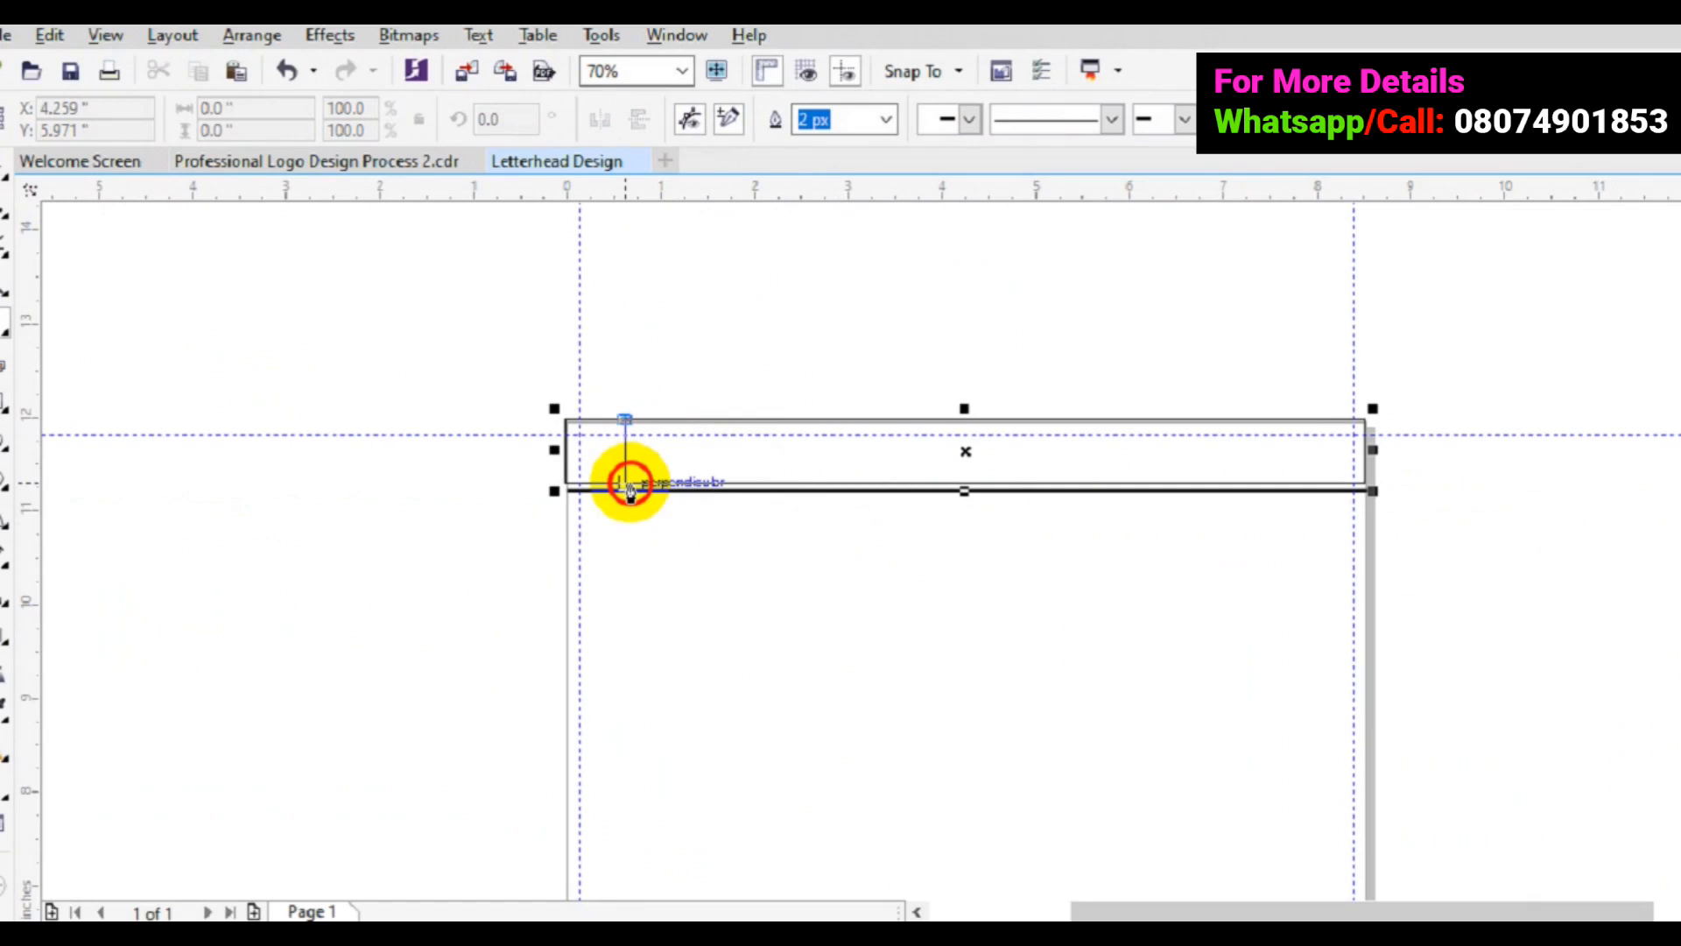
{"action": "left_click", "coordinate": [628, 483]}
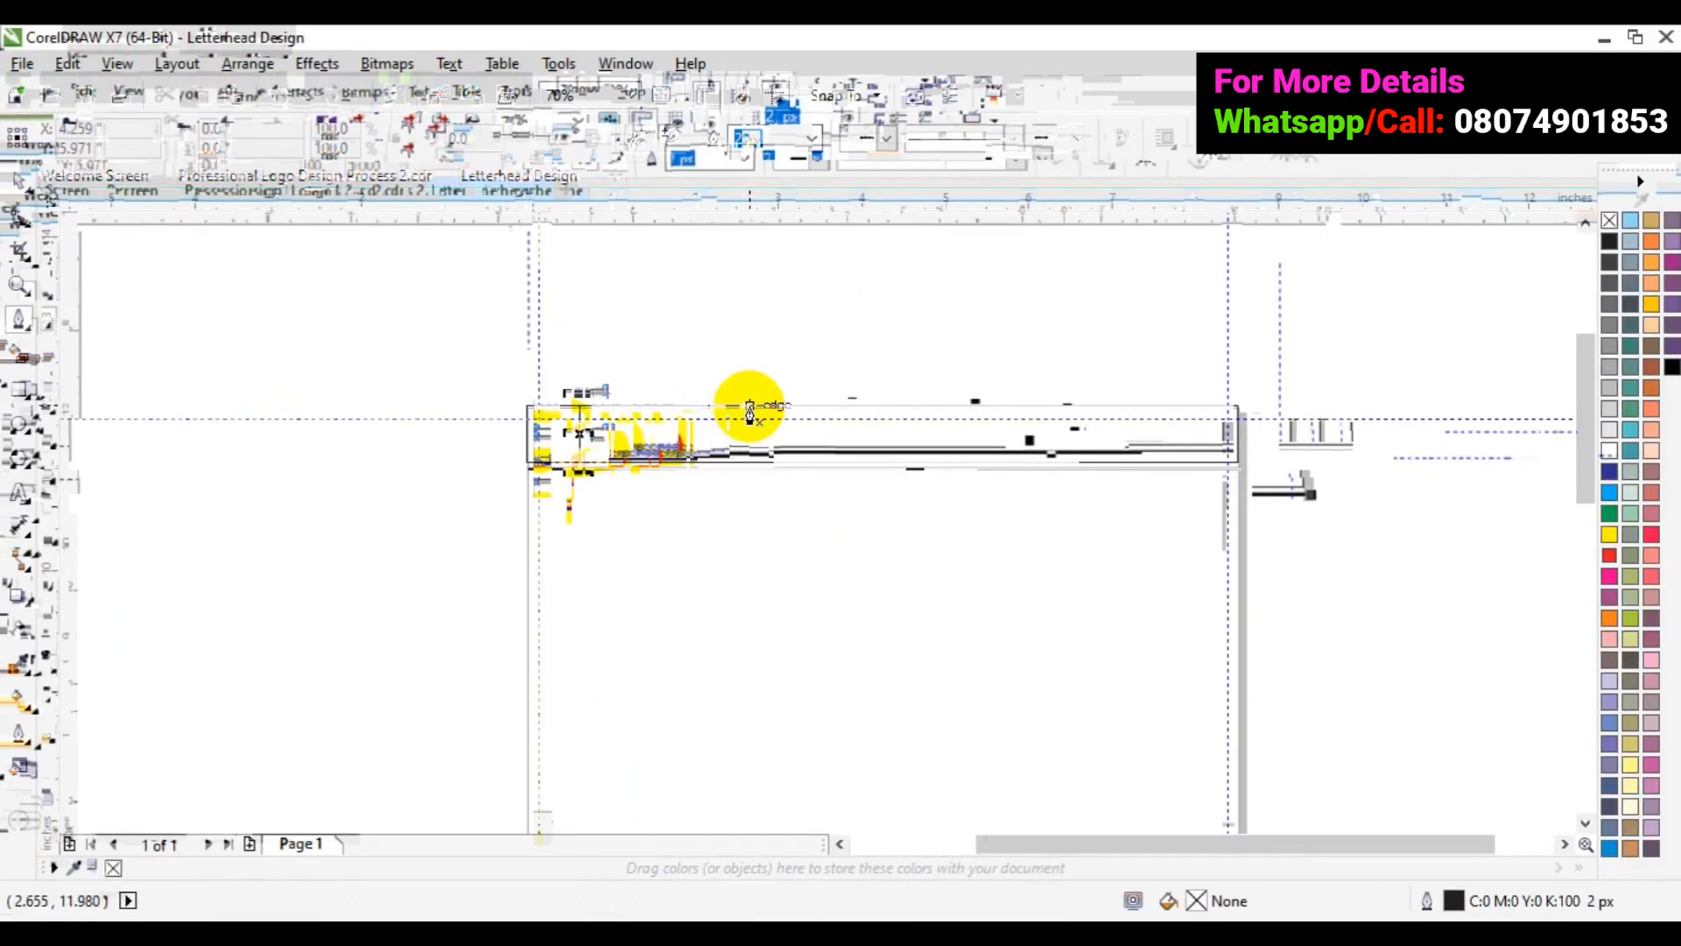
Draw a second vertical line about 0.68 inch high across the header rectangle and move it near the header's middle
{"action": "left_click_drag", "start_coordinate": [750, 407], "coordinate": [751, 461]}
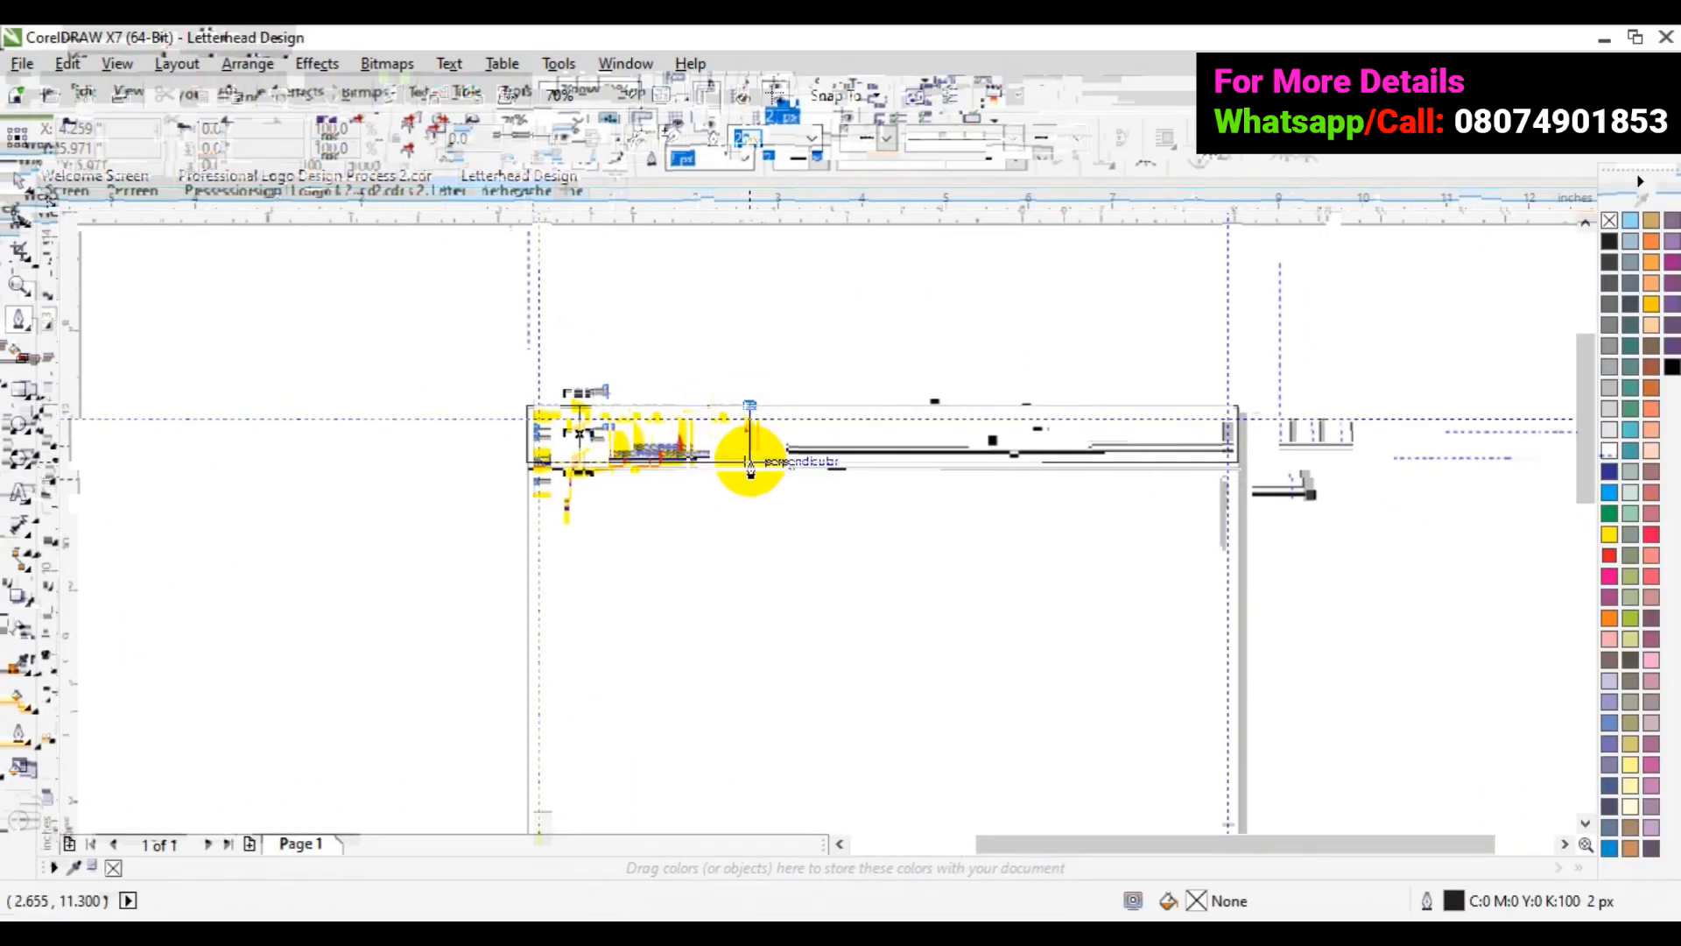
{"action": "left_click", "coordinate": [749, 438]}
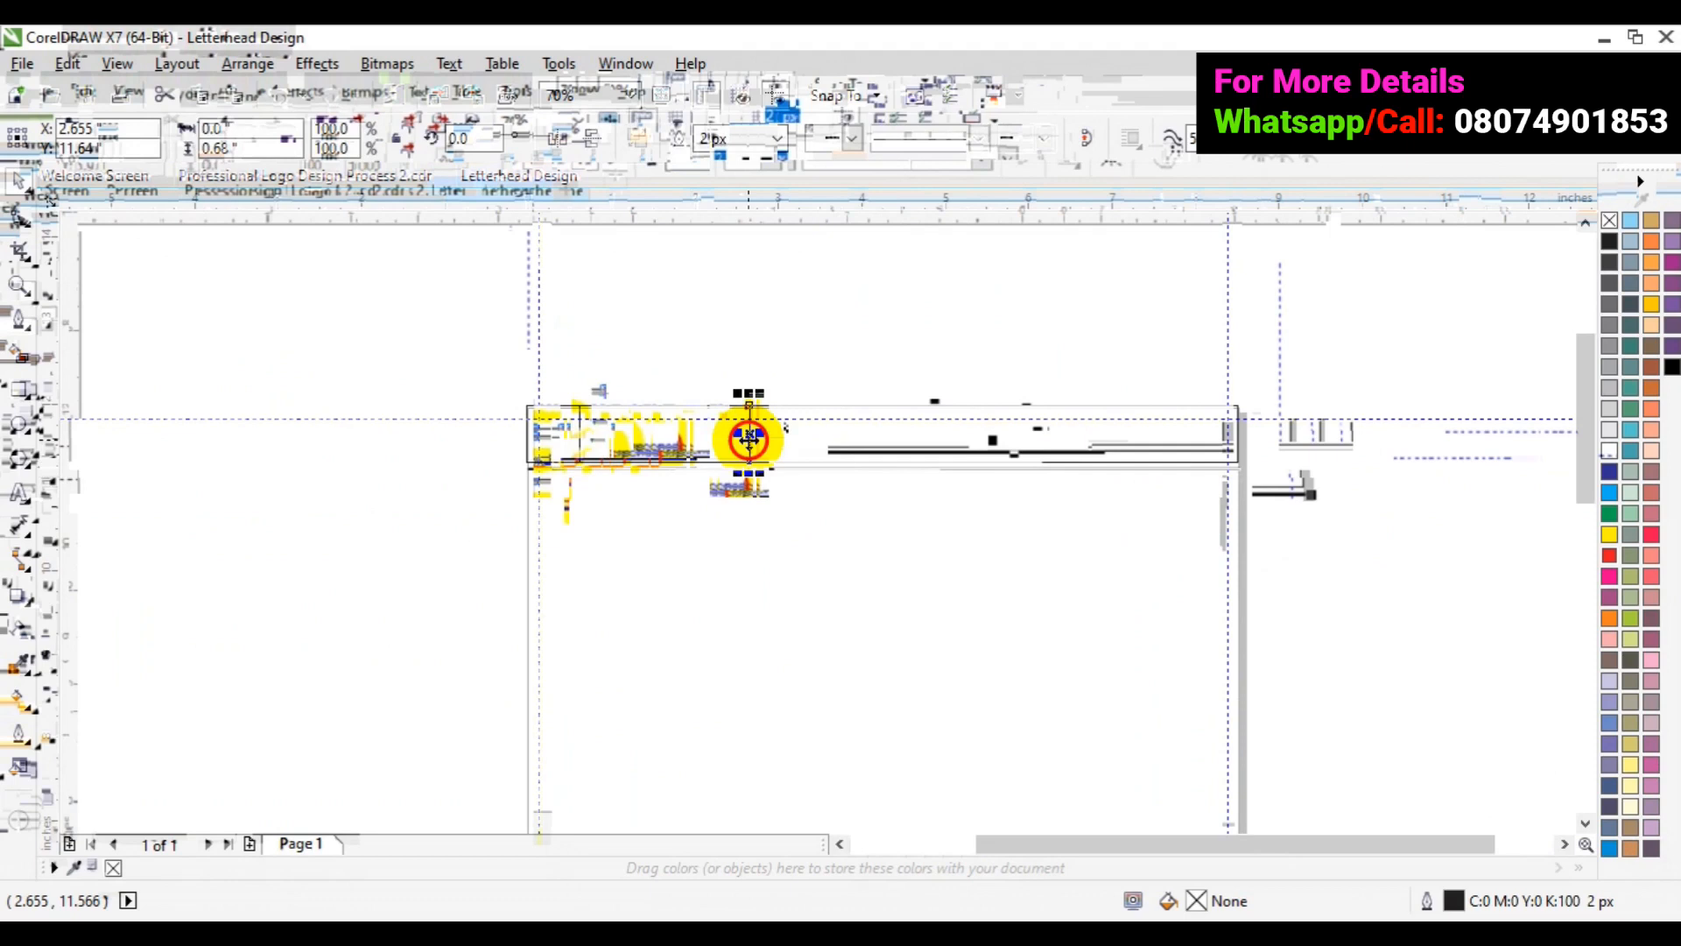
{"action": "left_click_drag", "start_coordinate": [748, 438], "coordinate": [857, 433]}
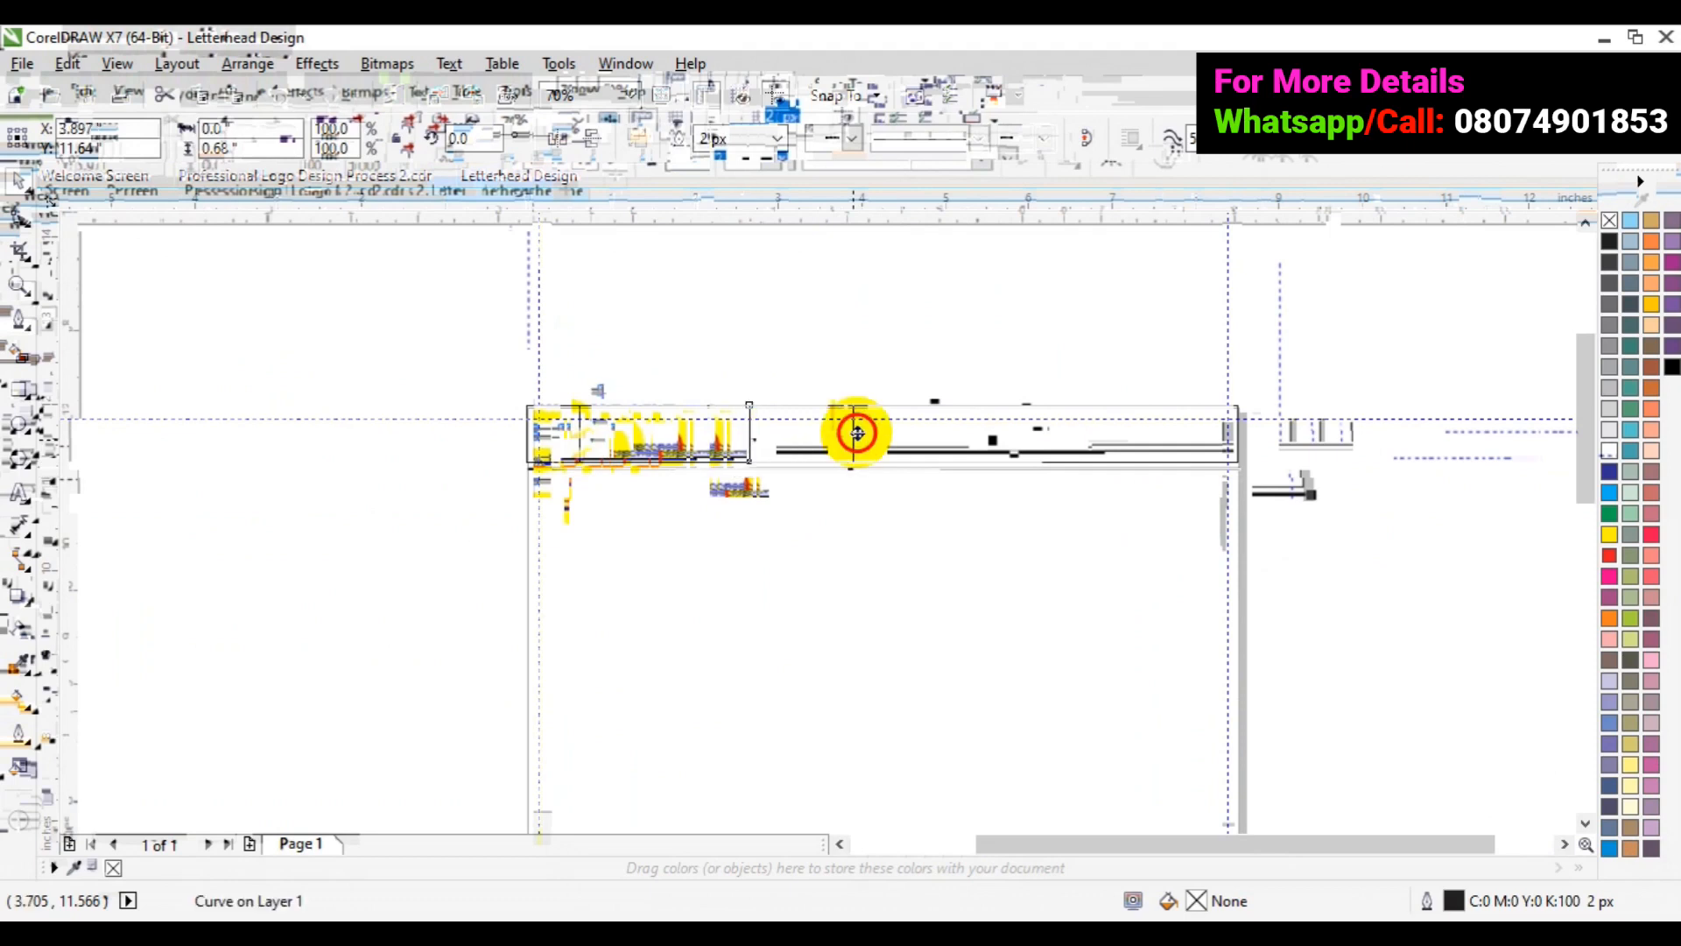
{"action": "left_click_drag", "start_coordinate": [856, 432], "coordinate": [868, 432]}
Move the first vertical line closer to the header rectangle's left end, to about X 0.41 inch
{"action": "left_click", "coordinate": [578, 443]}
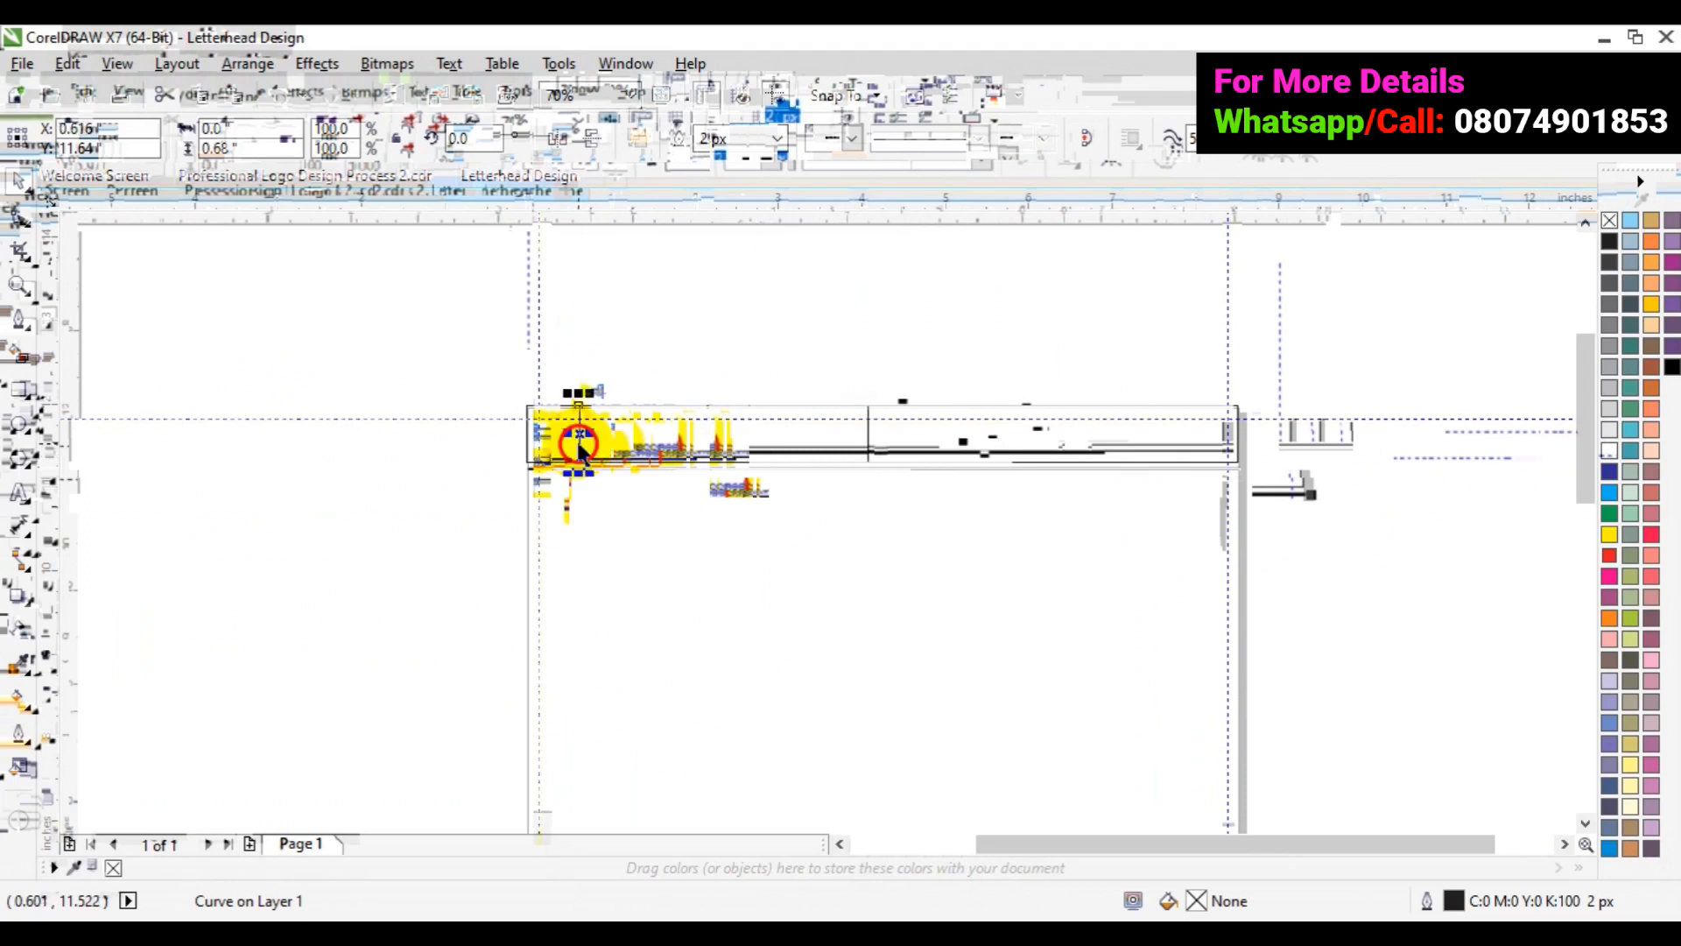
{"action": "left_click_drag", "start_coordinate": [578, 444], "coordinate": [560, 444]}
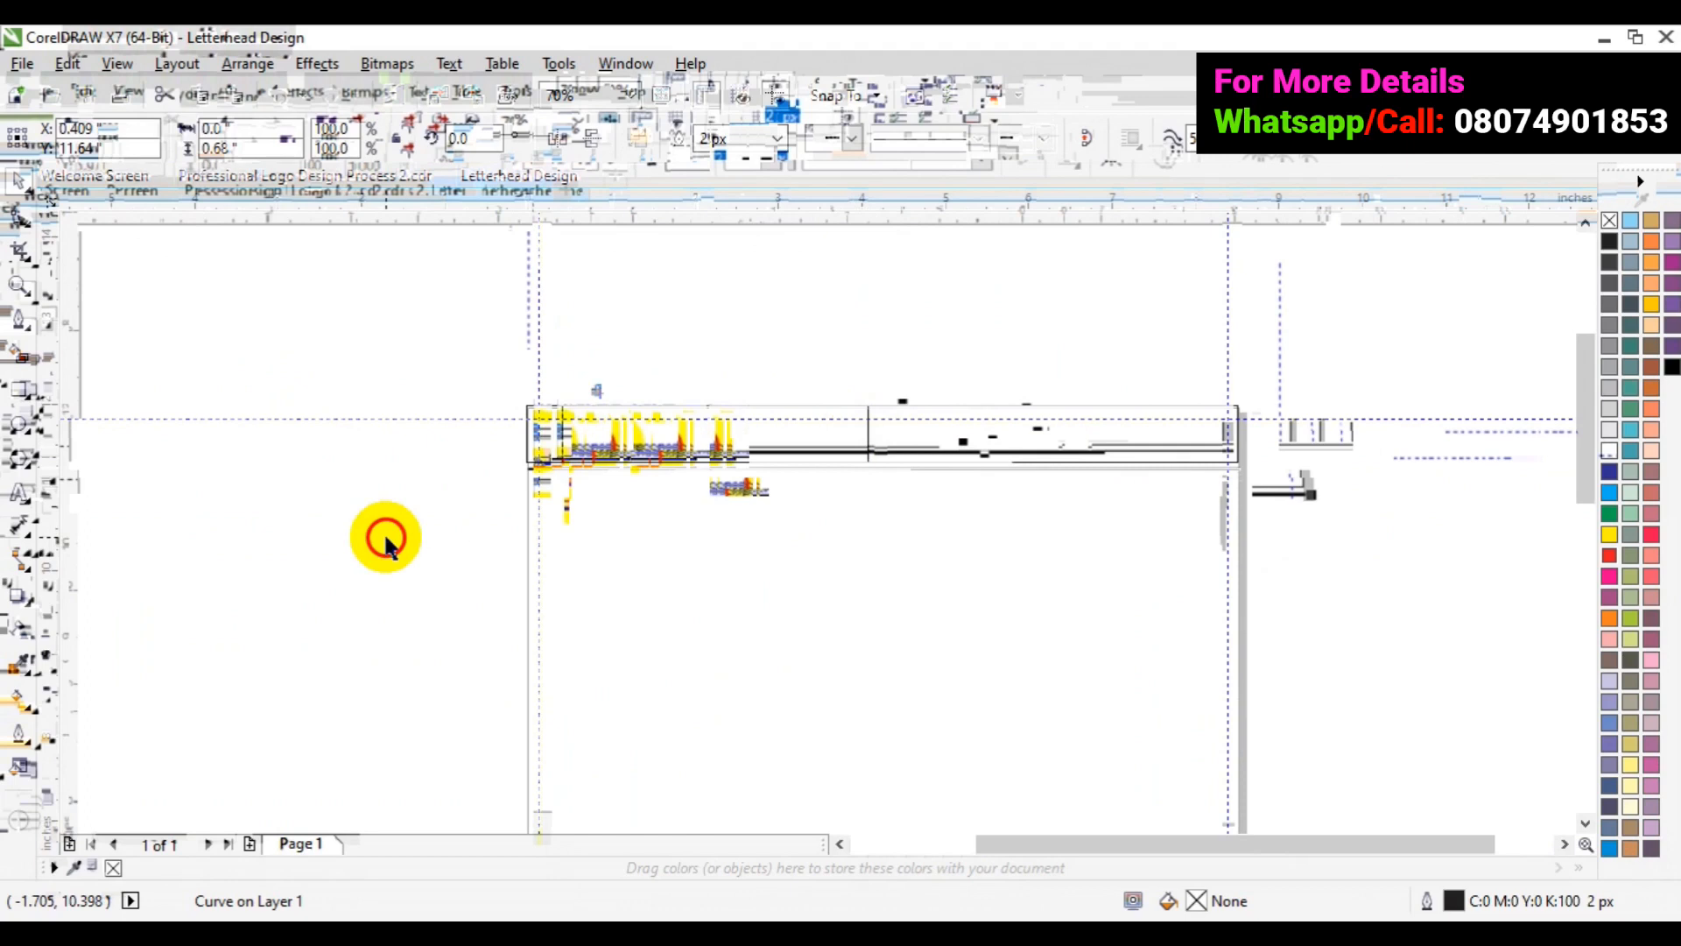
{"action": "left_click", "coordinate": [383, 533]}
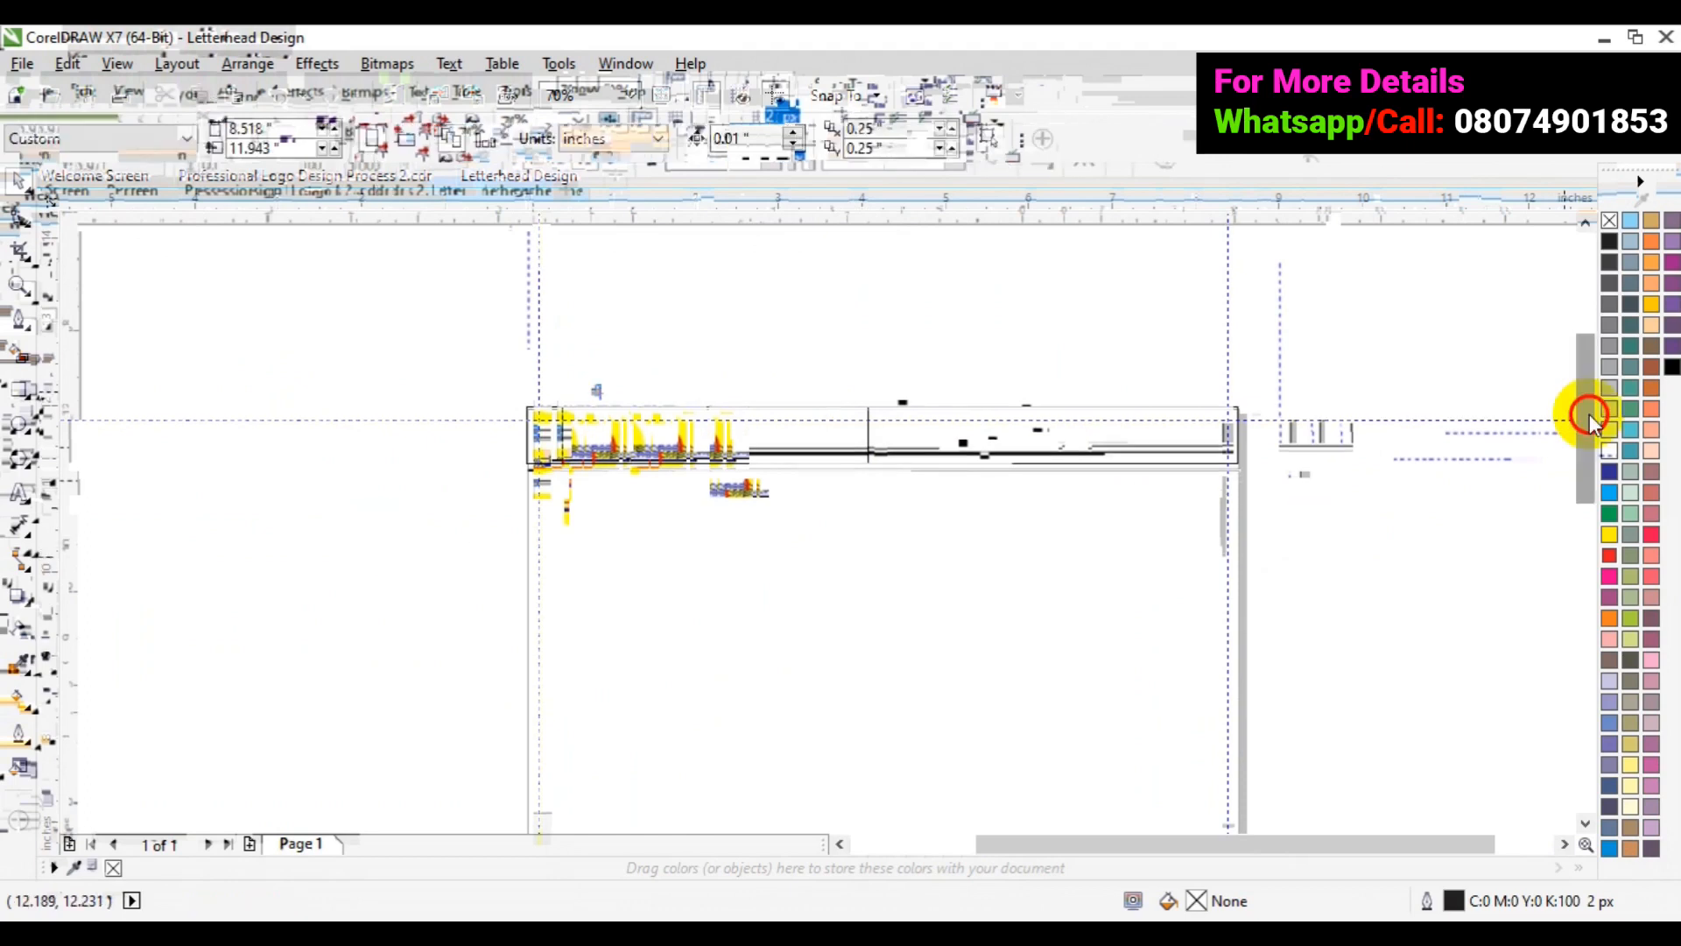
Draw a footer rectangle about 8.56 inches wide and 0.59 inch high across the page, just above its lower edge
{"action": "left_click_drag", "start_coordinate": [1589, 413], "coordinate": [1599, 609]}
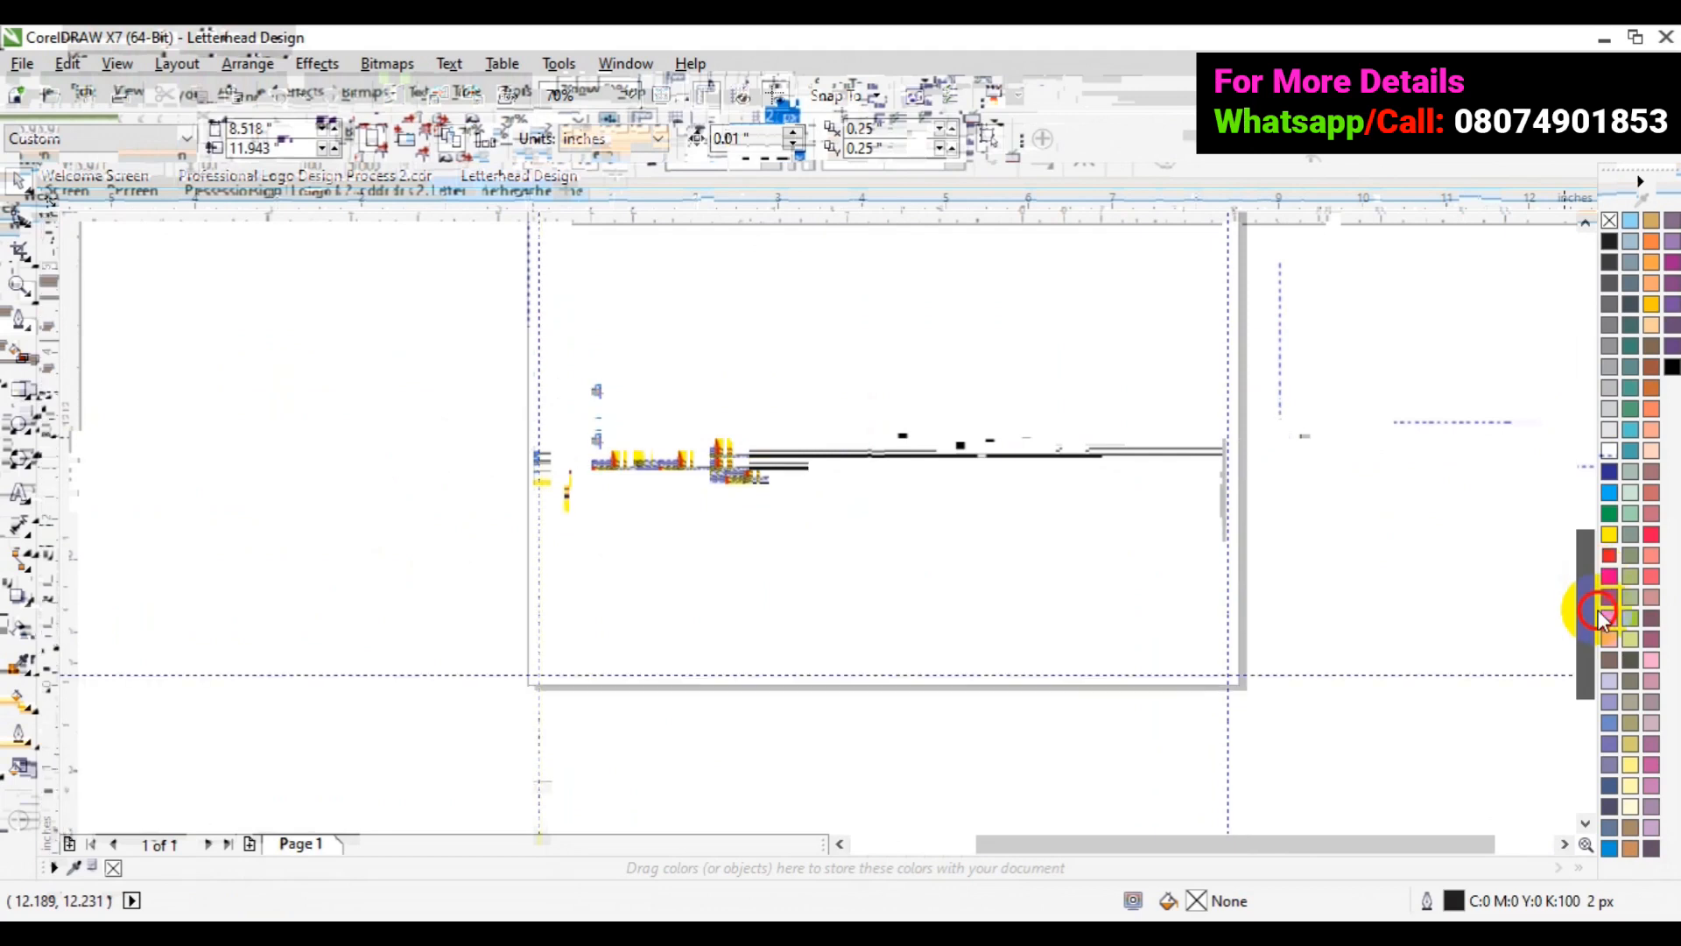
{"action": "left_click", "coordinate": [18, 391]}
{"action": "left_click_drag", "start_coordinate": [525, 597], "coordinate": [1207, 647]}
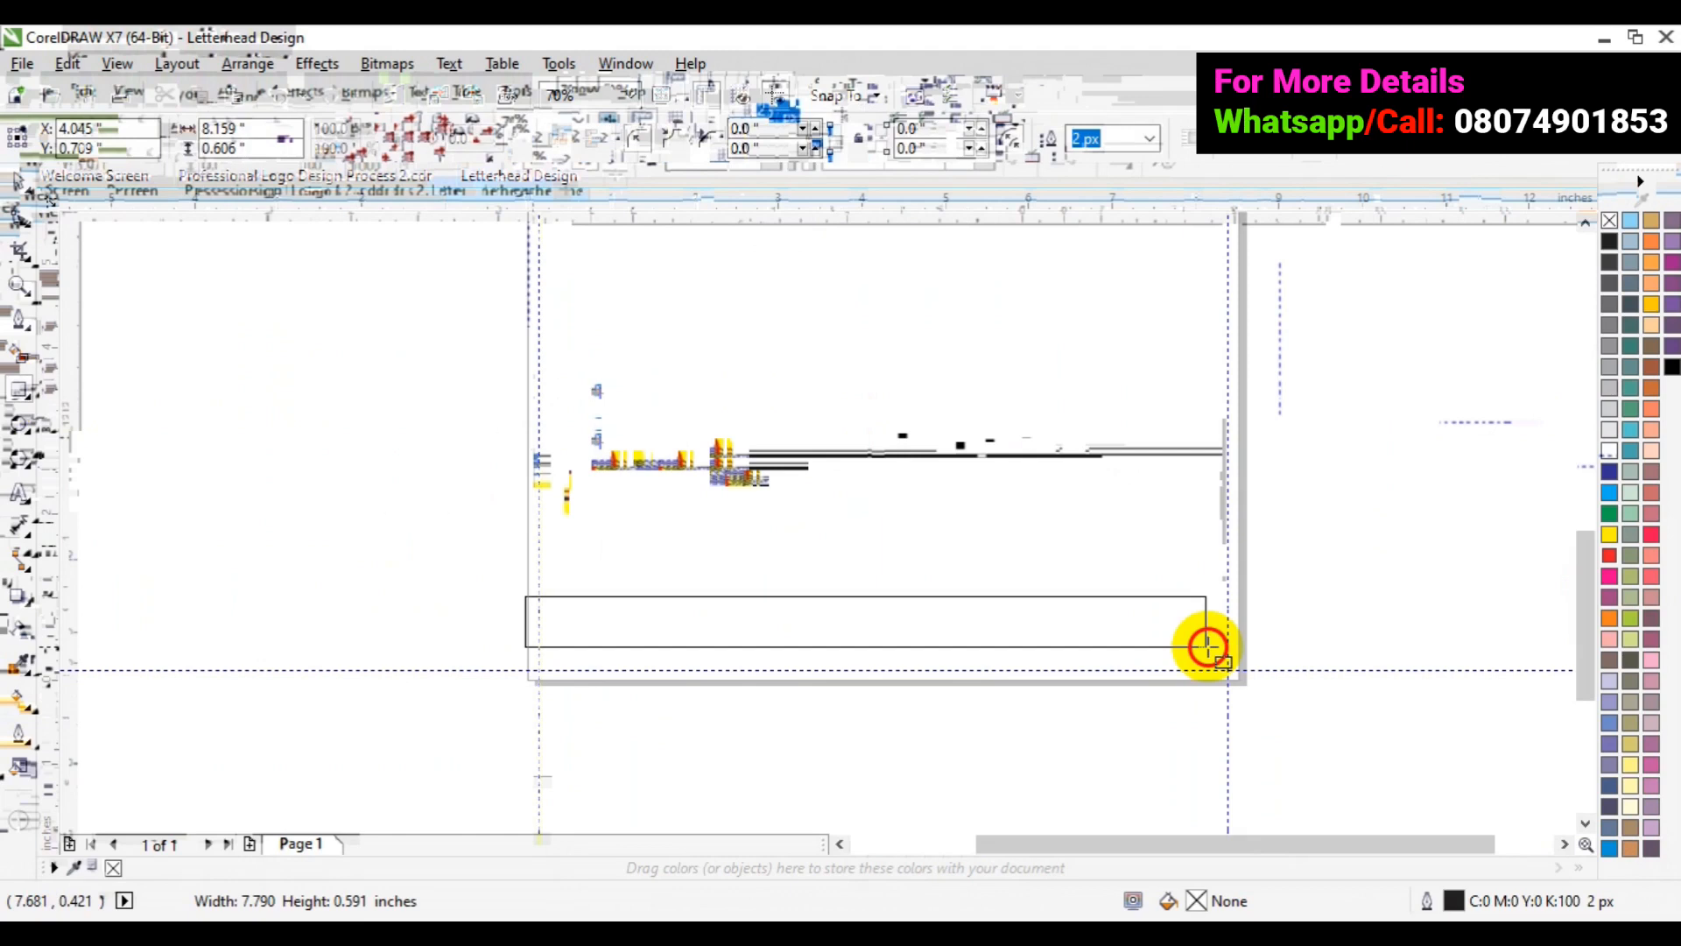
{"action": "left_click_drag", "start_coordinate": [1207, 646], "coordinate": [1238, 646]}
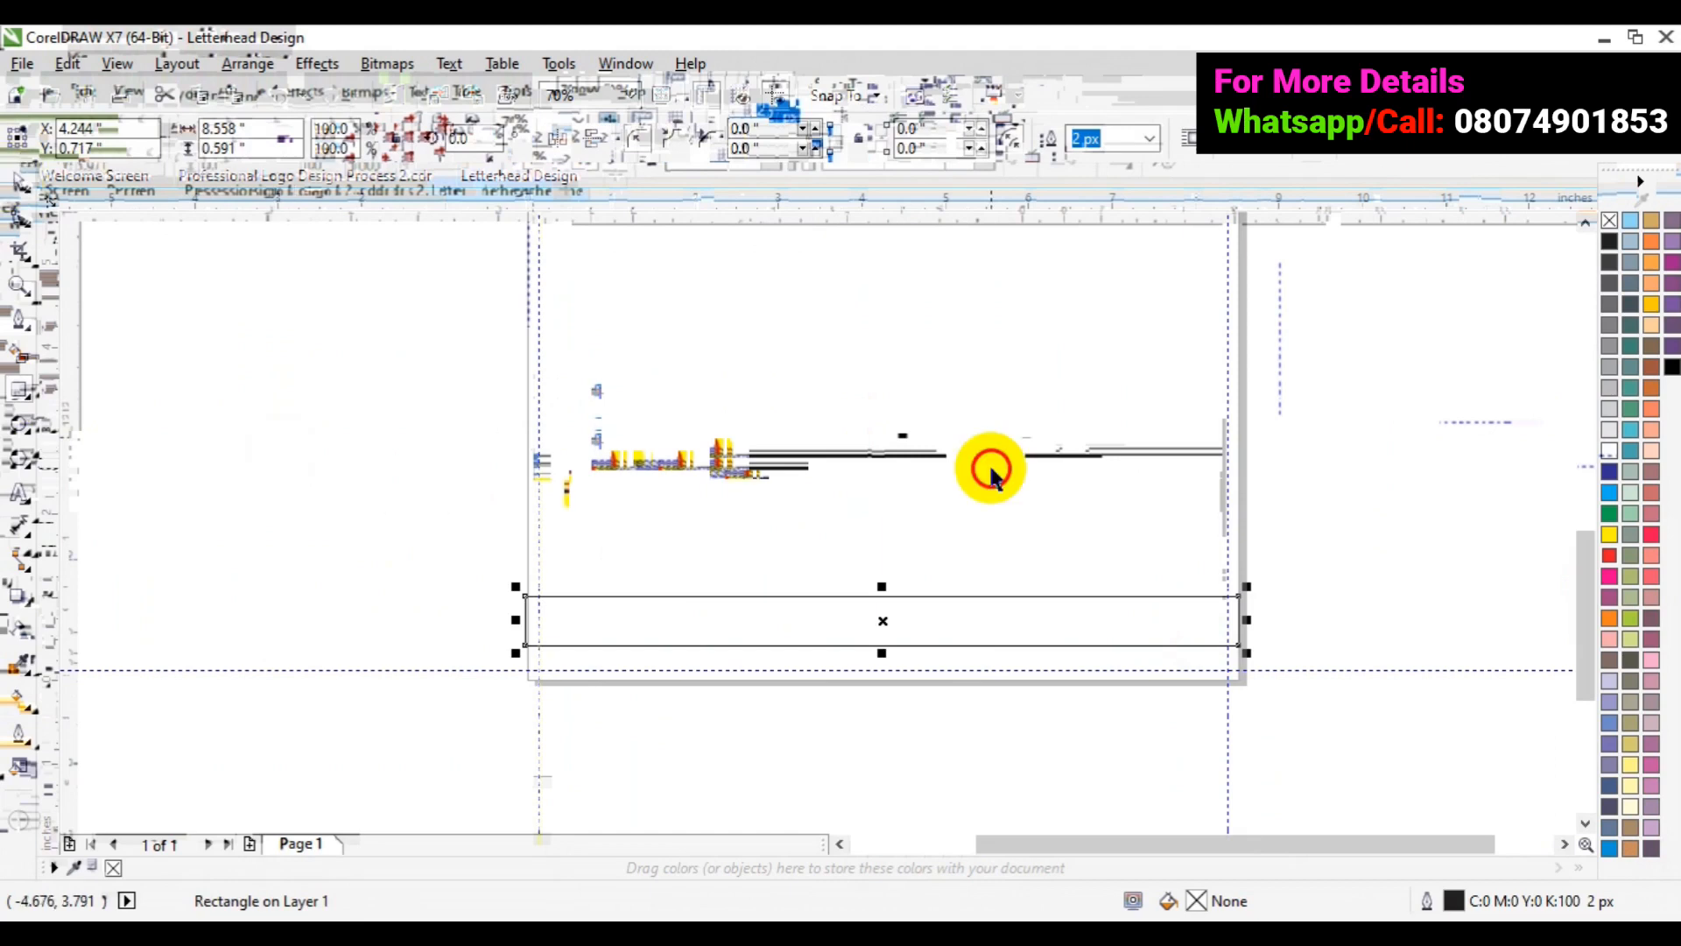
Add a page-sized rectangle and align the footer rectangle with its bottom edge, centred horizontally
{"action": "double_click", "coordinate": [19, 391]}
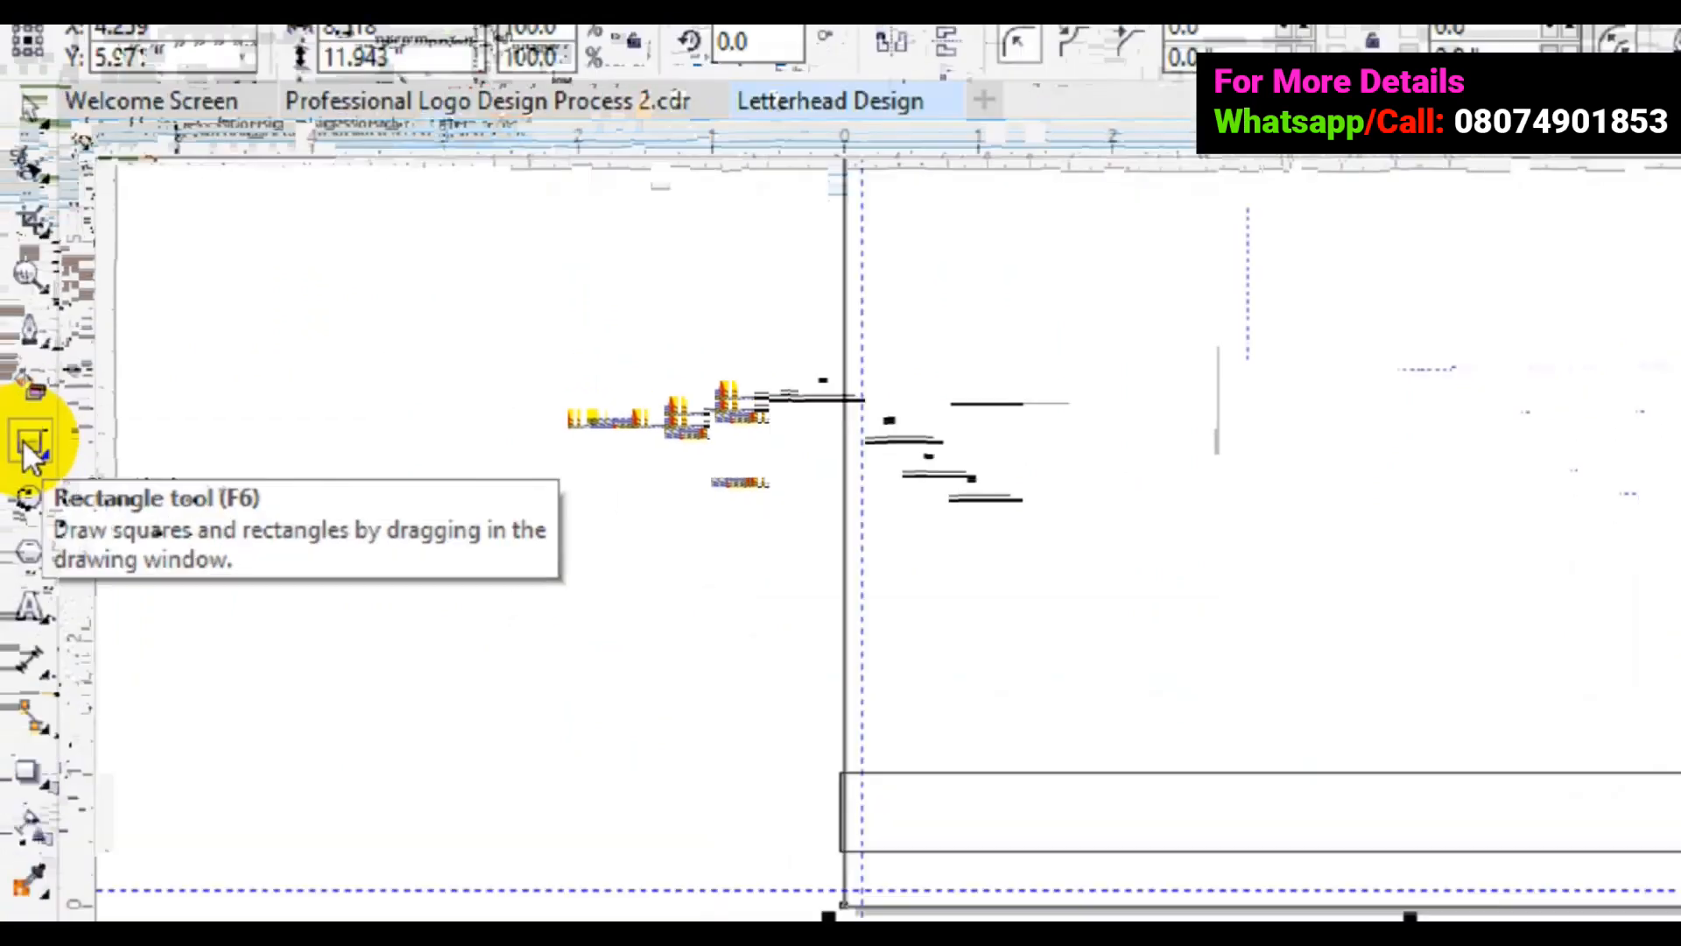
{"action": "left_click_drag", "start_coordinate": [729, 577], "coordinate": [729, 578]}
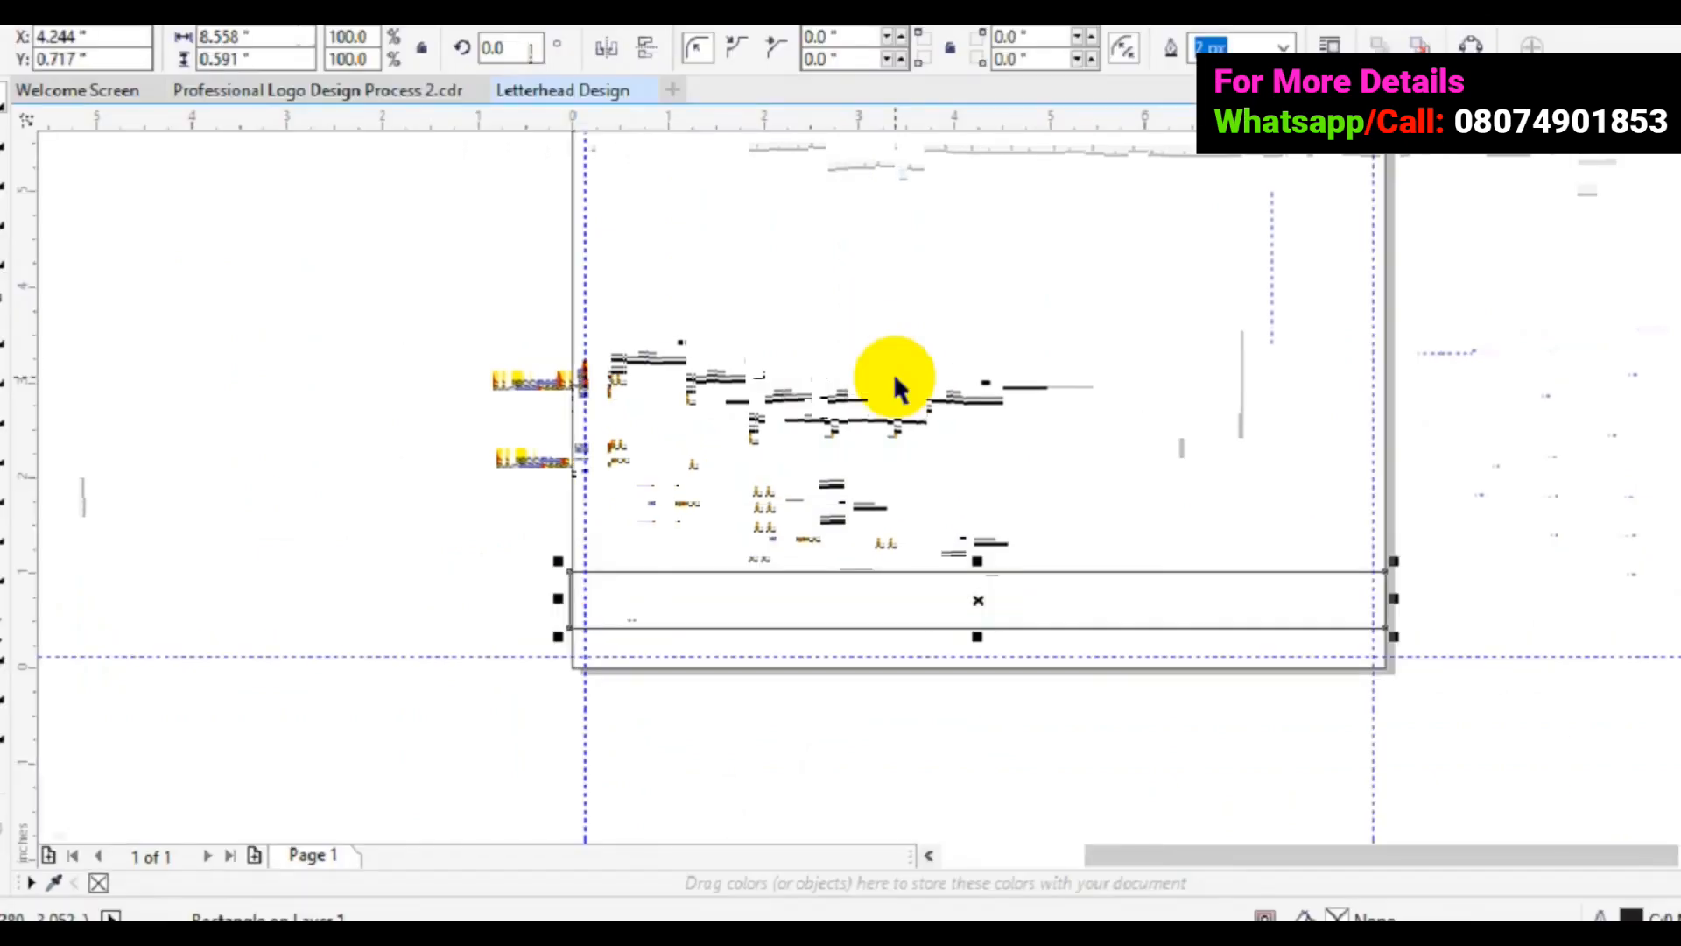
{"action": "left_click", "coordinate": [894, 378]}
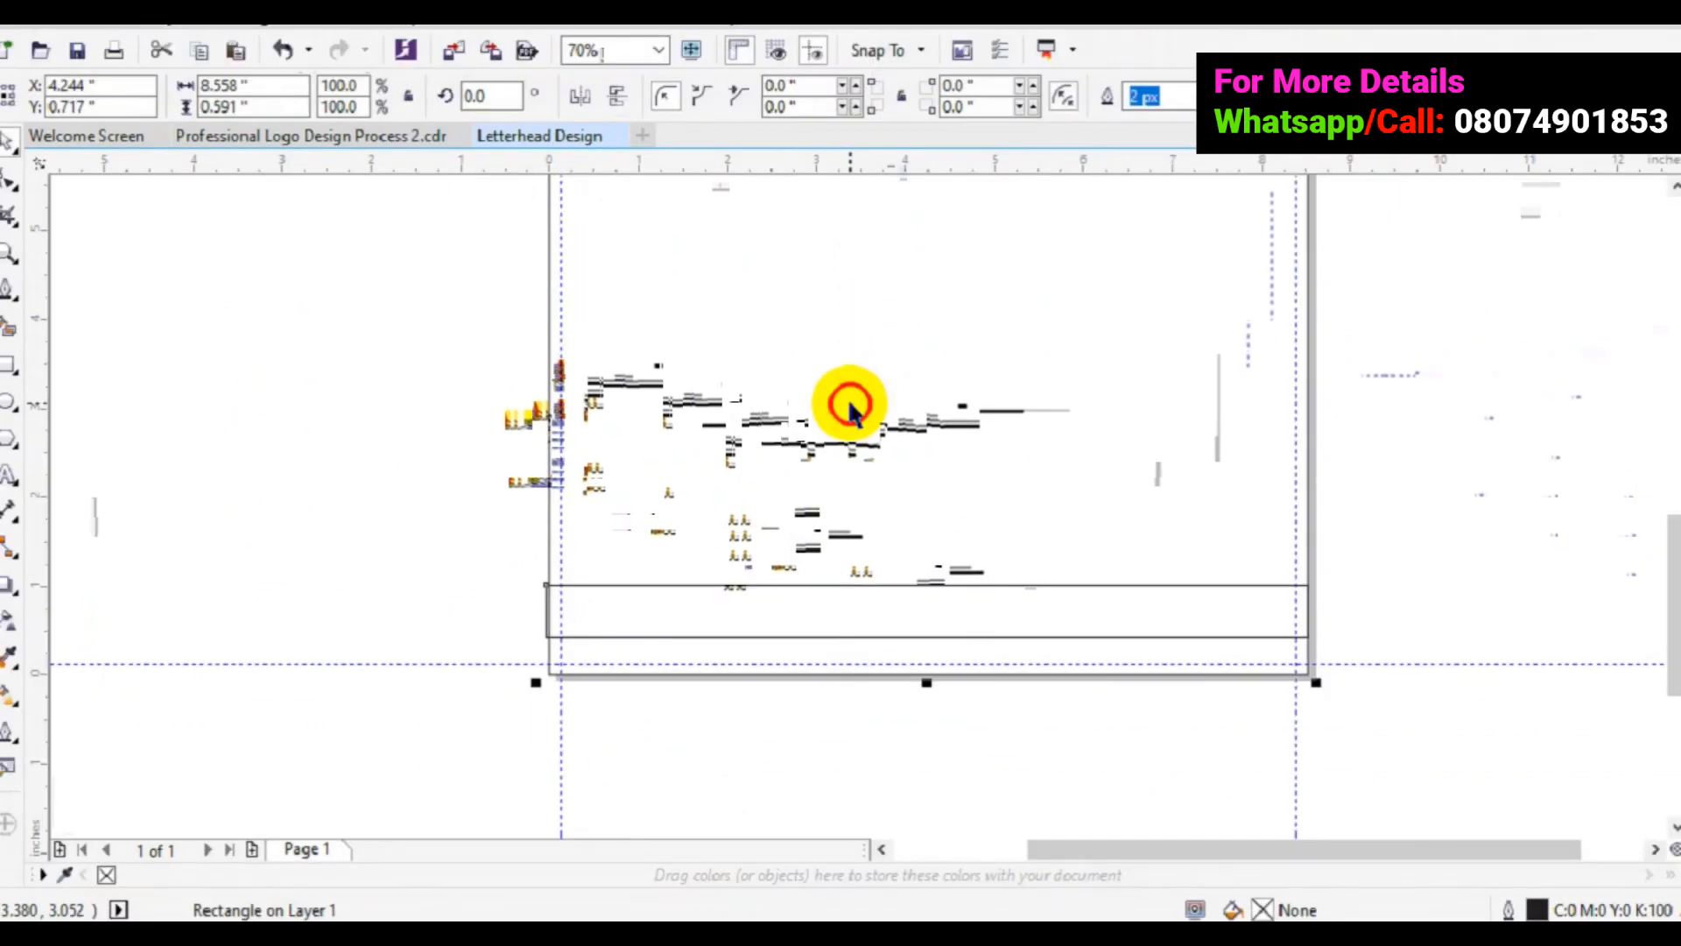
{"action": "left_click", "coordinate": [849, 405], "text": "shift"}
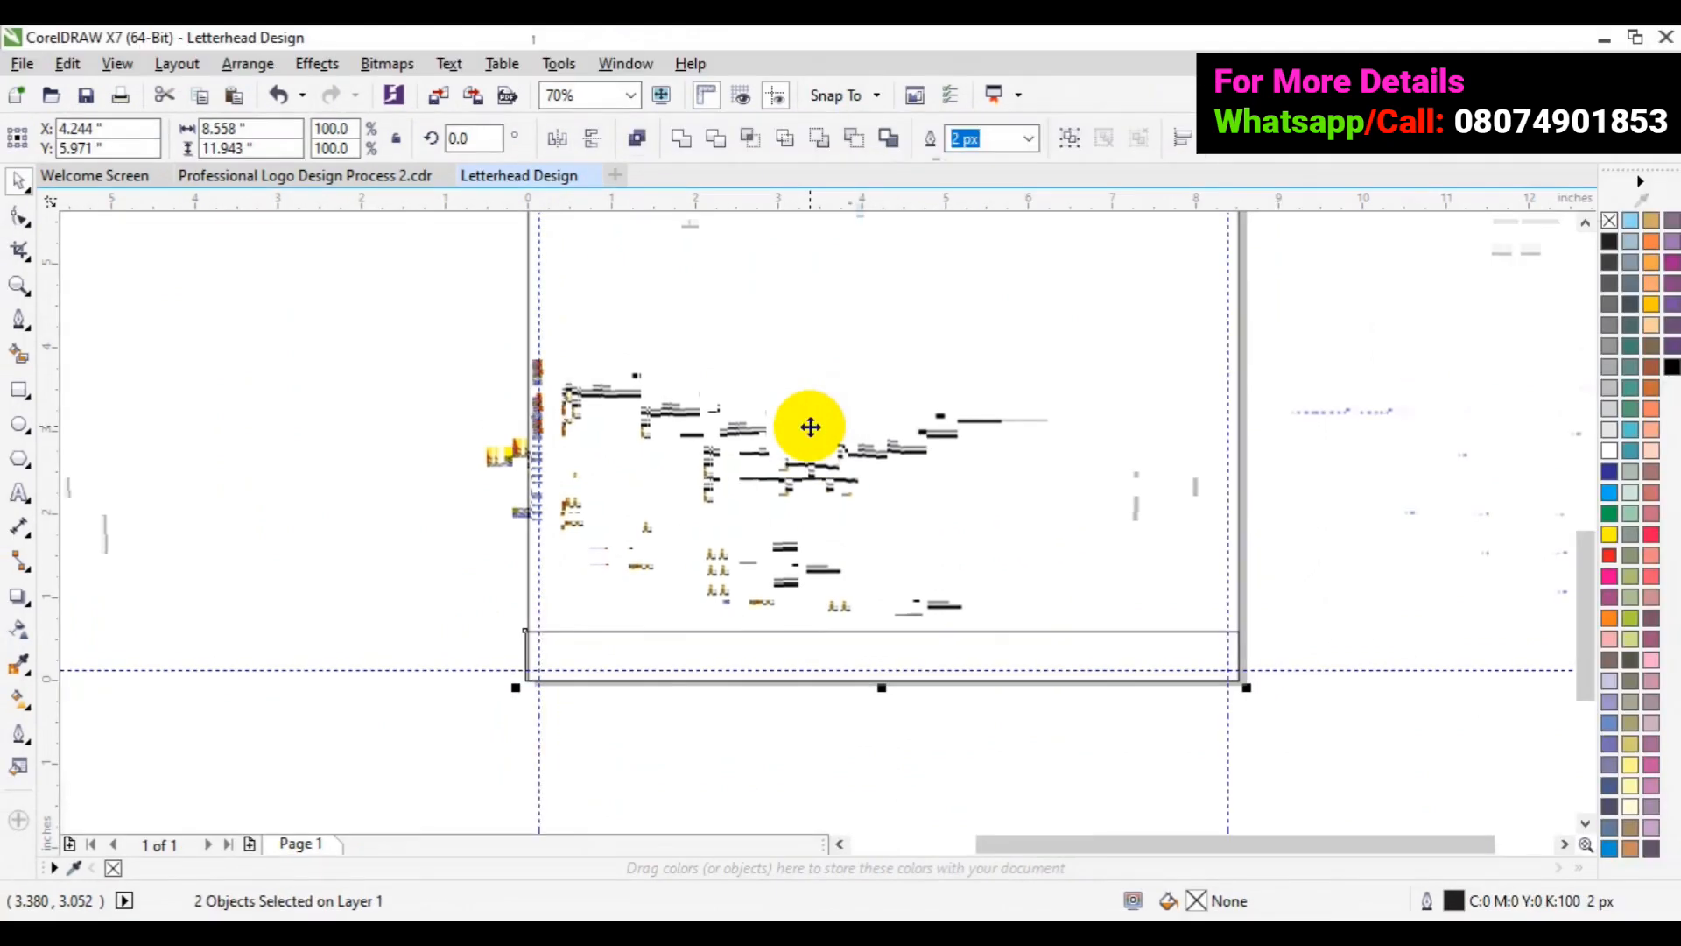
{"action": "left_click_drag", "start_coordinate": [810, 426], "coordinate": [811, 426]}
{"action": "left_click", "coordinate": [557, 569]}
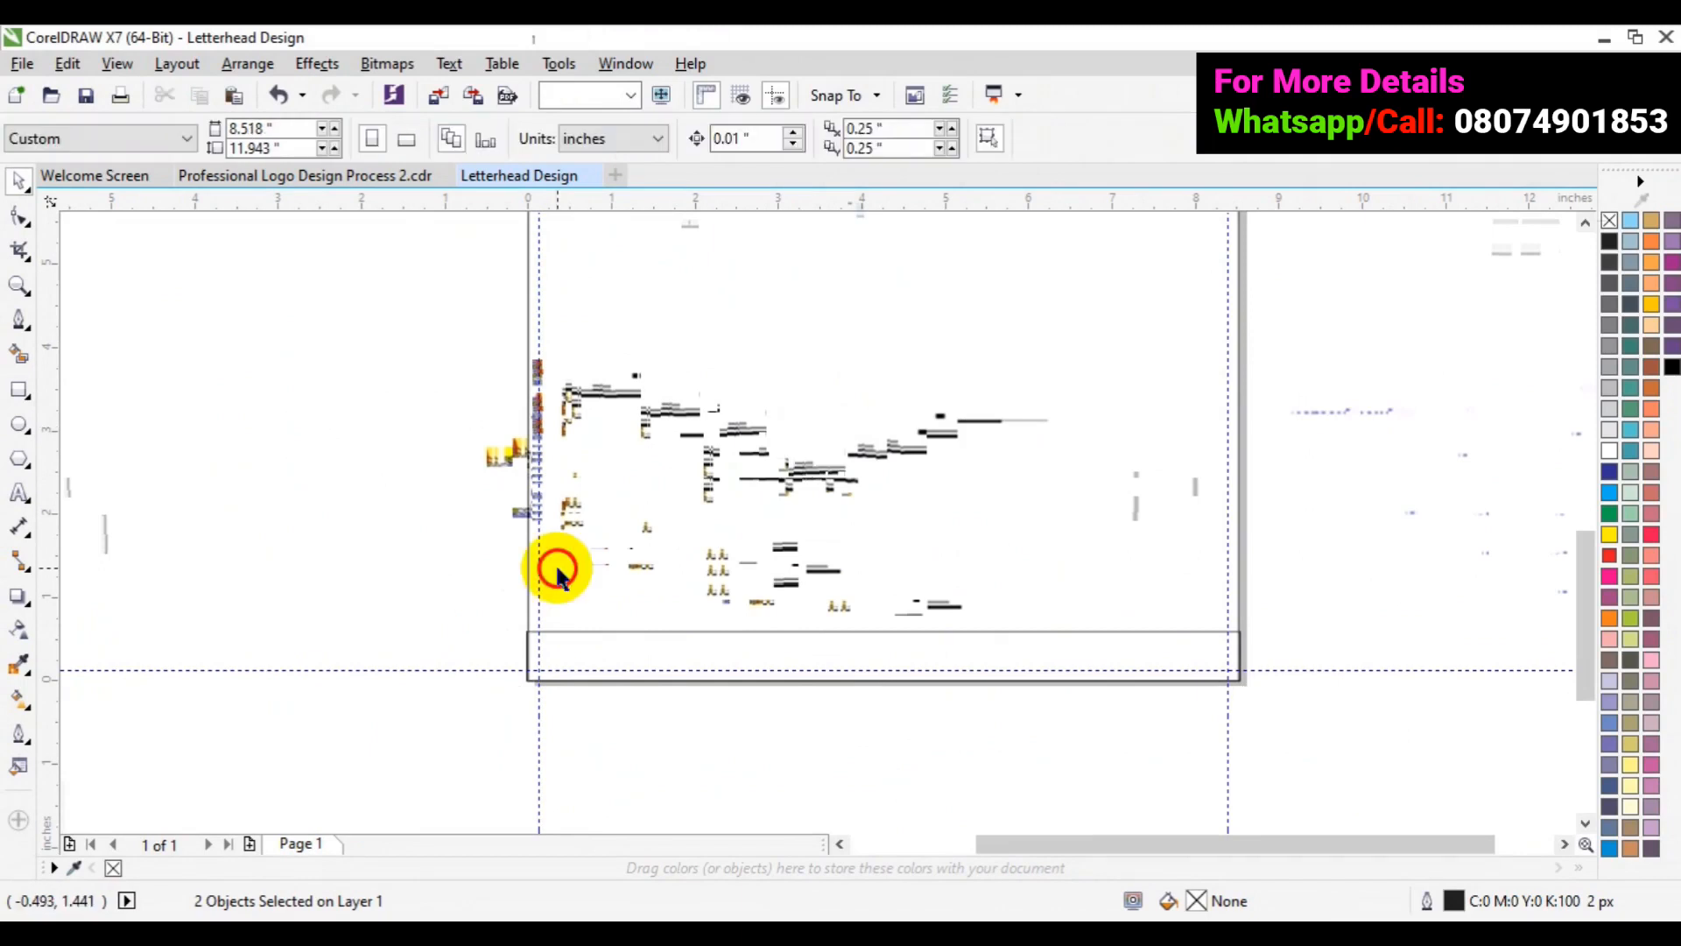
{"action": "left_click", "coordinate": [674, 678]}
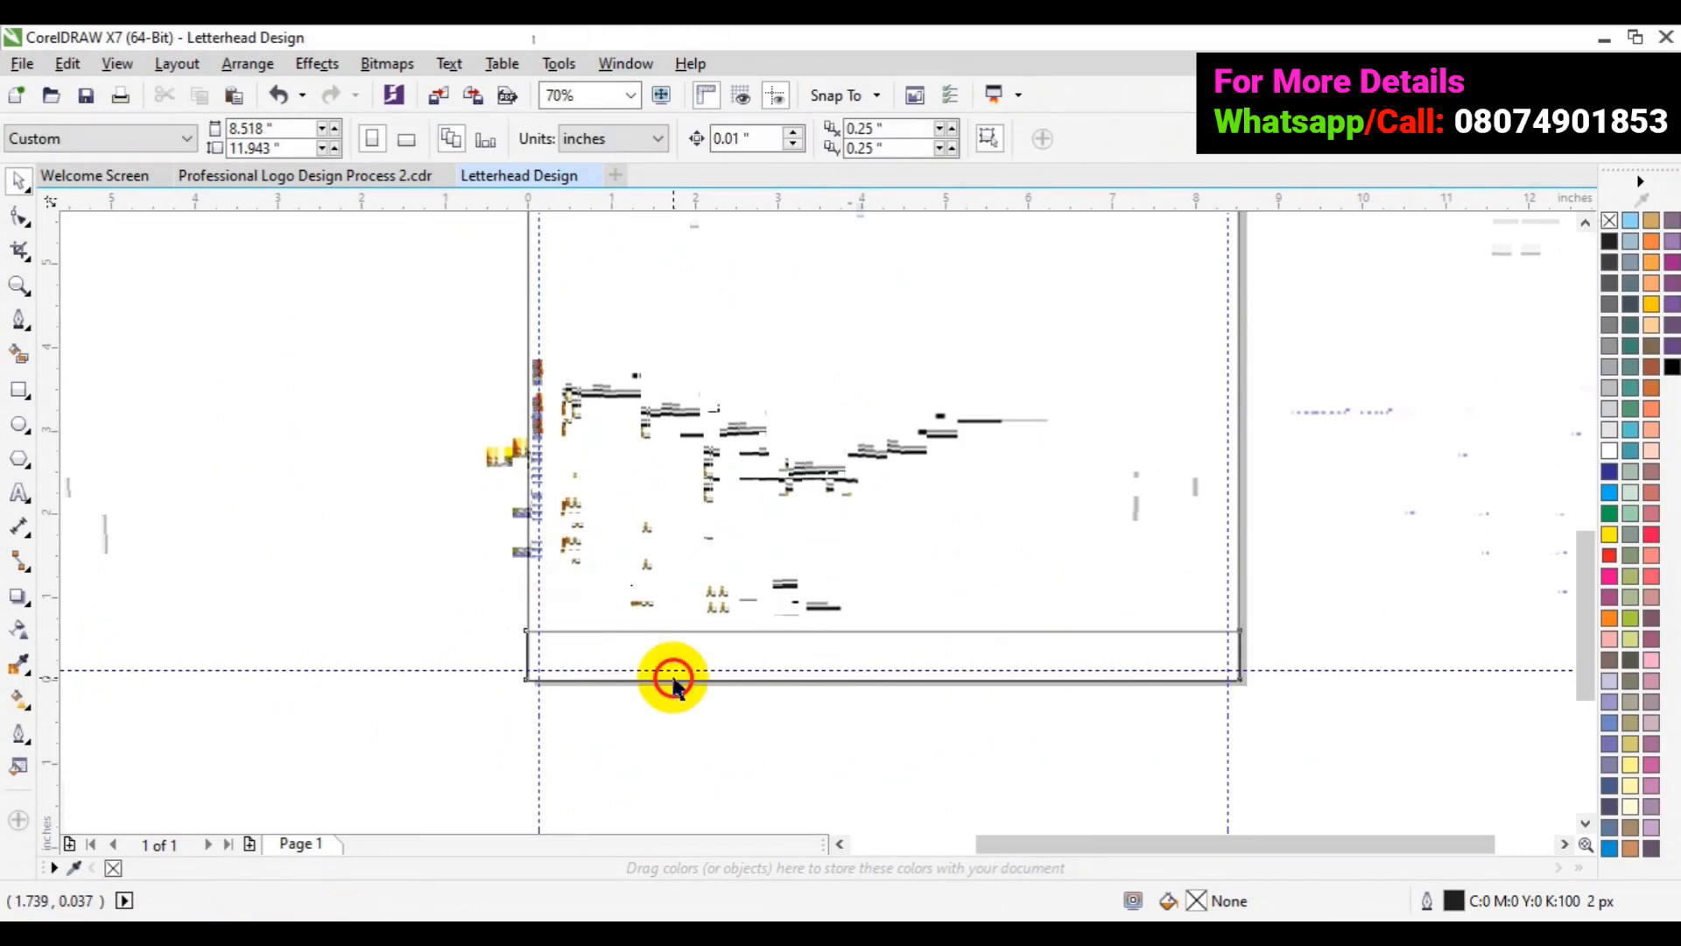
{"action": "left_click", "coordinate": [673, 679]}
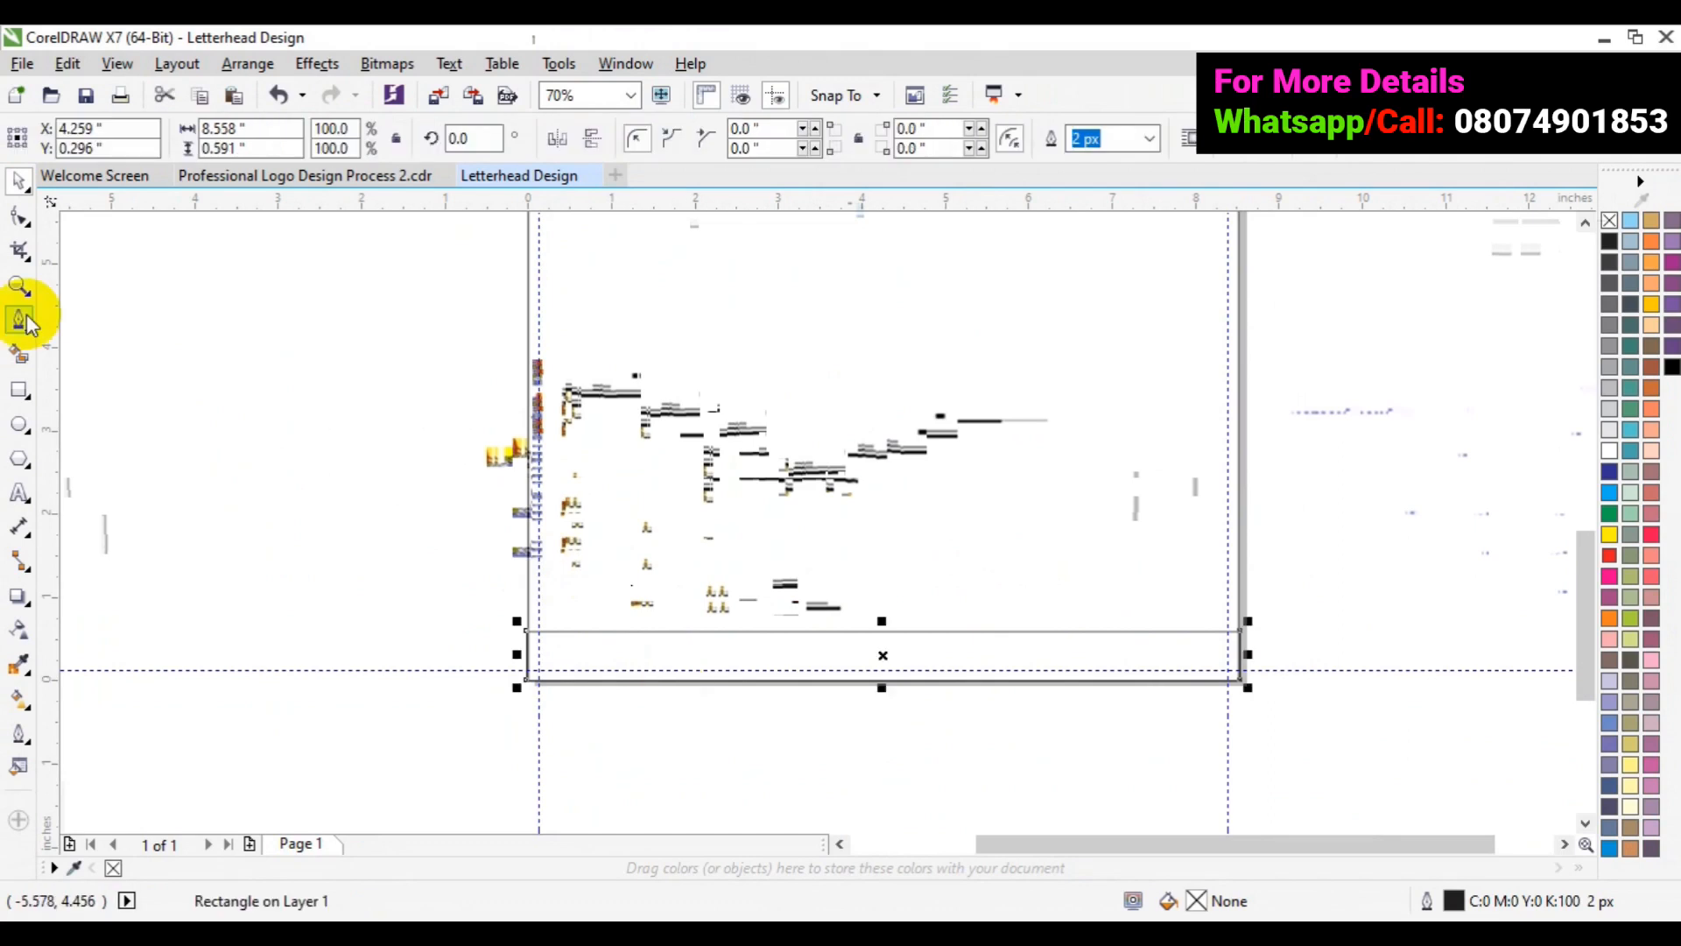
Draw a narrow horizontal rectangle about 1.54 inches long and 0.09 inch high, overlapping the page's left edge above the footer
{"action": "left_click", "coordinate": [19, 390]}
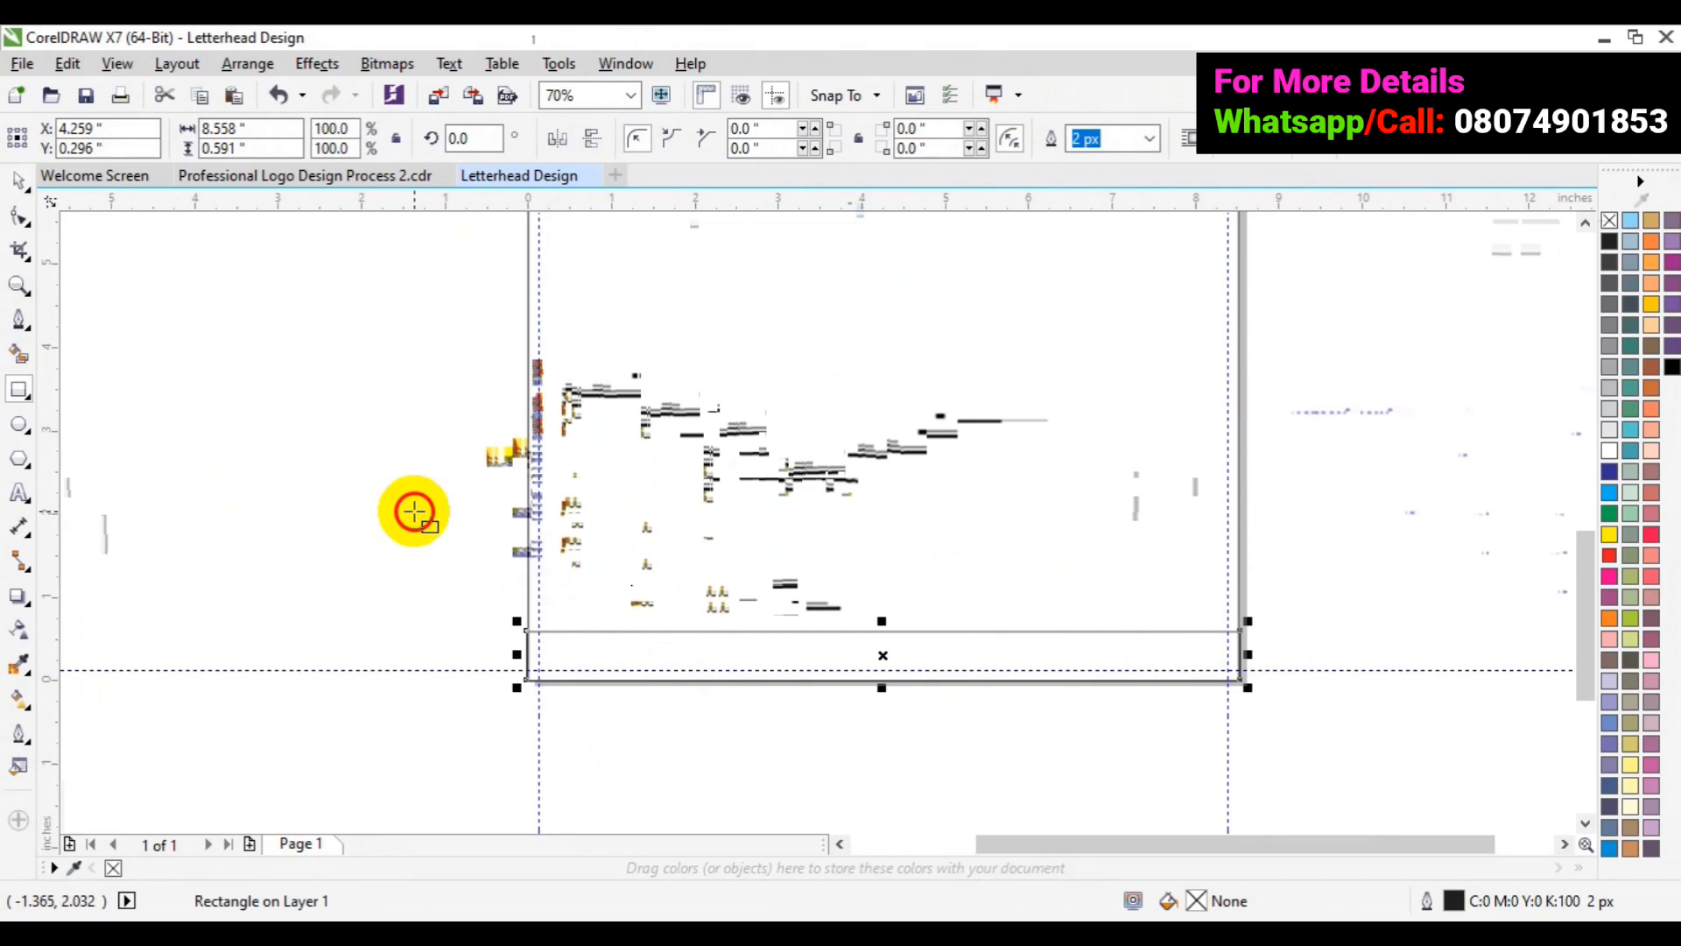
{"action": "left_click_drag", "start_coordinate": [415, 511], "coordinate": [540, 501]}
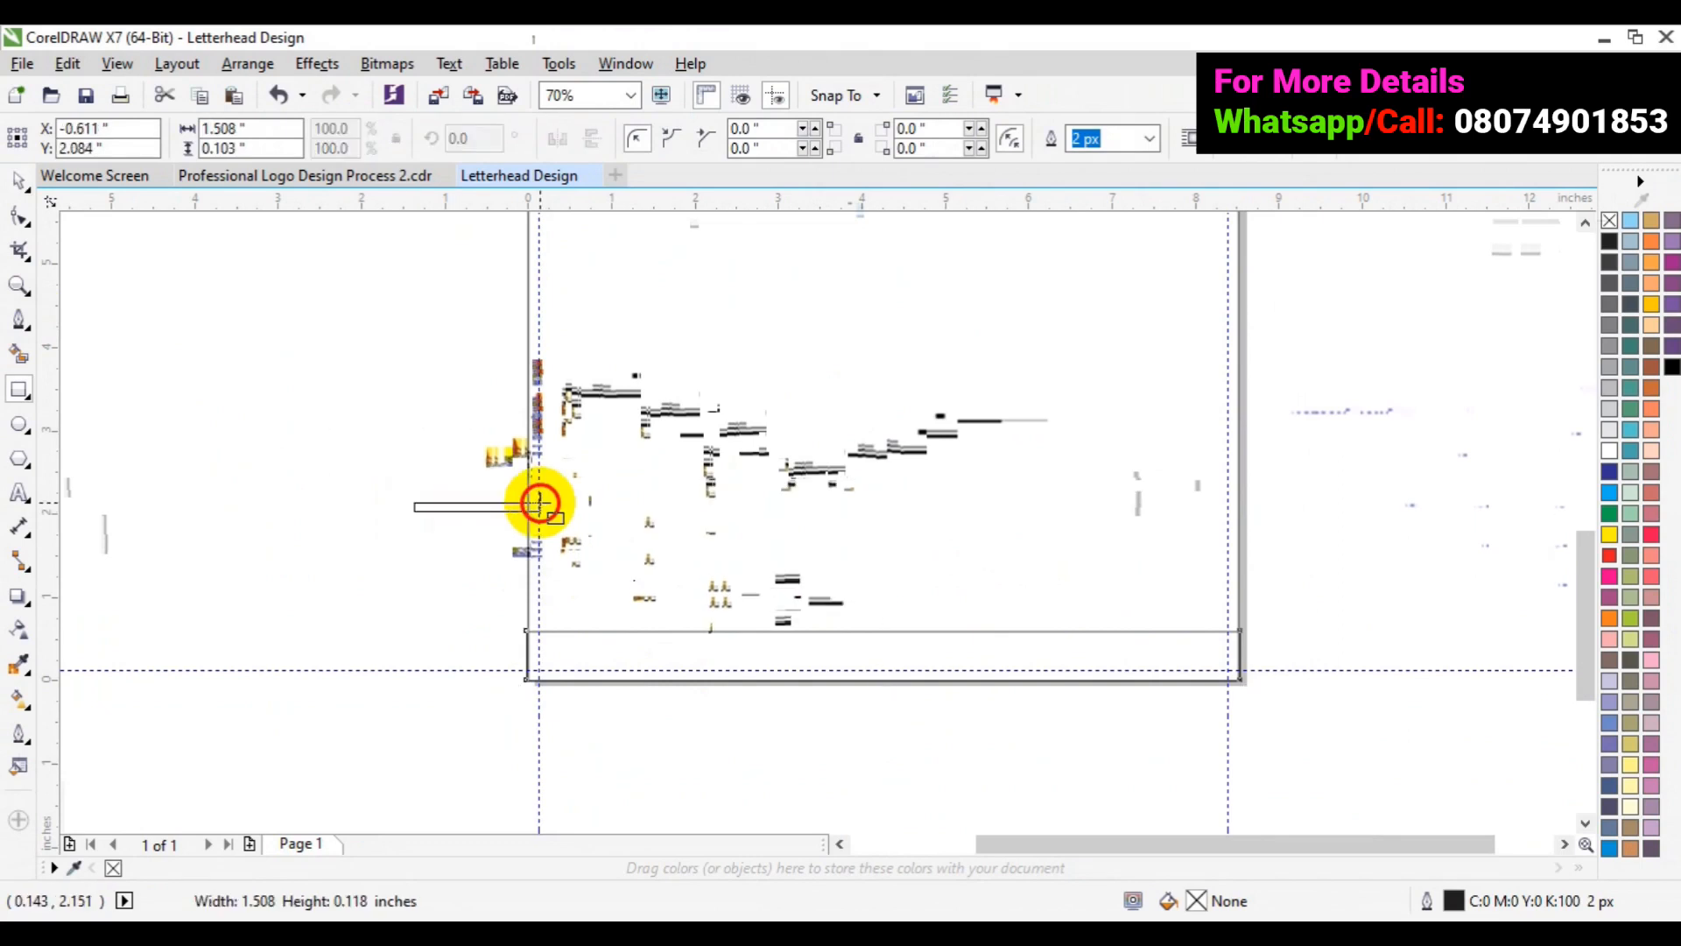
{"action": "left_click_drag", "start_coordinate": [540, 502], "coordinate": [542, 505]}
Rotate the narrow rectangle by 45 degrees and move it across the footer rectangle, to about X 5.27 and Y 0.38 inches
{"action": "left_click", "coordinate": [478, 506]}
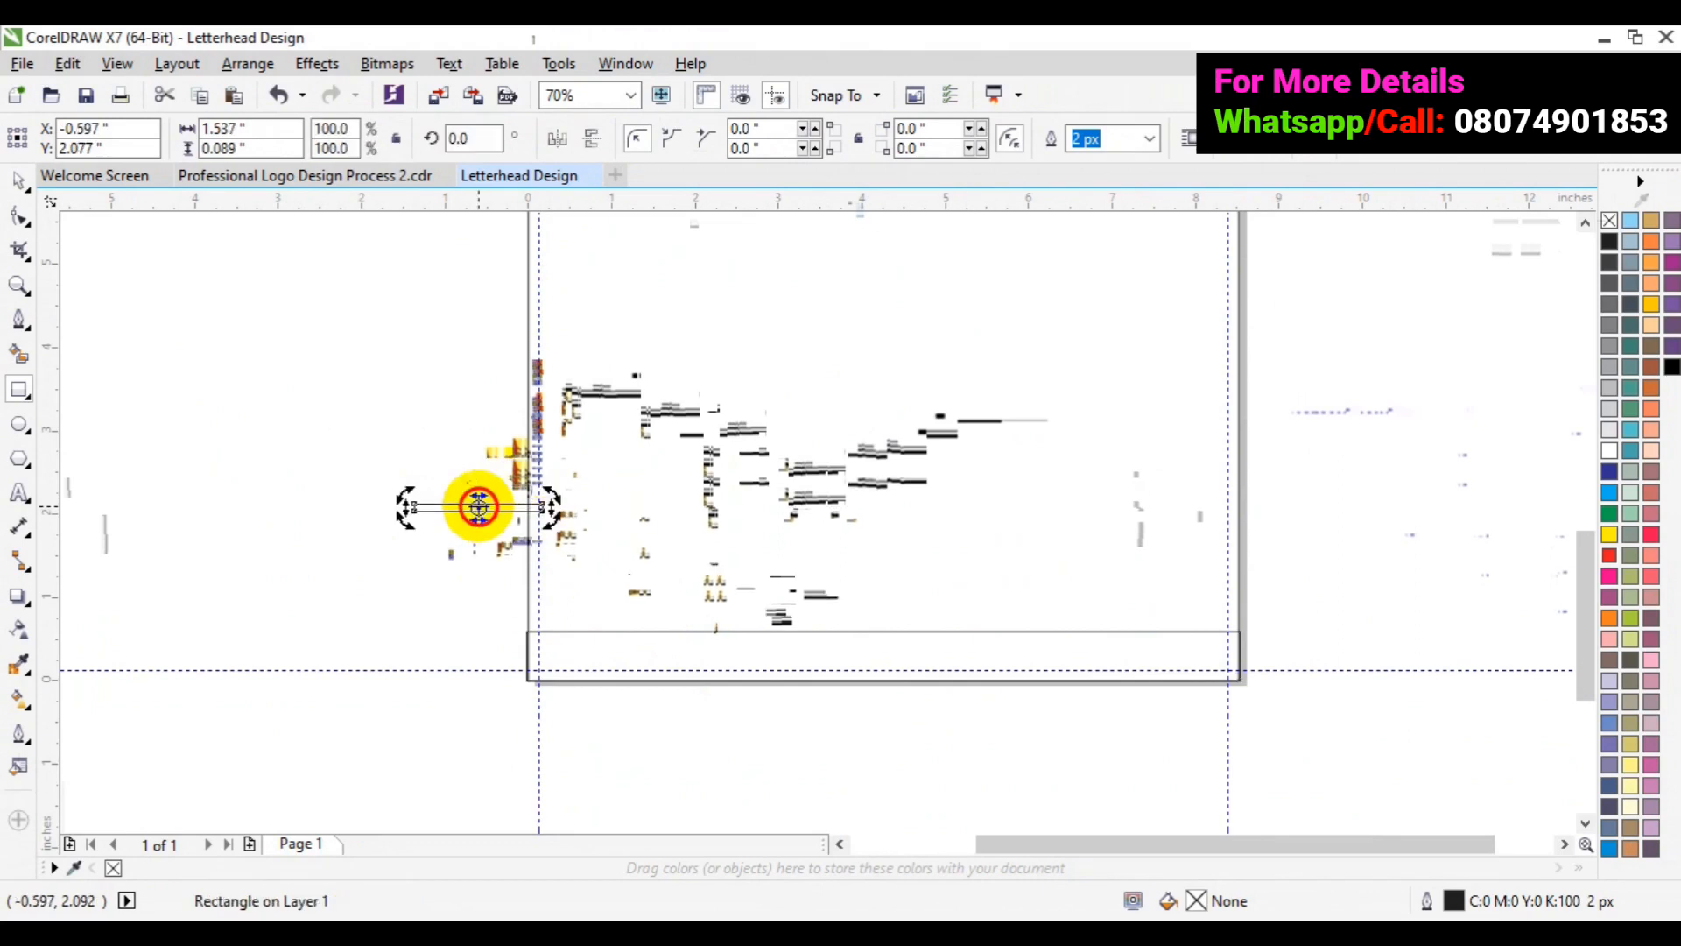
{"action": "left_click", "coordinate": [455, 140]}
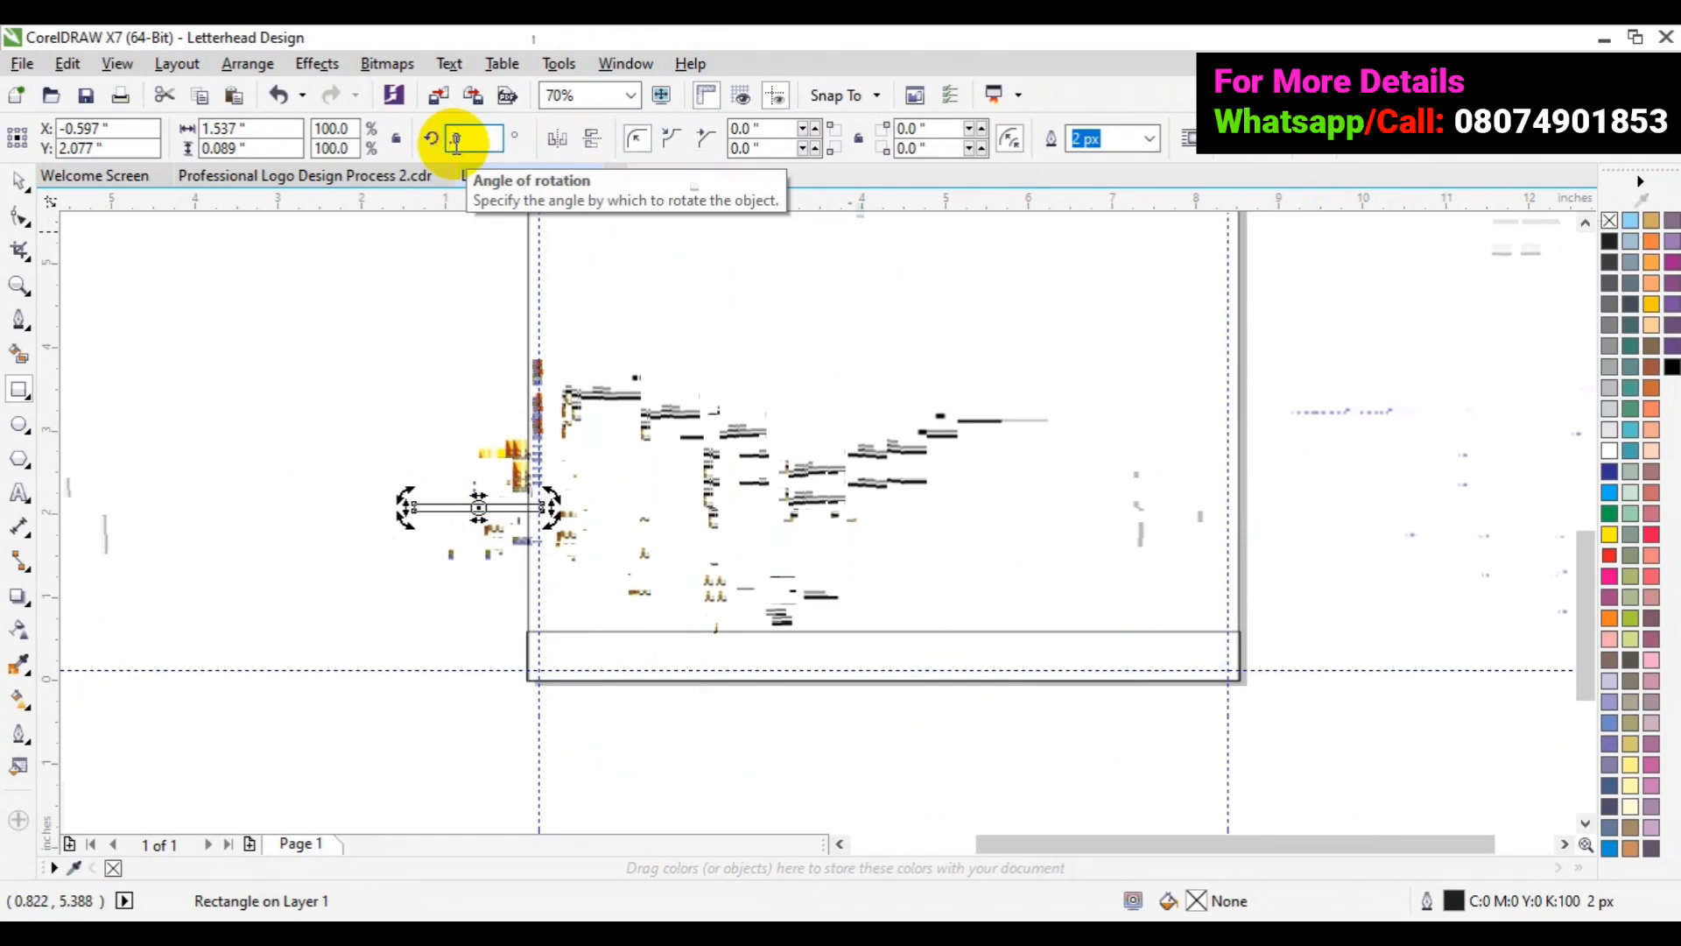
{"action": "type", "text": "45"}
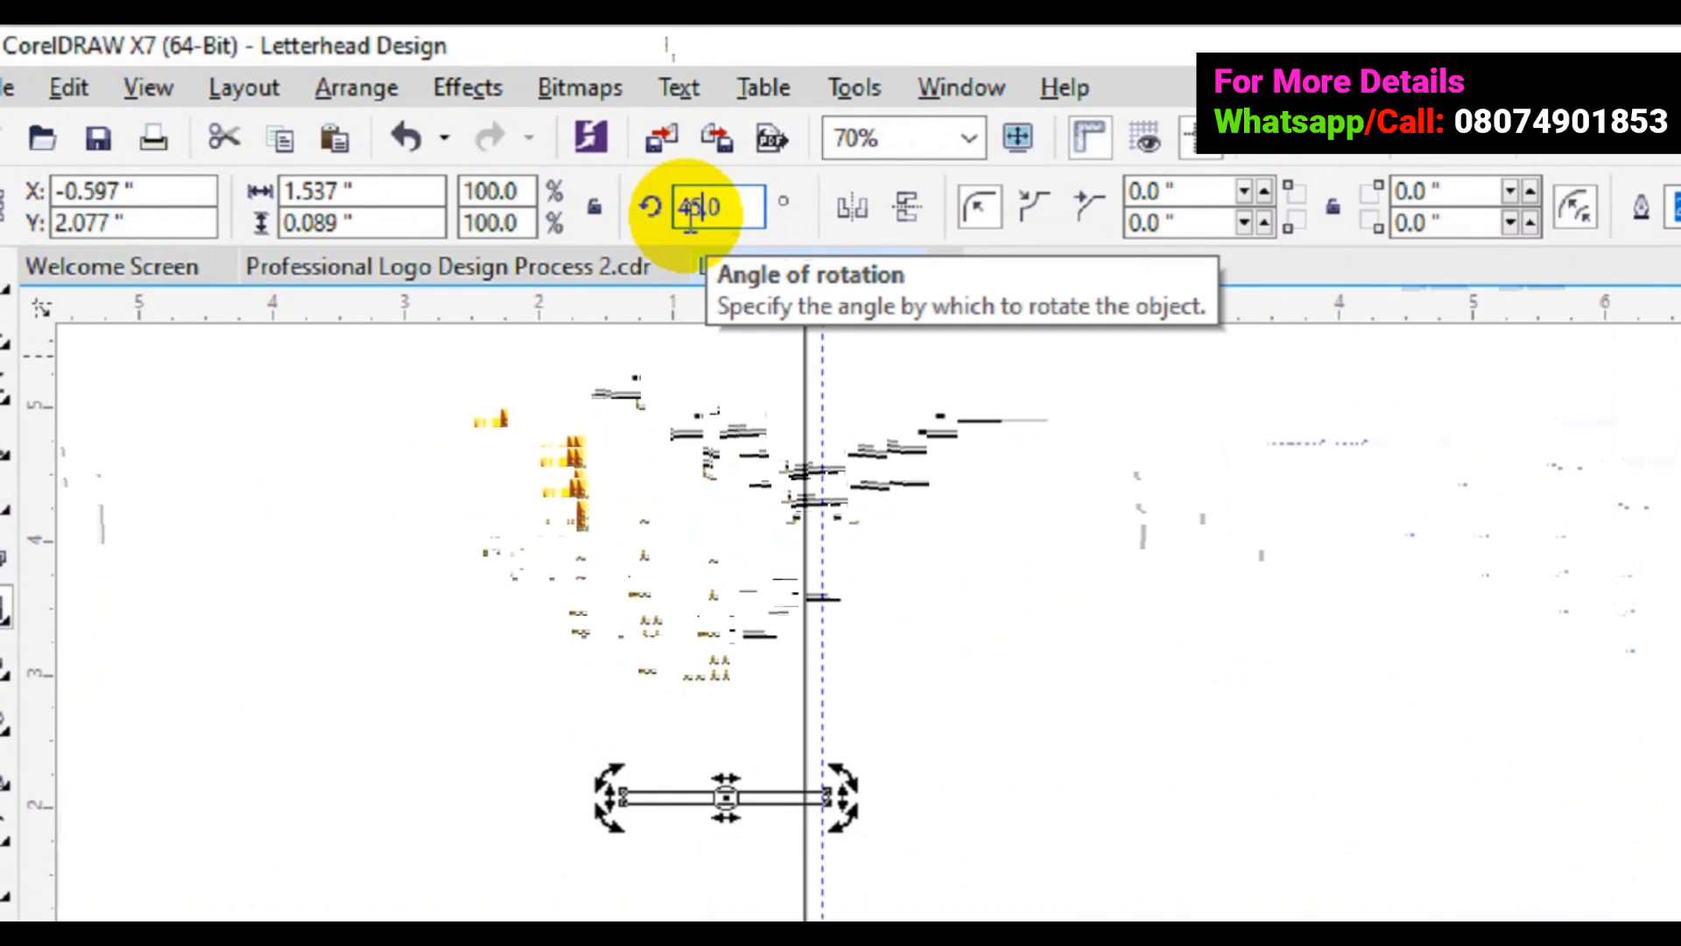
{"action": "key", "text": "Return"}
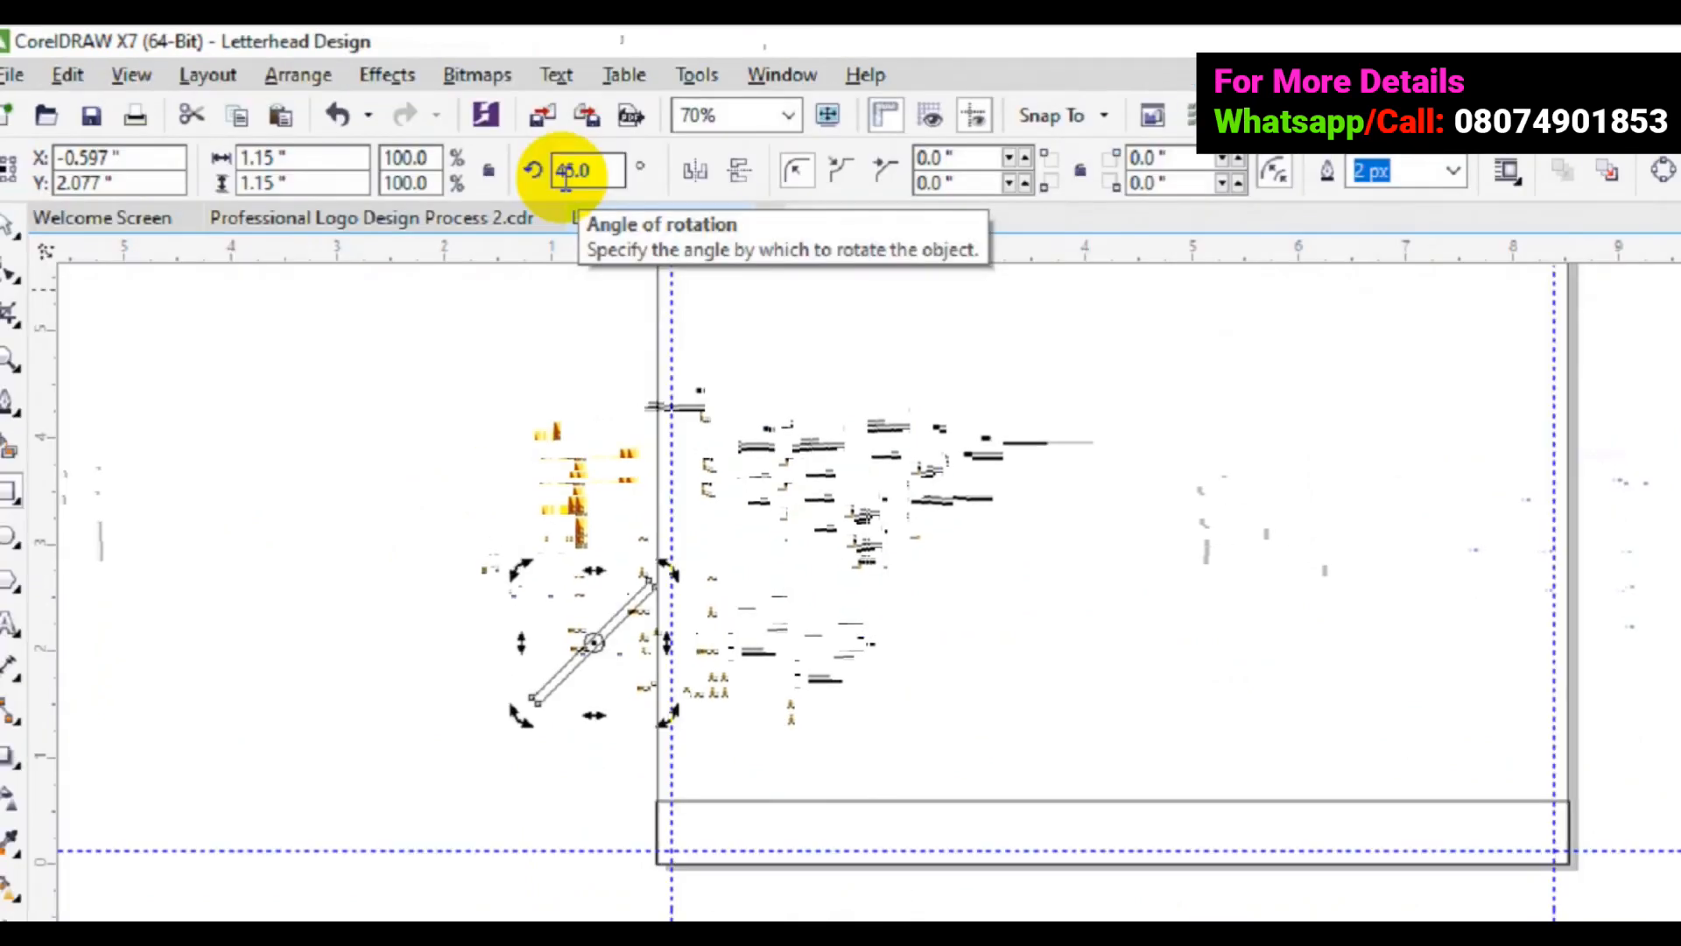
{"action": "left_click", "coordinate": [597, 640]}
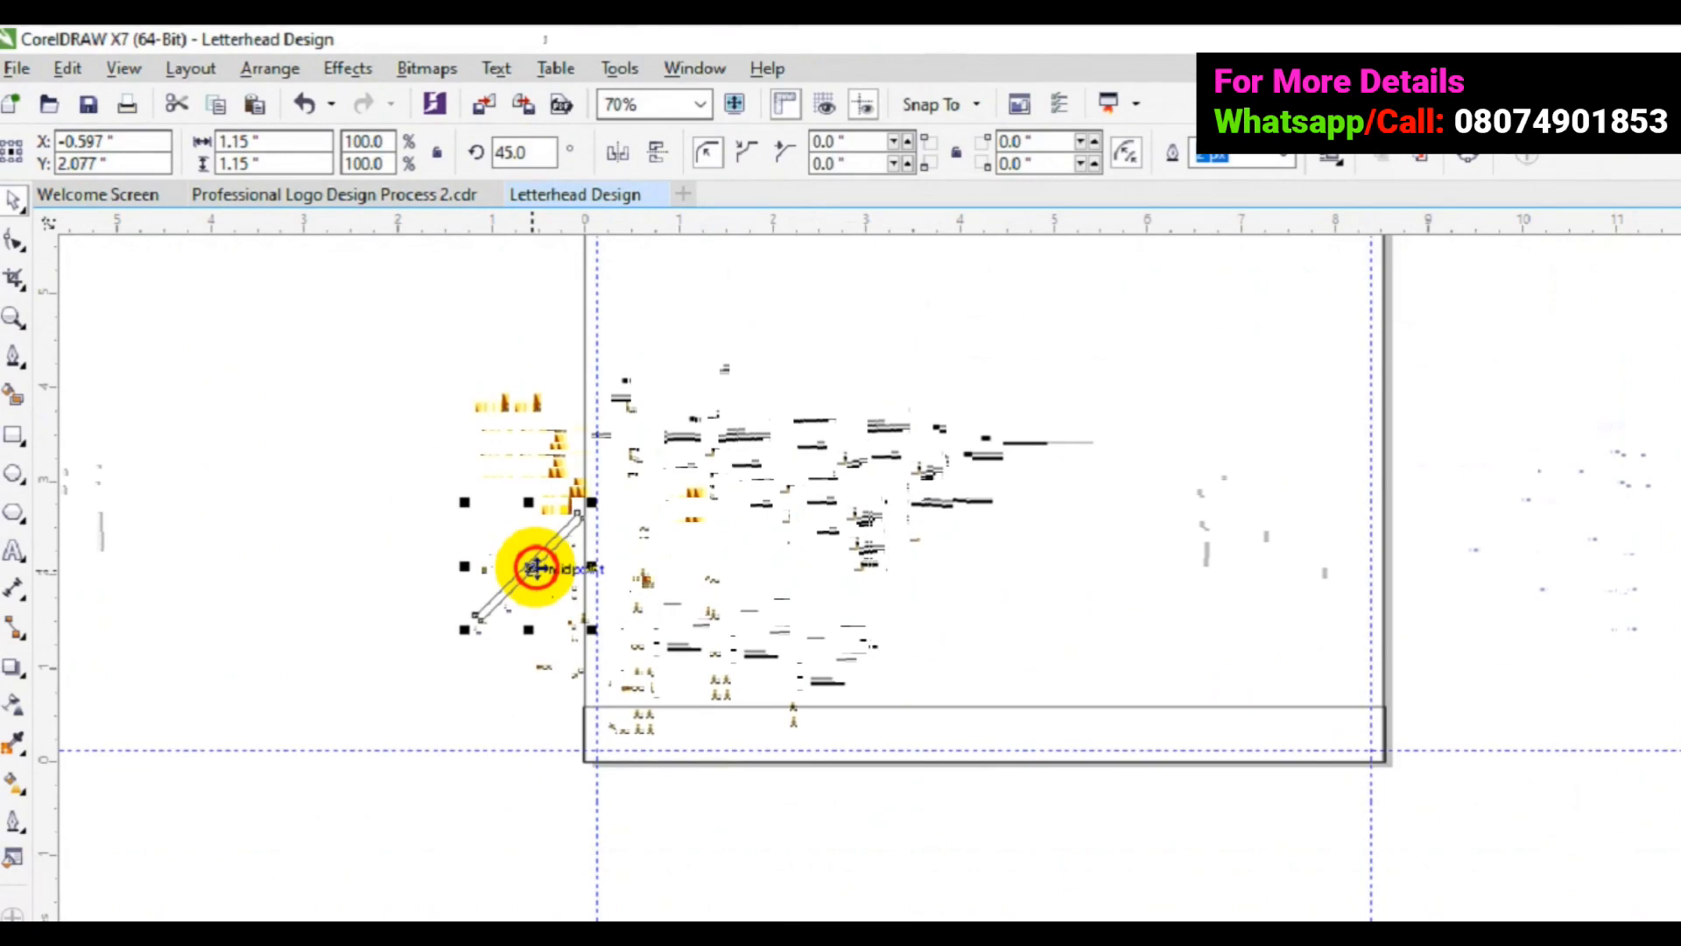
{"action": "left_click_drag", "start_coordinate": [536, 567], "coordinate": [1074, 728]}
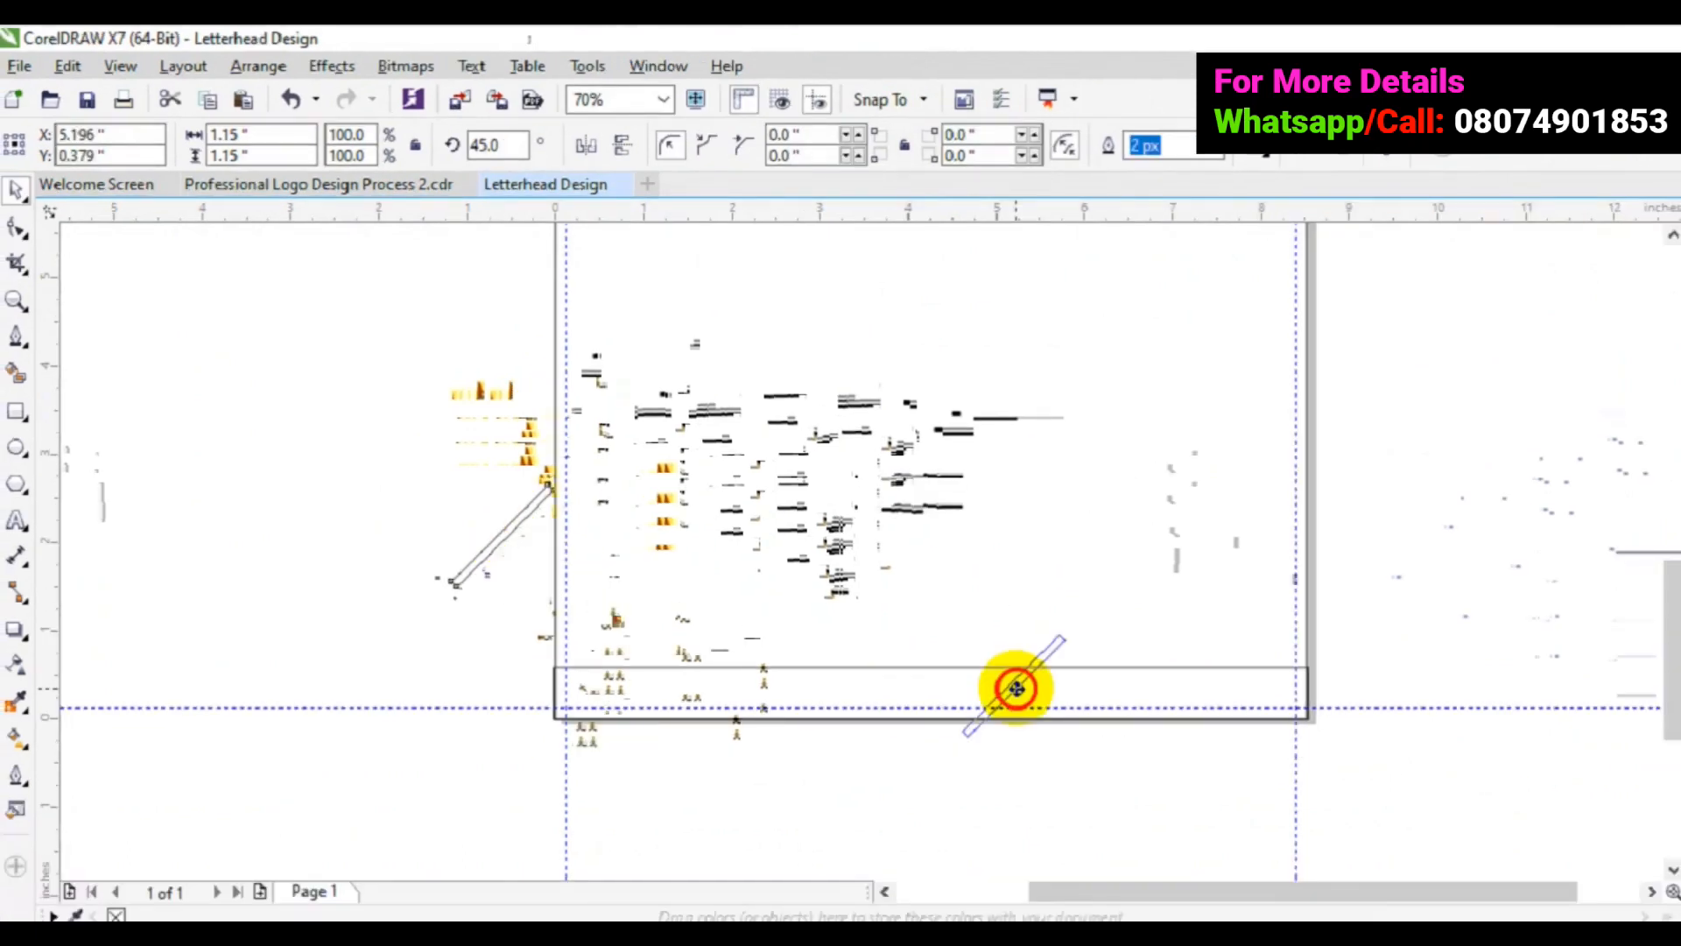
{"action": "left_click", "coordinate": [930, 666]}
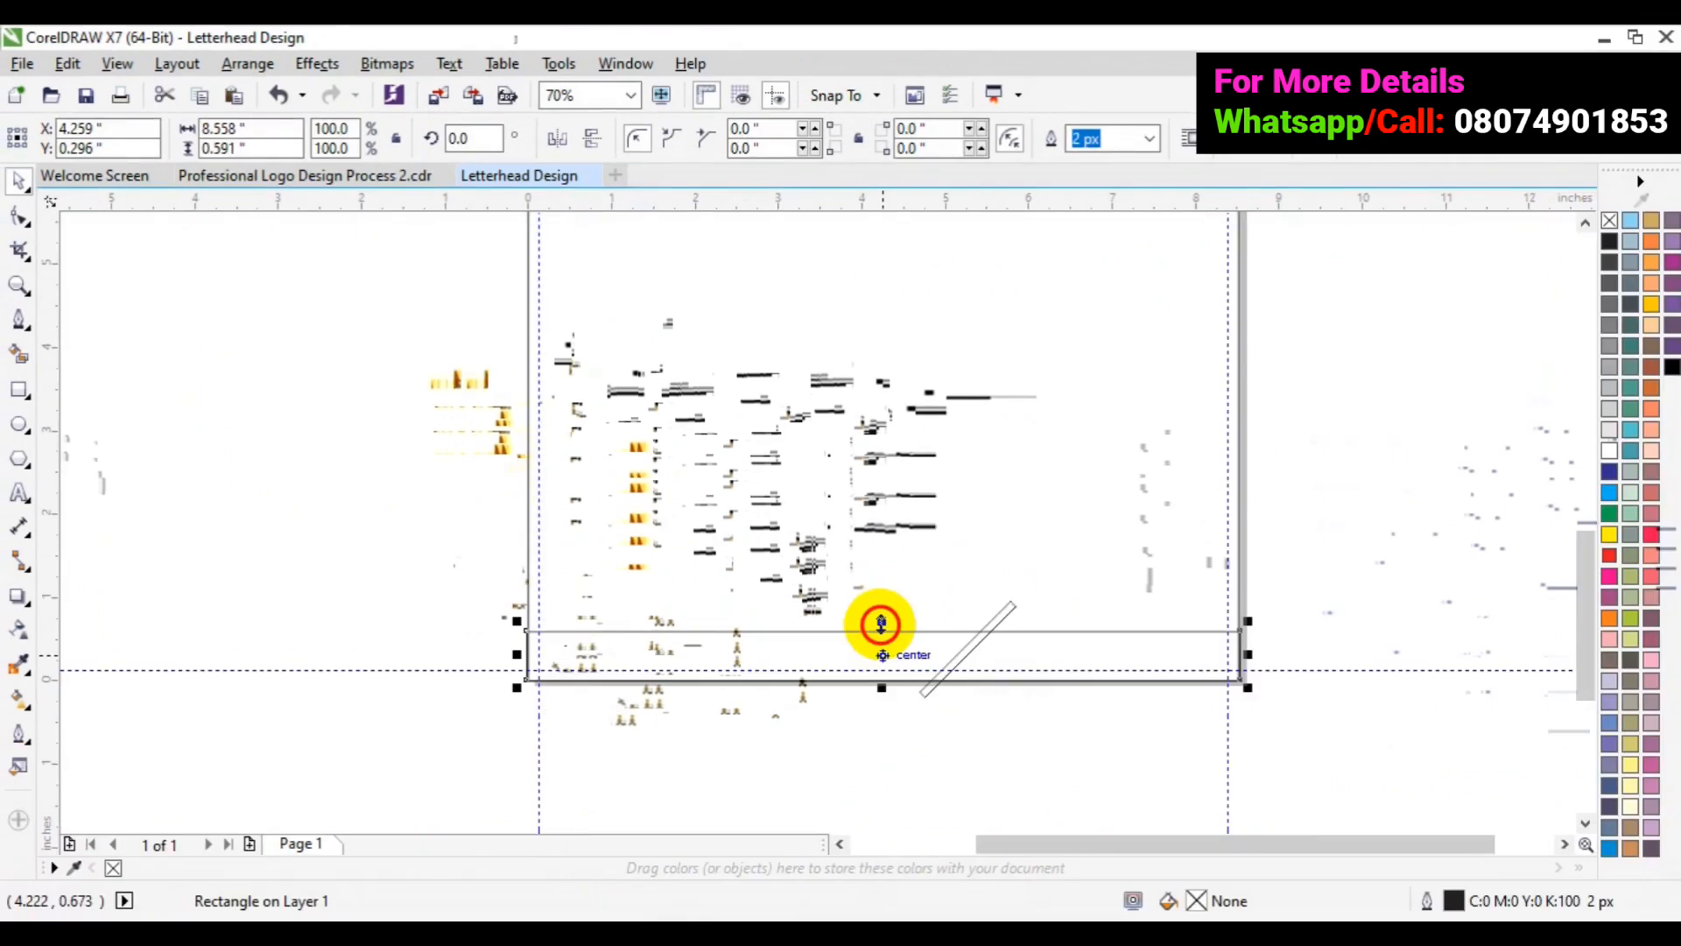
{"action": "left_click_drag", "start_coordinate": [880, 623], "coordinate": [882, 638]}
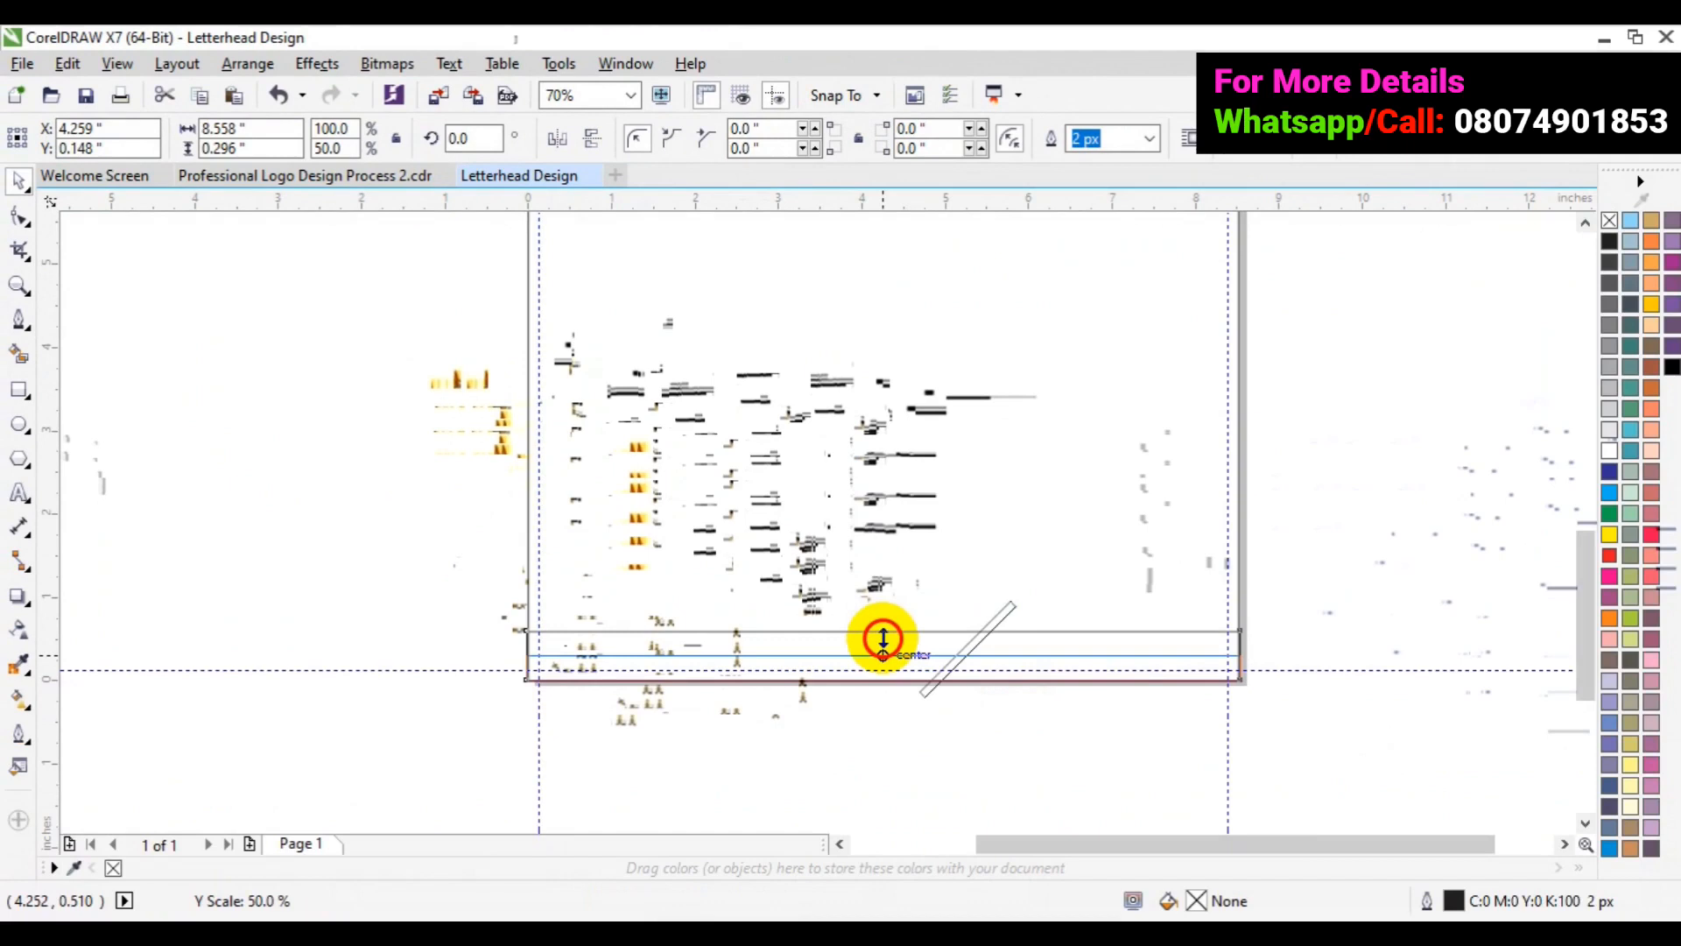
{"action": "key", "text": "Escape"}
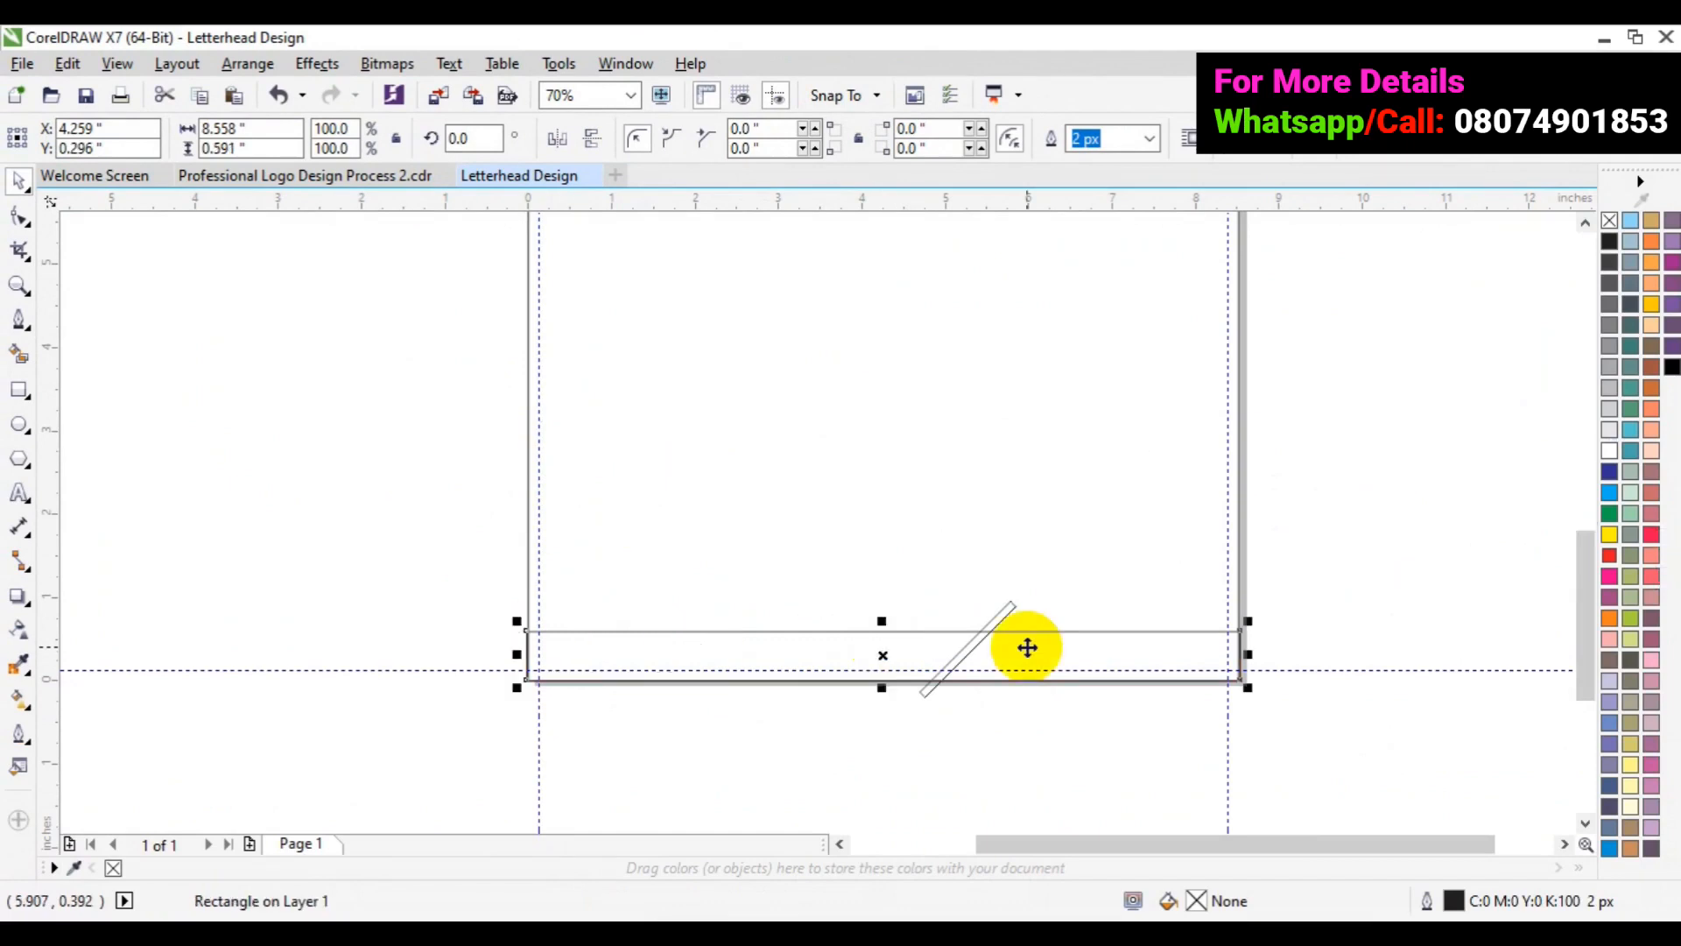
Rotate the slanted narrow rectangle on the footer more steeply, to an angle of about 62.8 degrees
{"action": "left_click", "coordinate": [974, 646]}
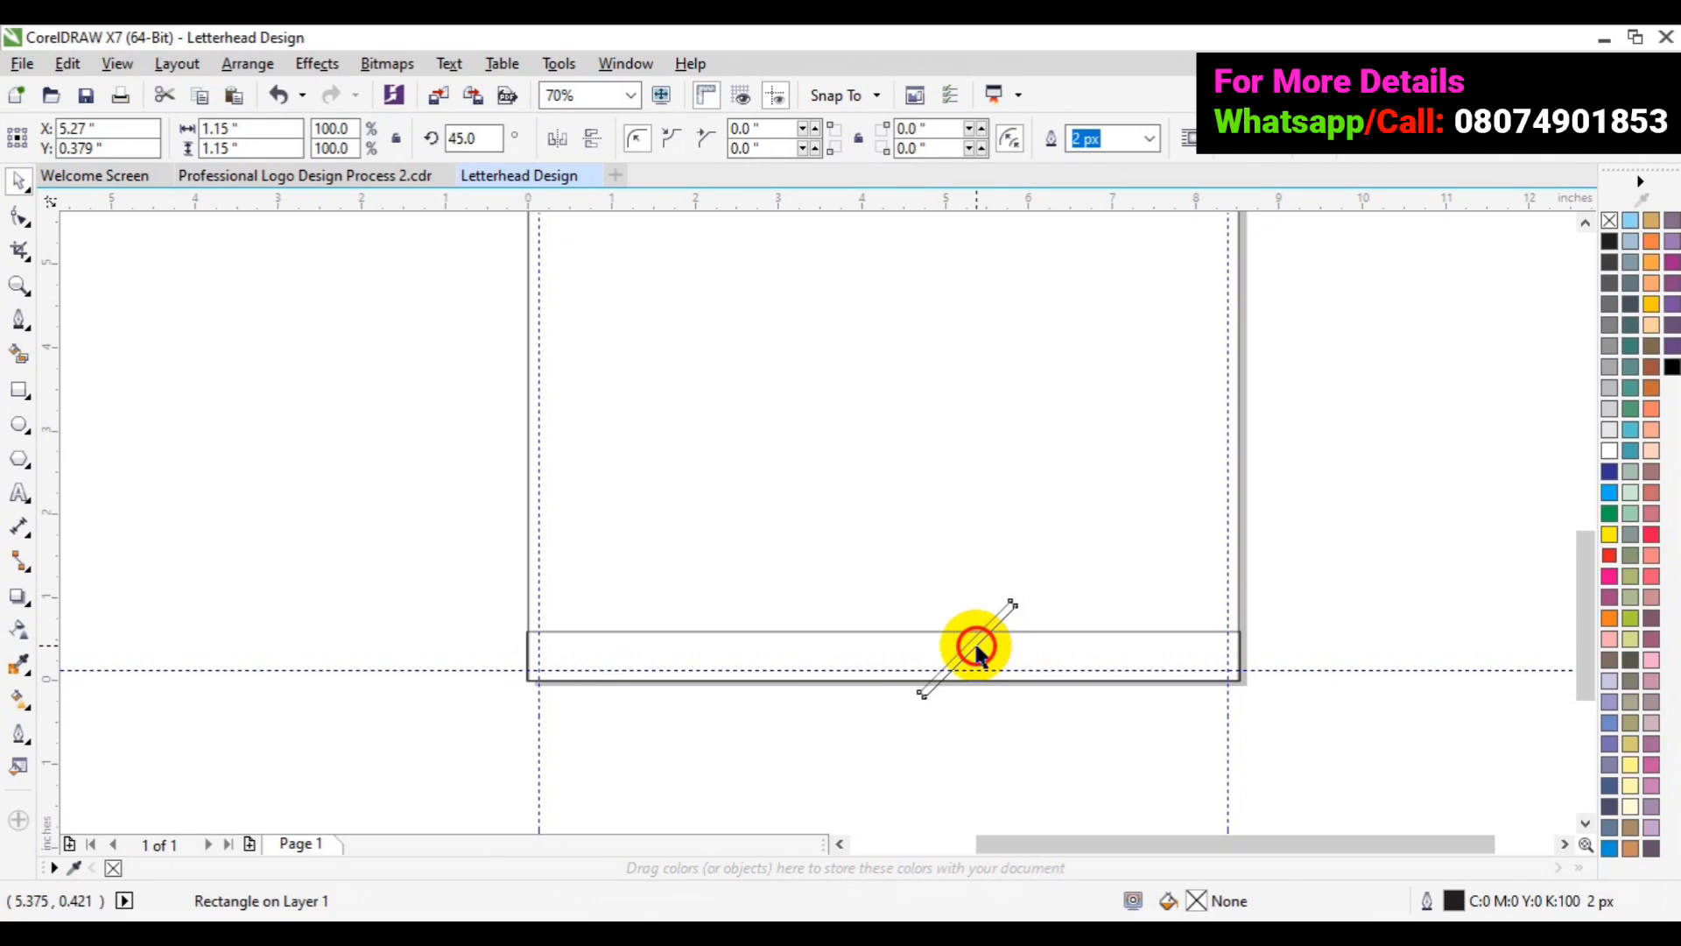
{"action": "left_click", "coordinate": [974, 648]}
{"action": "left_click_drag", "start_coordinate": [1012, 605], "coordinate": [1001, 585]}
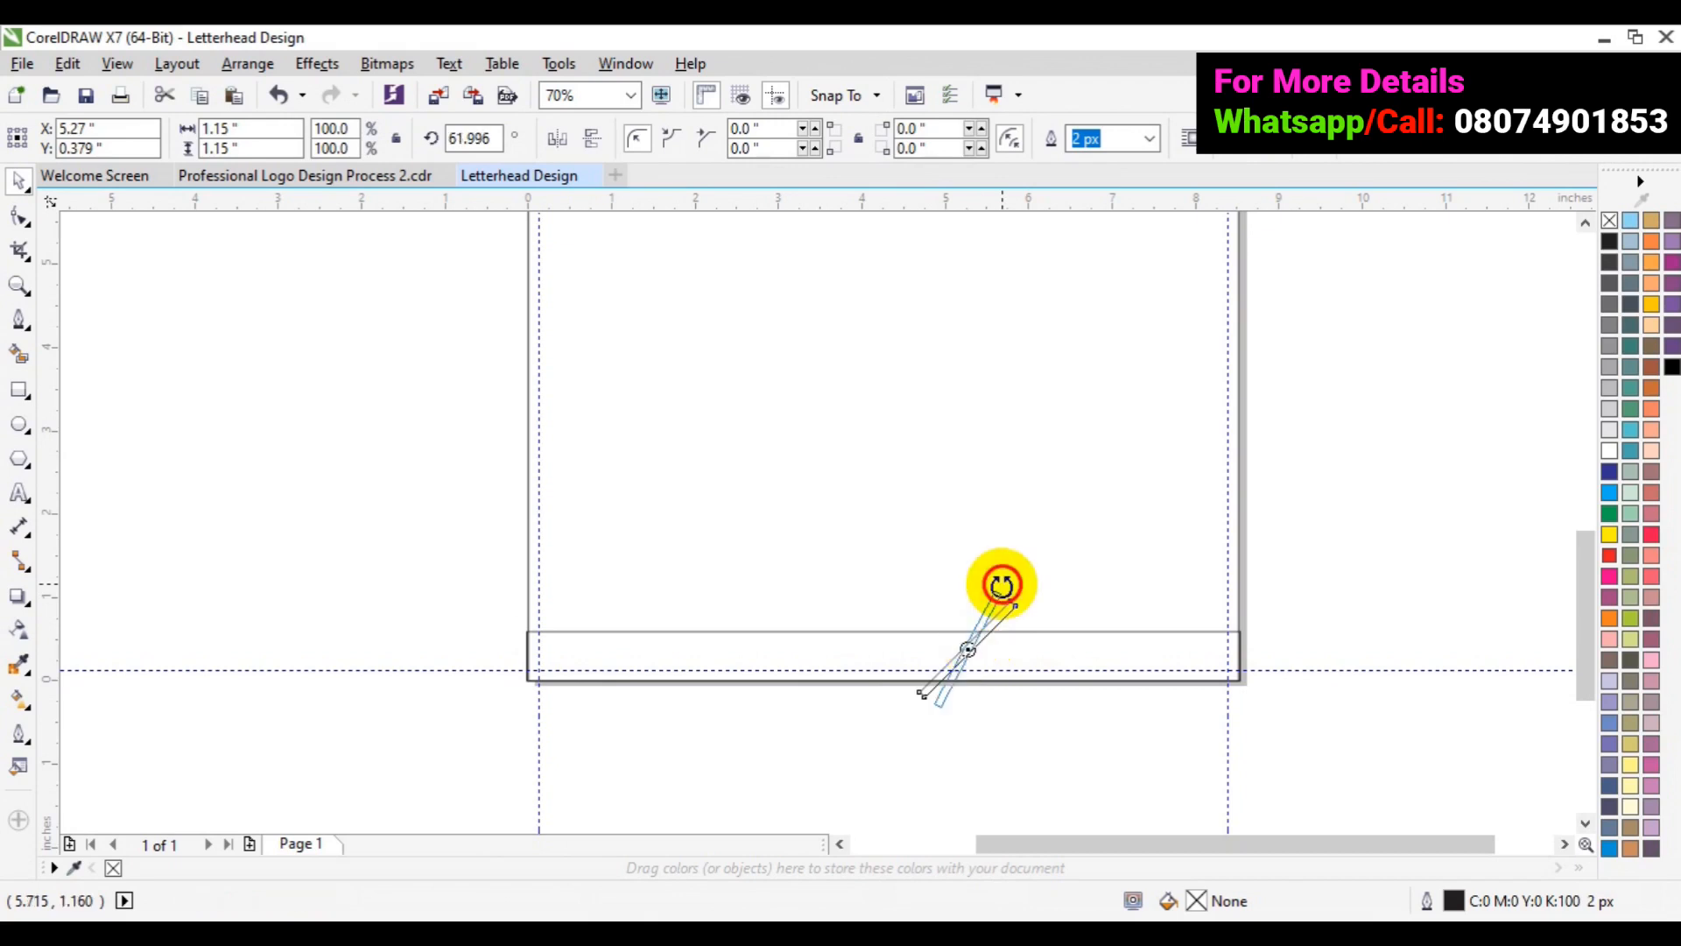
{"action": "left_click_drag", "start_coordinate": [1001, 585], "coordinate": [999, 584]}
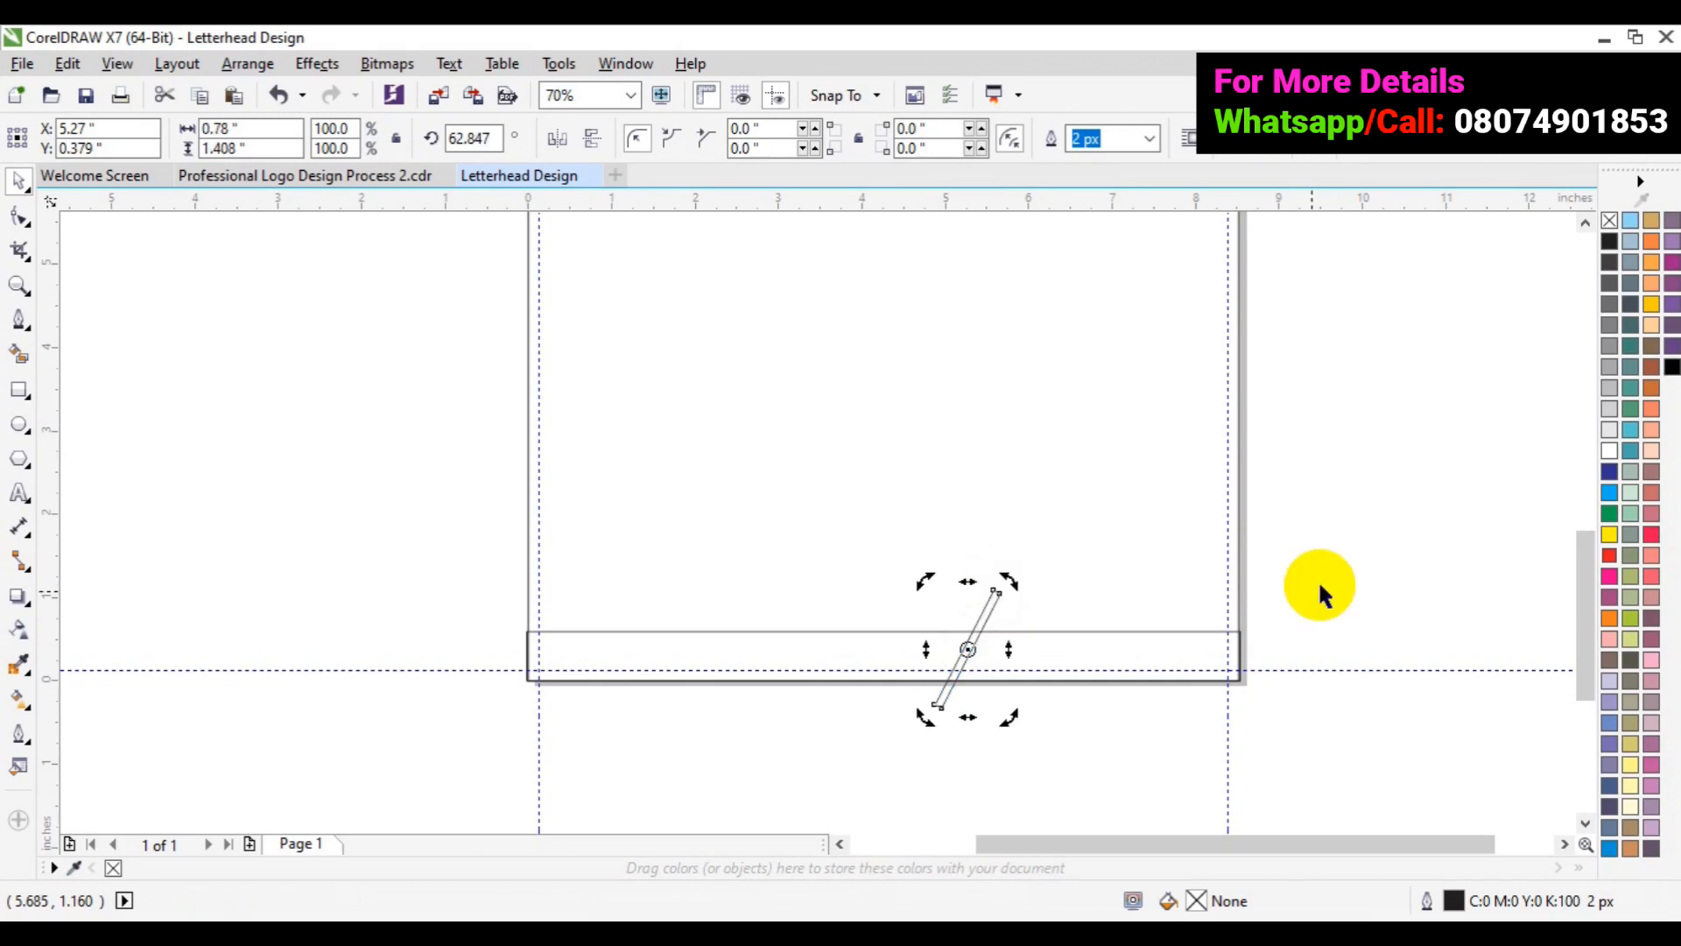
{"action": "left_click", "coordinate": [972, 670]}
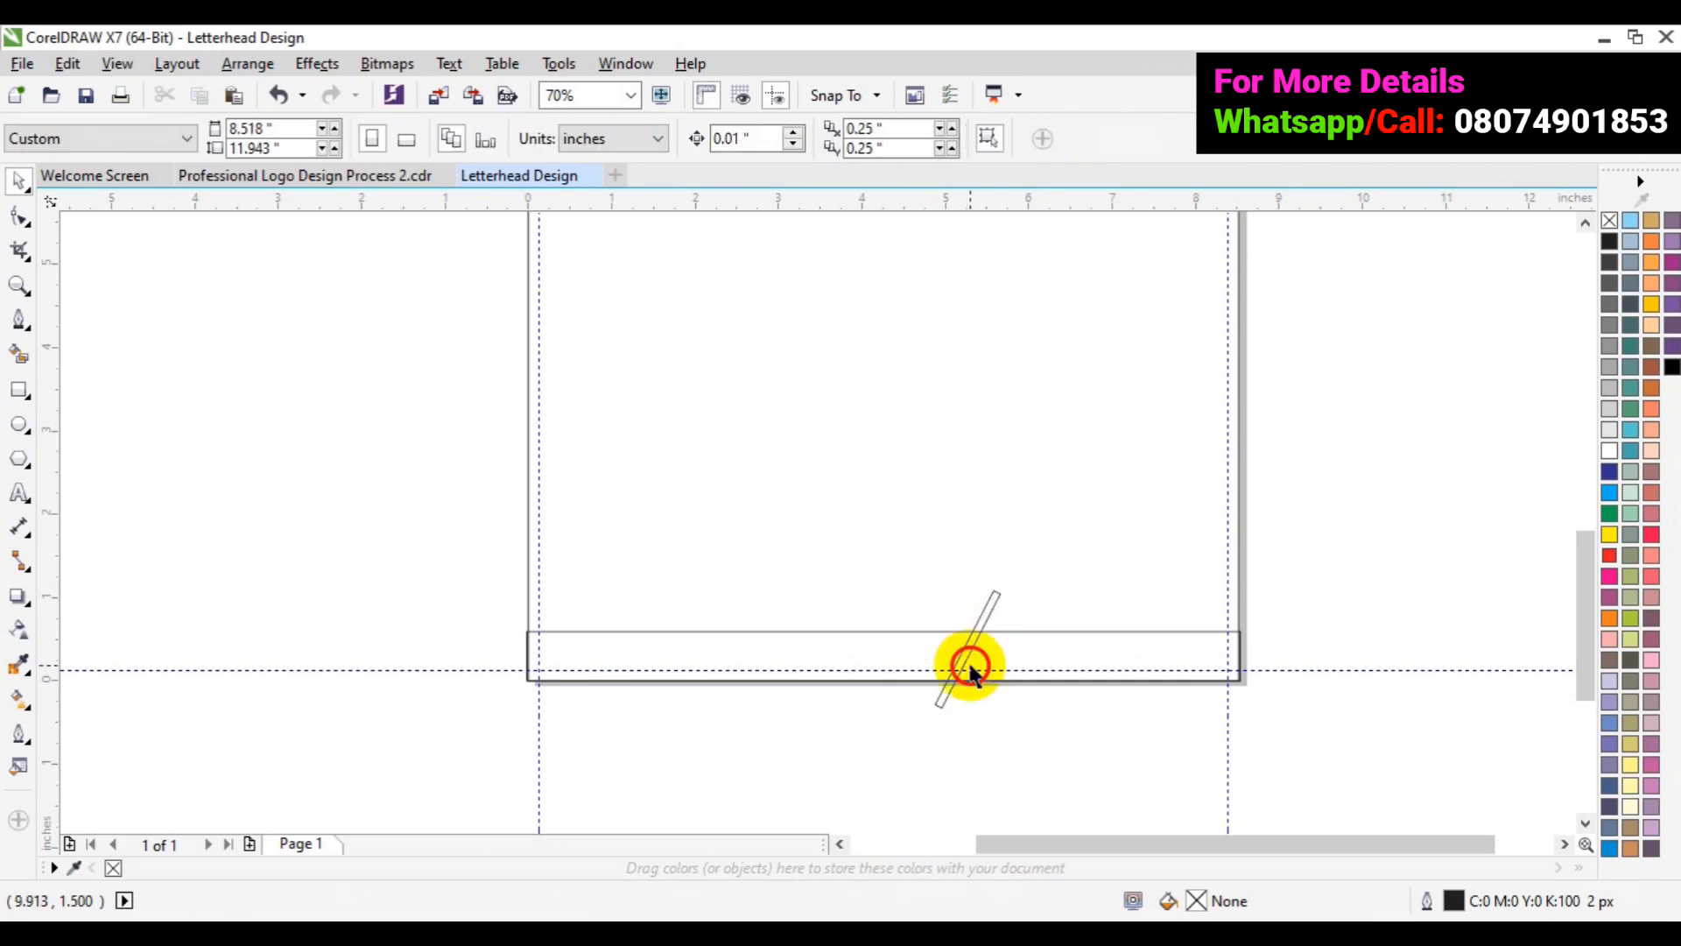
Place a copy of the slanted narrow rectangle about 0.3 inch to the right of the original across the footer rectangle
{"action": "left_click", "coordinate": [968, 661]}
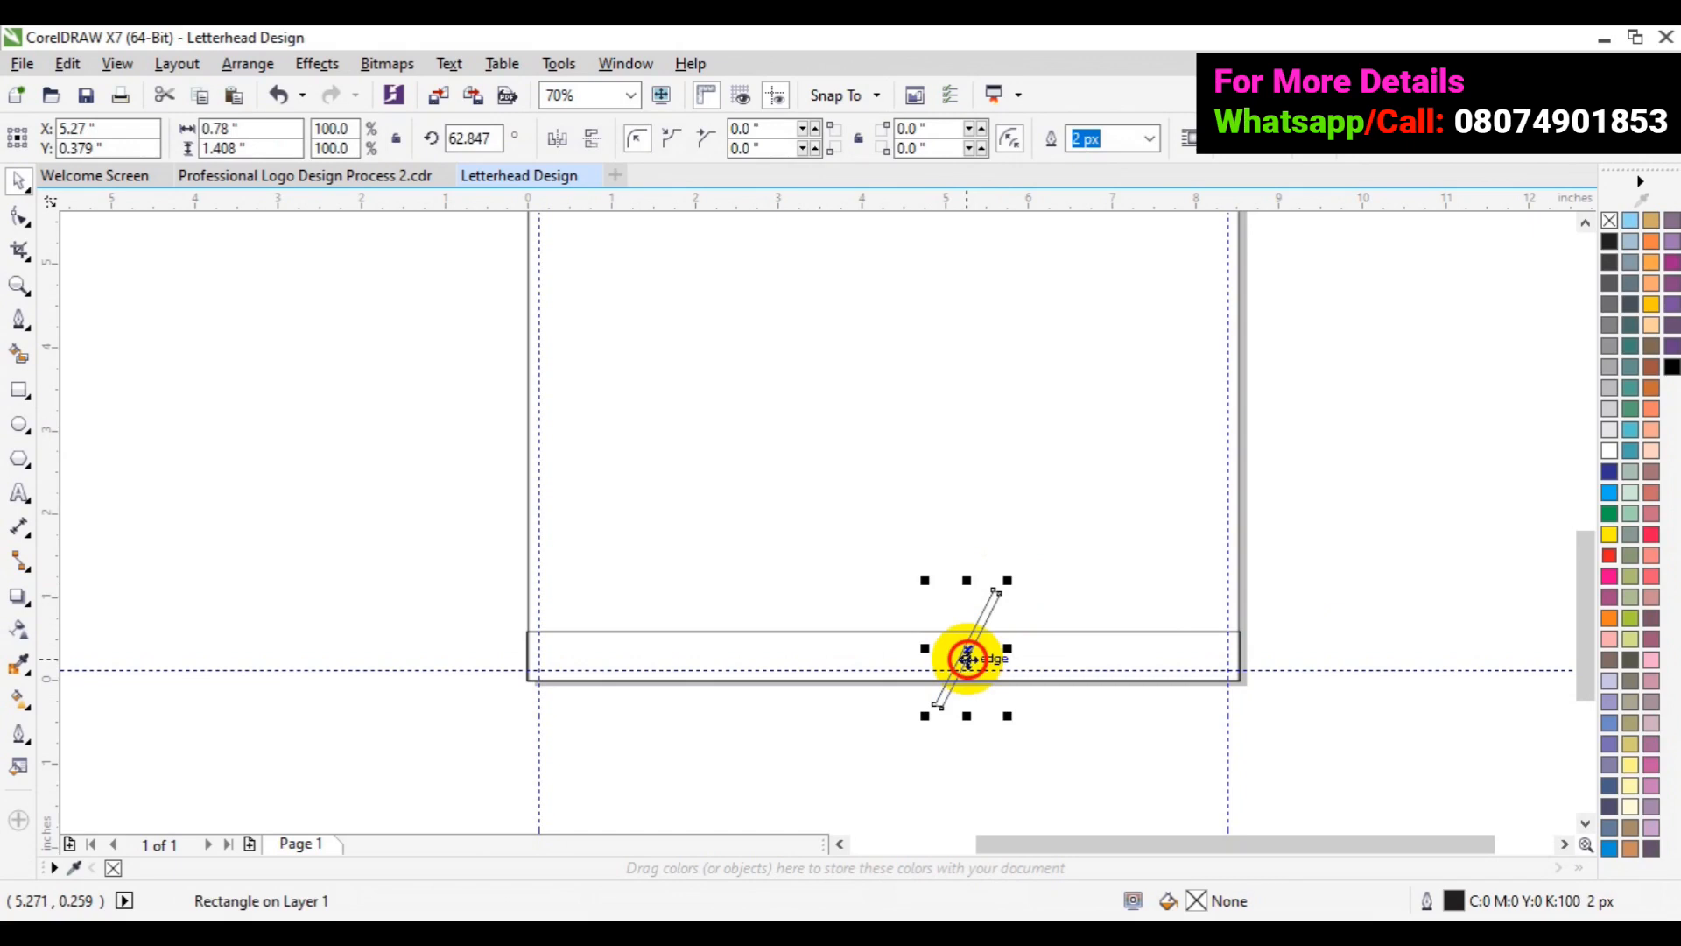
{"action": "left_click_drag", "start_coordinate": [967, 658], "coordinate": [992, 659]}
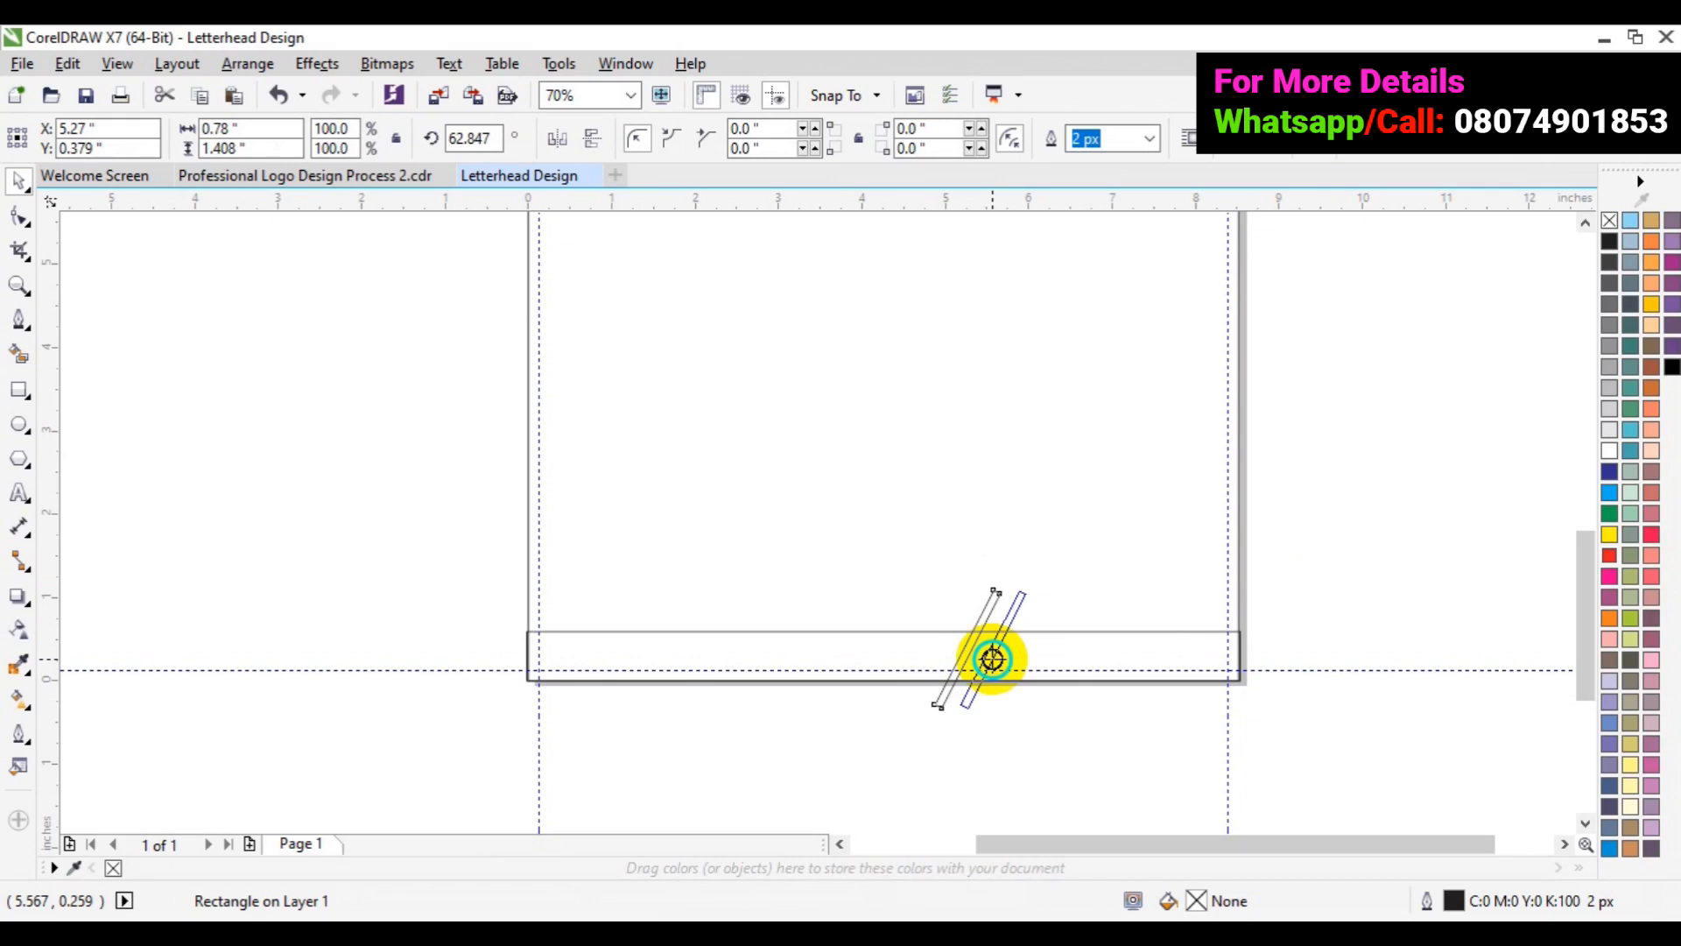
{"action": "left_click_drag", "start_coordinate": [992, 659], "coordinate": [991, 658]}
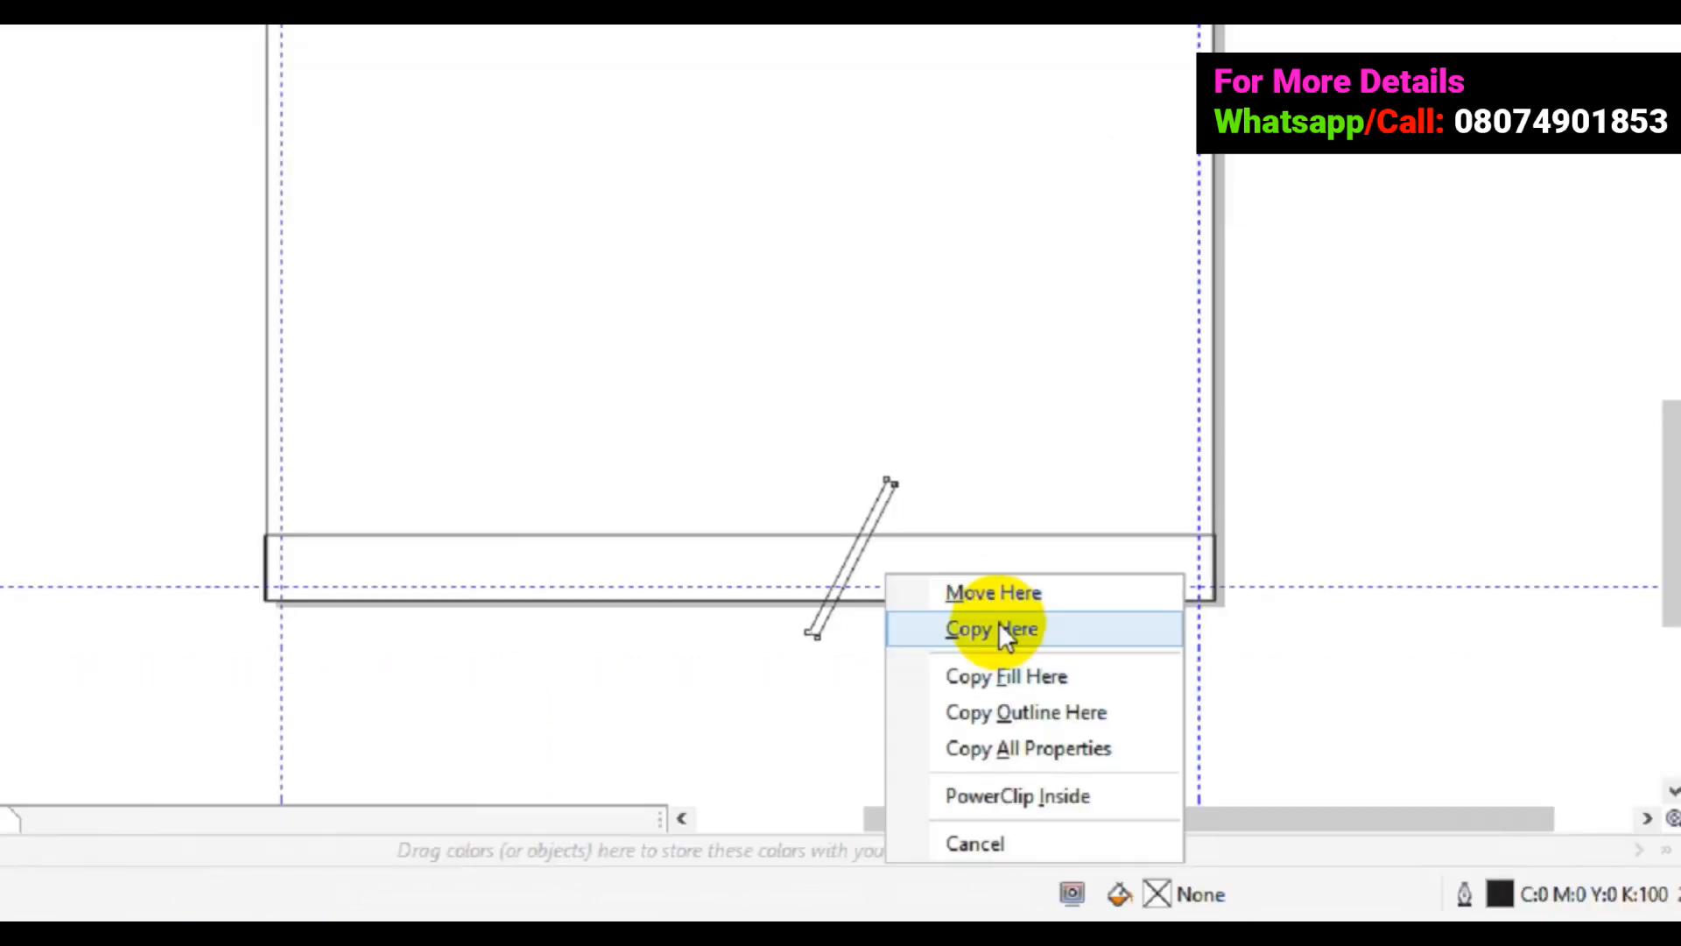
{"action": "left_click", "coordinate": [935, 568]}
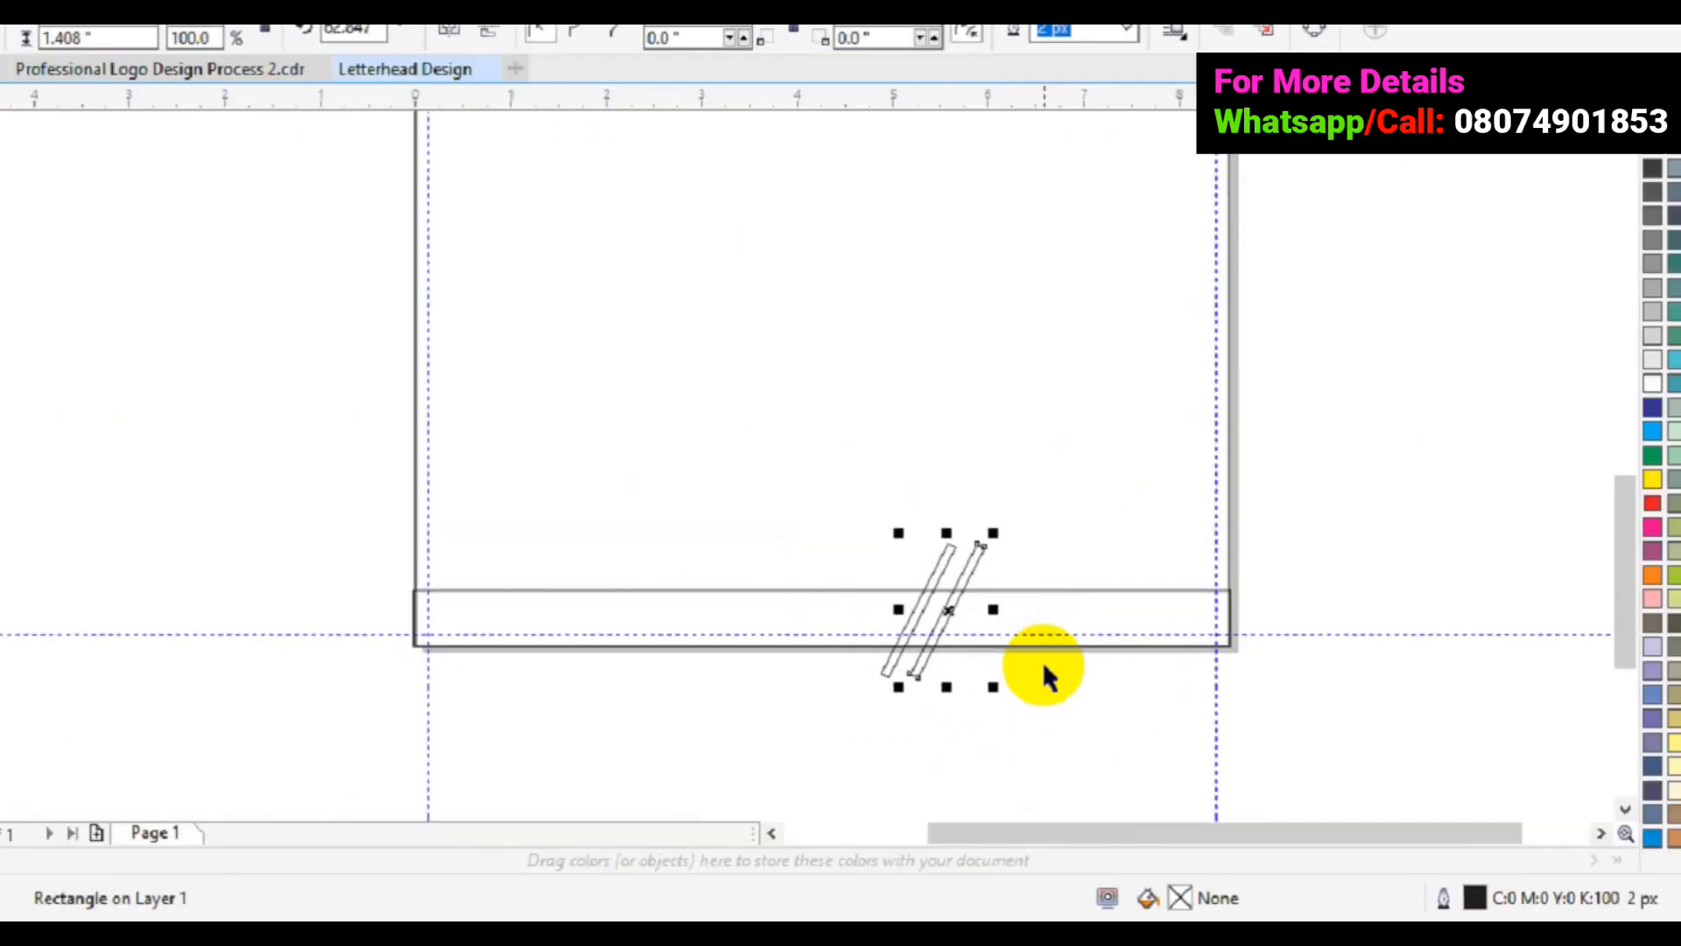
Repeat the duplication nine times so the slanted strips continue at equal spacing to the page's right edge
{"action": "key", "text": "ctrl+r"}
{"action": "key", "text": "ctrl+r"}
{"action": "key", "text": "ctrl+r"}
{"action": "key", "text": "ctrl+r"}
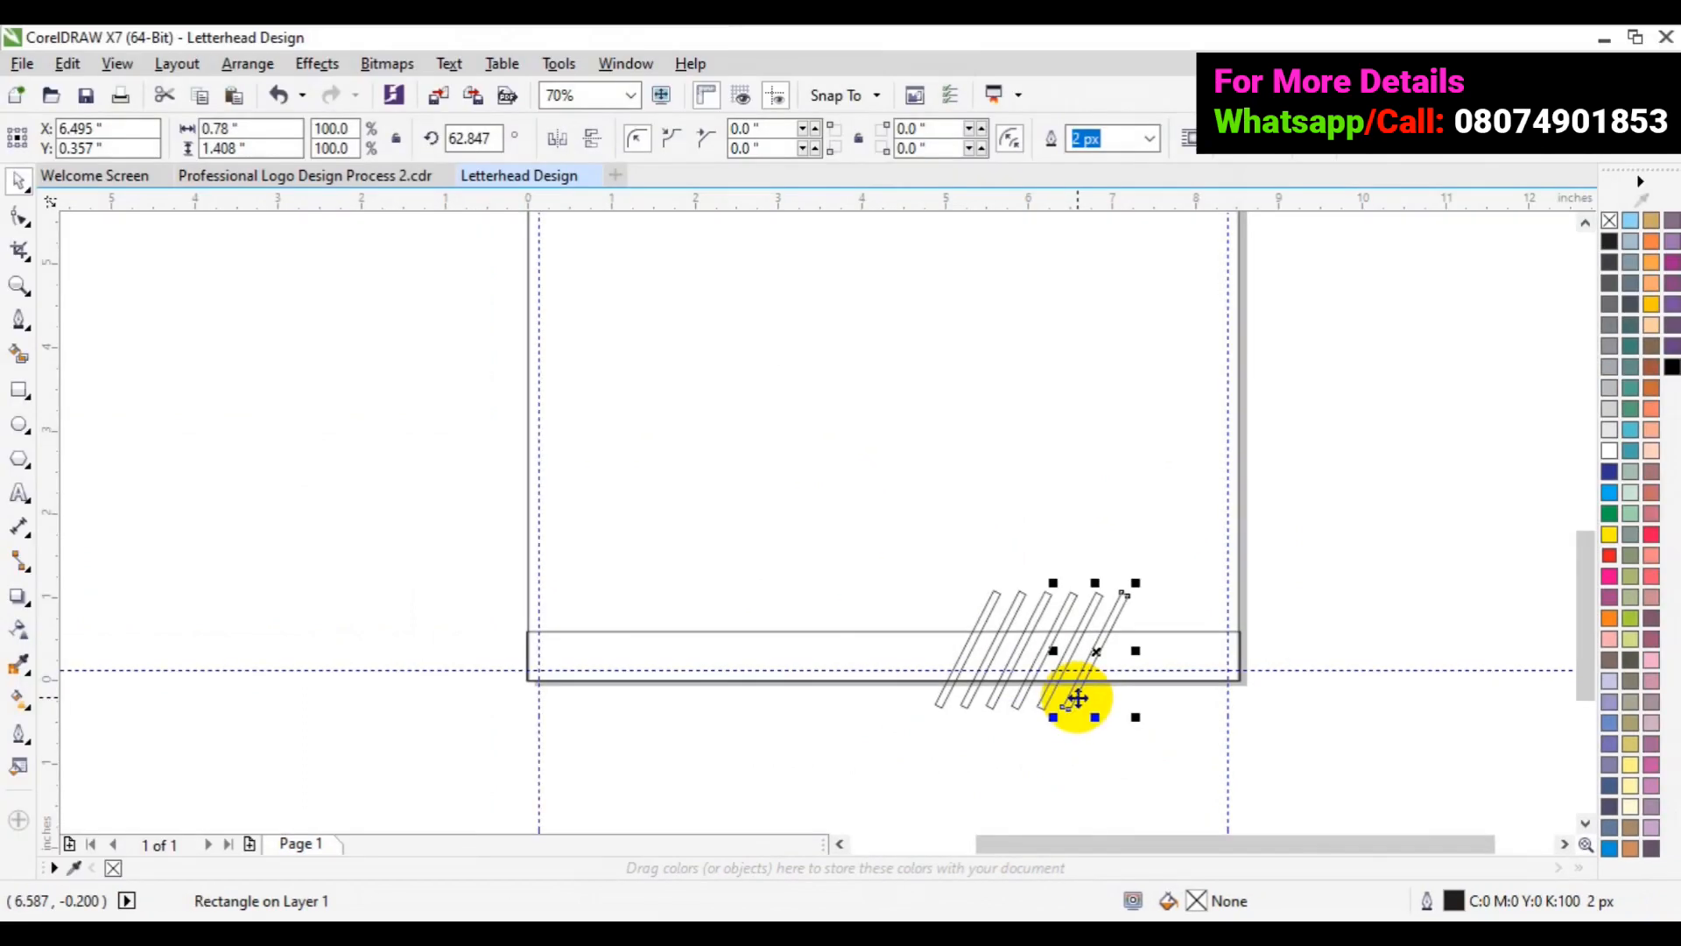
{"action": "key", "text": "ctrl+r"}
{"action": "key", "text": "ctrl+r"}
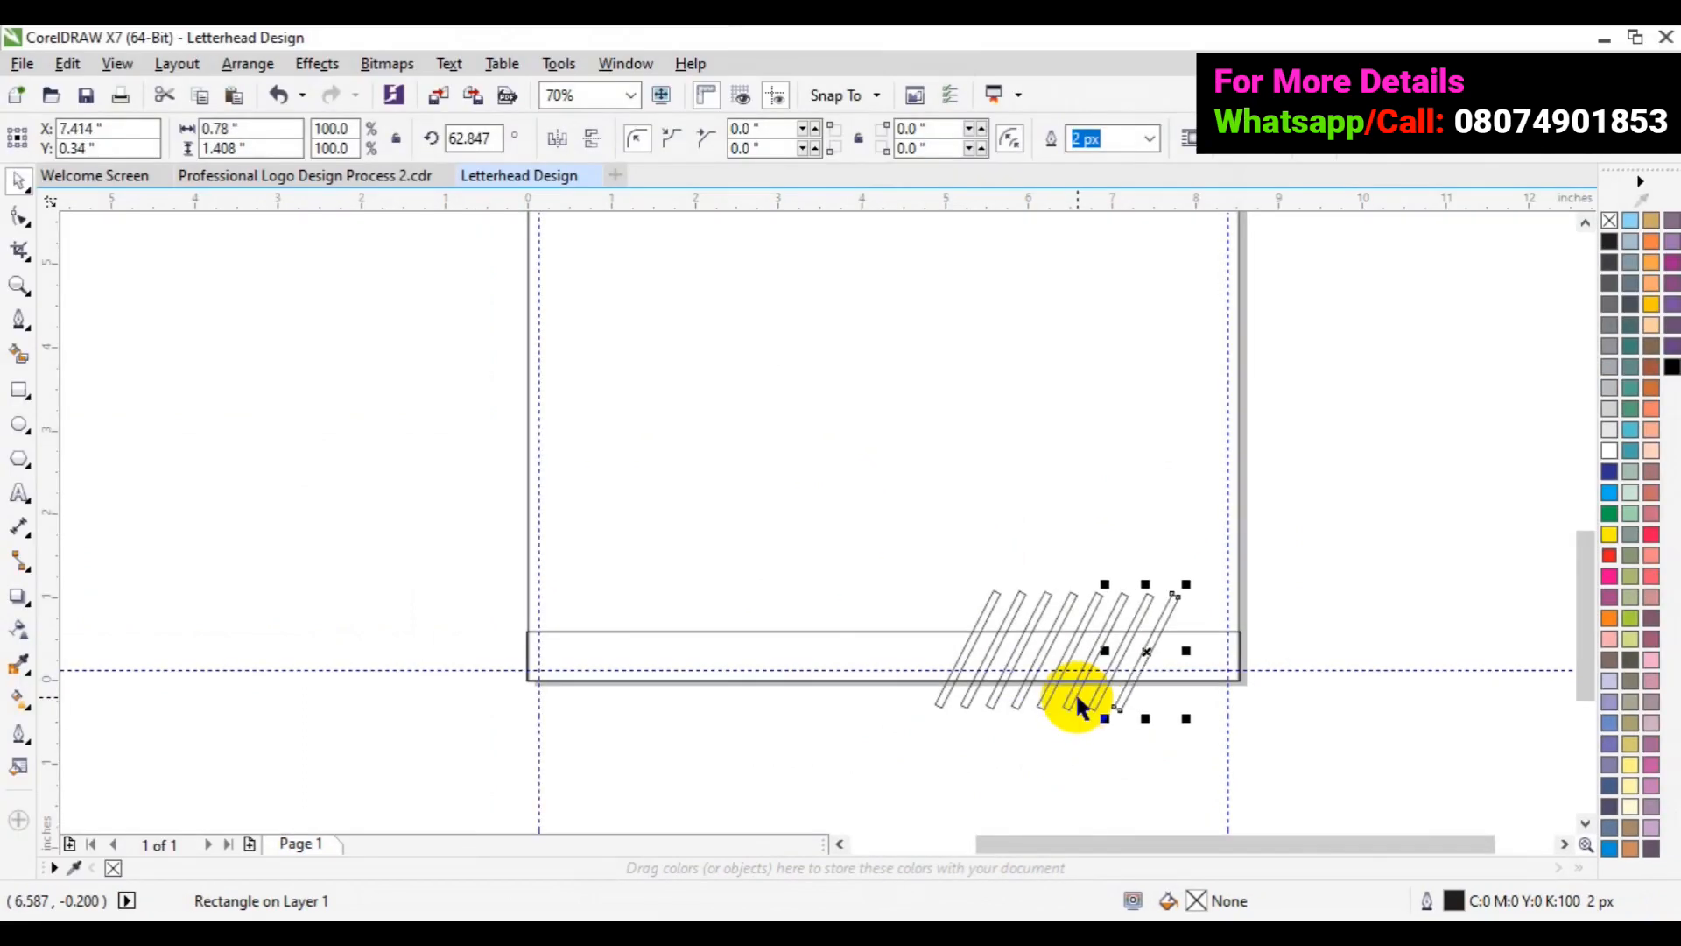
{"action": "key", "text": "ctrl+r"}
{"action": "key", "text": "ctrl+r"}
{"action": "key", "text": "ctrl+r"}
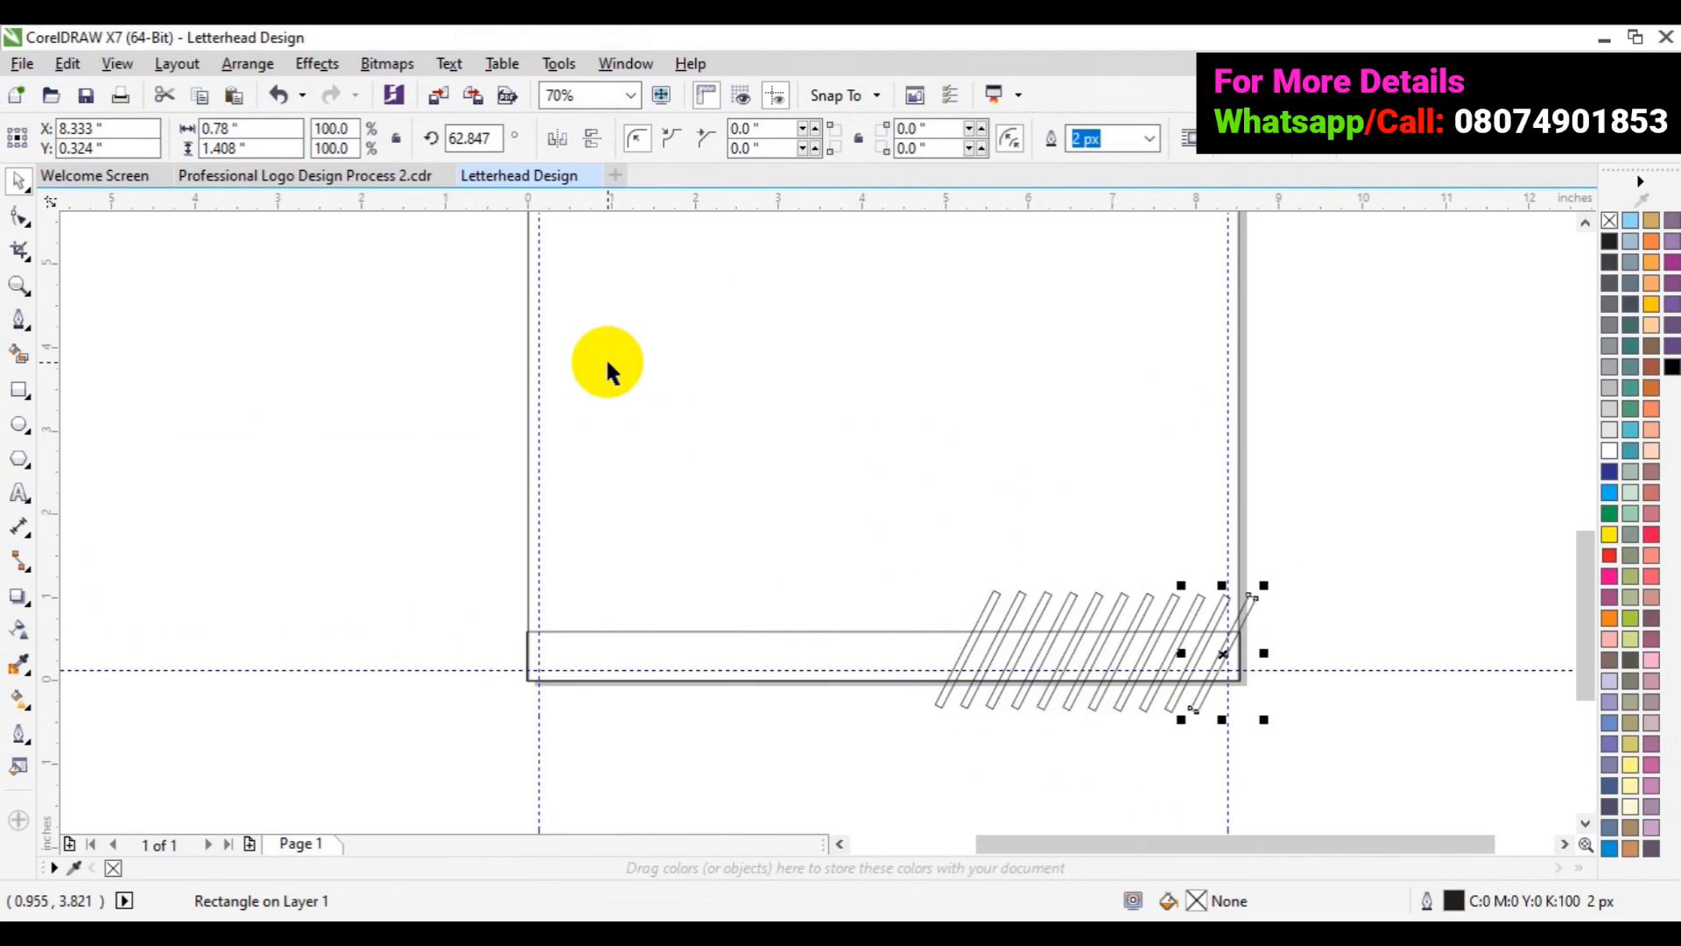
Try to Smart Fill the footer's long left section and the areas between the slanted strips in black without an outline
{"action": "left_click", "coordinate": [19, 359]}
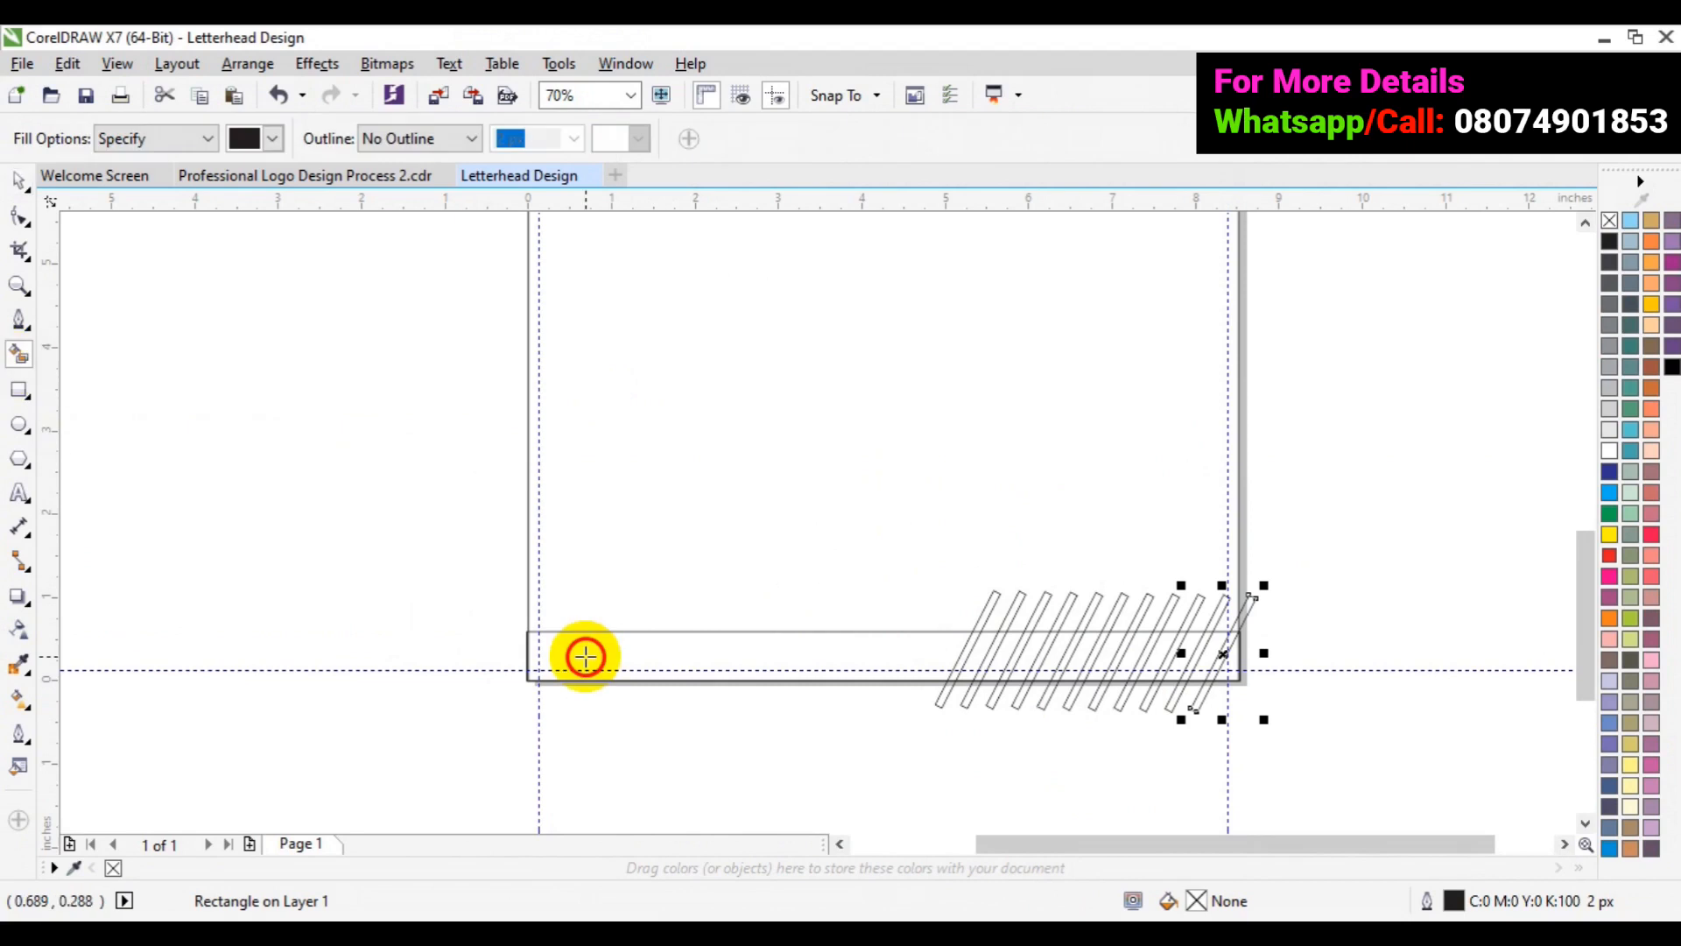
{"action": "left_click", "coordinate": [586, 655]}
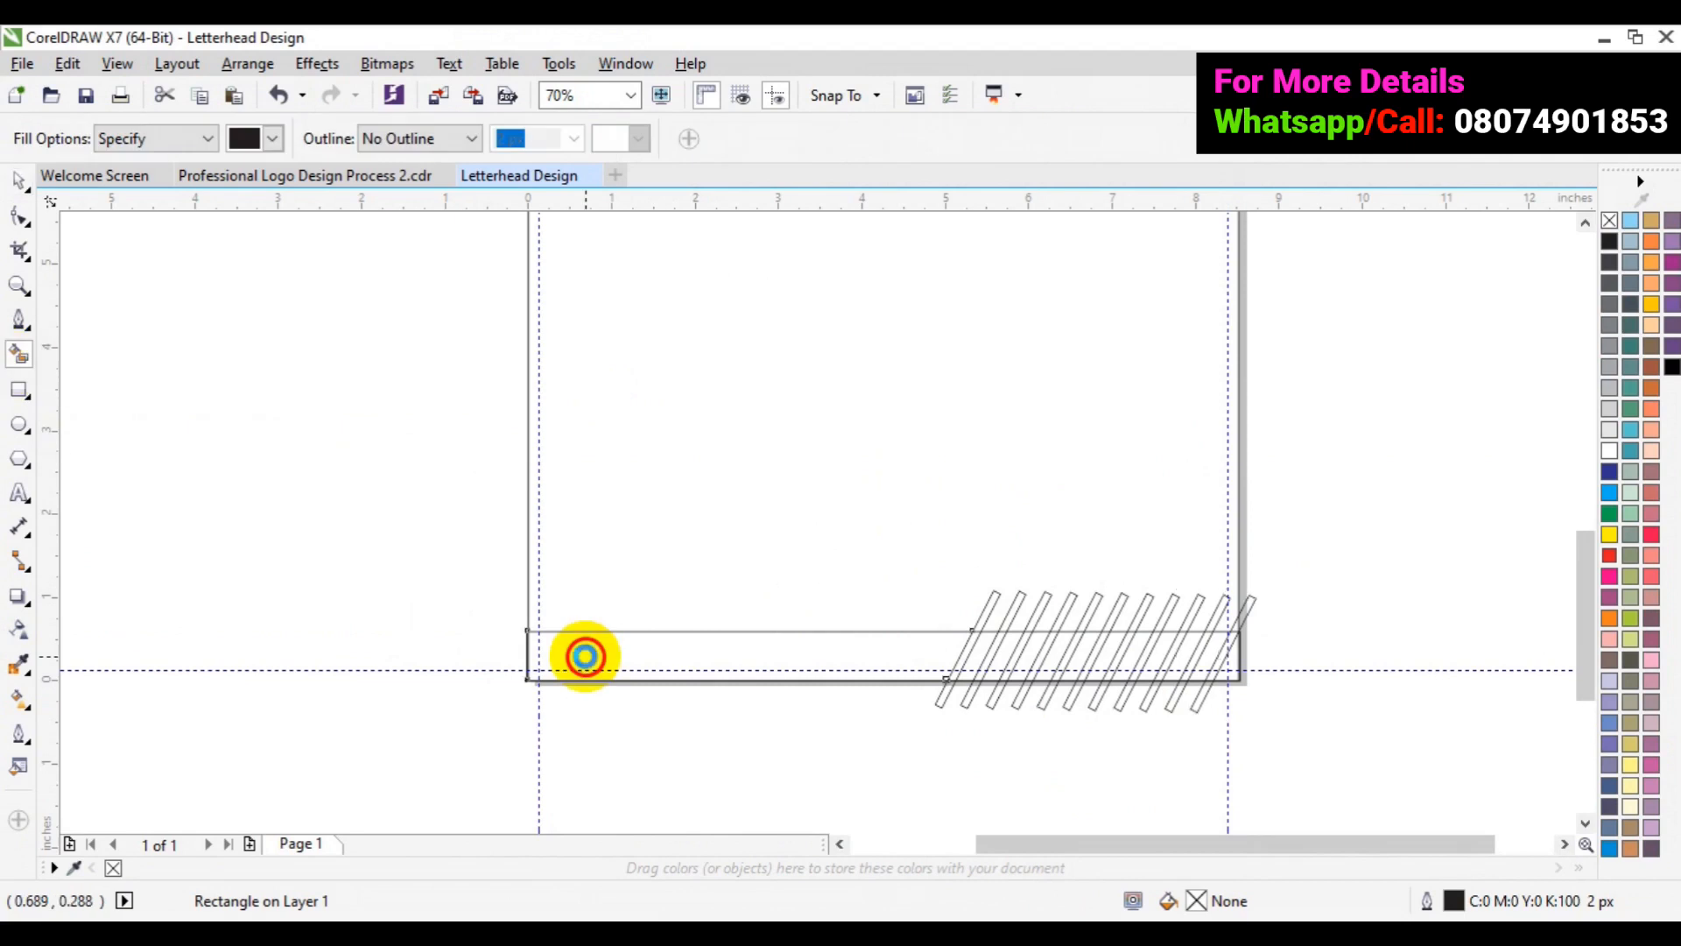
{"action": "left_click", "coordinate": [1002, 648]}
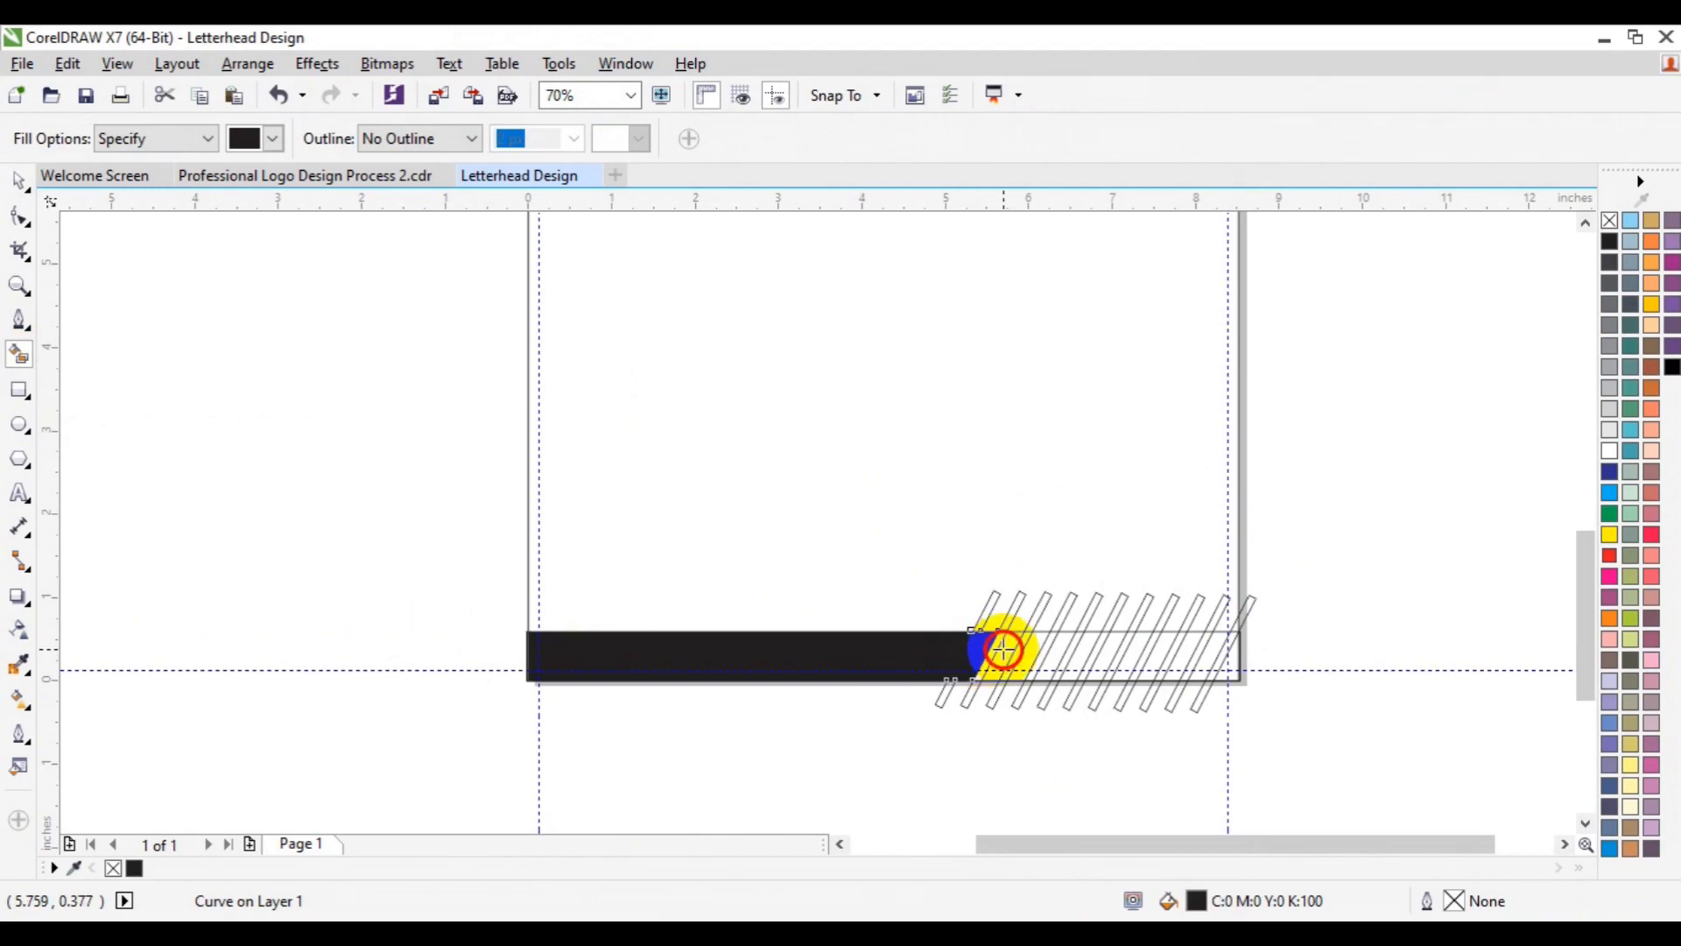
{"action": "key", "text": "ctrl+z"}
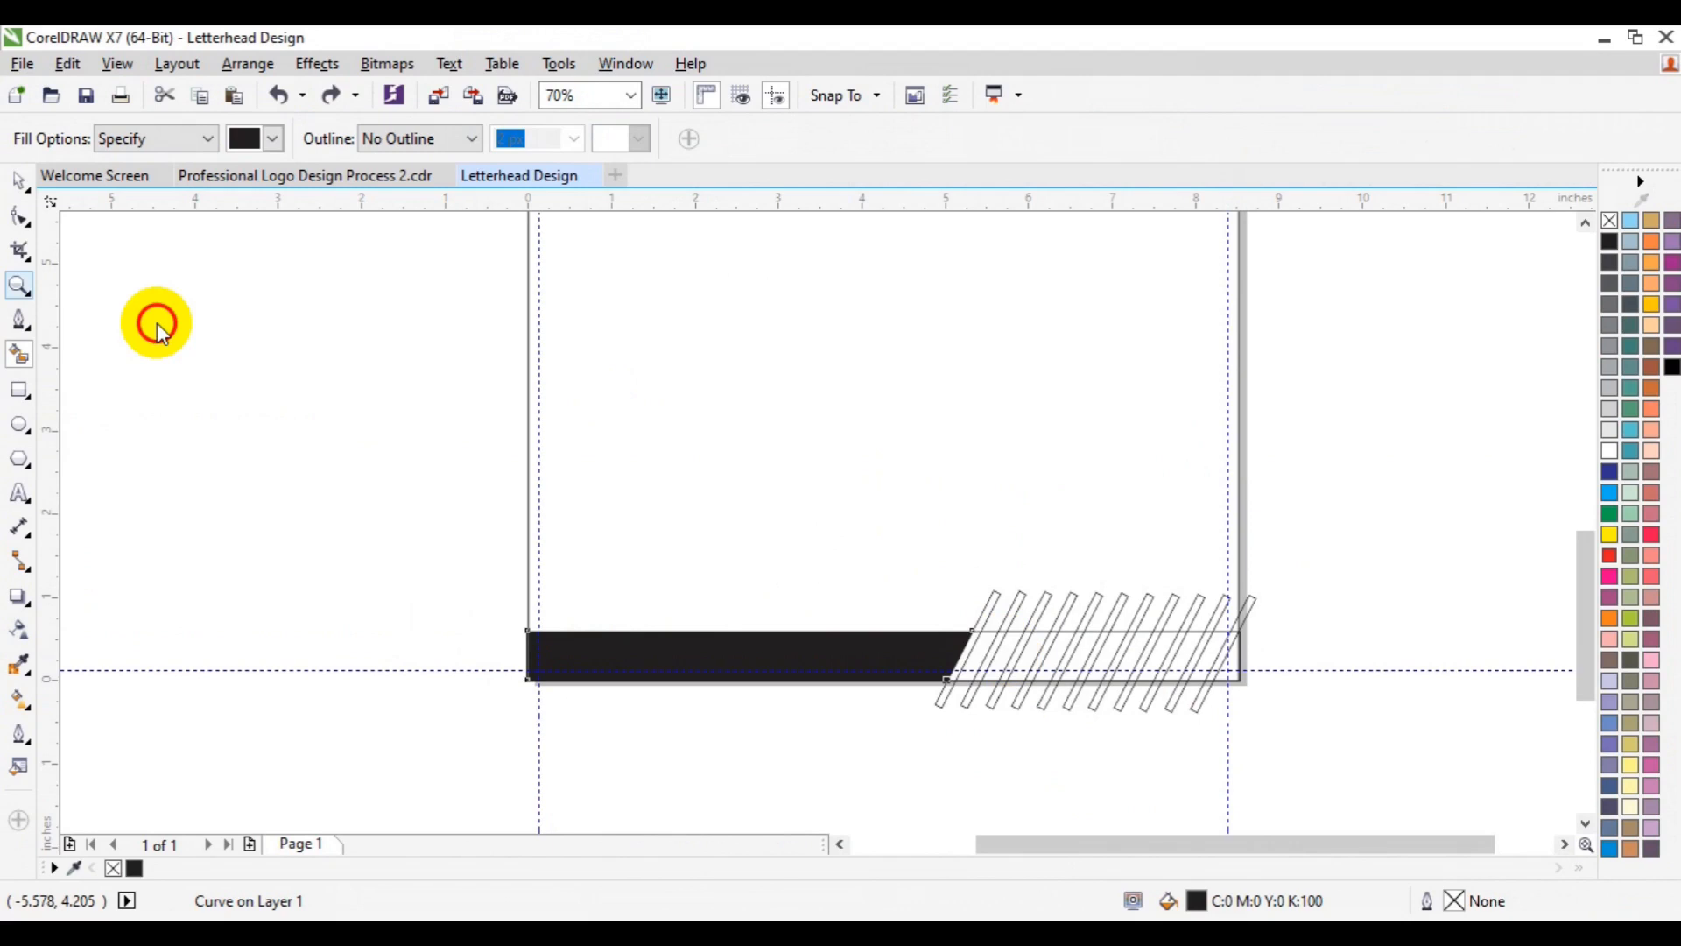
{"action": "left_click", "coordinate": [1013, 653]}
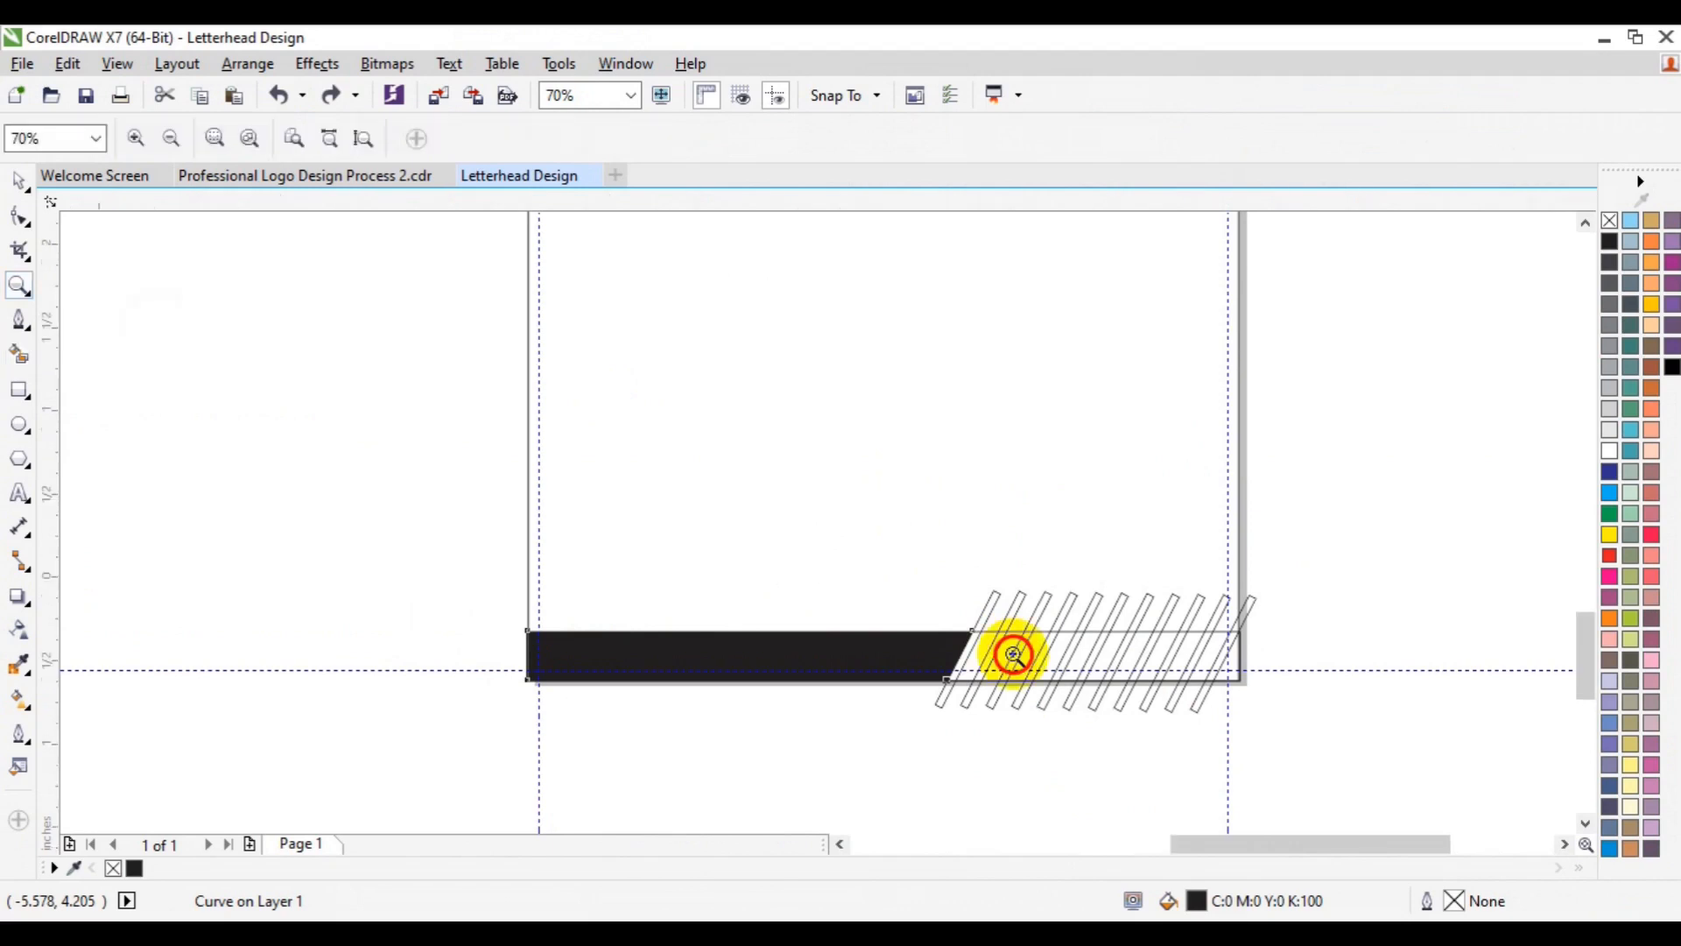
{"action": "left_click", "coordinate": [1013, 653]}
{"action": "left_click", "coordinate": [806, 520]}
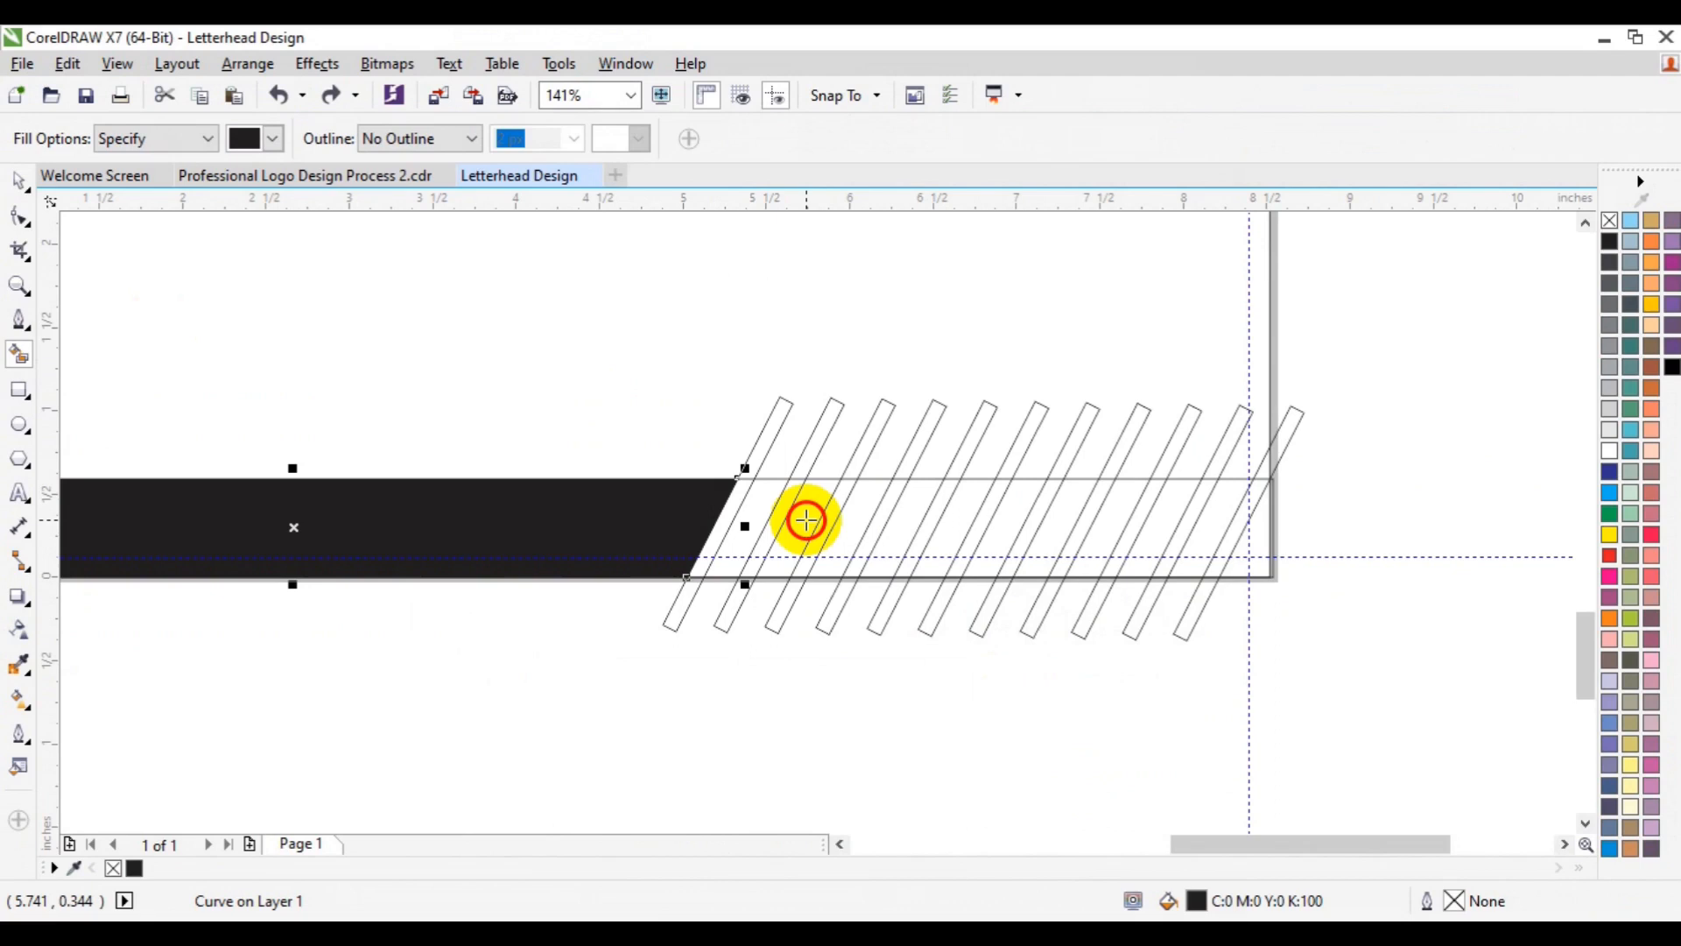
{"action": "left_click", "coordinate": [806, 520]}
{"action": "left_click", "coordinate": [894, 520]}
{"action": "left_click", "coordinate": [1001, 517]}
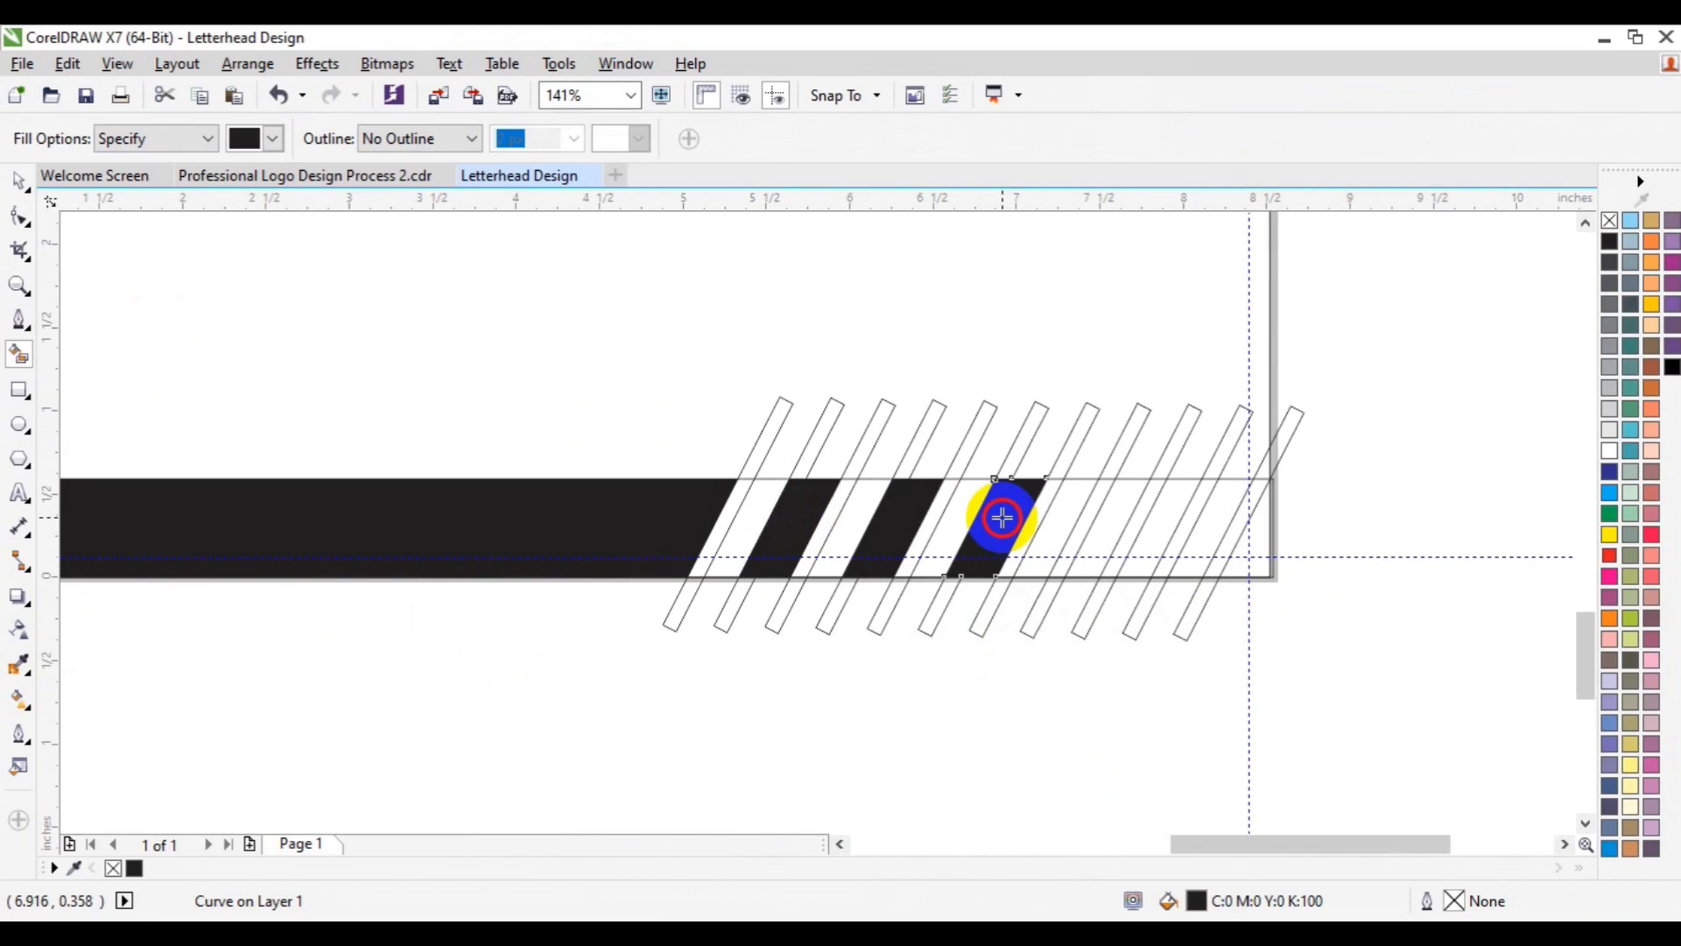
Undo all the black smart fills on the footer band and return to the Pick tool
{"action": "key", "text": "ctrl+z"}
{"action": "key", "text": "ctrl+z"}
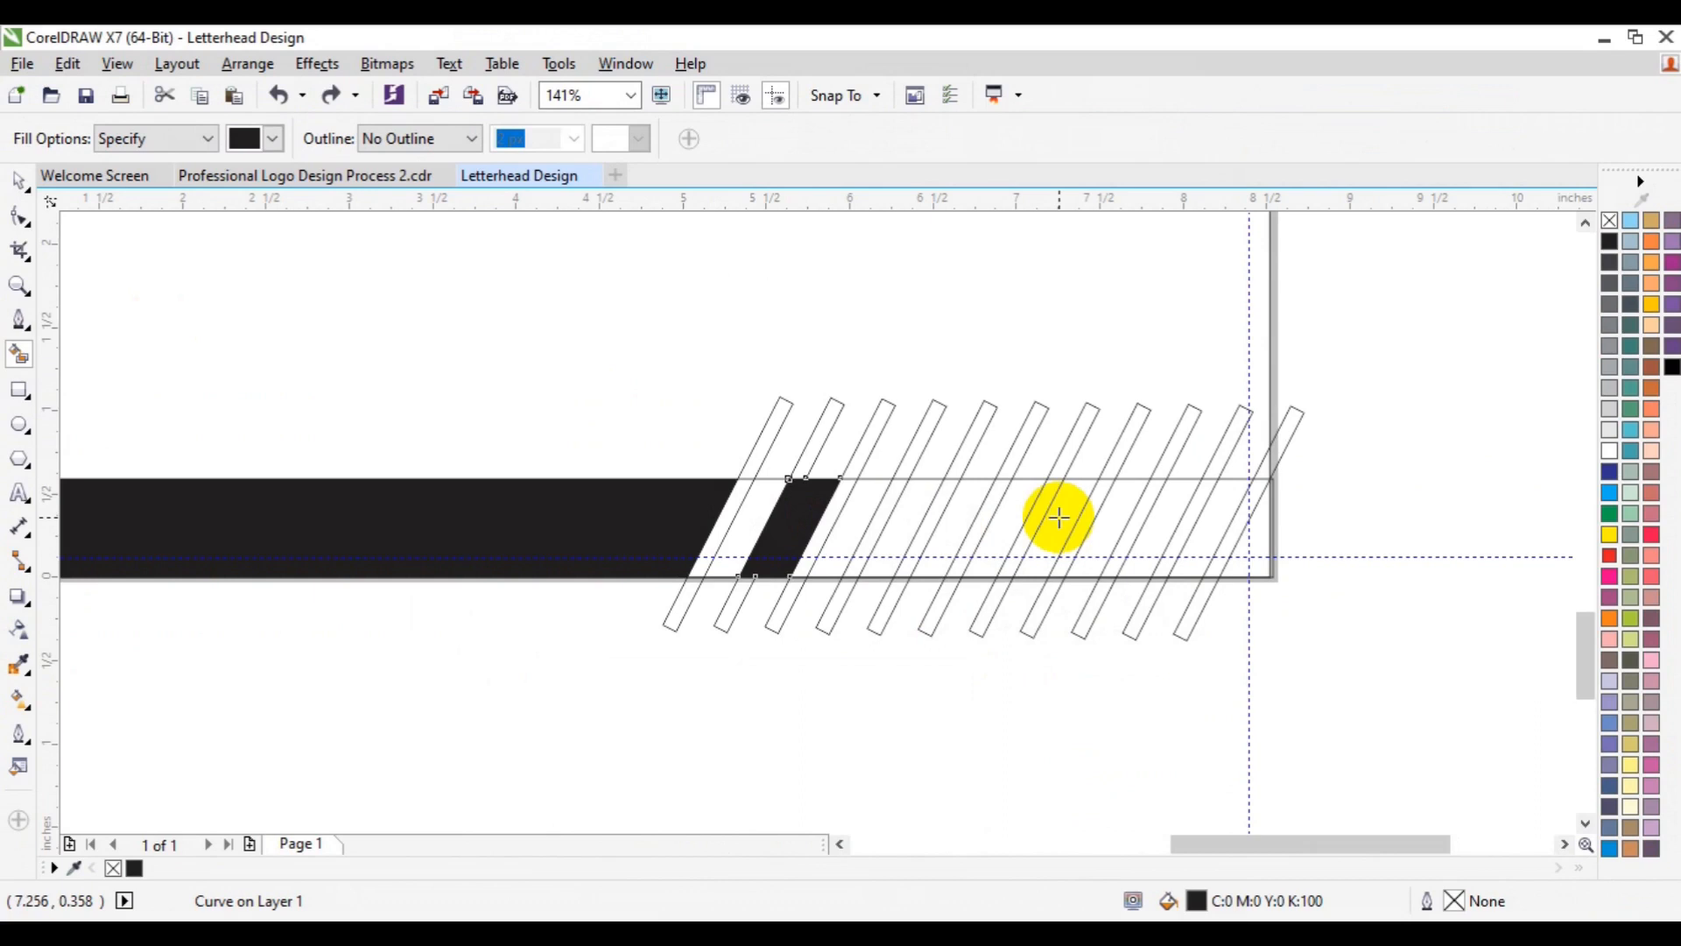
{"action": "key", "text": "ctrl+z"}
{"action": "key", "text": "ctrl+z"}
{"action": "key", "text": "space"}
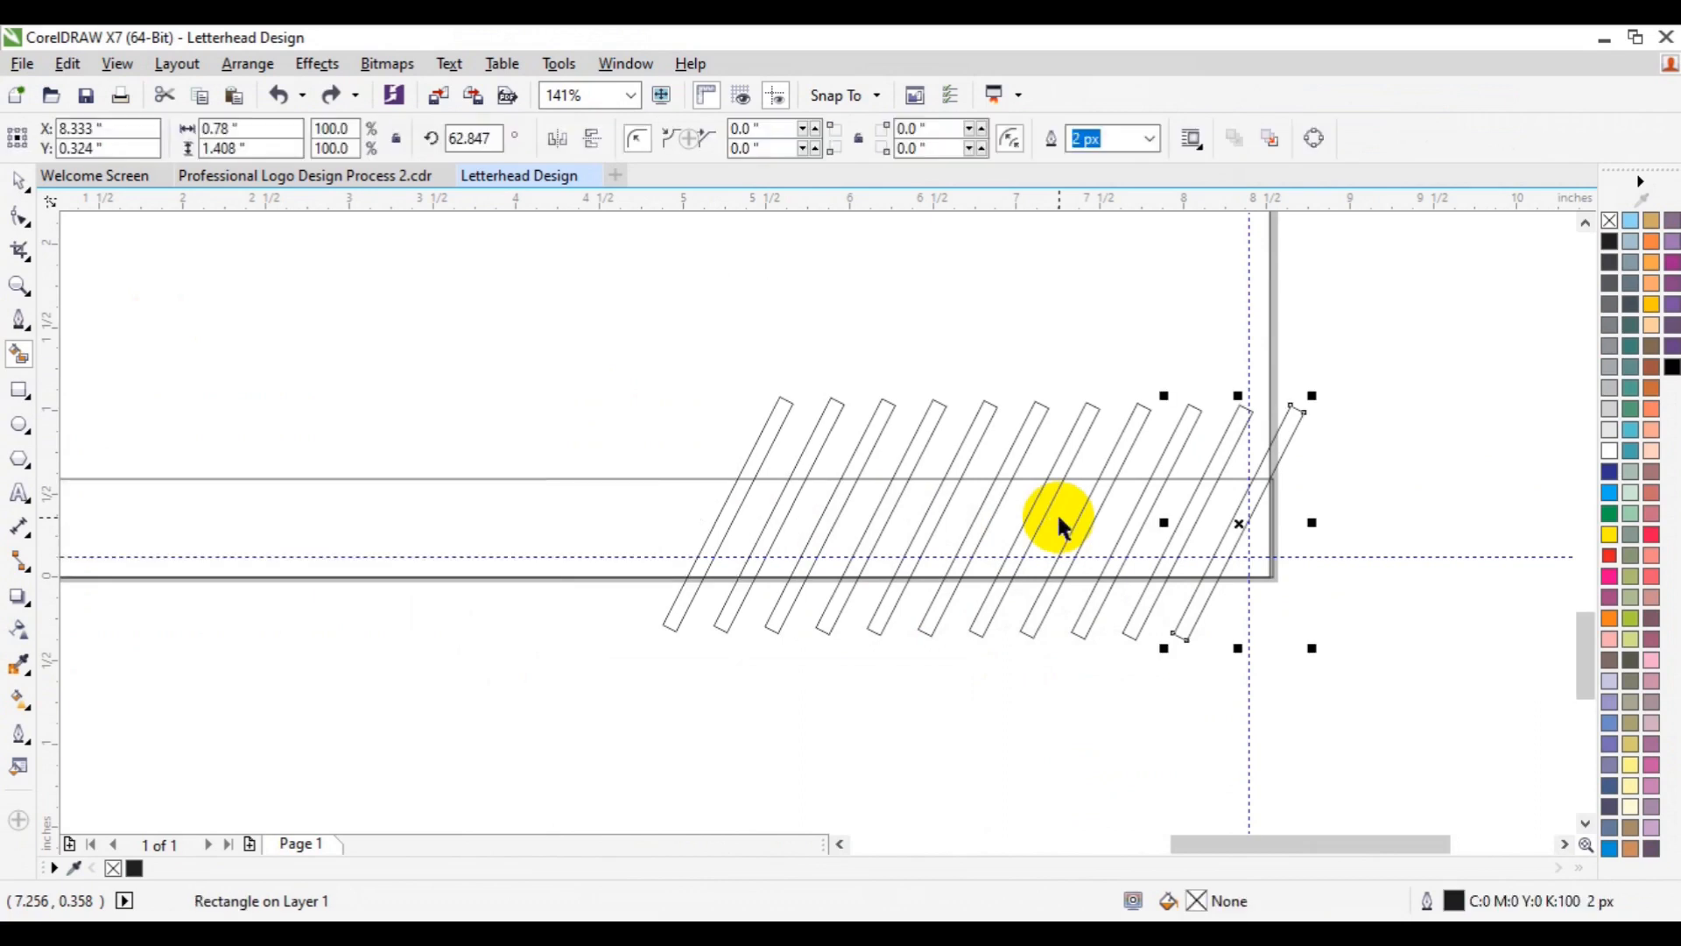
Bring the footer rectangle to the front of the page, and move all eleven slanted strips in front of it
{"action": "left_click", "coordinate": [636, 514]}
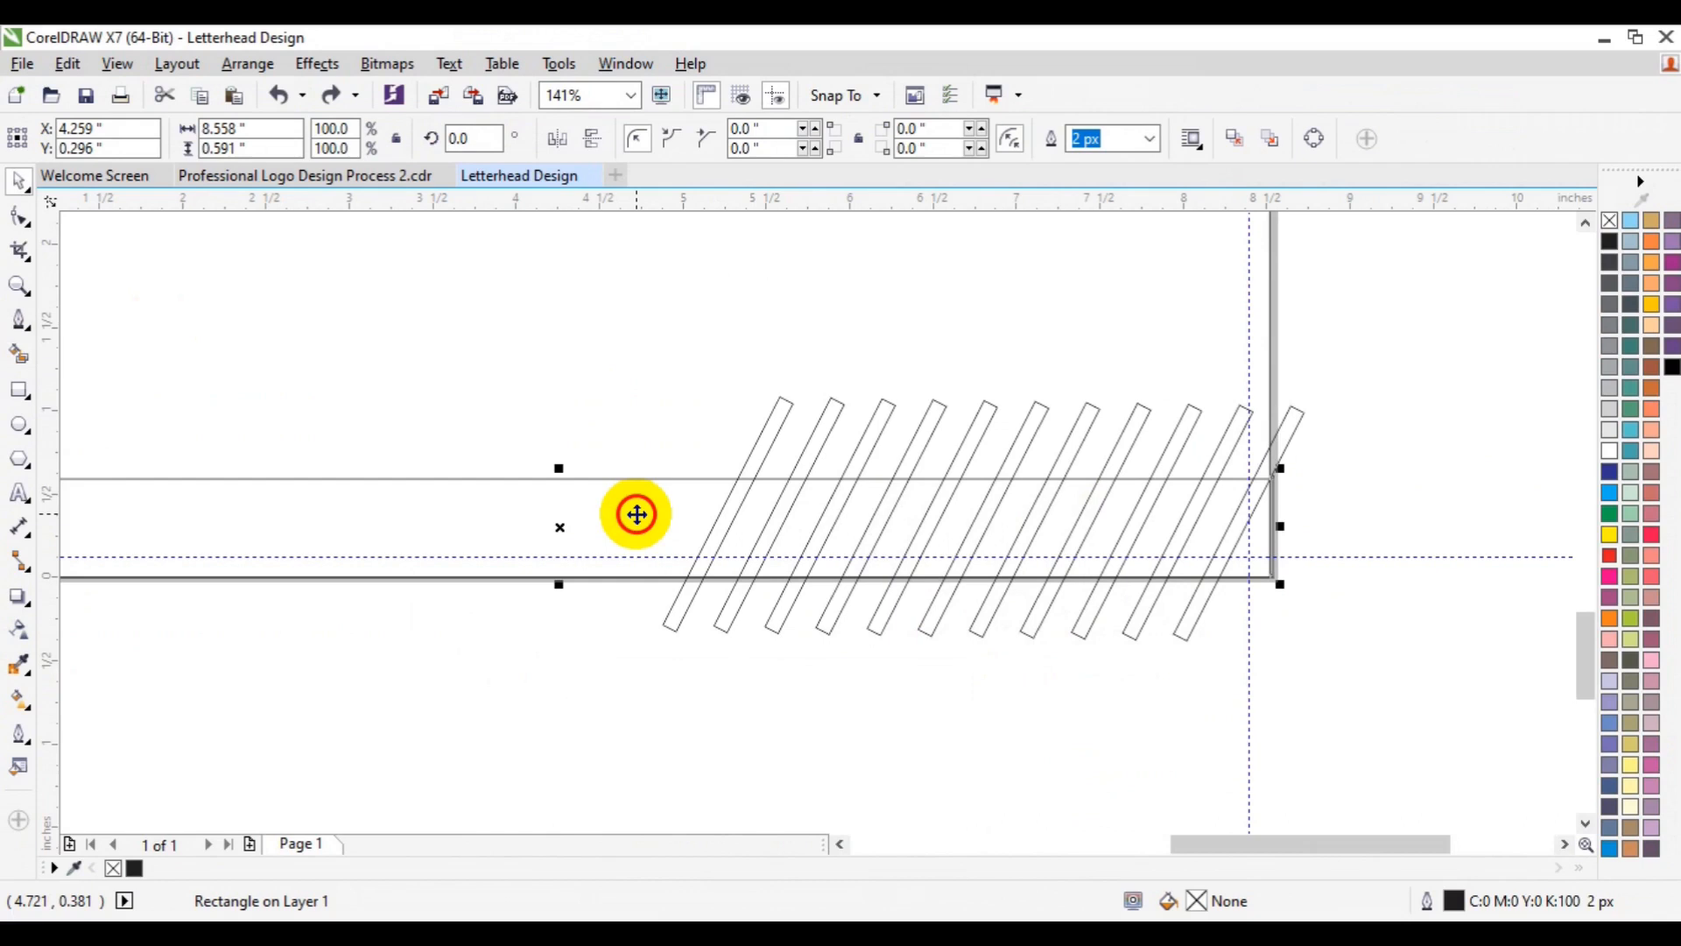
{"action": "right_click", "coordinate": [637, 514]}
{"action": "mouse_move", "coordinate": [771, 645]}
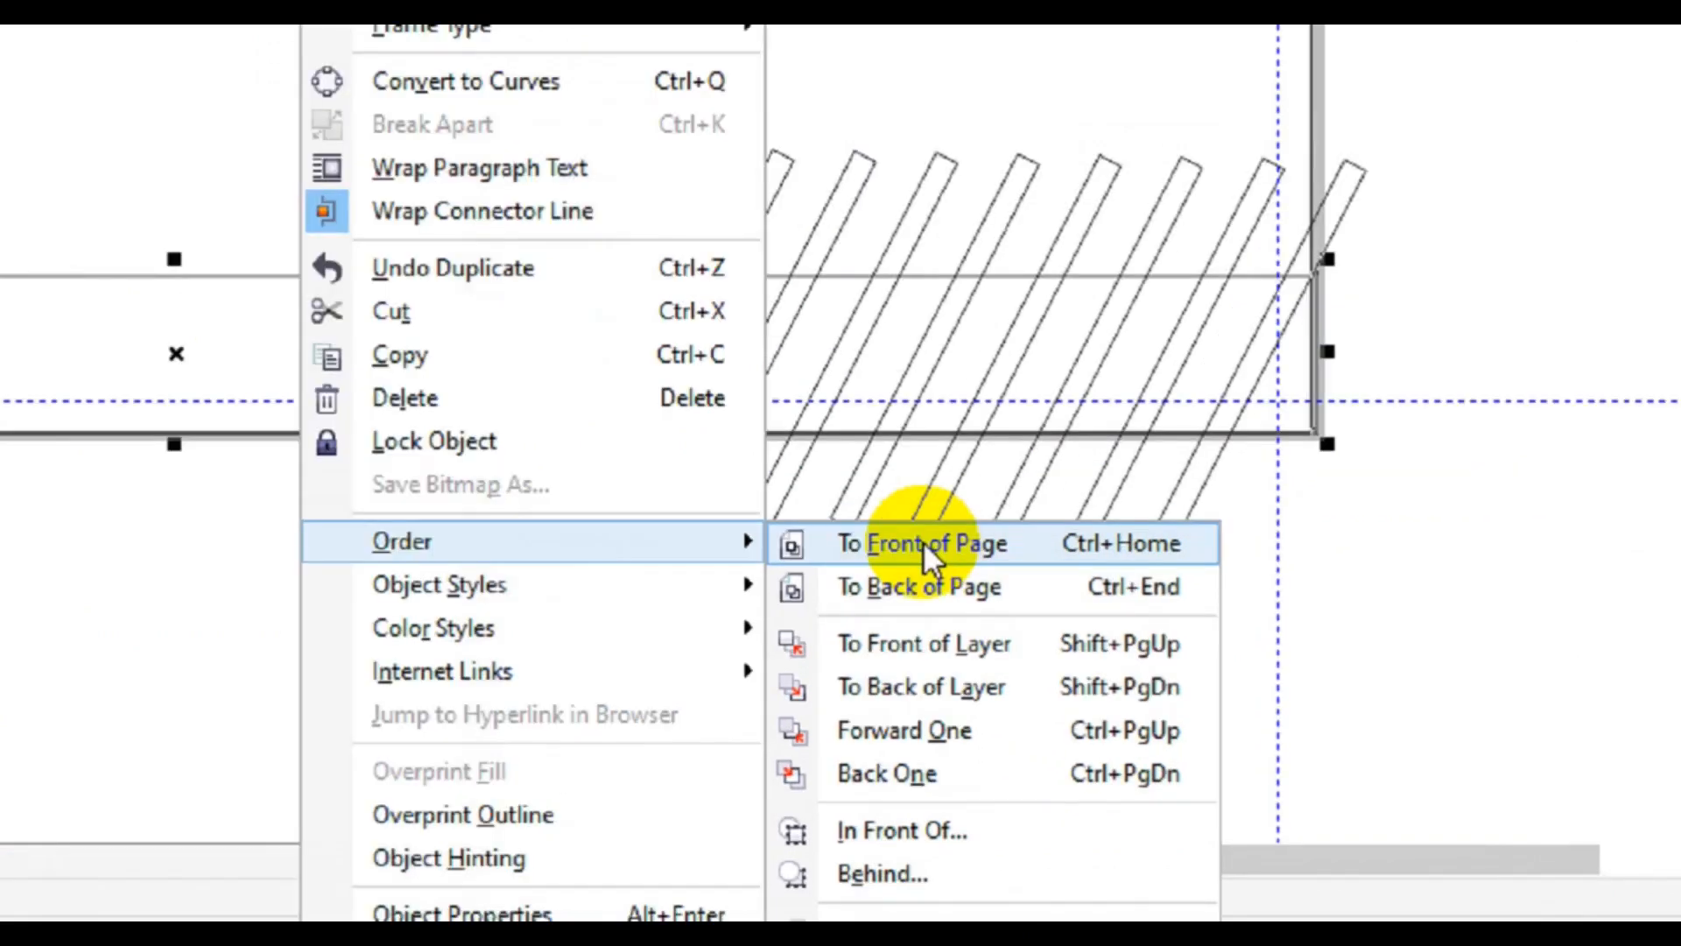
{"action": "left_click", "coordinate": [922, 541]}
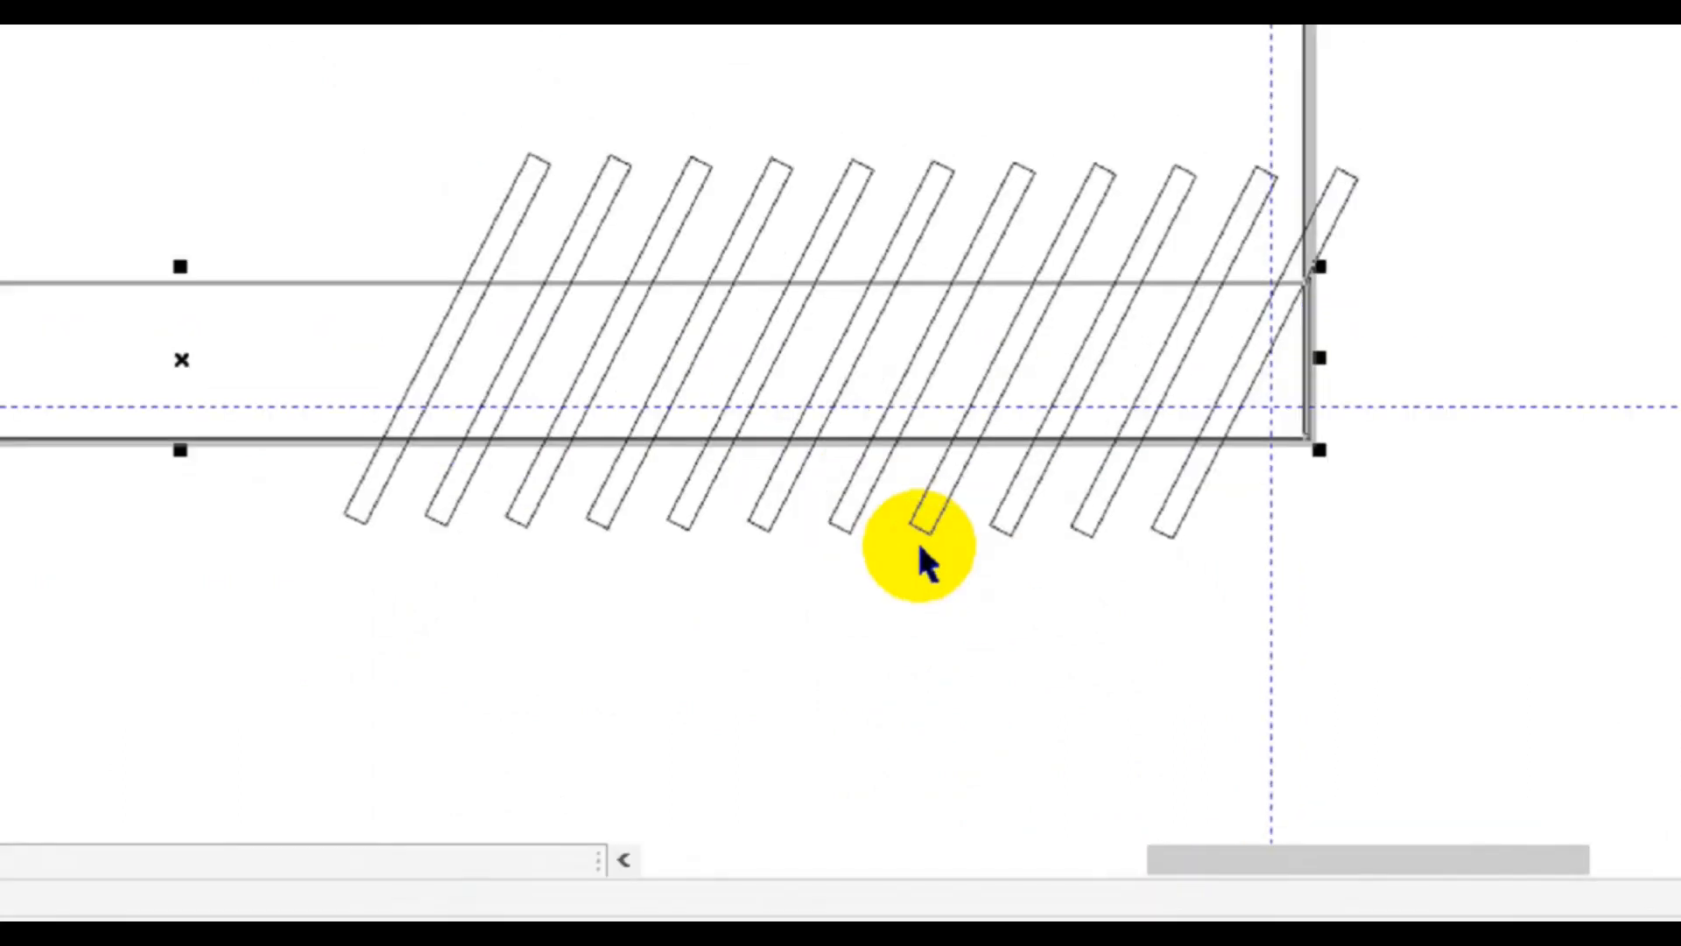
{"action": "left_click_drag", "start_coordinate": [1509, 138], "coordinate": [811, 358]}
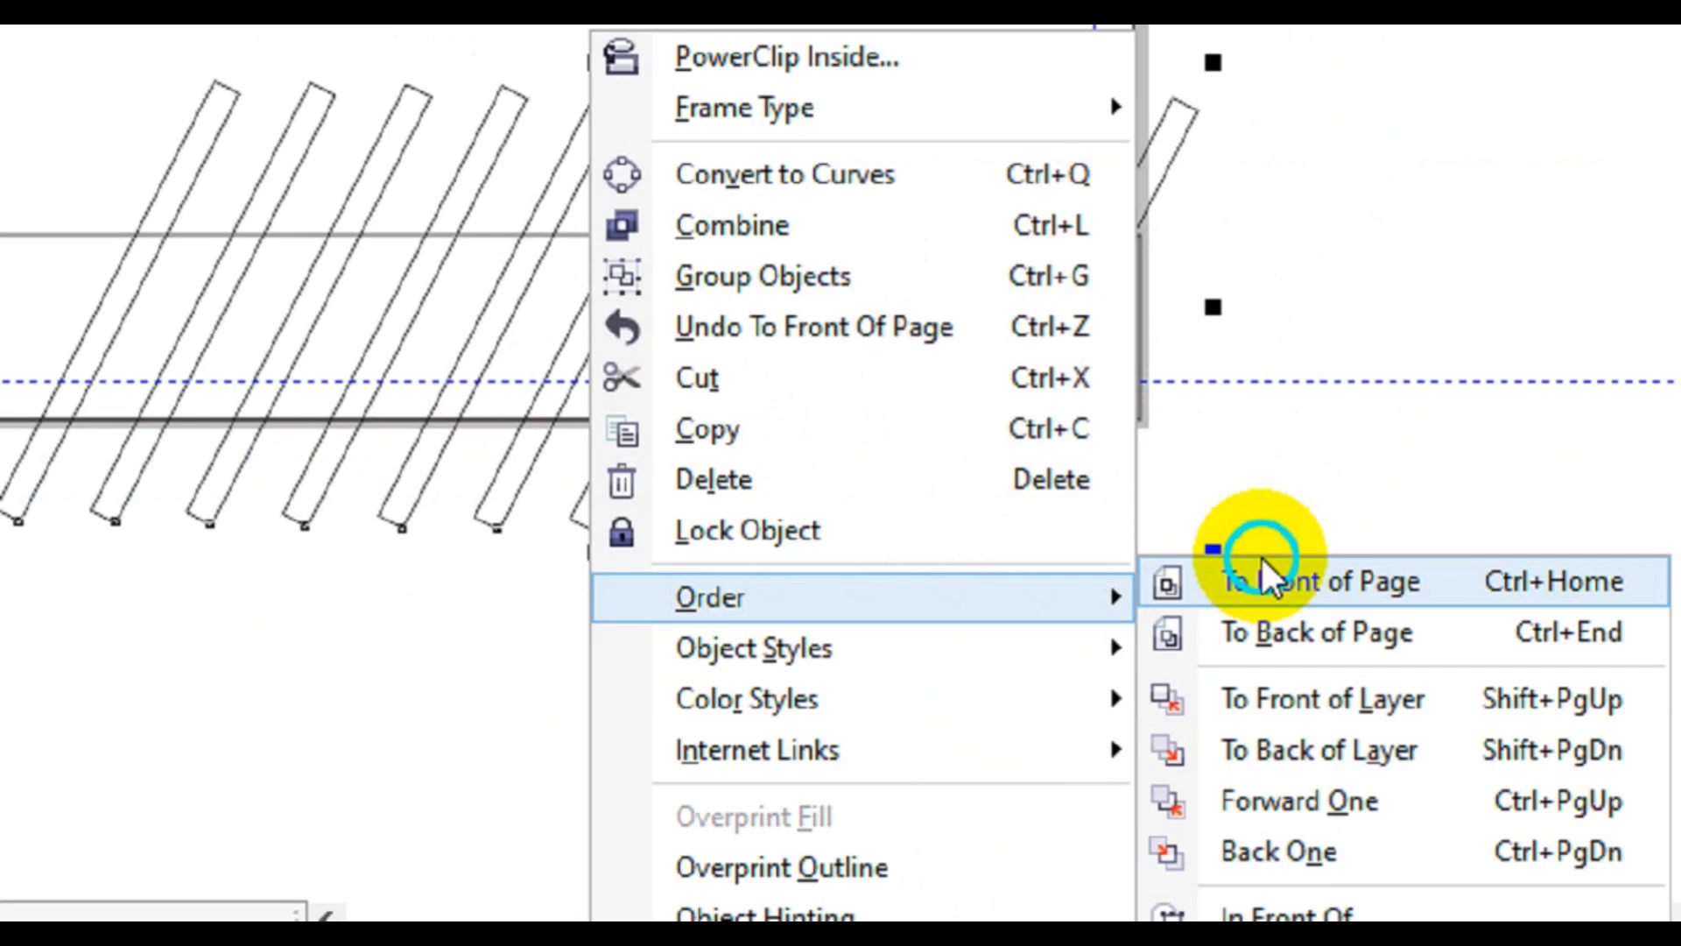
{"action": "left_click", "coordinate": [1267, 578]}
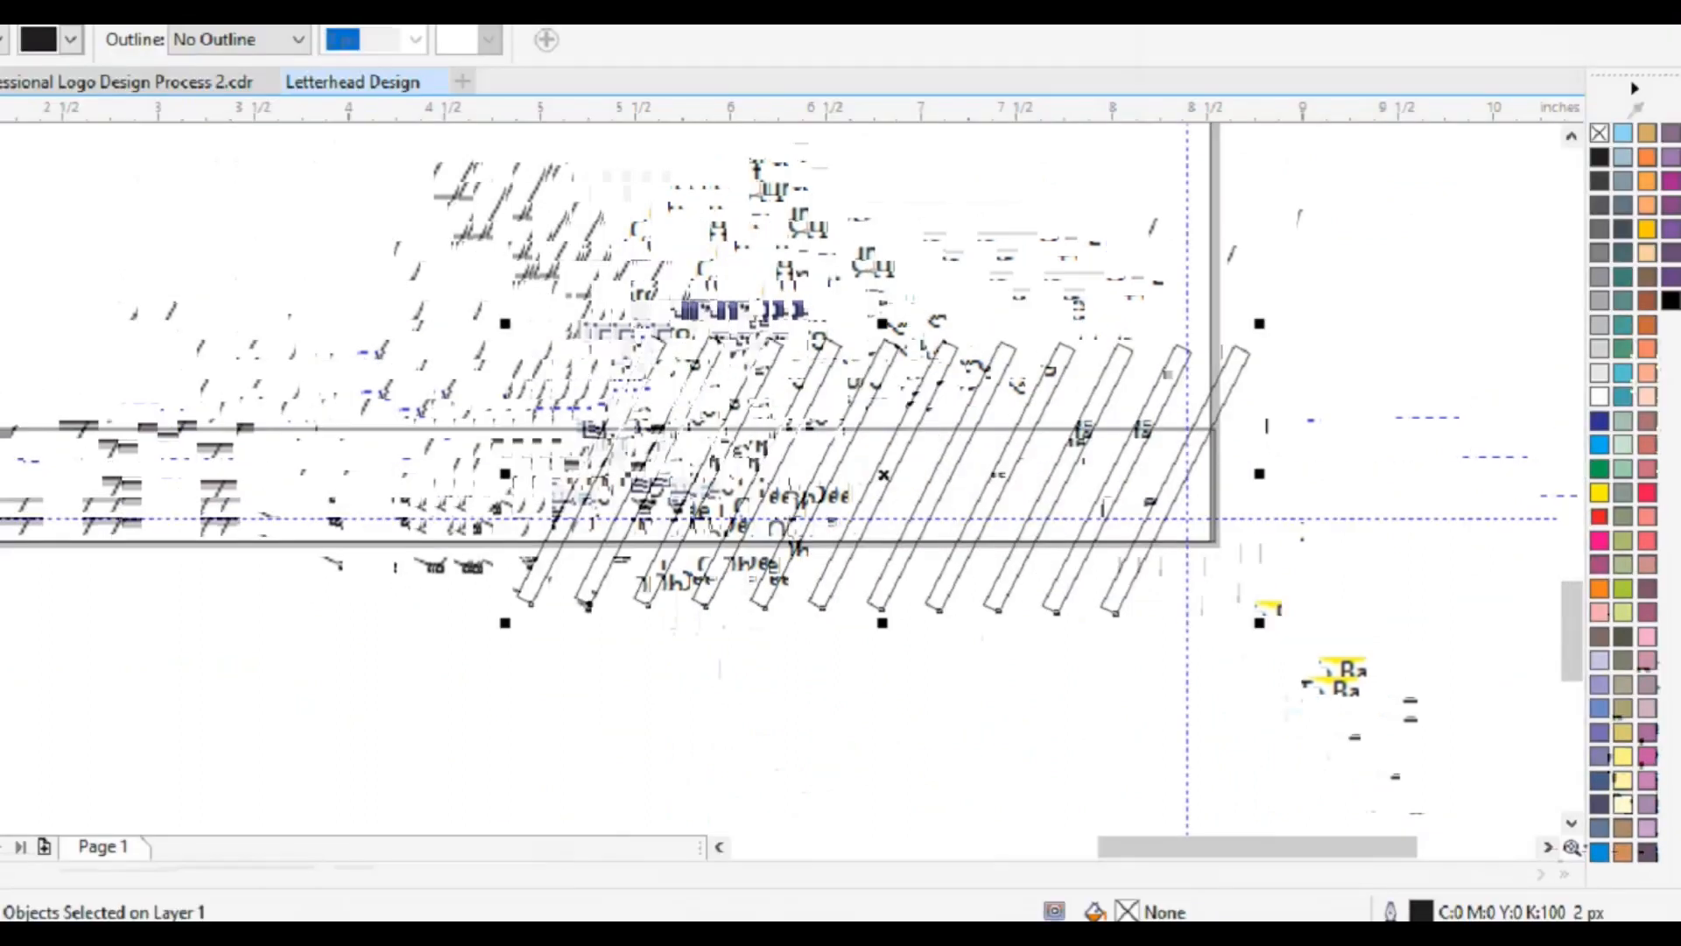
Try a black Smart Fill on the footer's long left section with the reordered strips, and undo it
{"action": "left_click", "coordinate": [621, 482]}
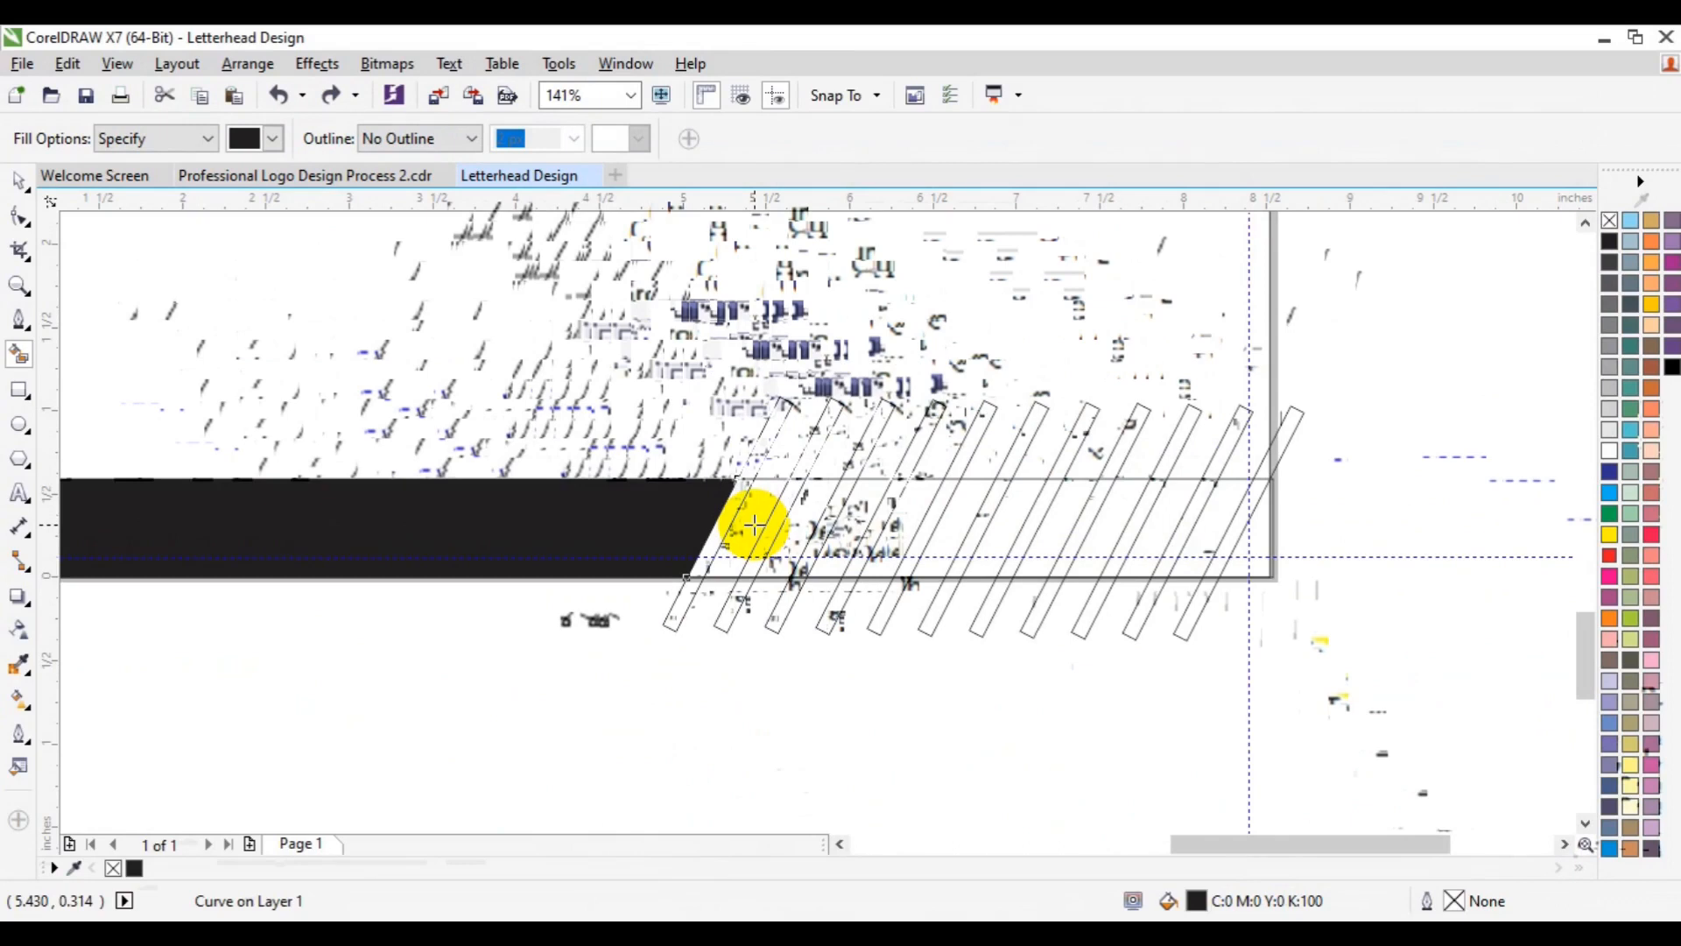
{"action": "key", "text": "ctrl+z"}
{"action": "key", "text": "space"}
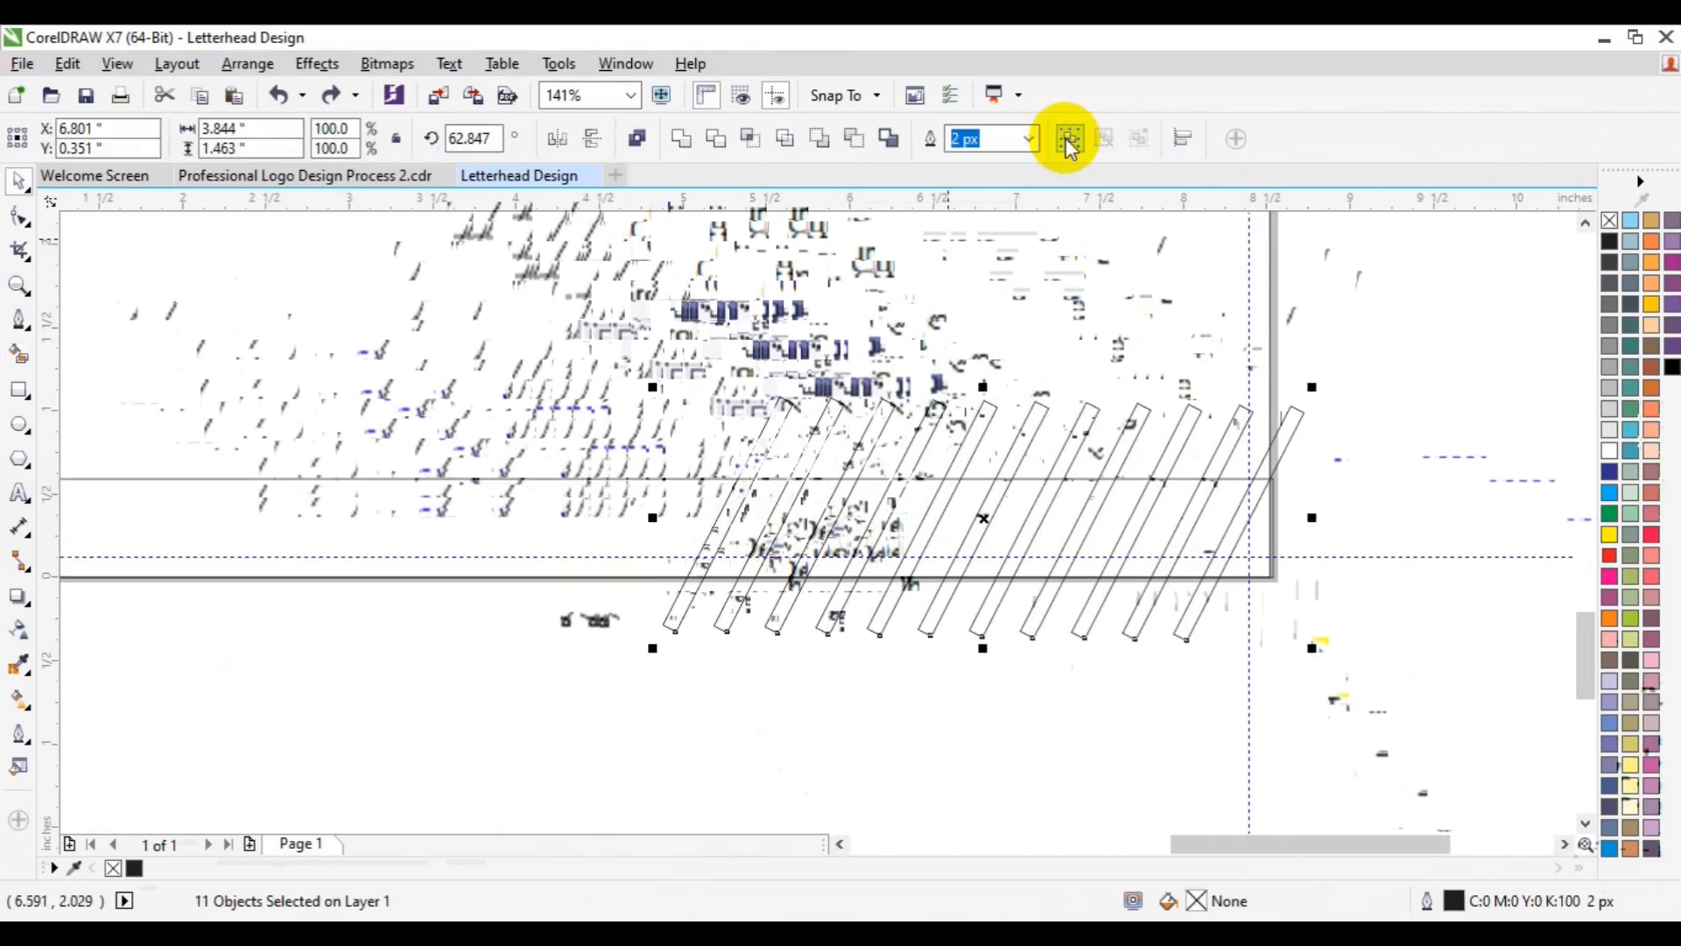
Group the eleven slanted strips, trim the footer rectangle with them, and delete the strips
{"action": "left_click", "coordinate": [1068, 138]}
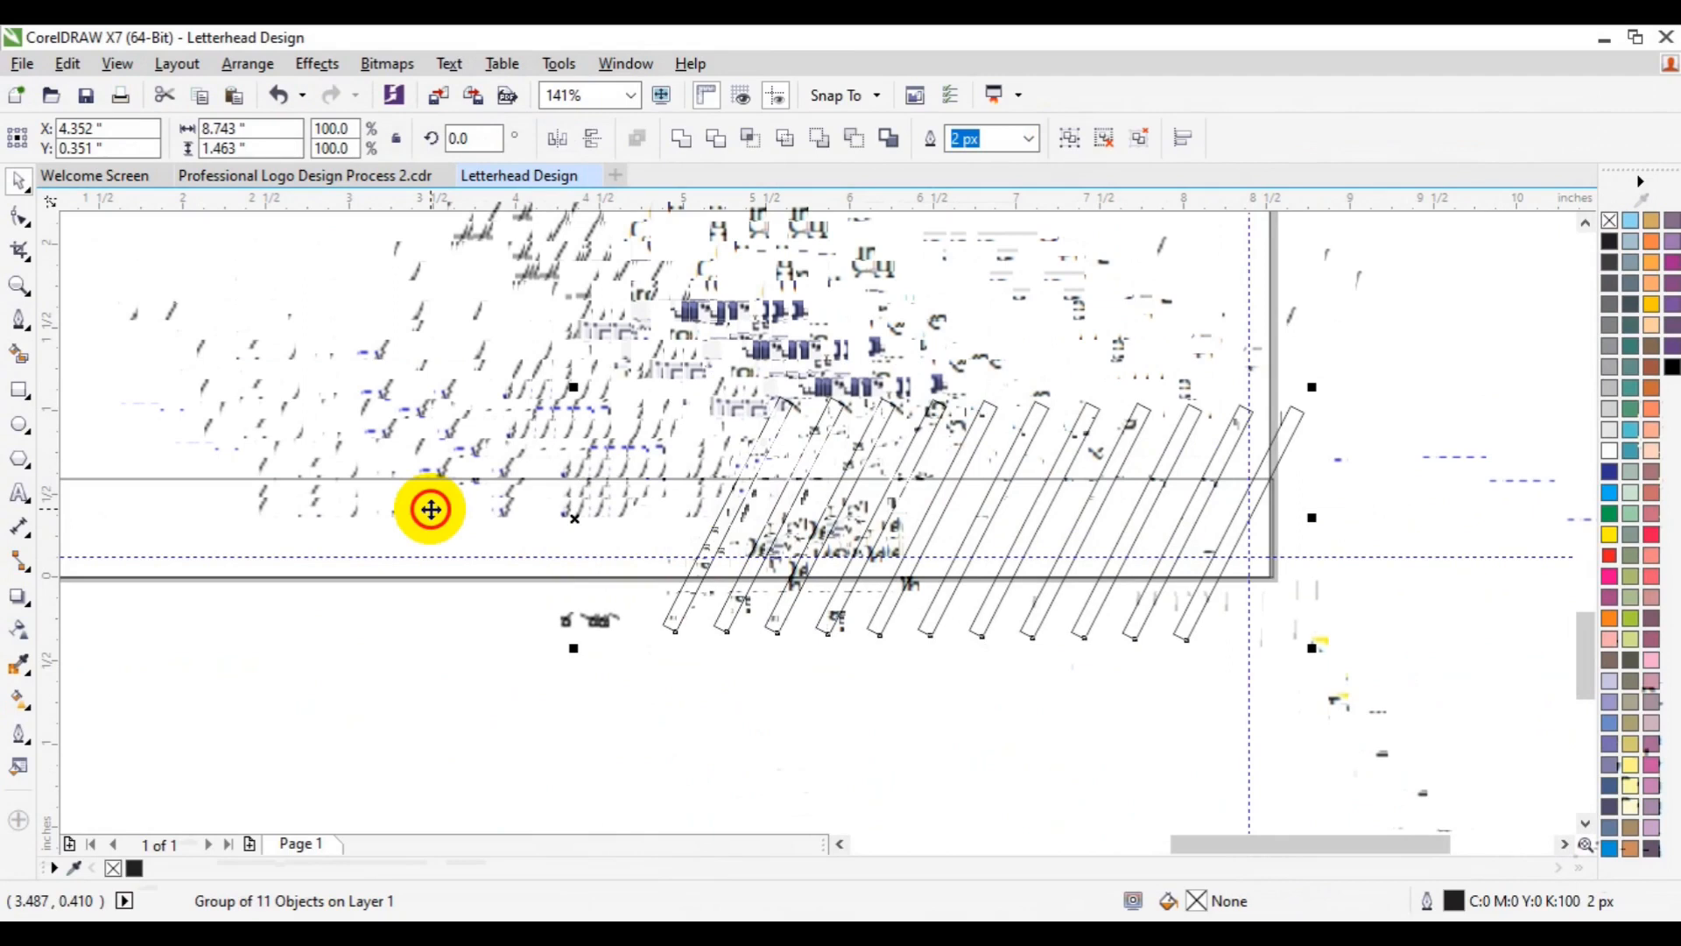
{"action": "left_click", "coordinate": [430, 508], "text": "shift"}
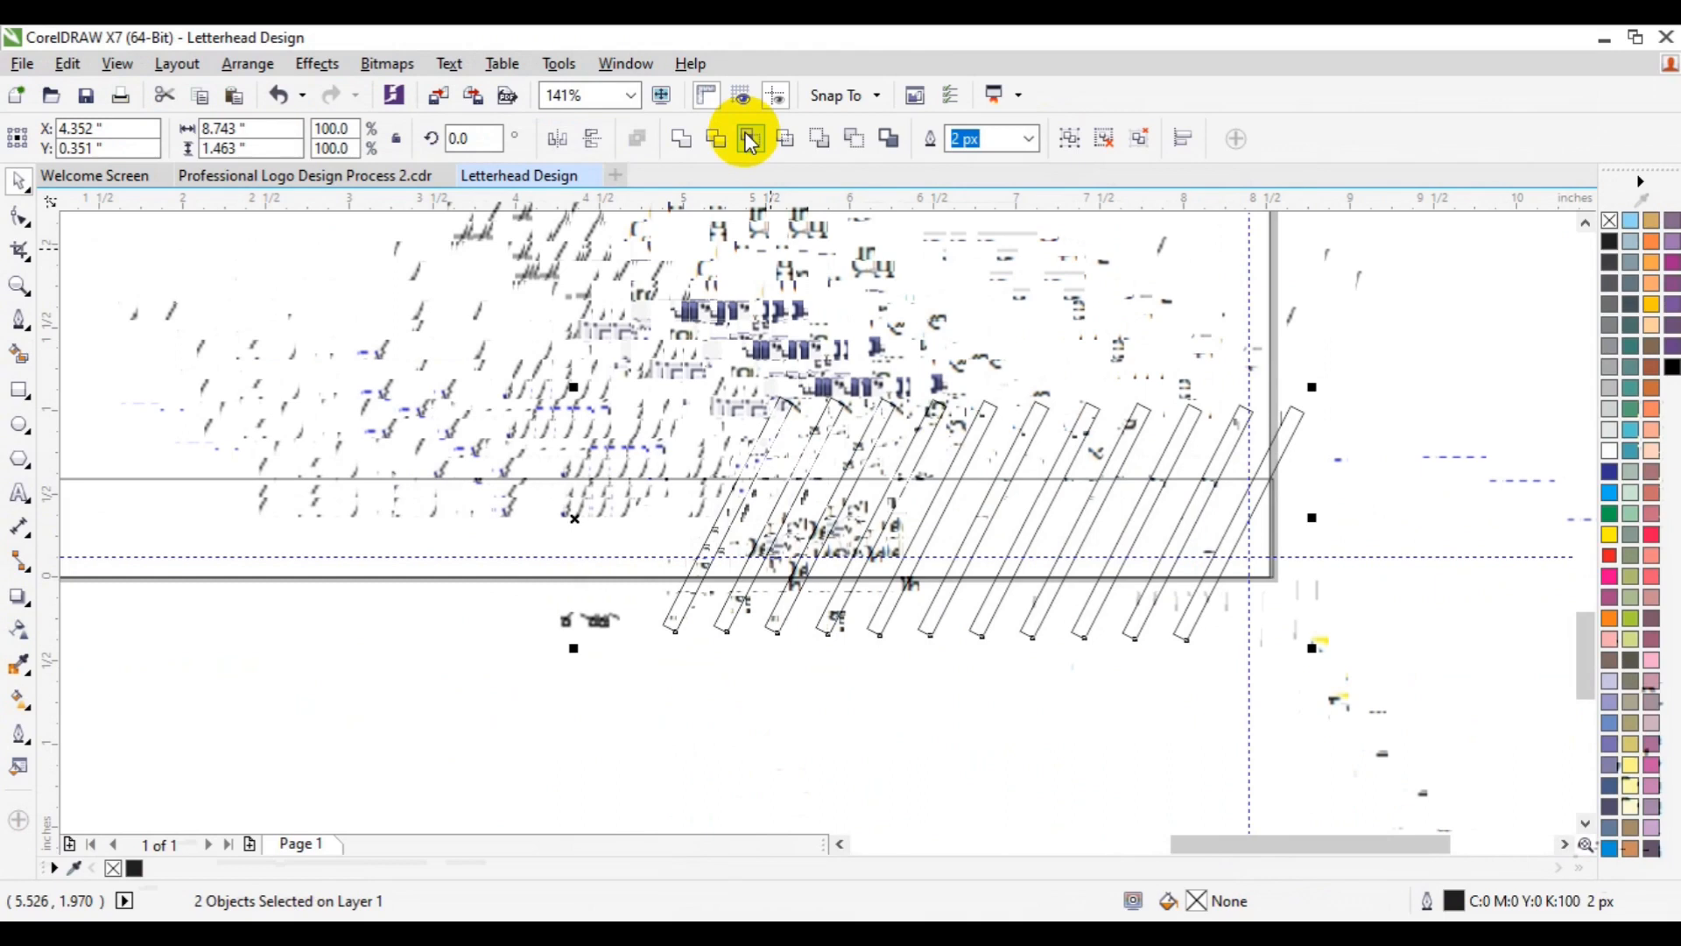
{"action": "left_click", "coordinate": [725, 140]}
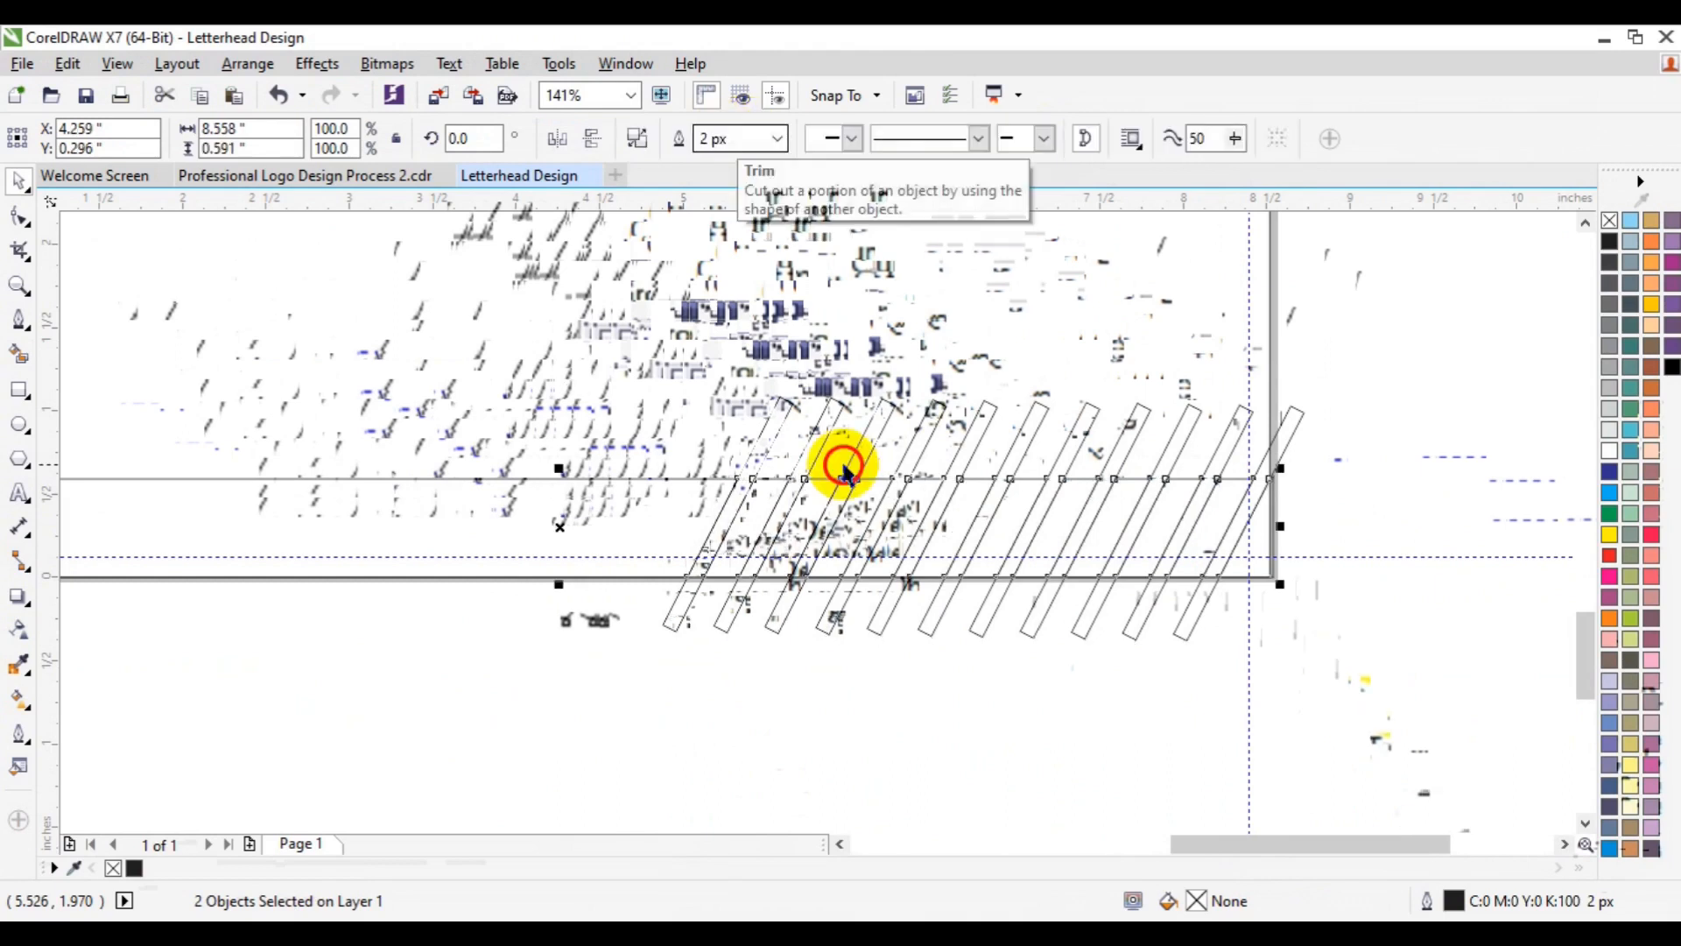
{"action": "key", "text": "Delete"}
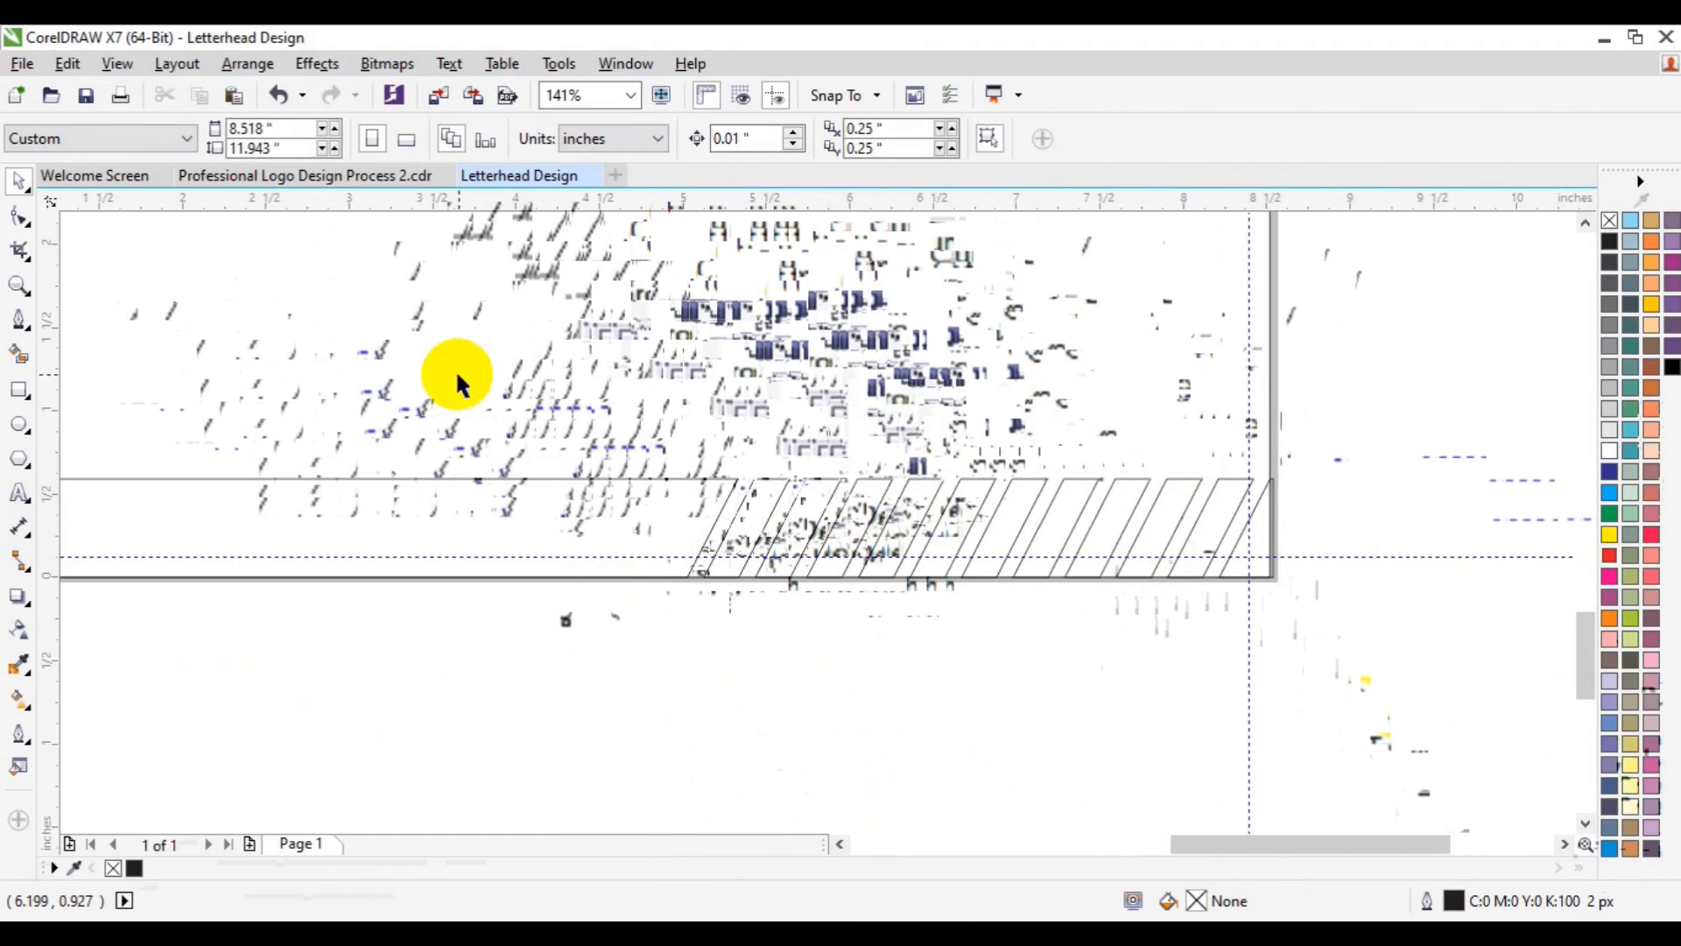
Smart Fill the footer's long left section and each slanted segment to its right with black and no outline
{"action": "left_click", "coordinate": [14, 355]}
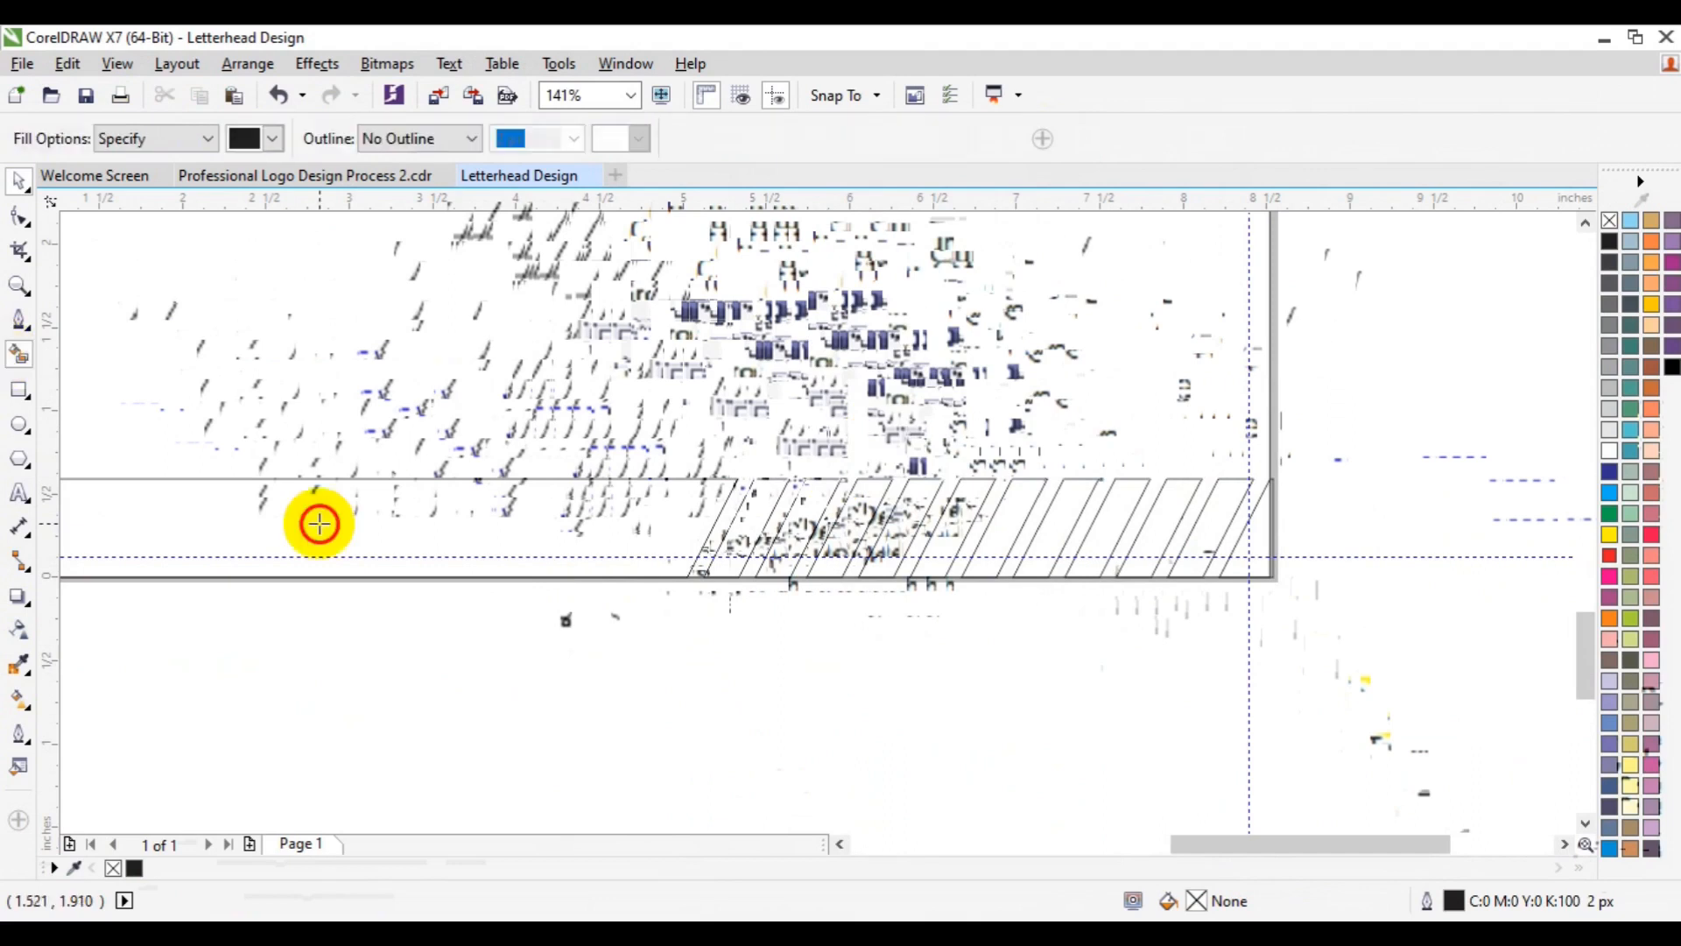
{"action": "left_click", "coordinate": [797, 524]}
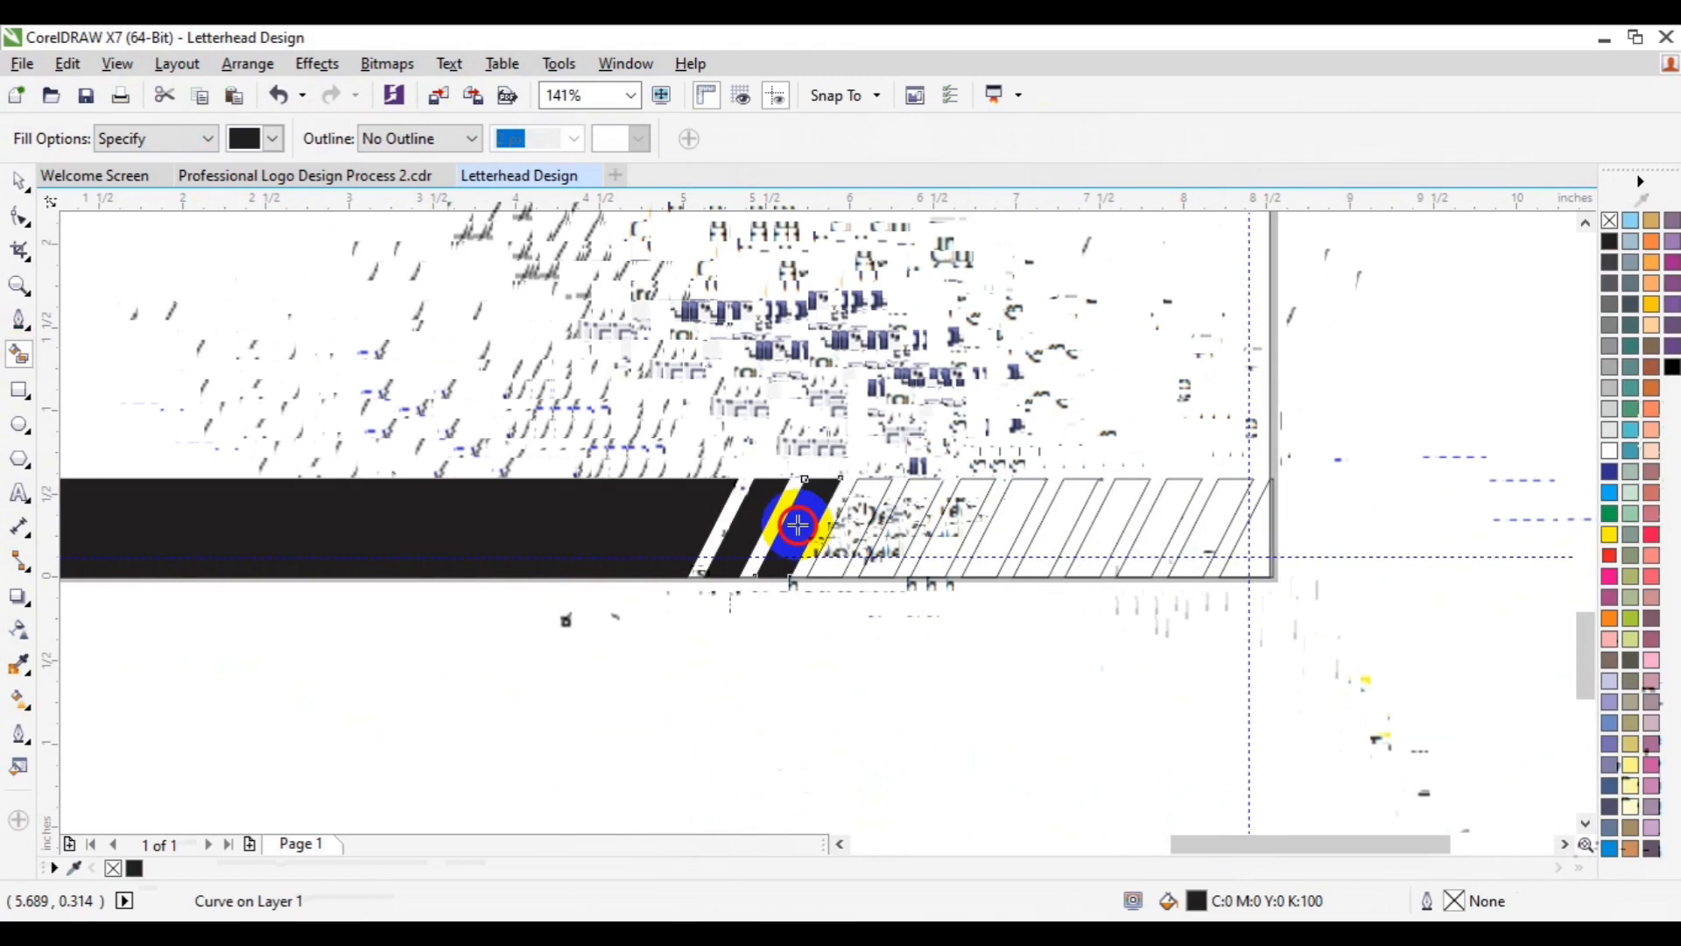
{"action": "left_click", "coordinate": [854, 531]}
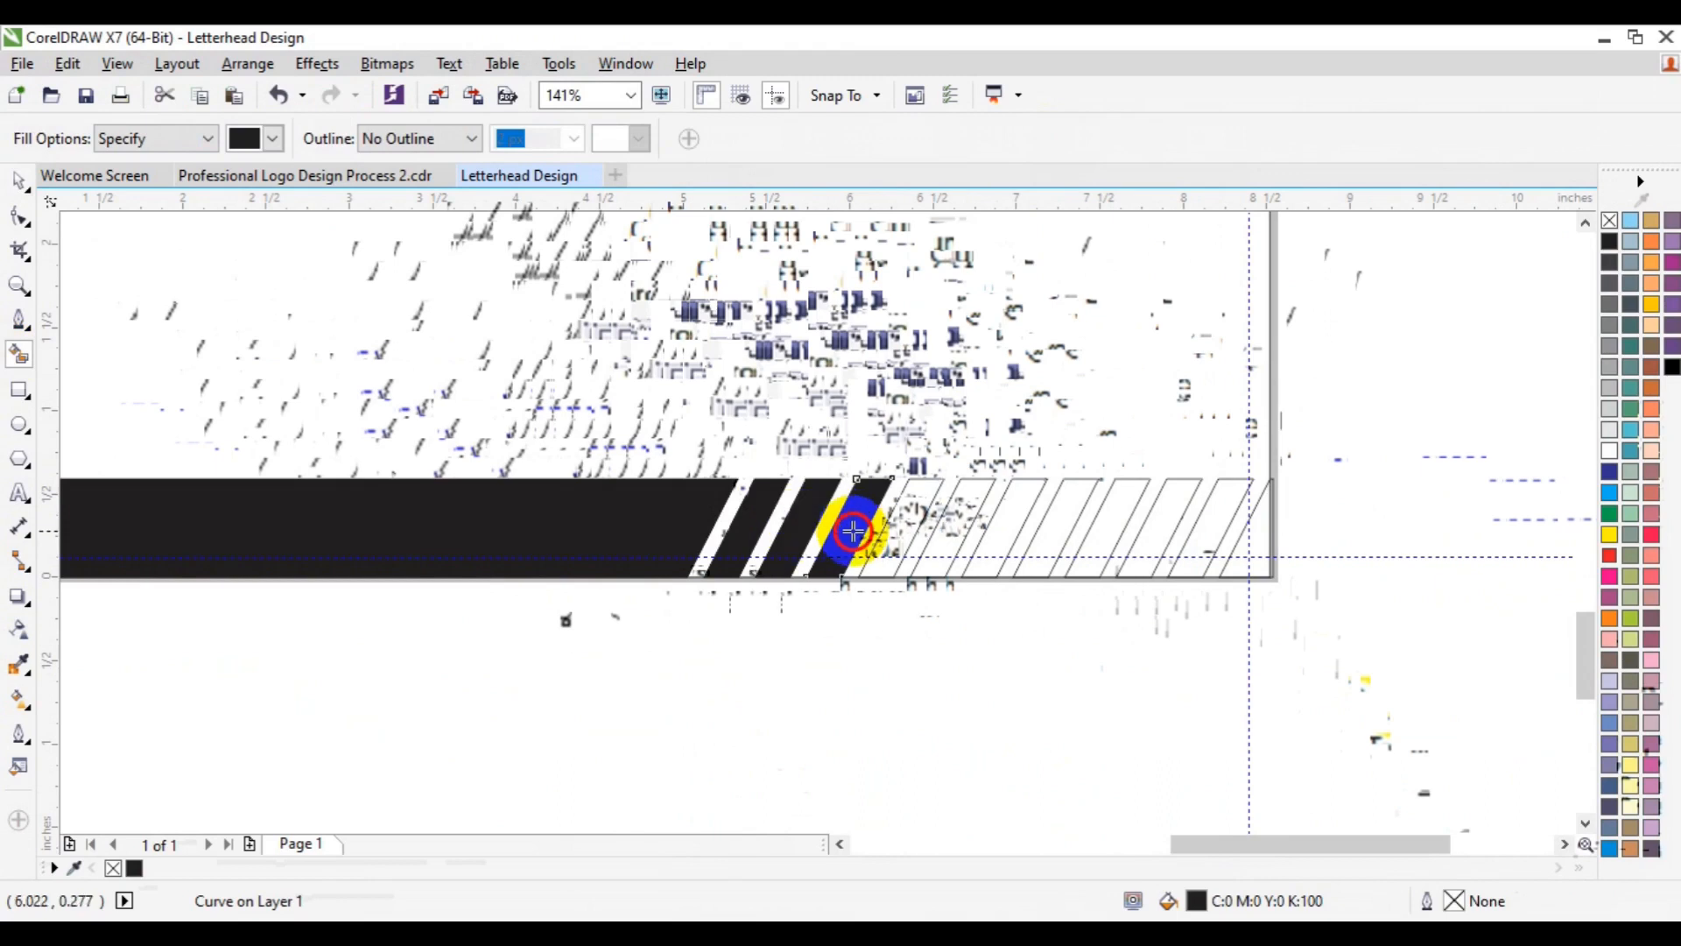
{"action": "left_click", "coordinate": [924, 529]}
{"action": "left_click", "coordinate": [948, 525]}
{"action": "left_click", "coordinate": [998, 525]}
{"action": "left_click", "coordinate": [1049, 524]}
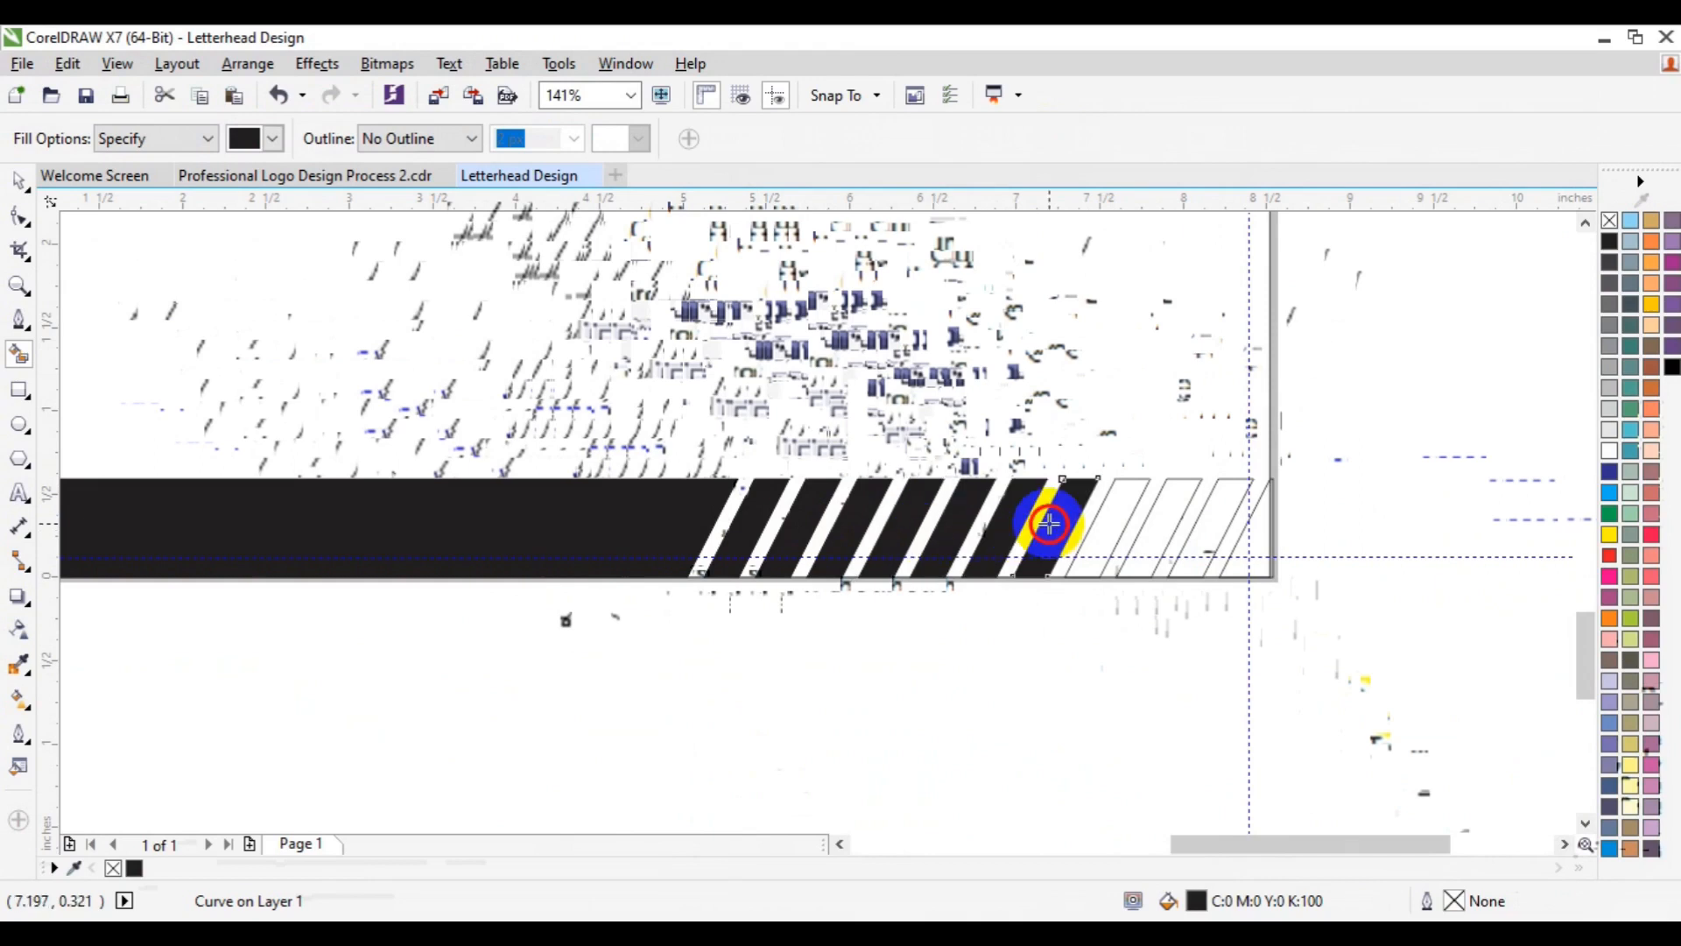
{"action": "left_click", "coordinate": [1107, 526]}
{"action": "left_click", "coordinate": [1159, 529]}
{"action": "left_click", "coordinate": [1209, 532]}
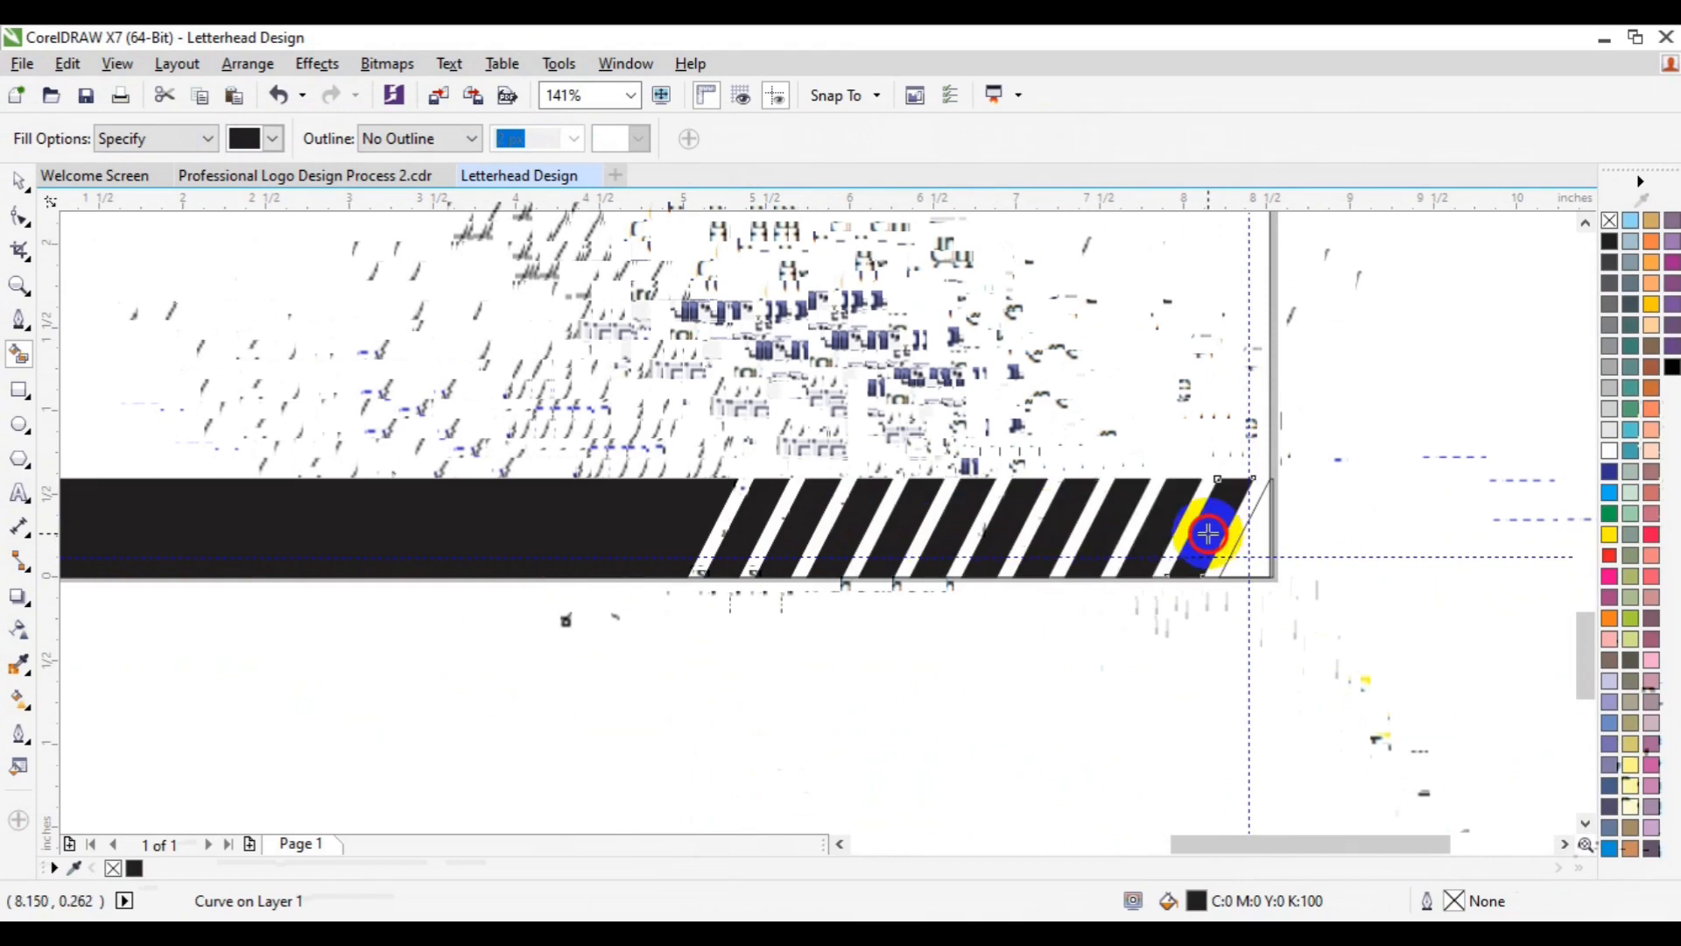
Resize the header rectangle to about 8.547 by 0.643 inches, with its top at the page's top edge and its left side slightly beyond the page
{"action": "key", "text": "z"}
{"action": "left_click", "coordinate": [172, 145]}
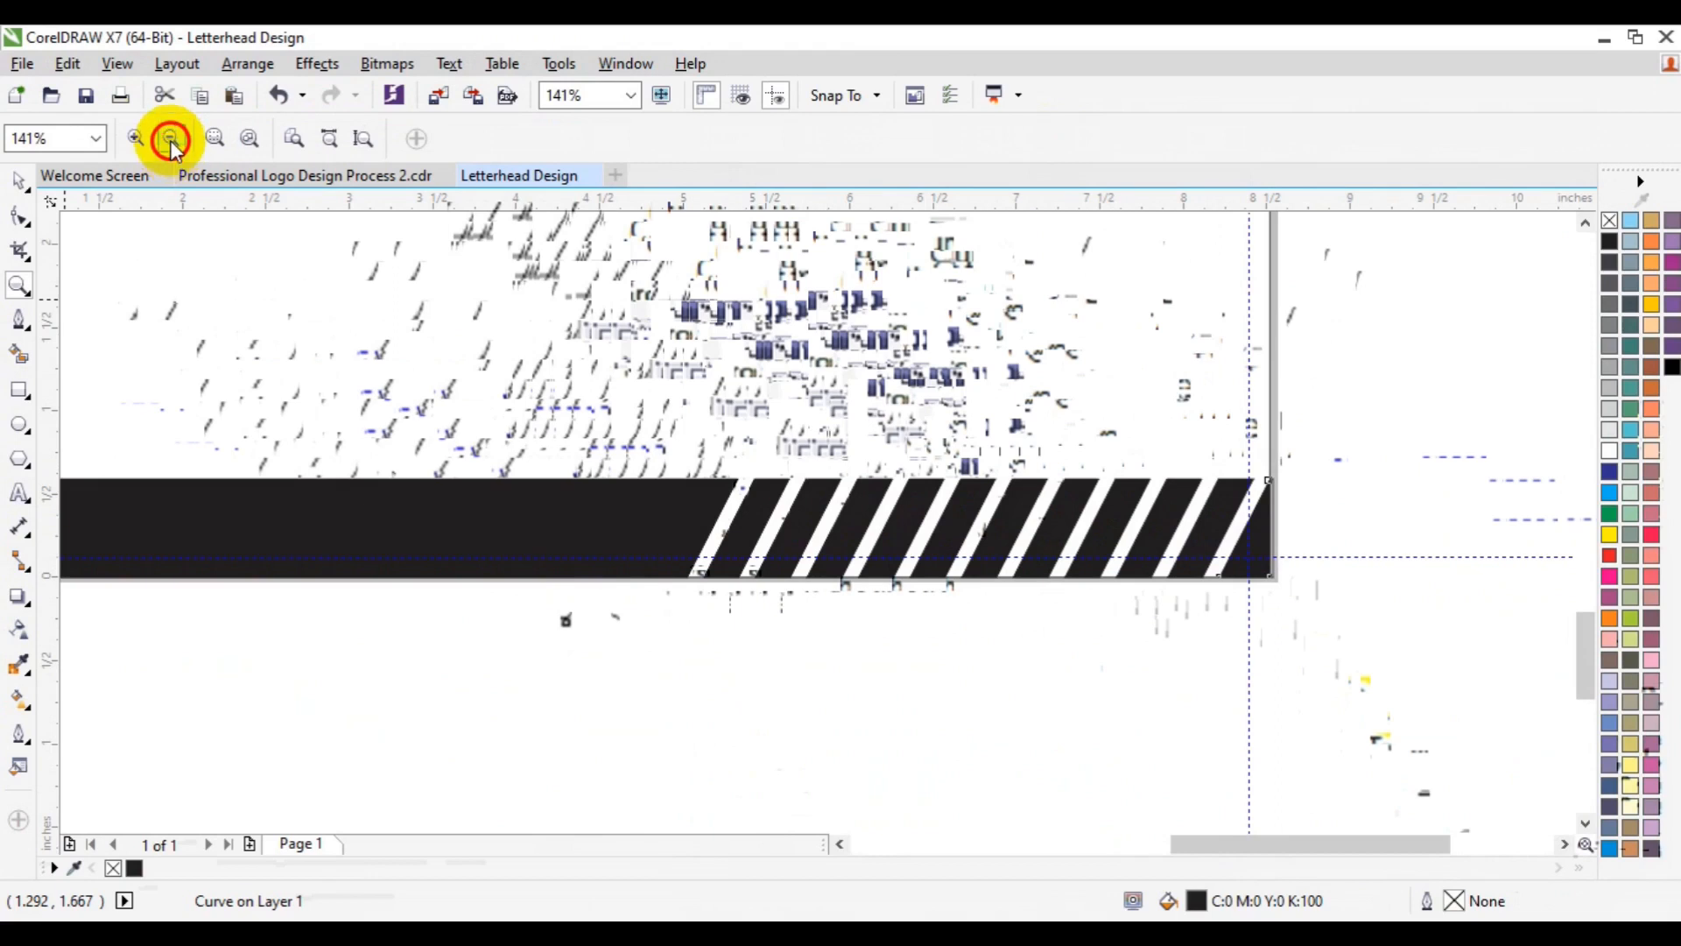
{"action": "left_click", "coordinate": [172, 145]}
{"action": "left_click", "coordinate": [172, 145]}
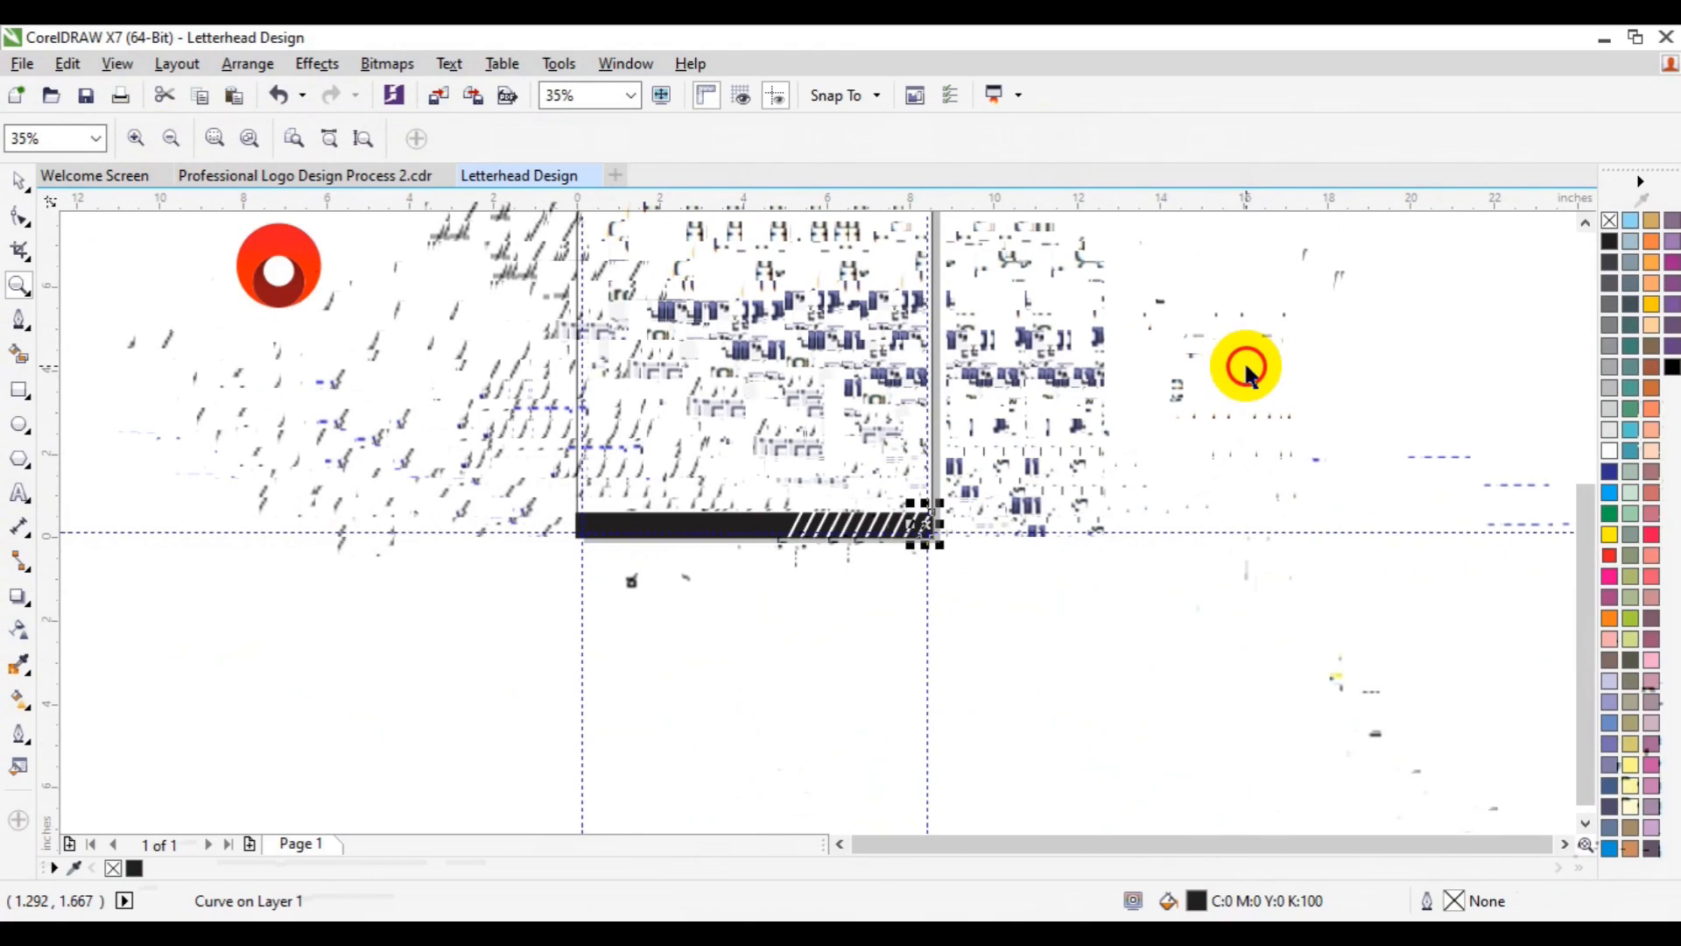
{"action": "key", "text": "space"}
{"action": "left_click", "coordinate": [1245, 368]}
{"action": "left_click", "coordinate": [1586, 224]}
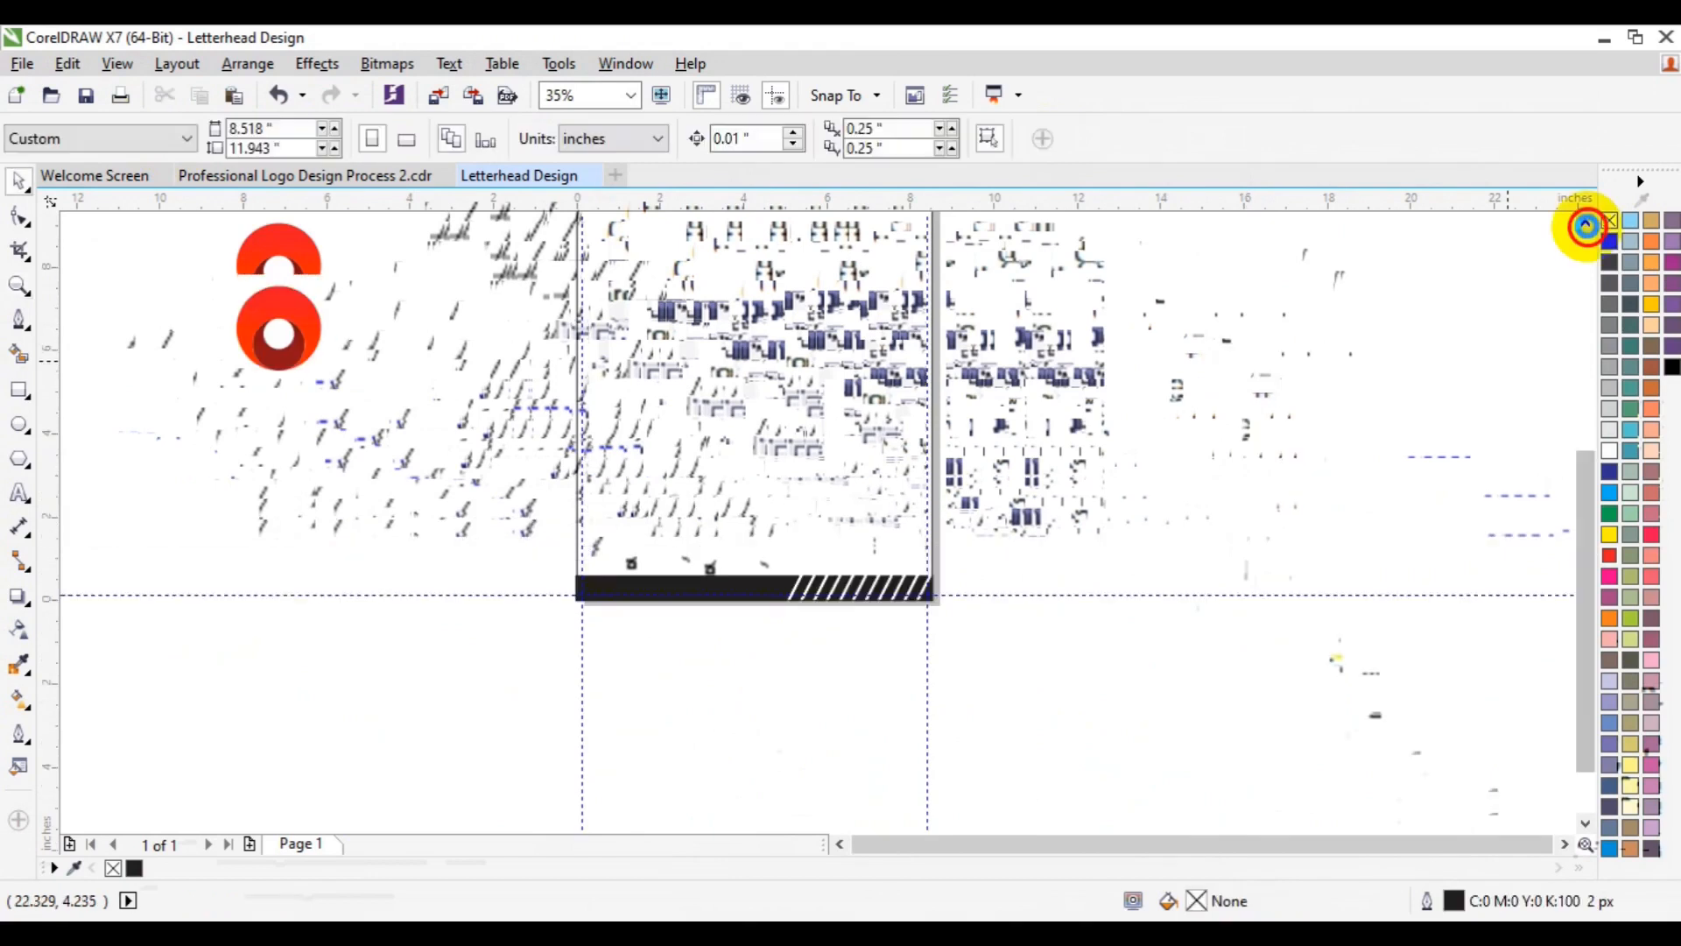
{"action": "left_click", "coordinate": [1586, 224]}
{"action": "key", "text": "z"}
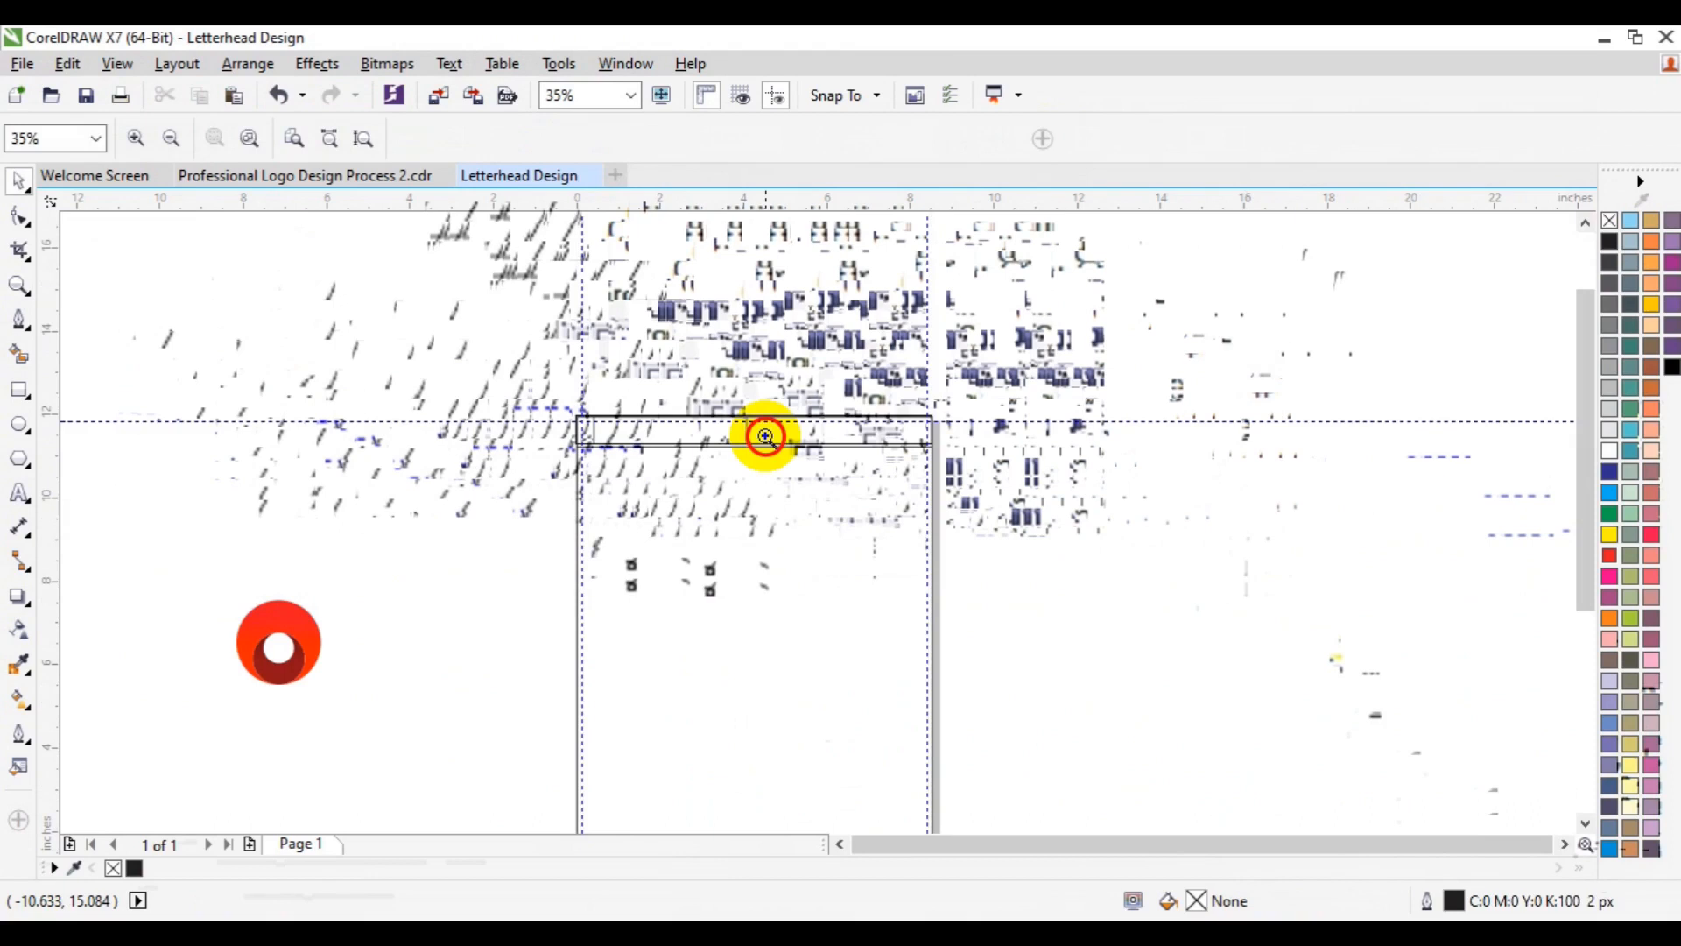
{"action": "left_click", "coordinate": [765, 436]}
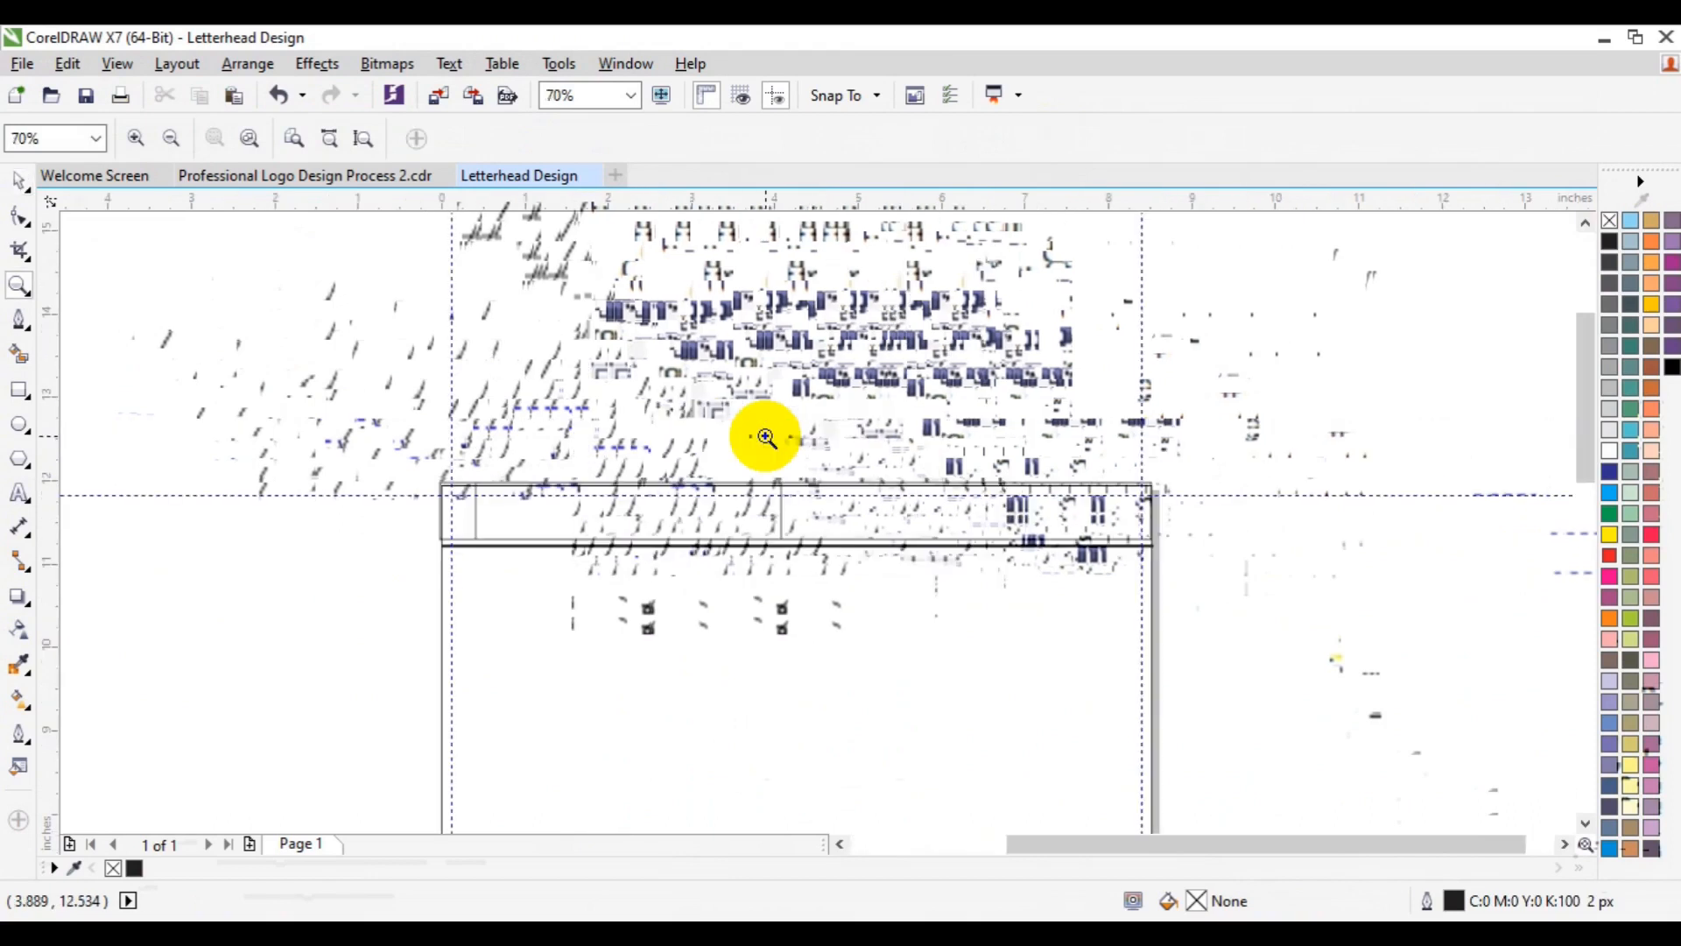
{"action": "left_click", "coordinate": [738, 522]}
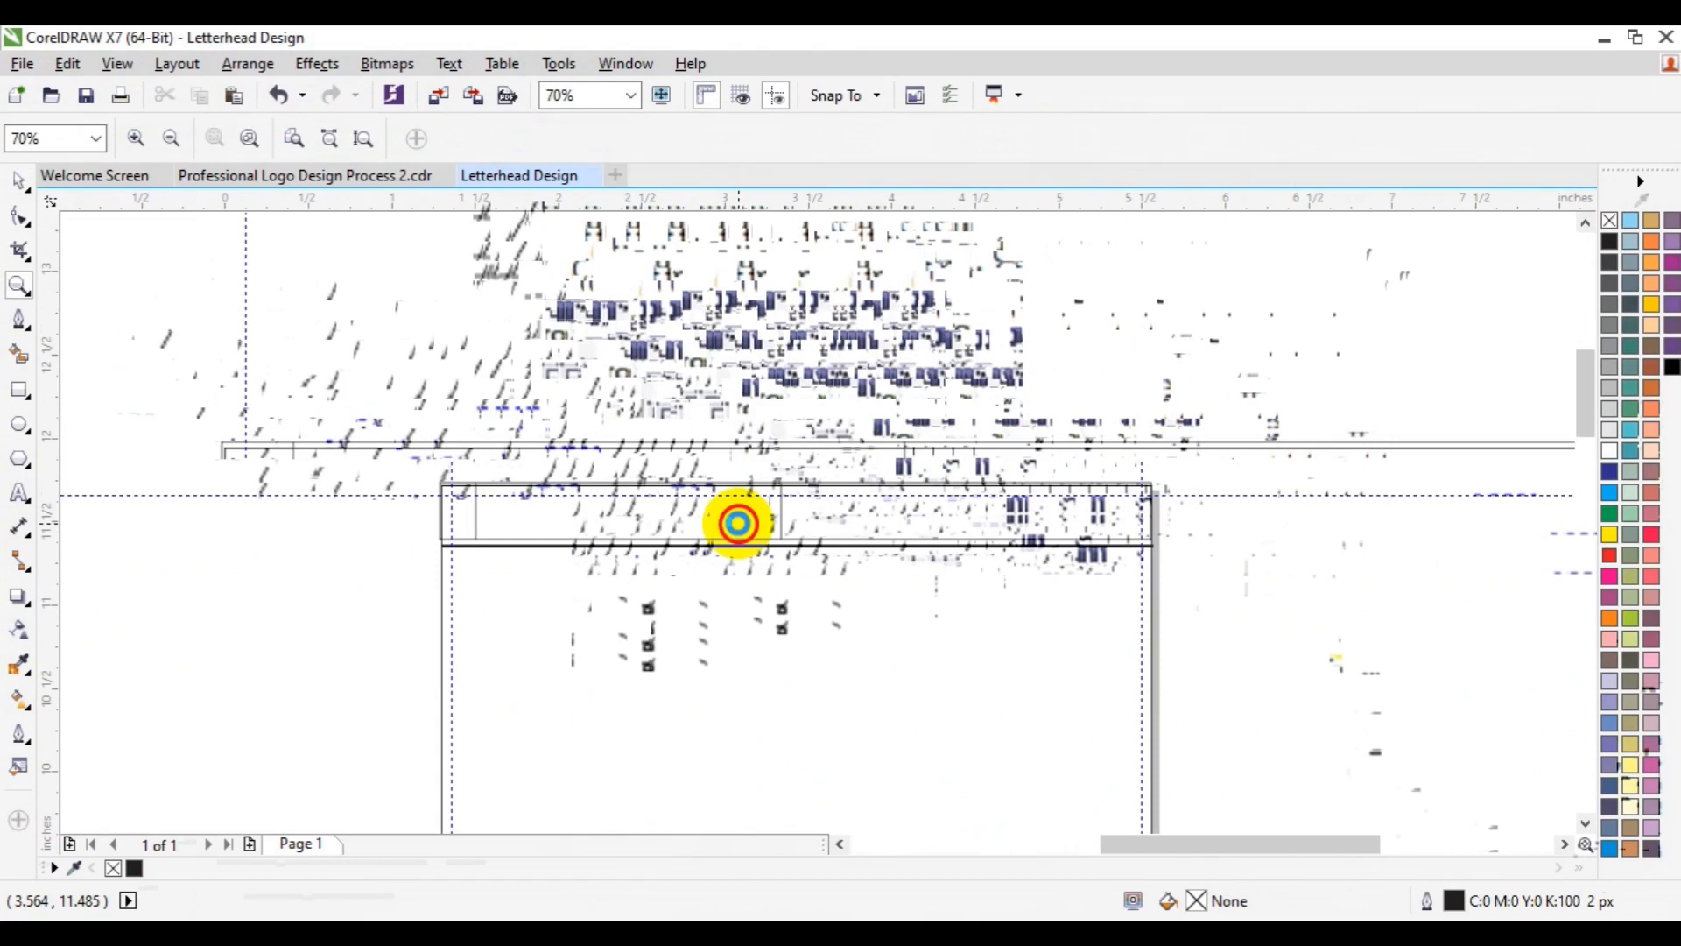
{"action": "key", "text": "space"}
{"action": "left_click", "coordinate": [446, 455]}
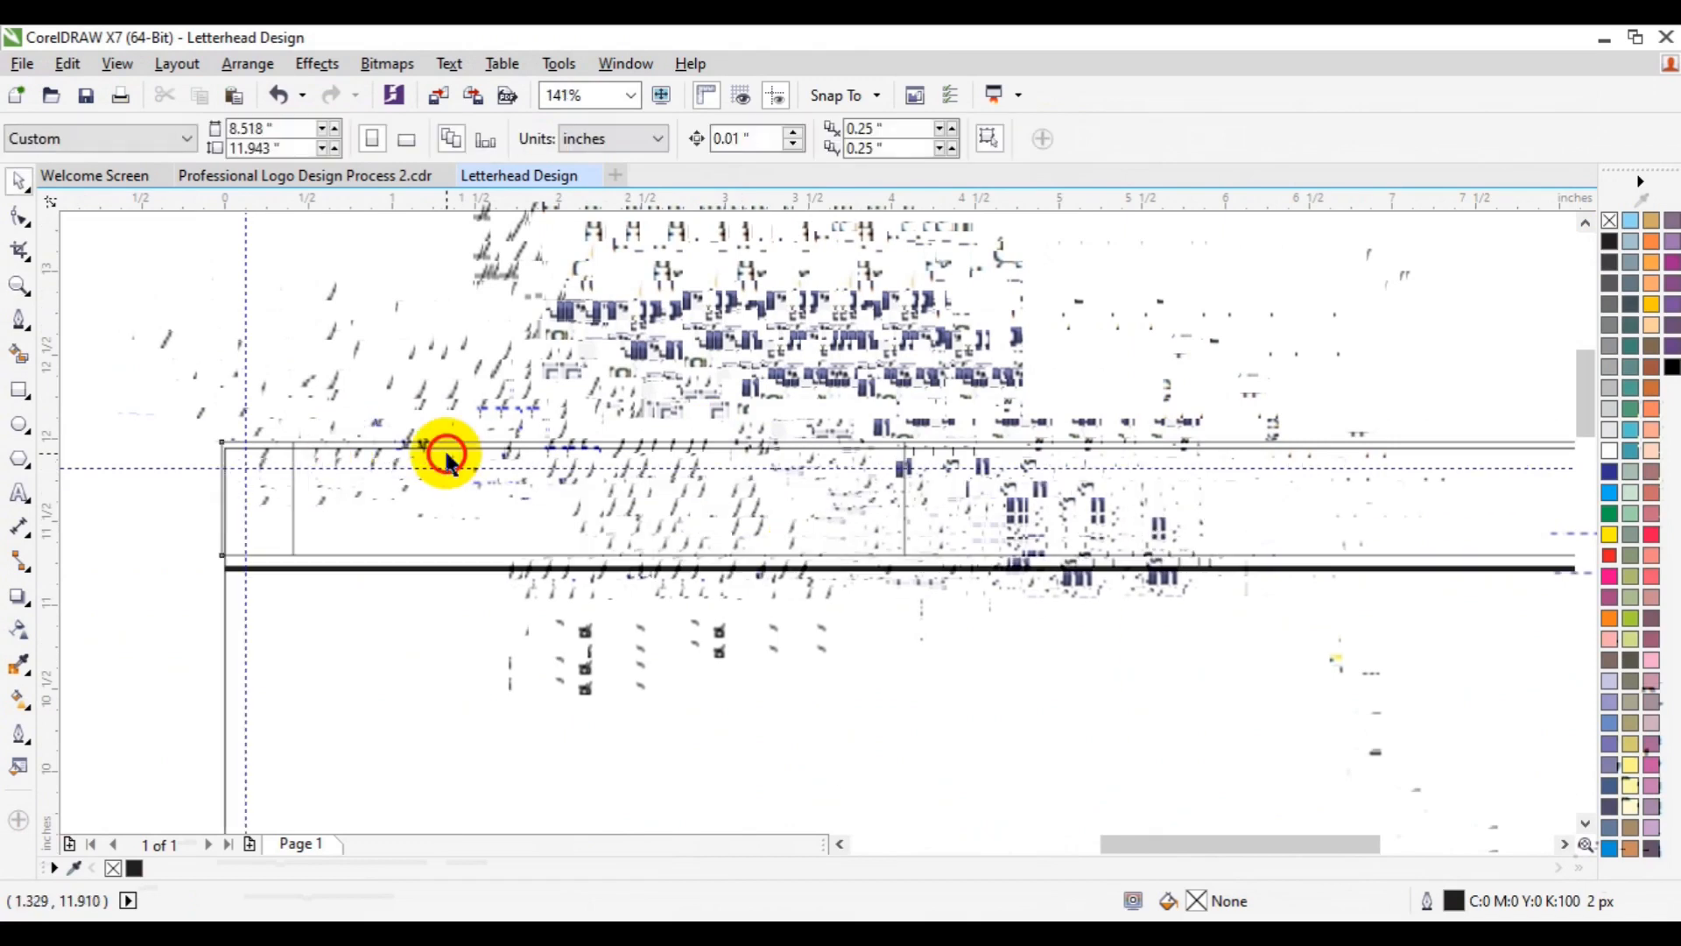
{"action": "left_click", "coordinate": [246, 497]}
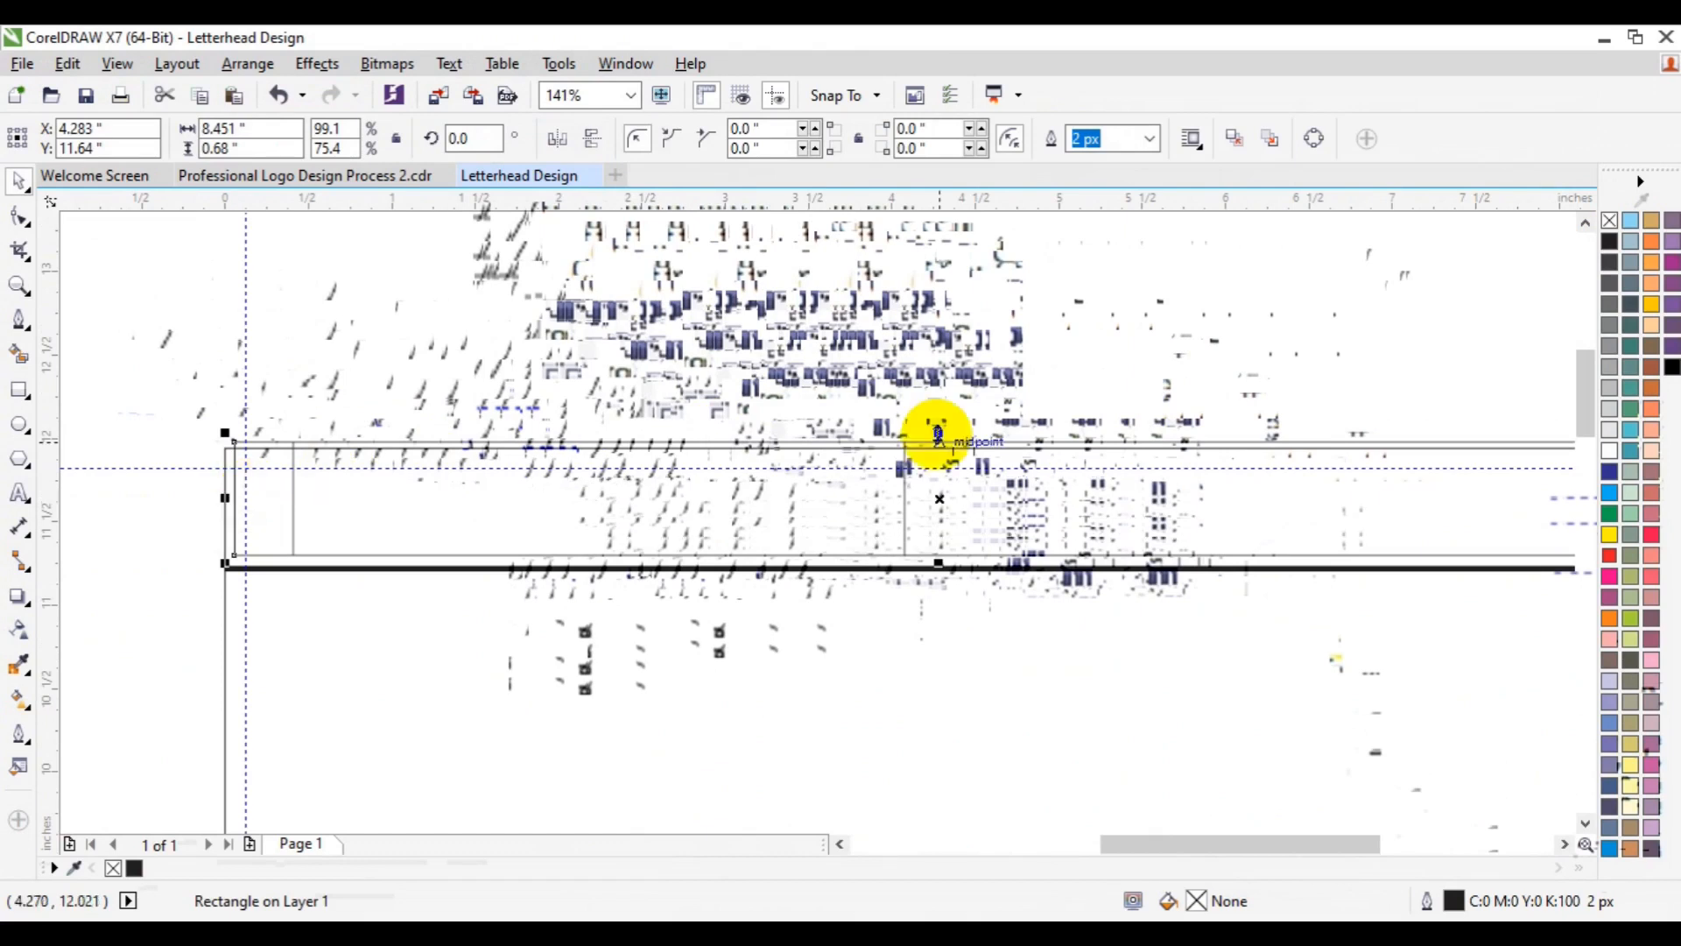
{"action": "left_click_drag", "start_coordinate": [937, 432], "coordinate": [938, 440]}
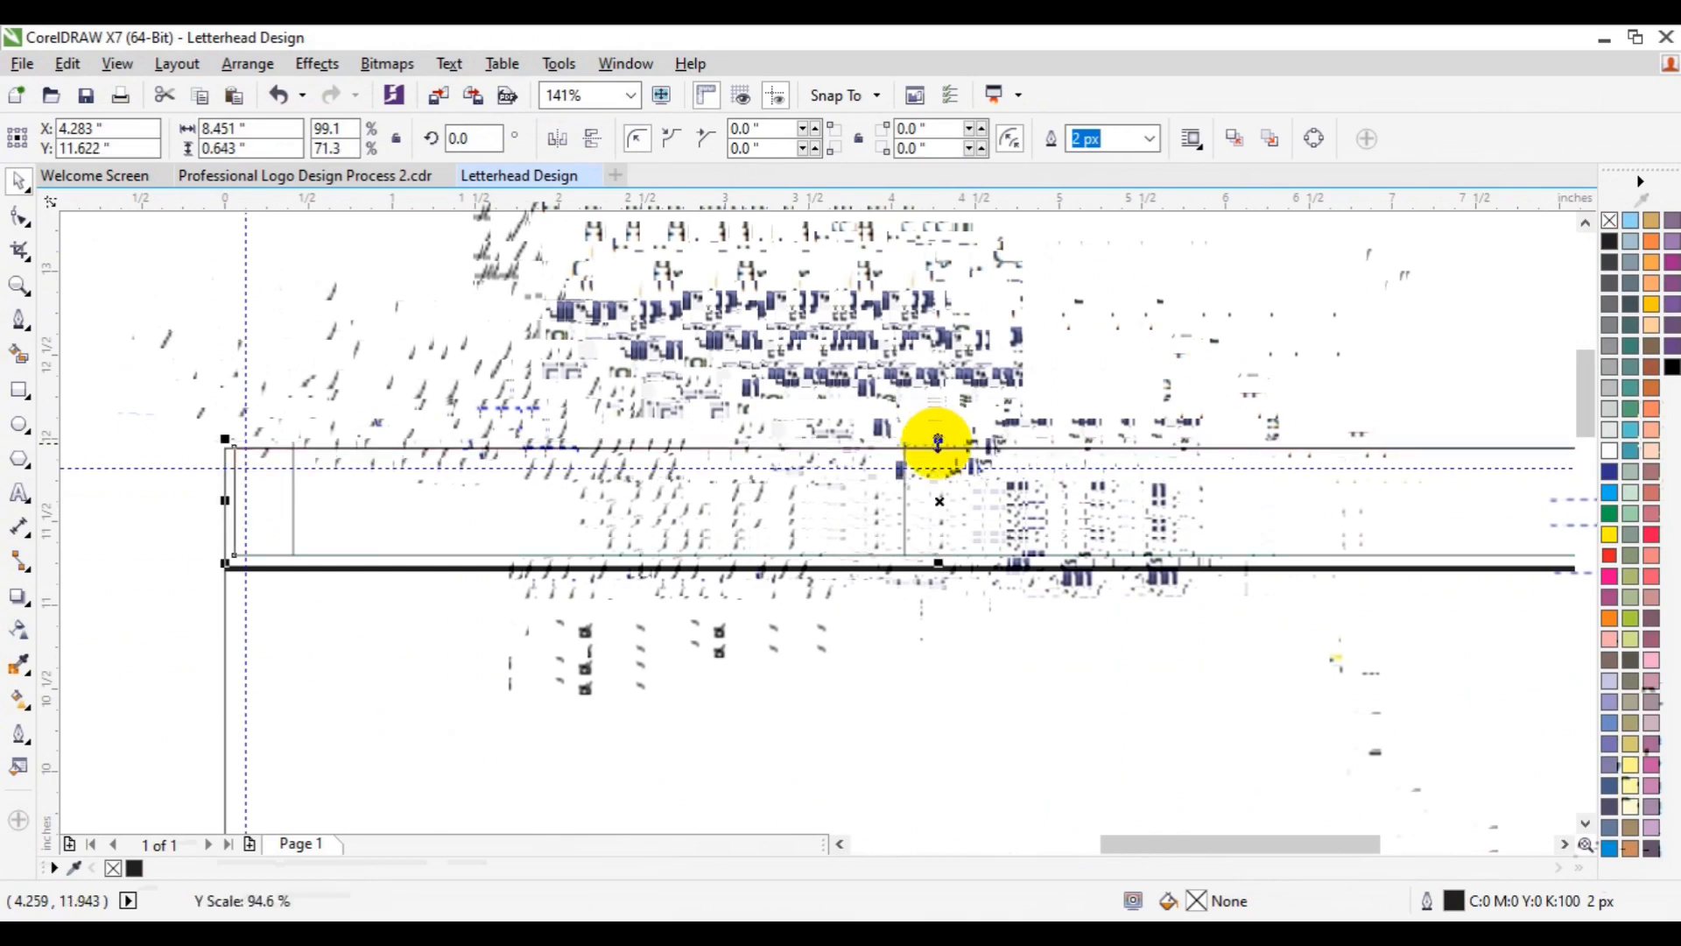
{"action": "left_click_drag", "start_coordinate": [225, 500], "coordinate": [215, 502]}
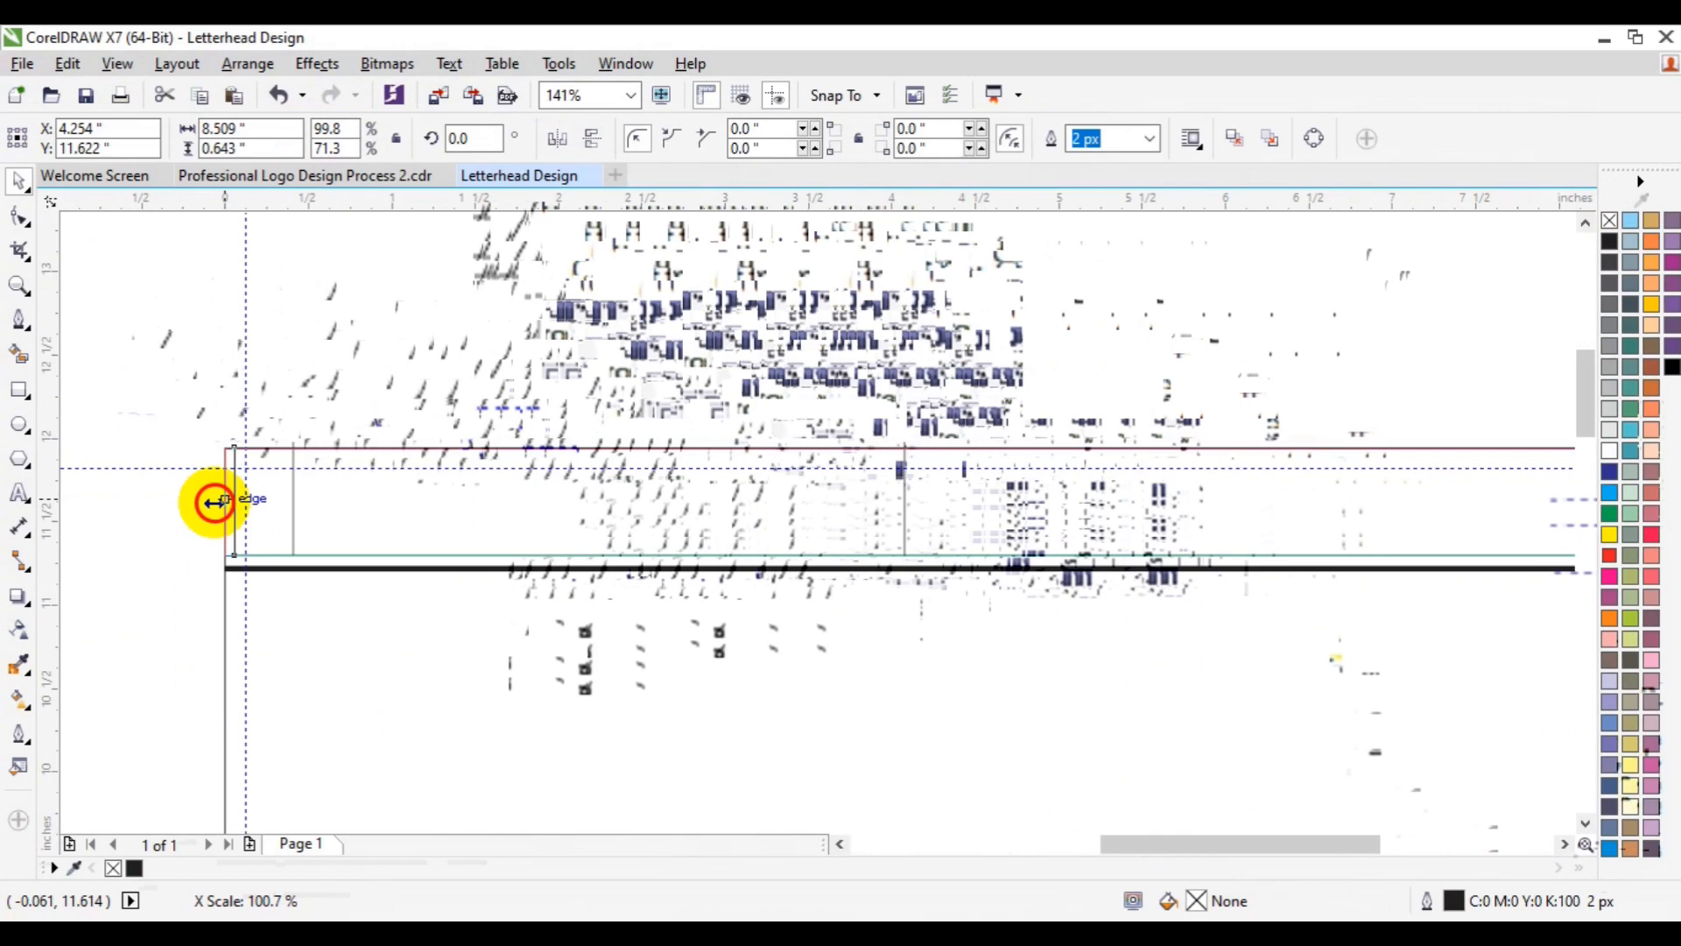
{"action": "left_click_drag", "start_coordinate": [215, 502], "coordinate": [208, 501]}
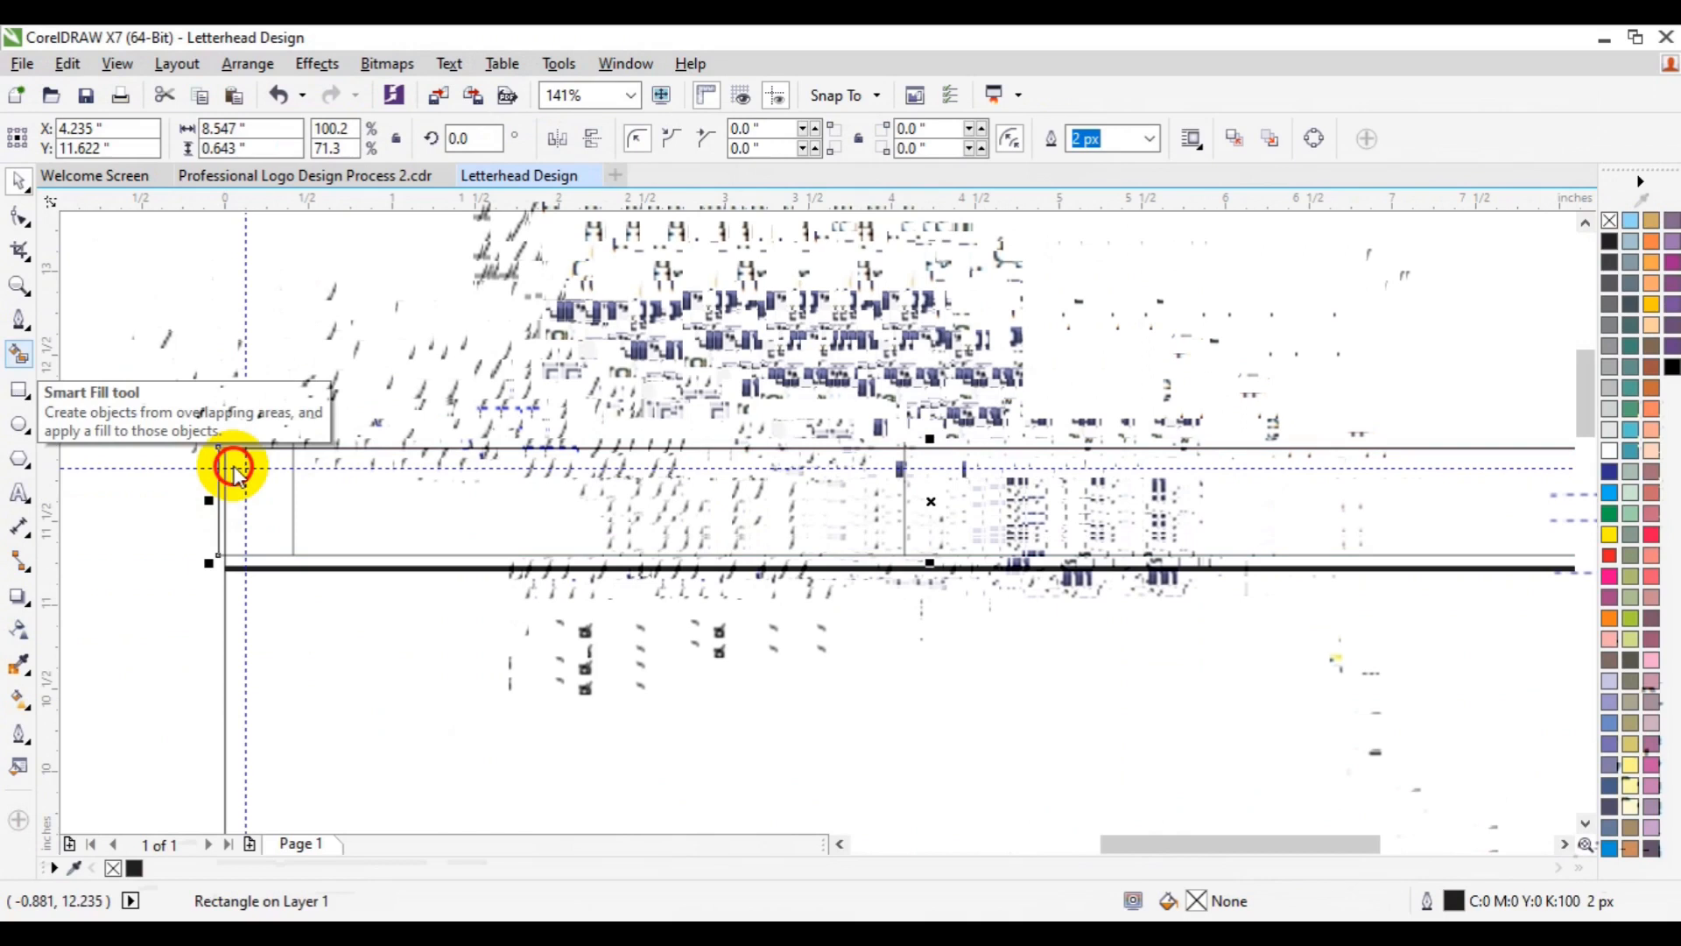
Smart Fill the header's narrow left section and its wide right section with black and no outline
{"action": "left_click", "coordinate": [261, 507]}
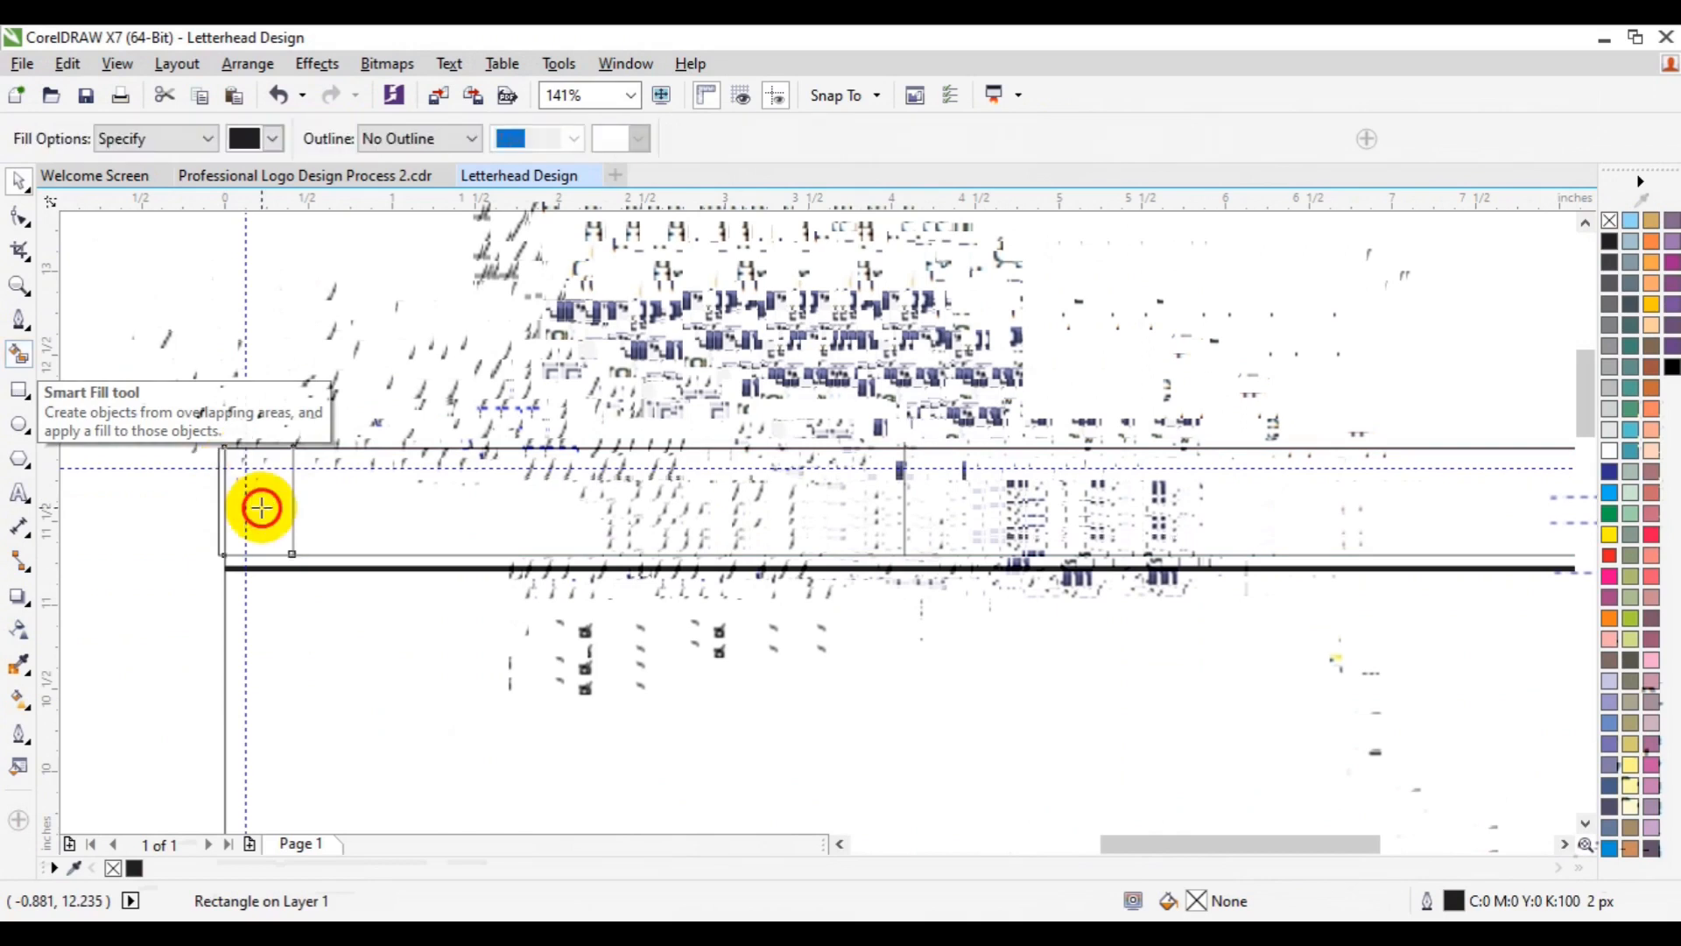
{"action": "left_click", "coordinate": [1040, 497]}
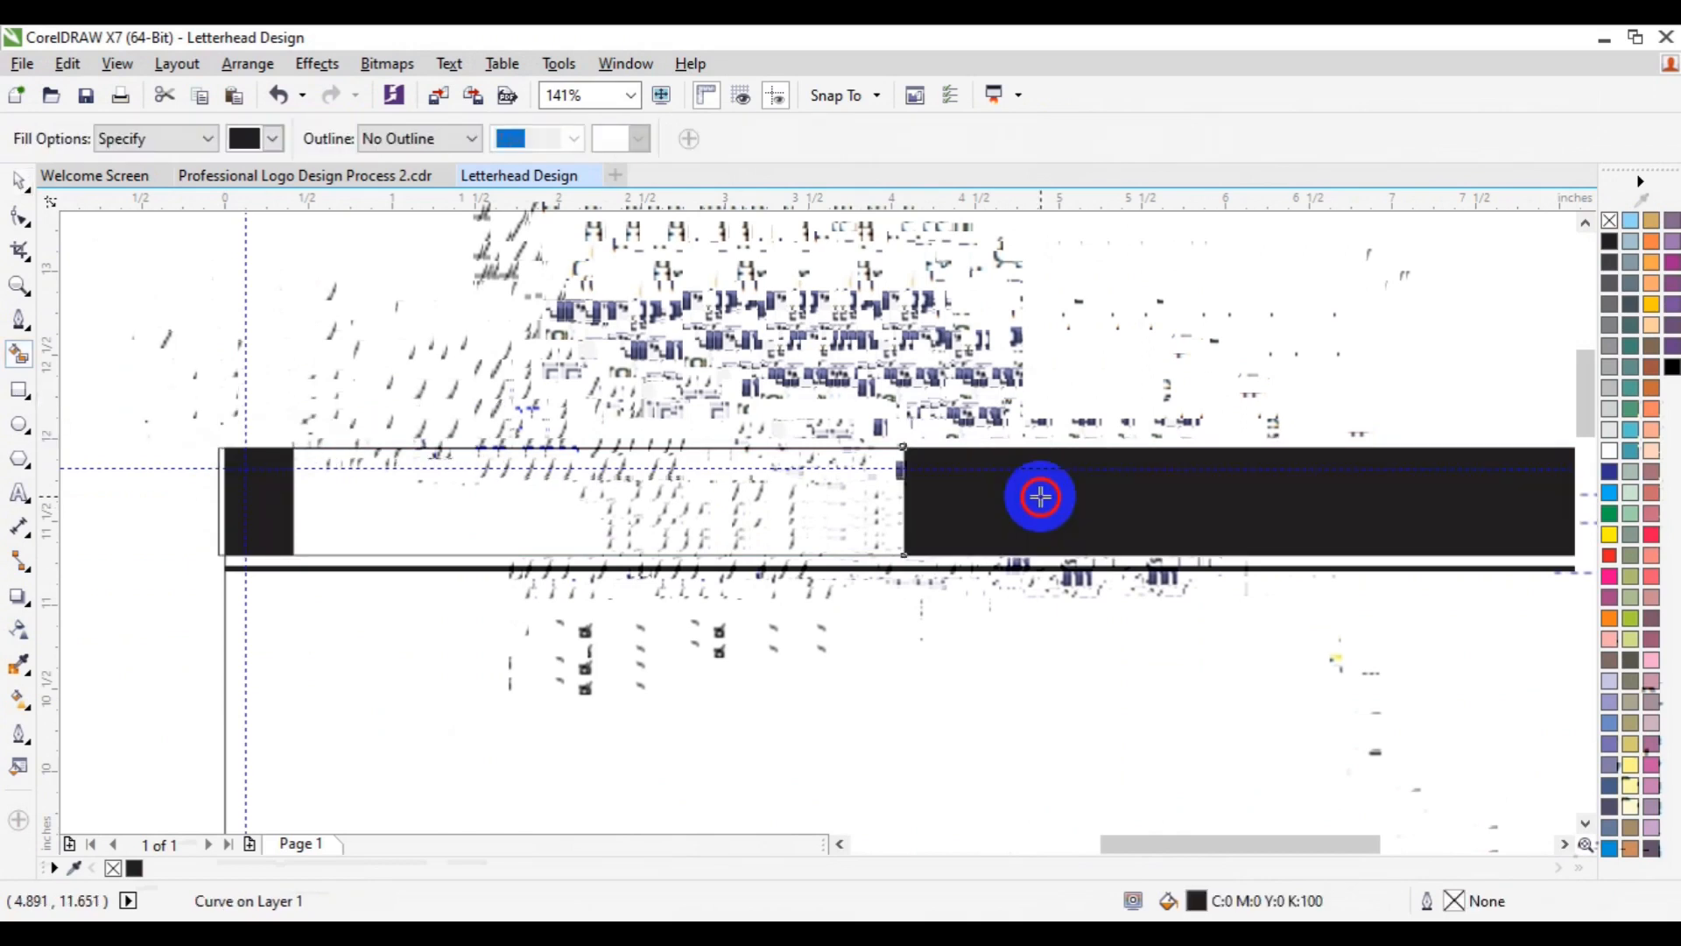
{"action": "key", "text": "space"}
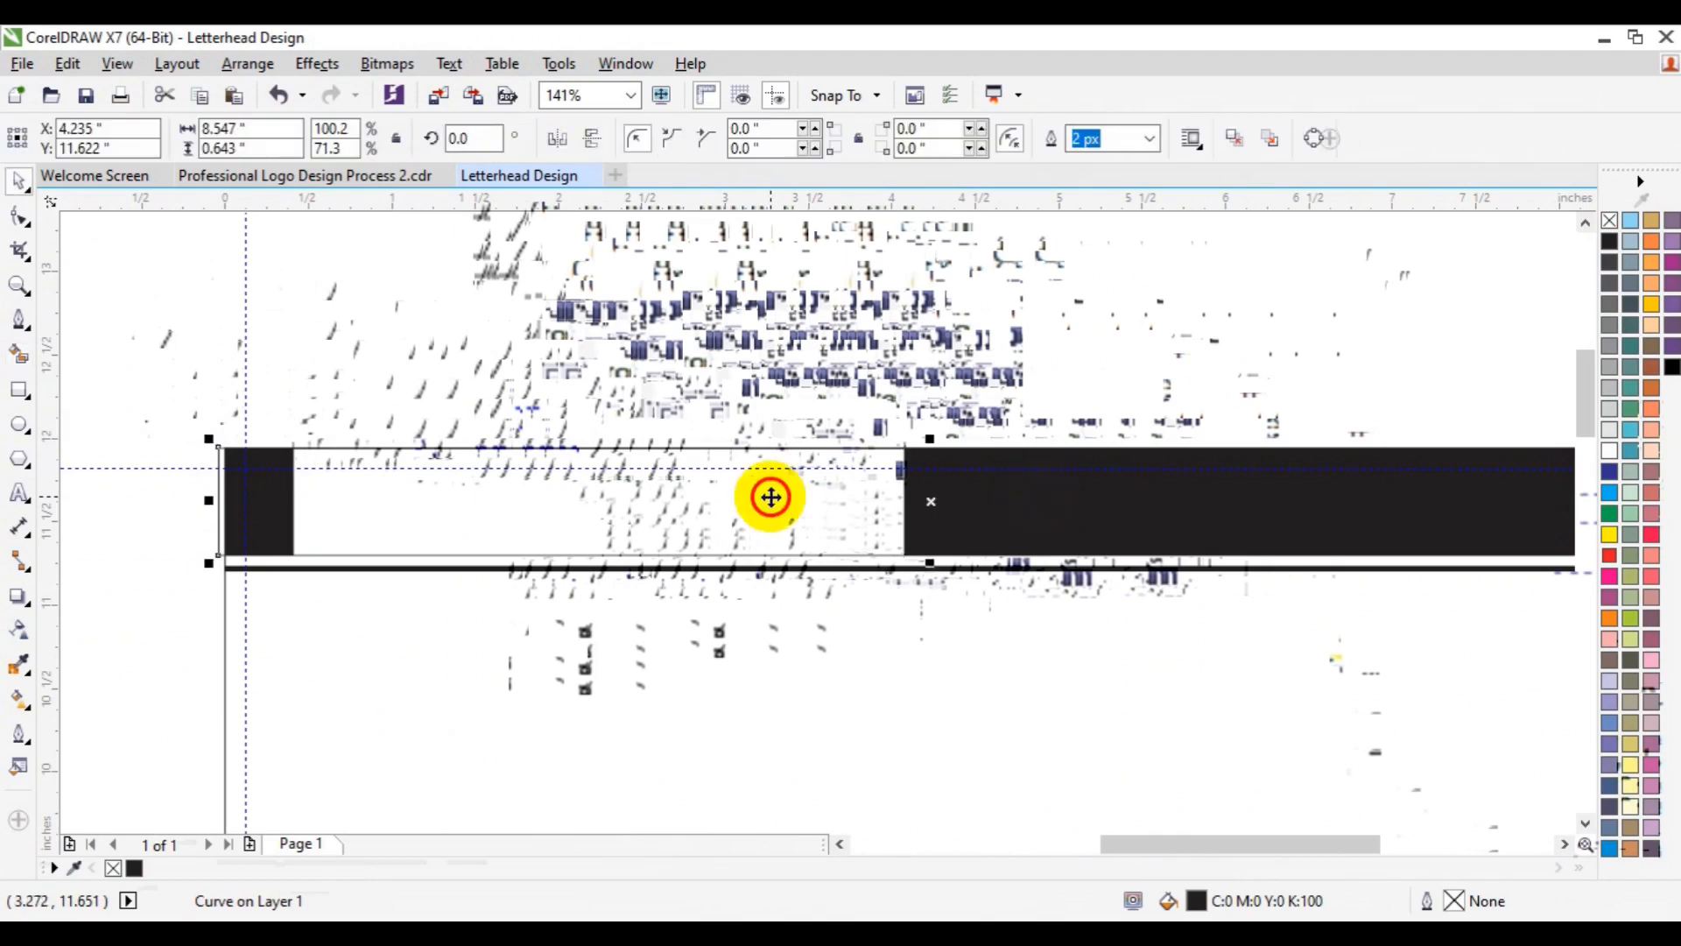
Delete the unfilled header rectangle and the two vertical divider lines, keeping the black filled sections
{"action": "left_click", "coordinate": [770, 497]}
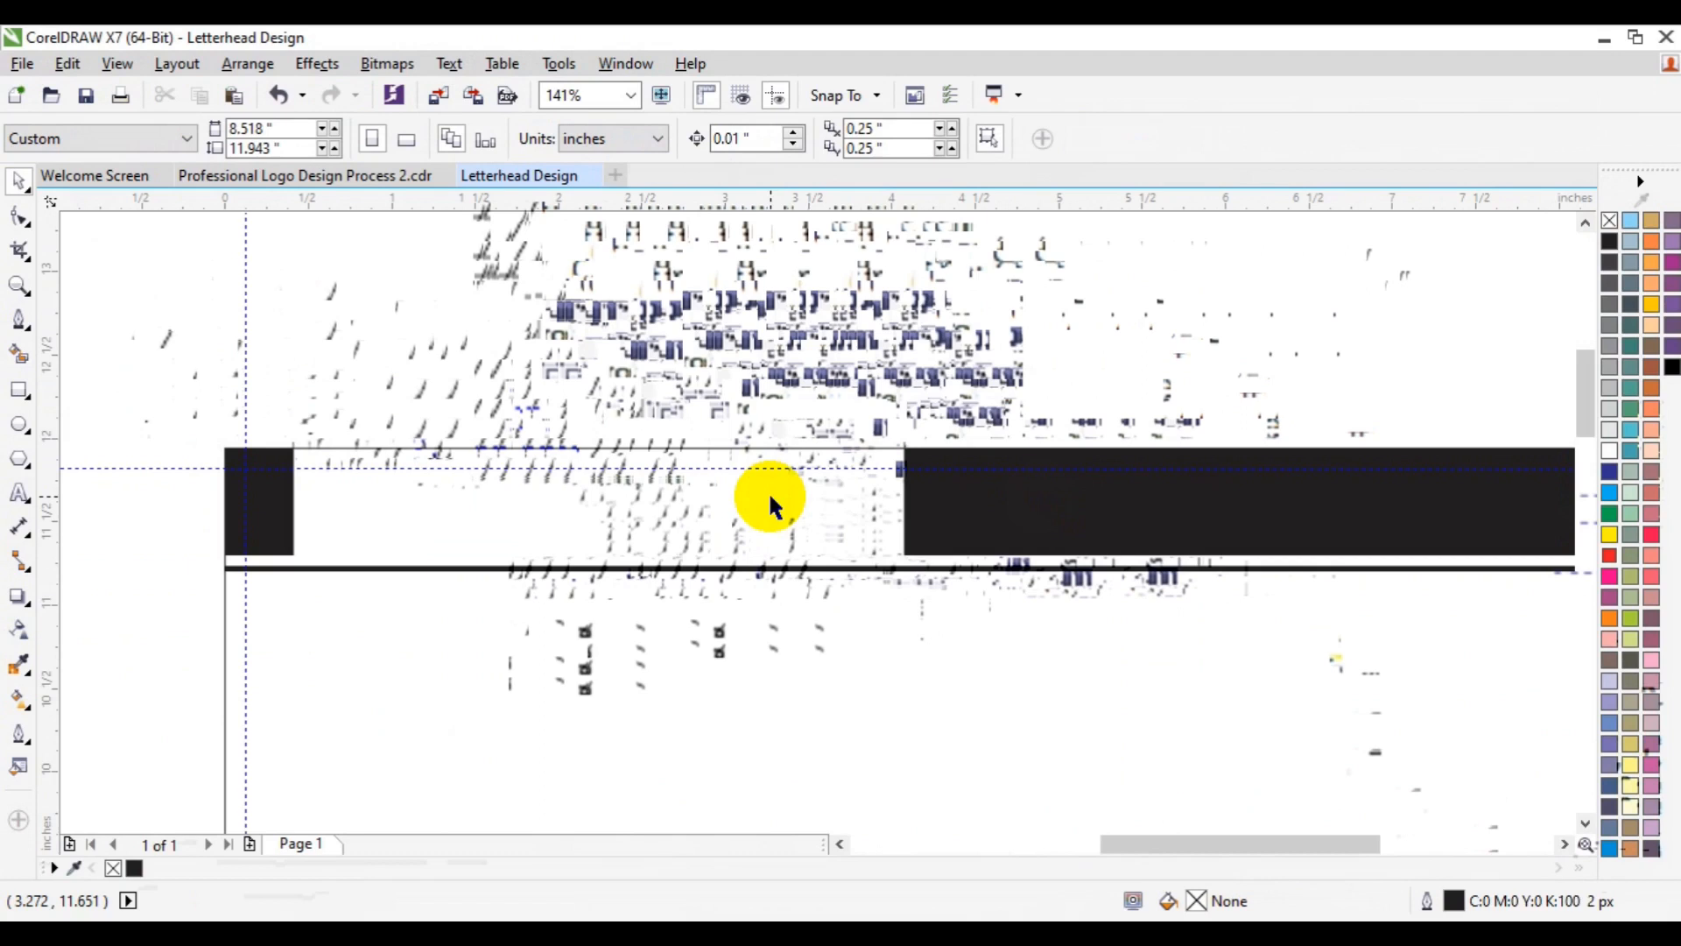
{"action": "left_click_drag", "start_coordinate": [906, 452], "coordinate": [295, 453]}
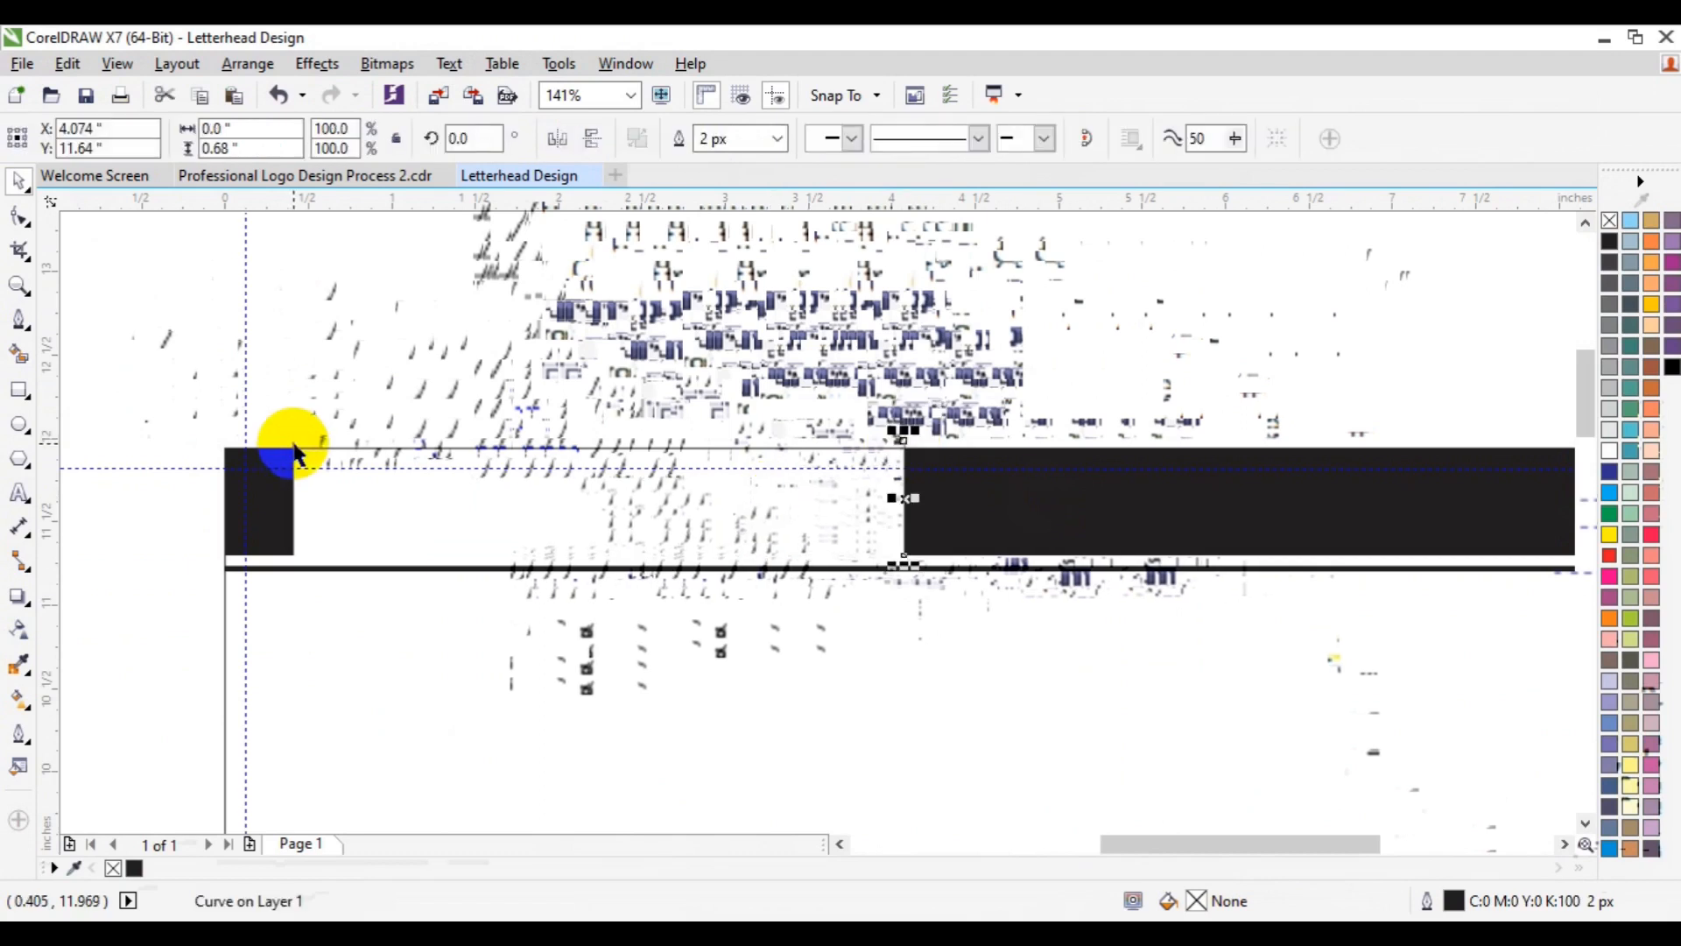
{"action": "left_click", "coordinate": [294, 454]}
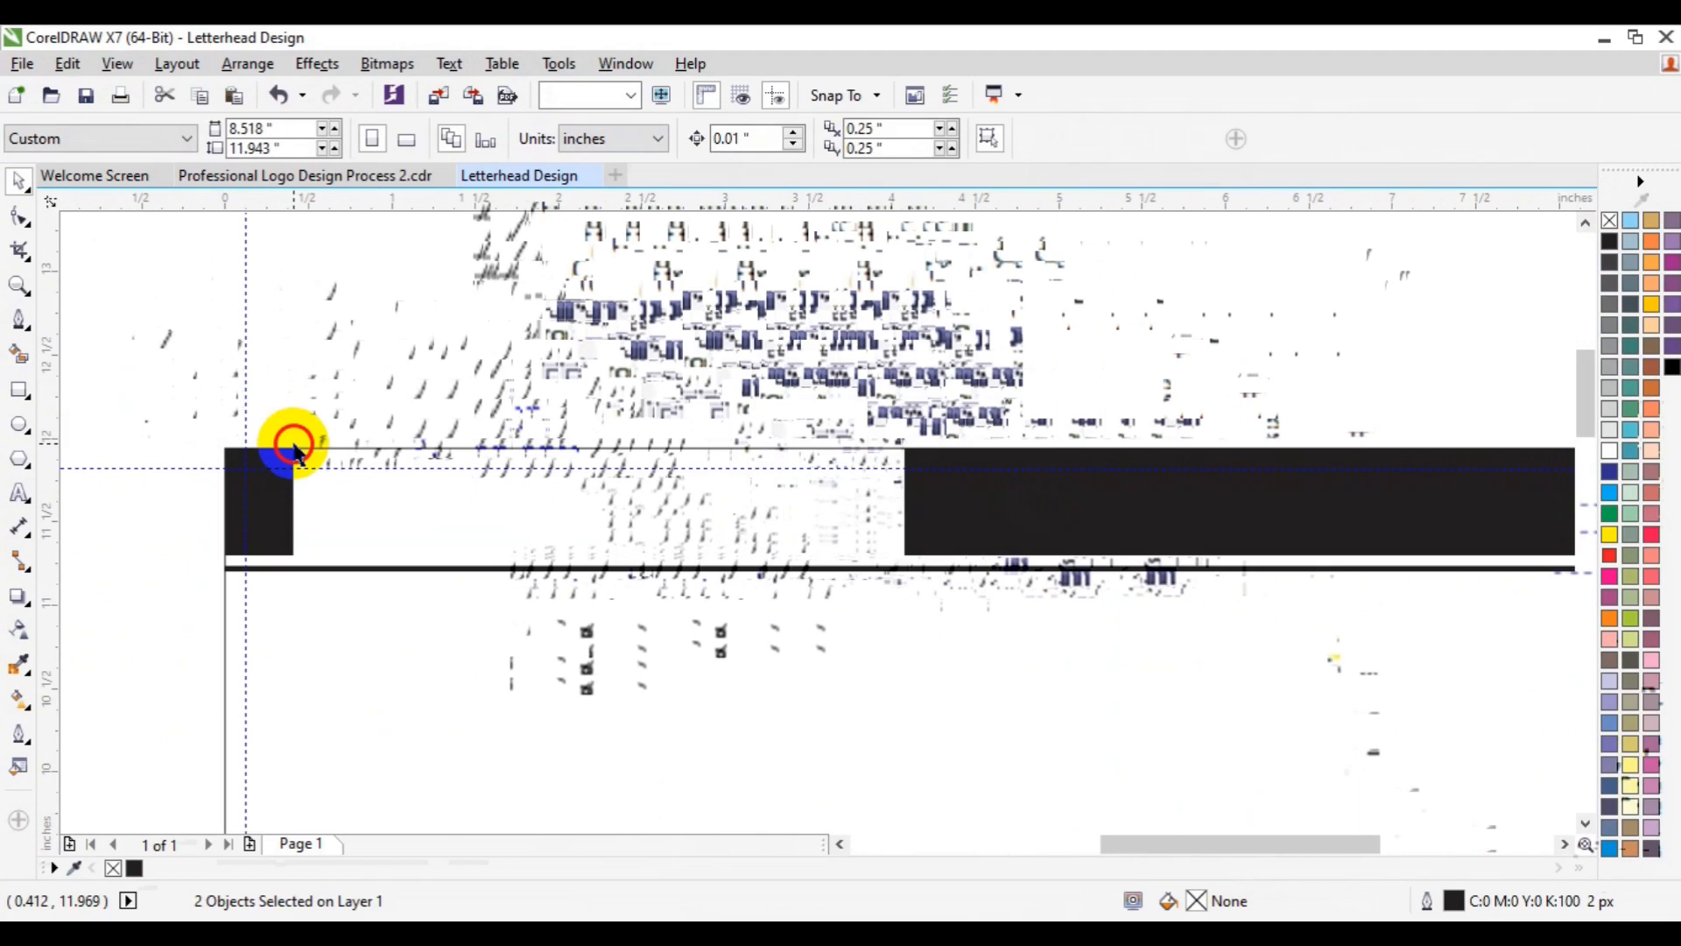
{"action": "left_click", "coordinate": [19, 288]}
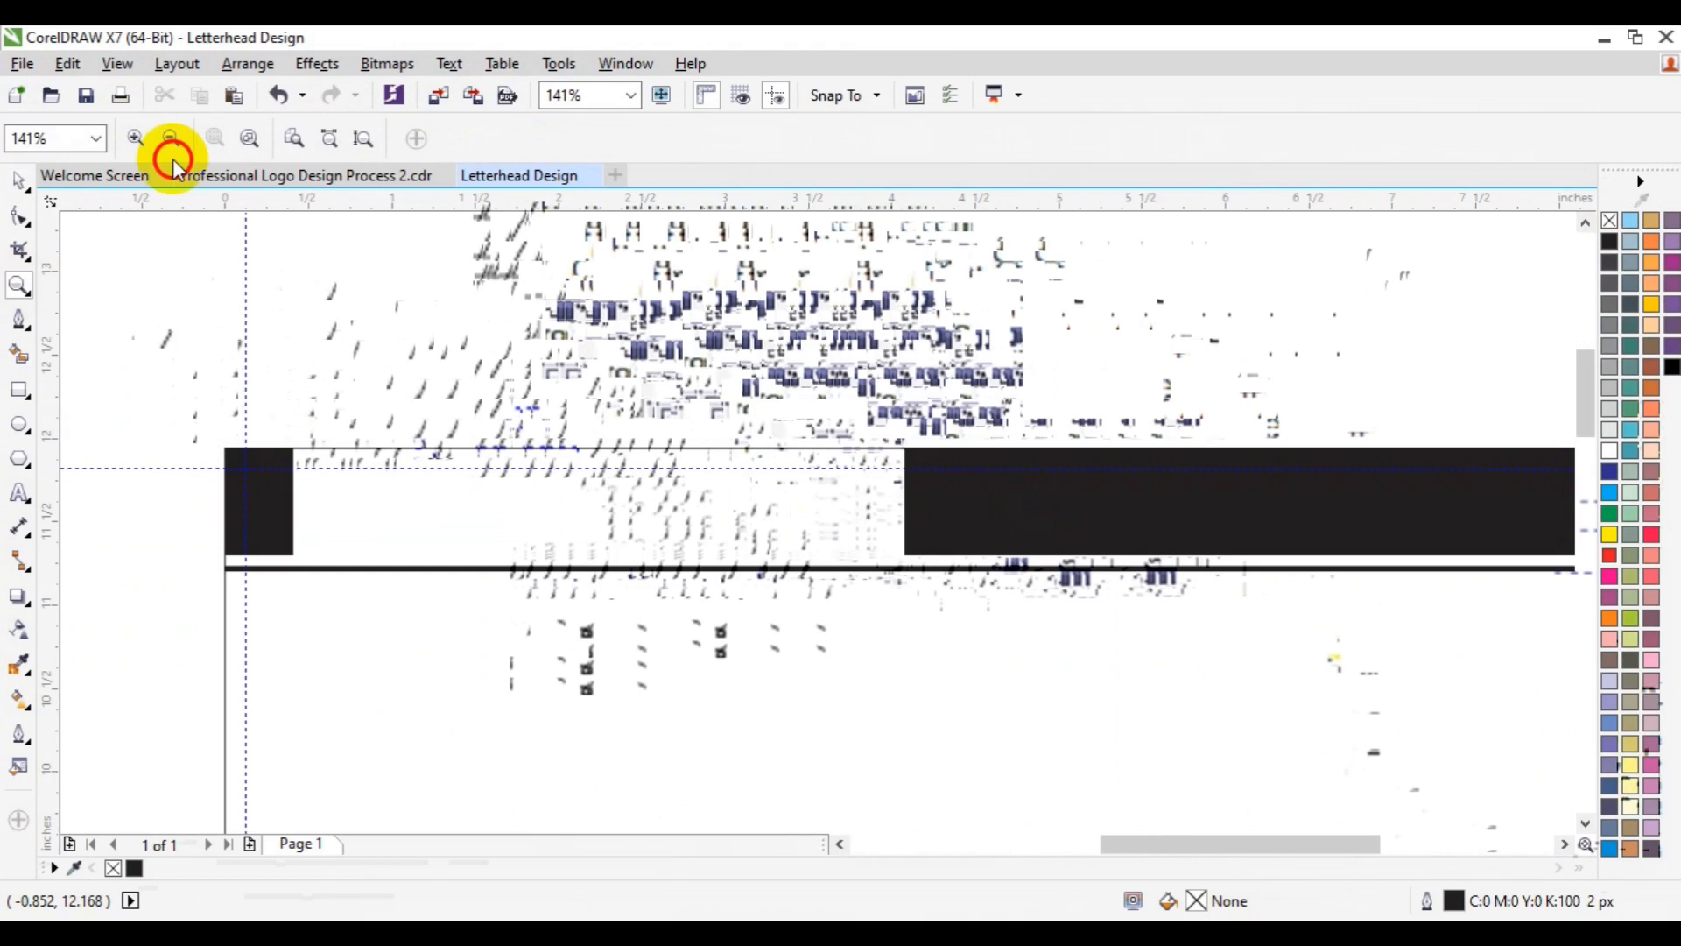
{"action": "left_click", "coordinate": [171, 140]}
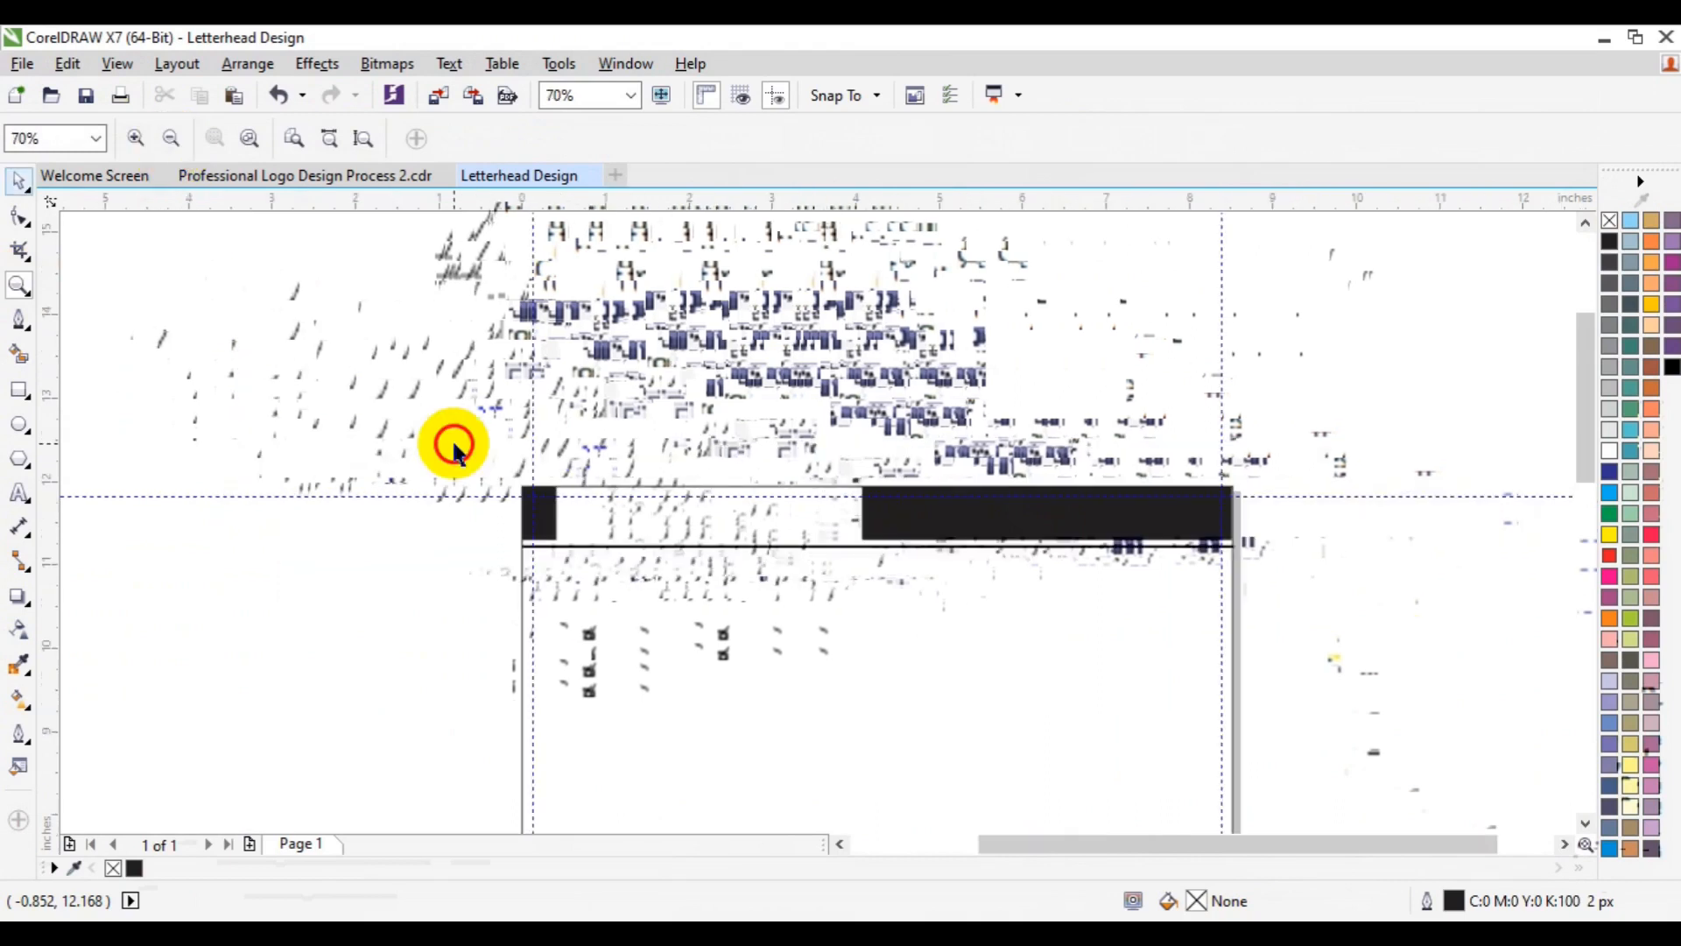
{"action": "left_click", "coordinate": [19, 285]}
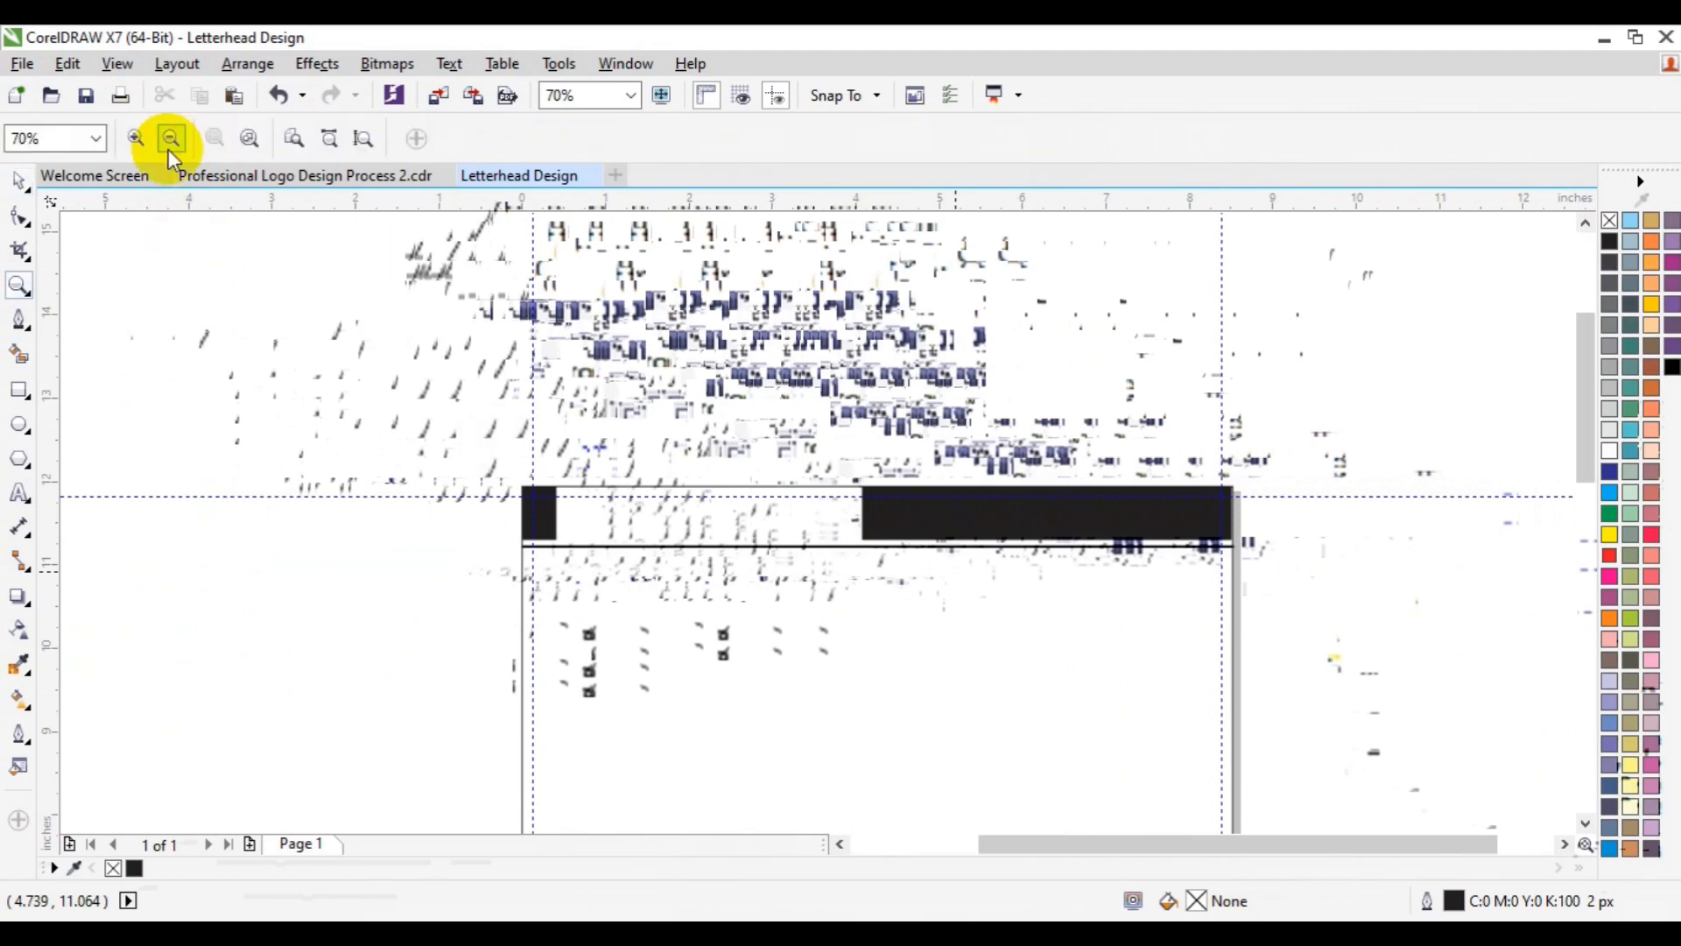
{"action": "left_click", "coordinate": [170, 144]}
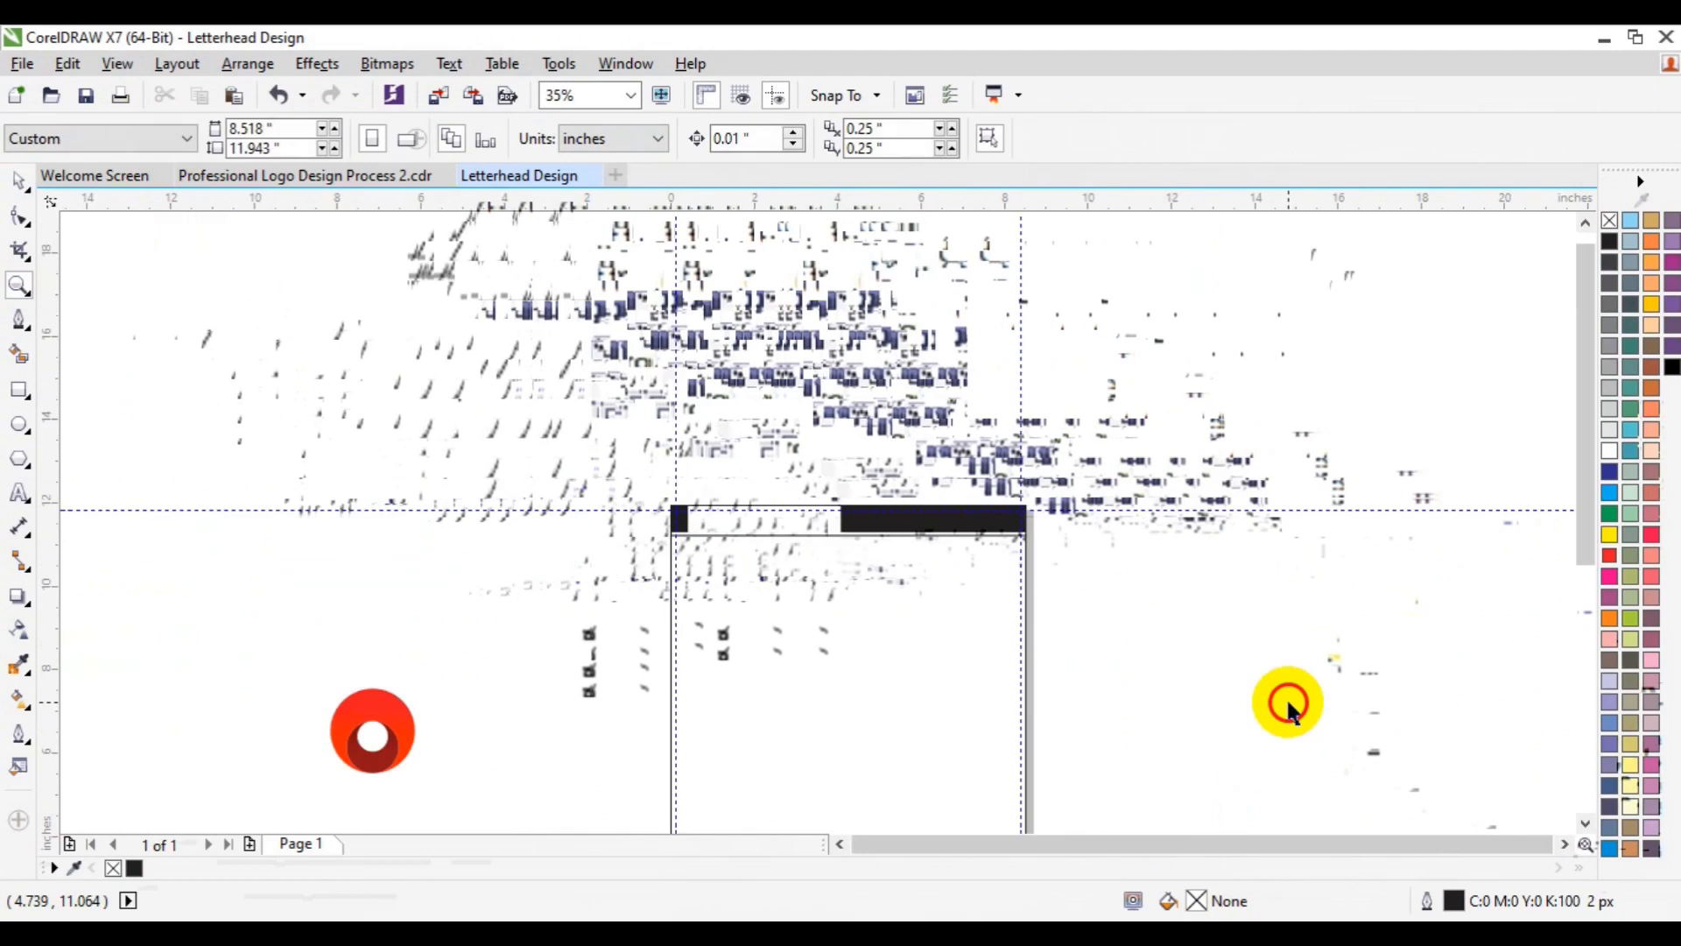